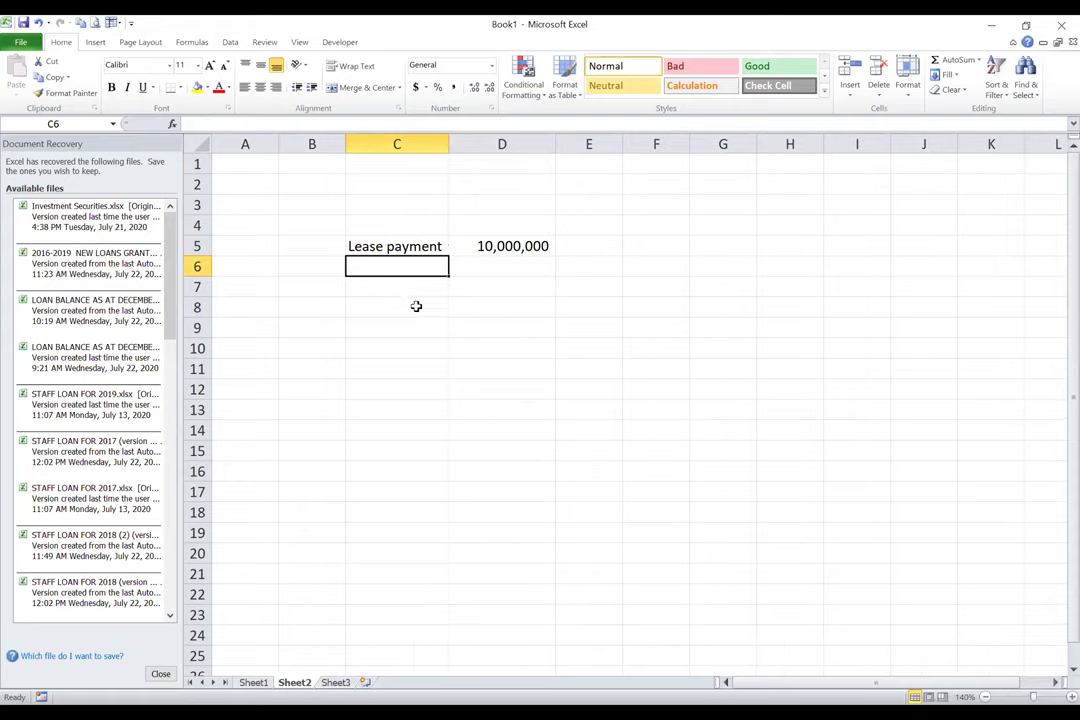
Add a "Down payment" row above the lease payment in C4:D4 with an amount of 20,000,000.
left_click(416, 224)
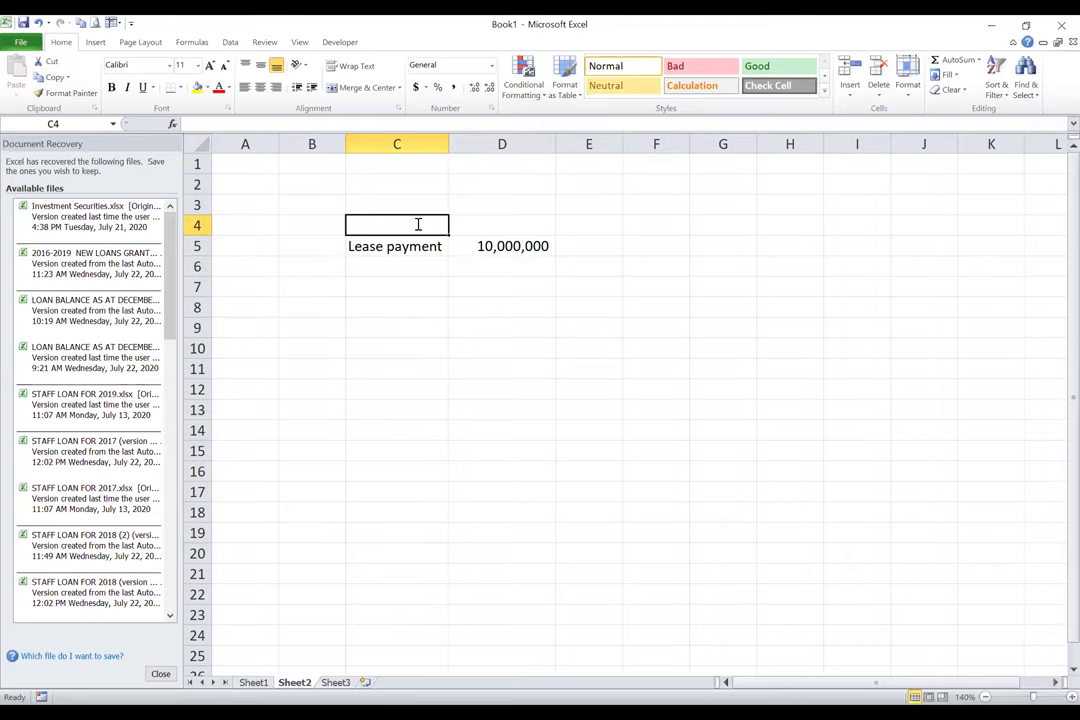
type("Down pa")
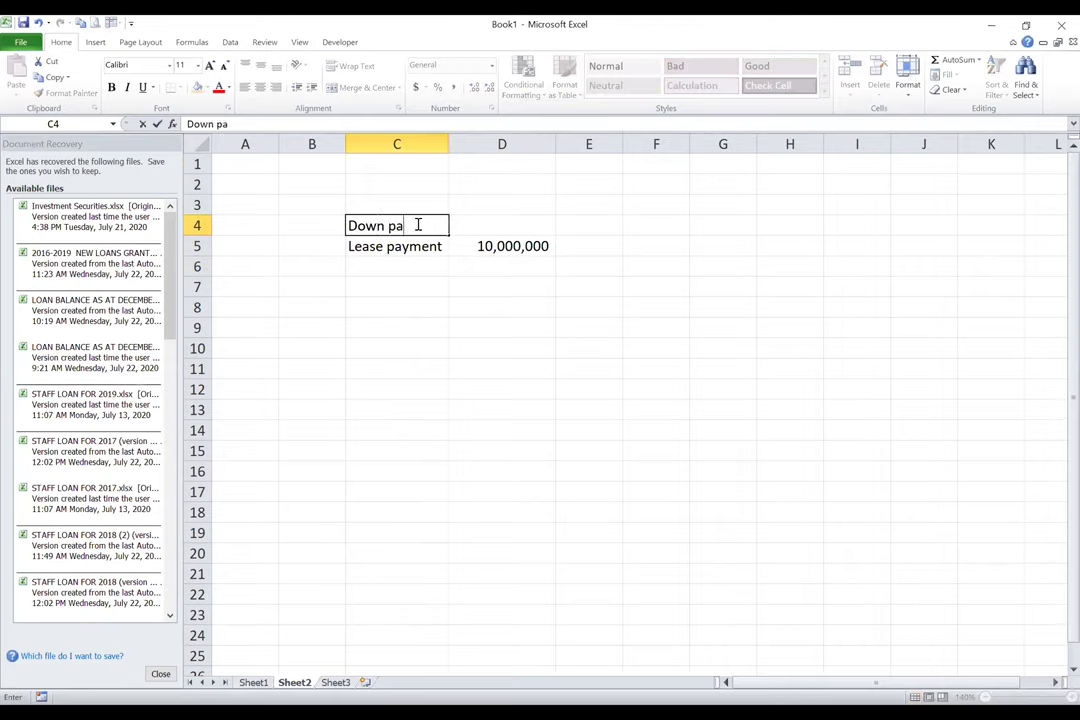
type("yment")
key("Tab")
type("20000000")
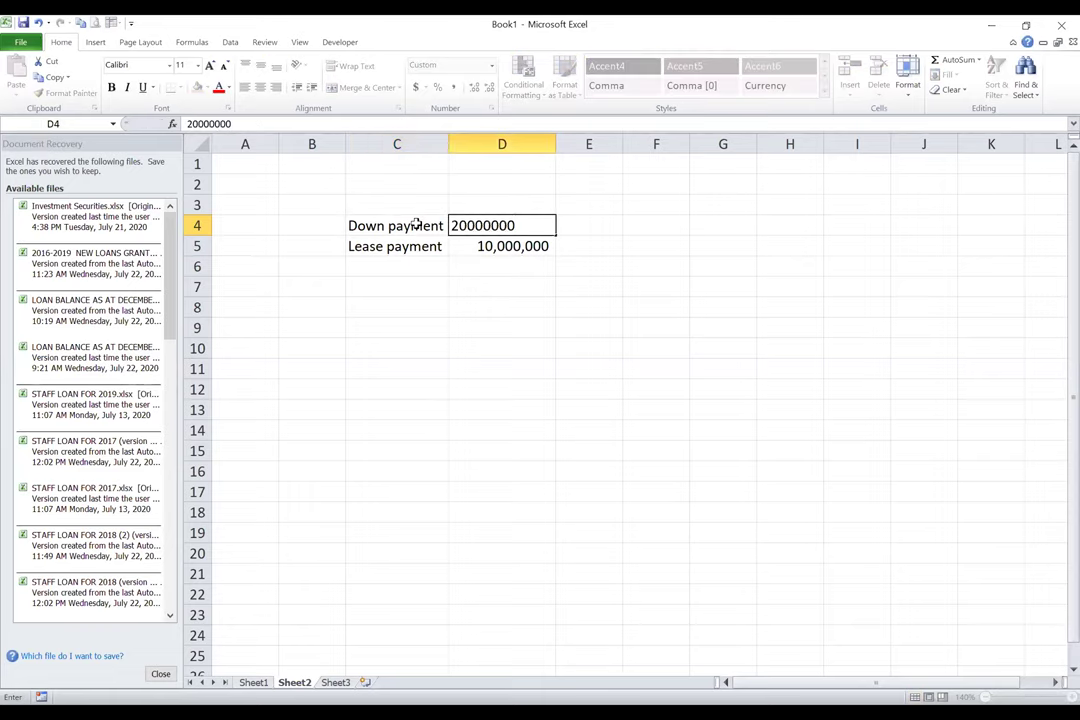
key("Return")
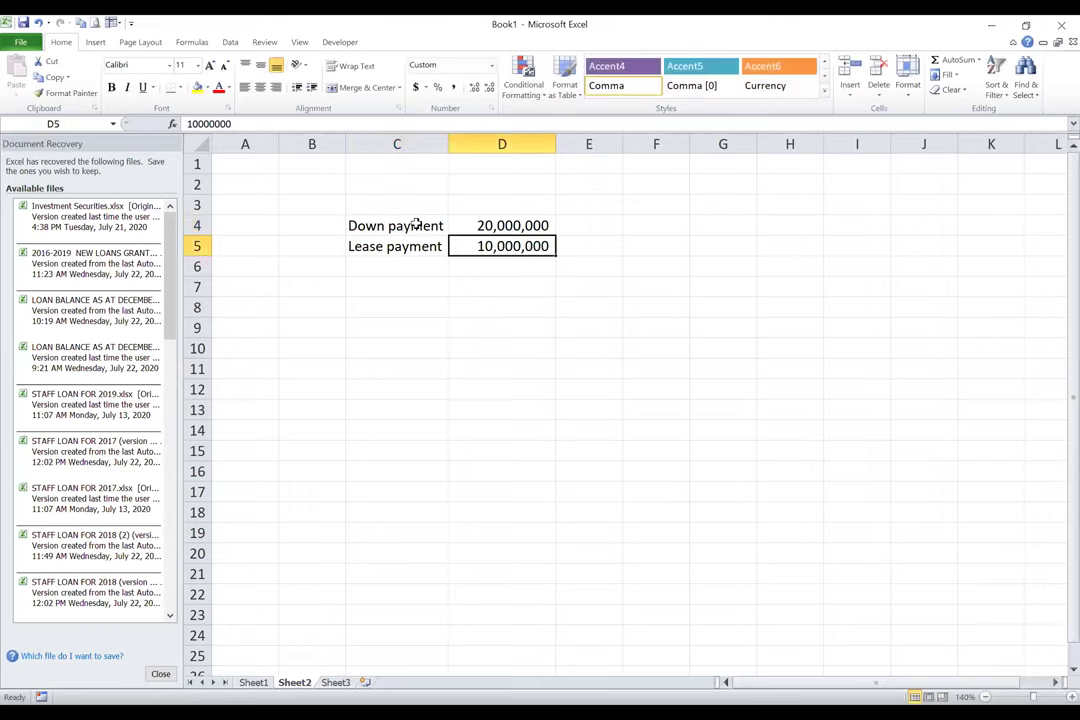
Add a "Year 5" row below the lease payment in C6:D6 with an amount of 5,000,000.
left_click(390, 267)
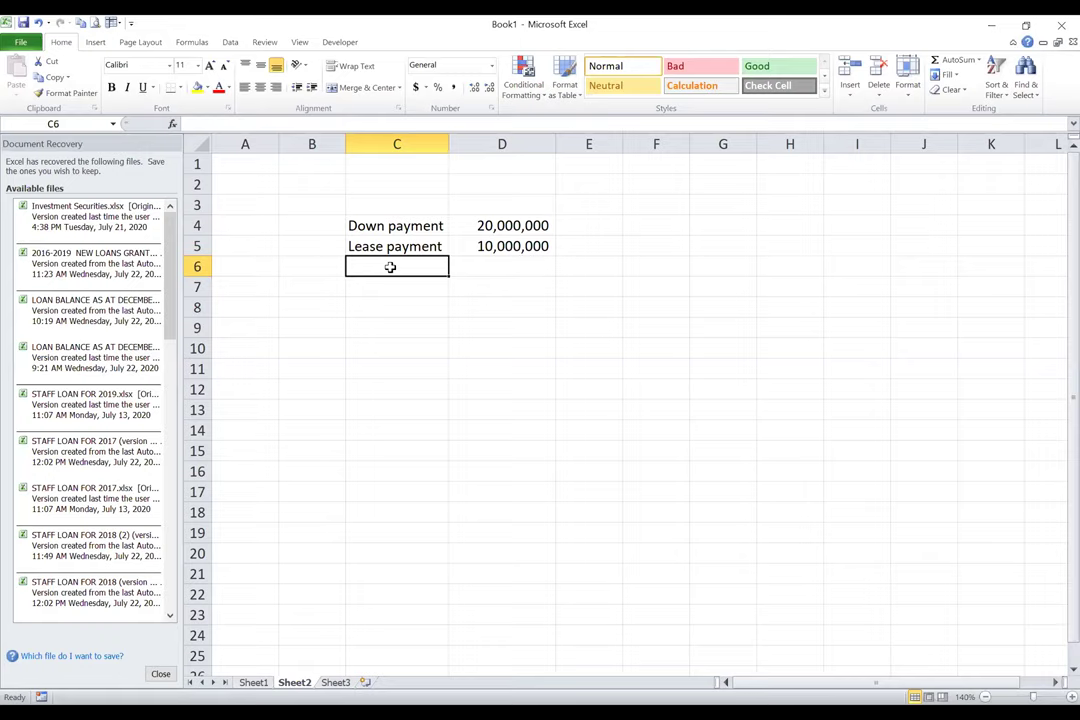
type("Year 5")
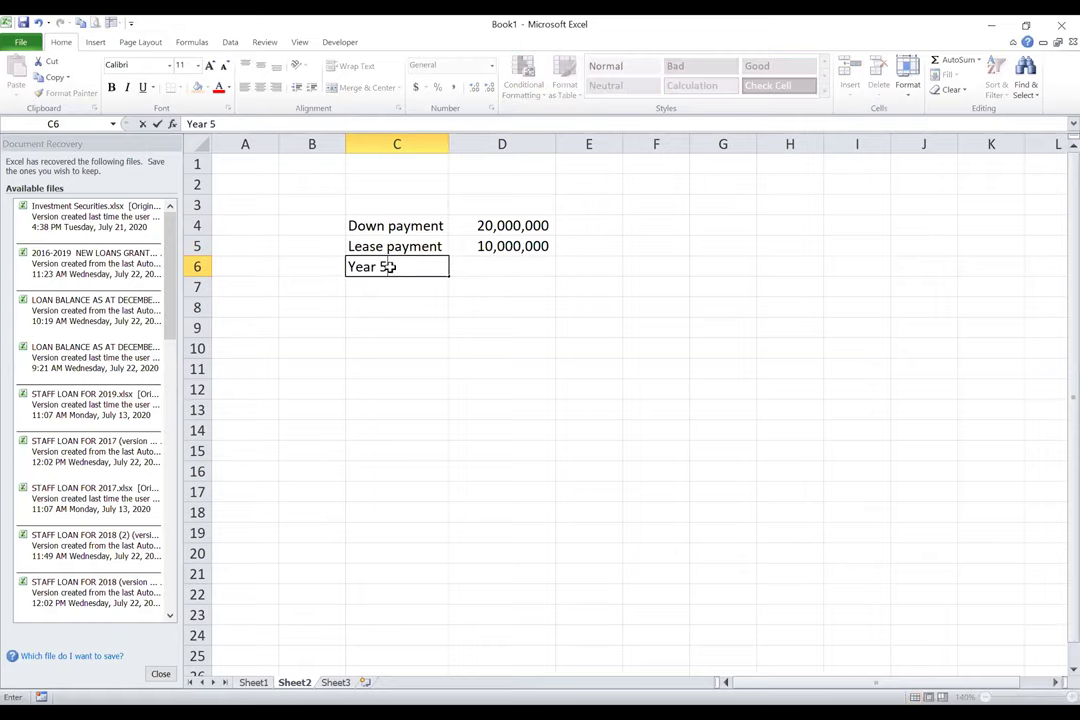
key("Tab")
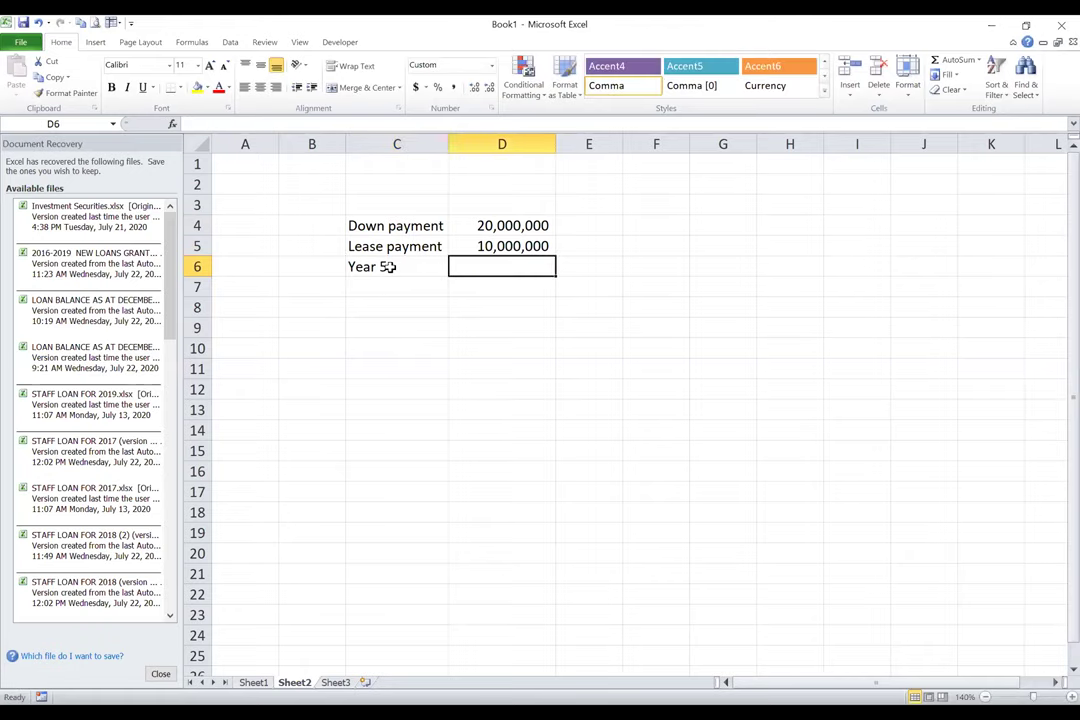
type("1")
key("BackSpace")
type("5000")
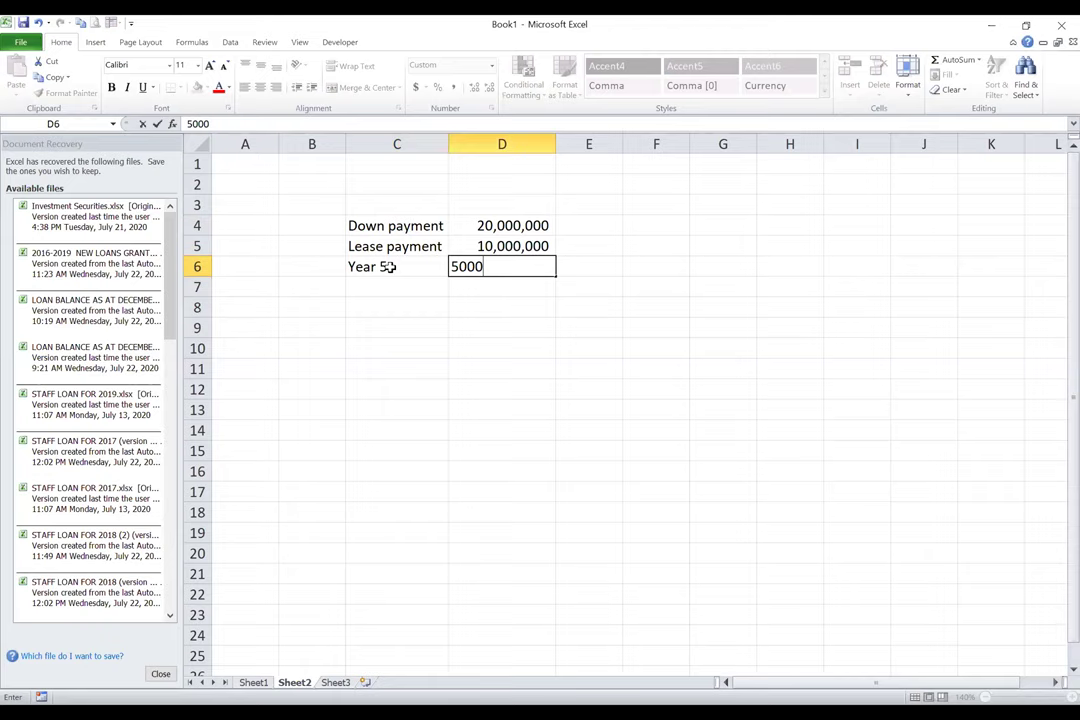
key("Return")
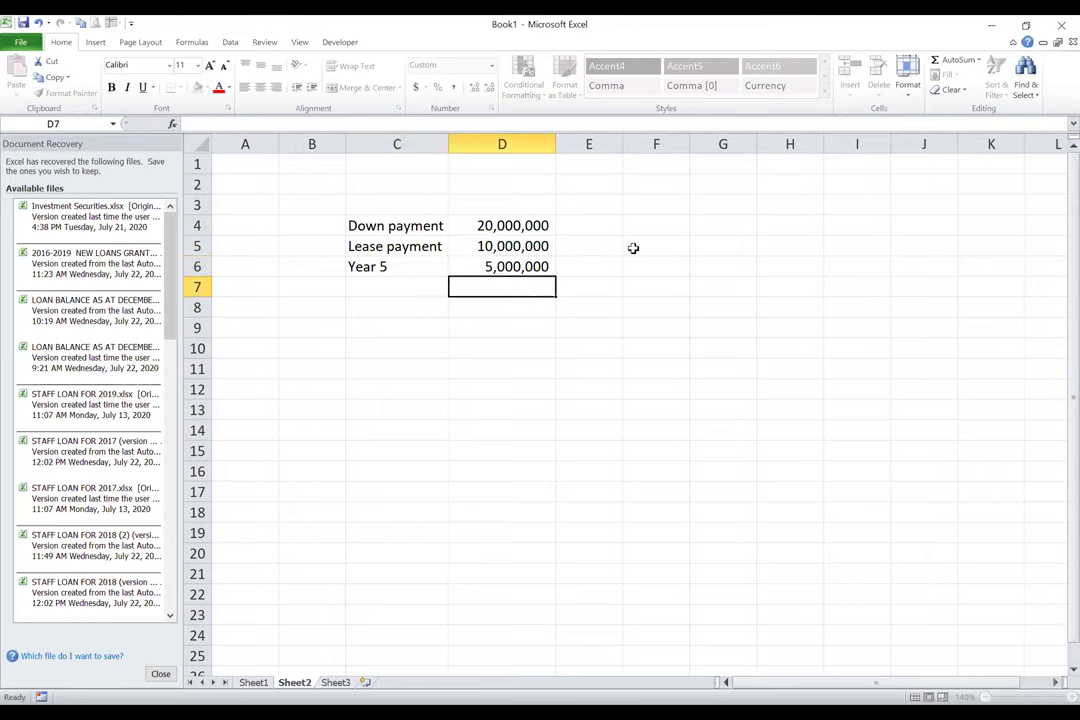
Enter the heading "Train" in cell C3 above the payment rows.
left_click_drag(397, 229, 485, 270)
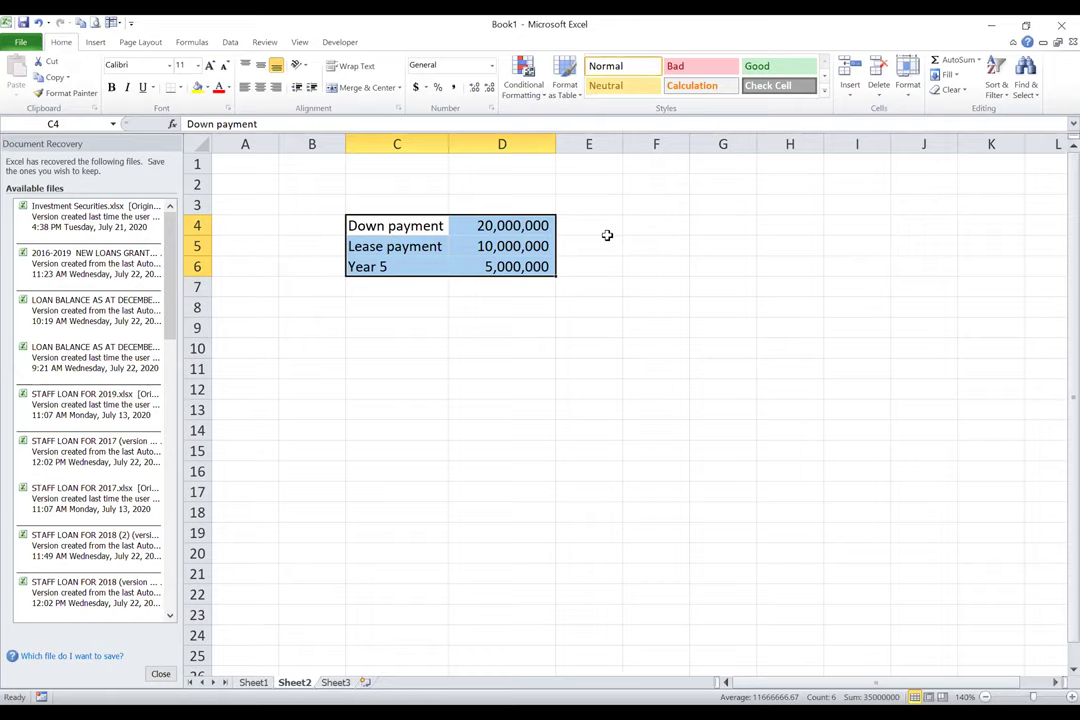
left_click(420, 203)
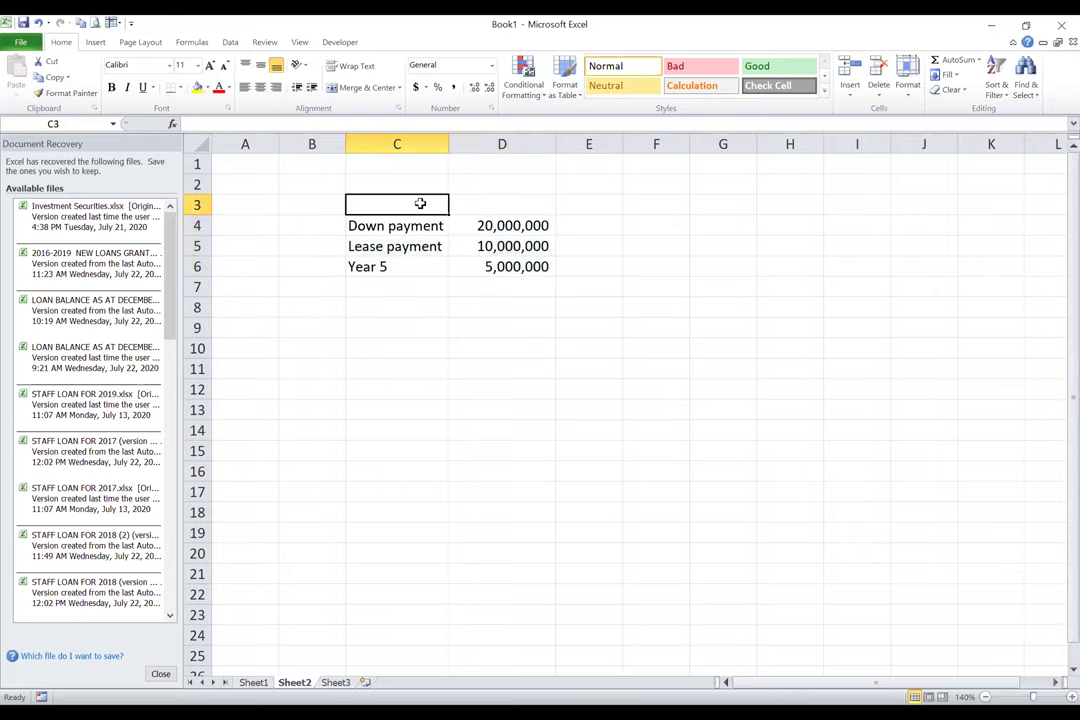
type("Train")
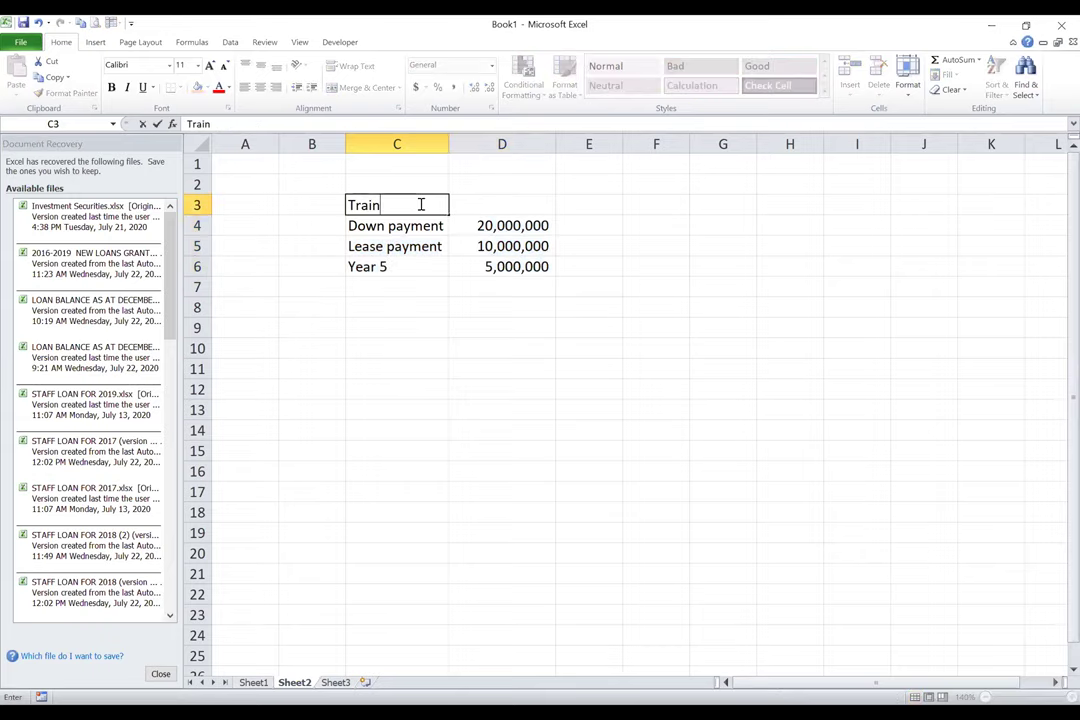
key("Return")
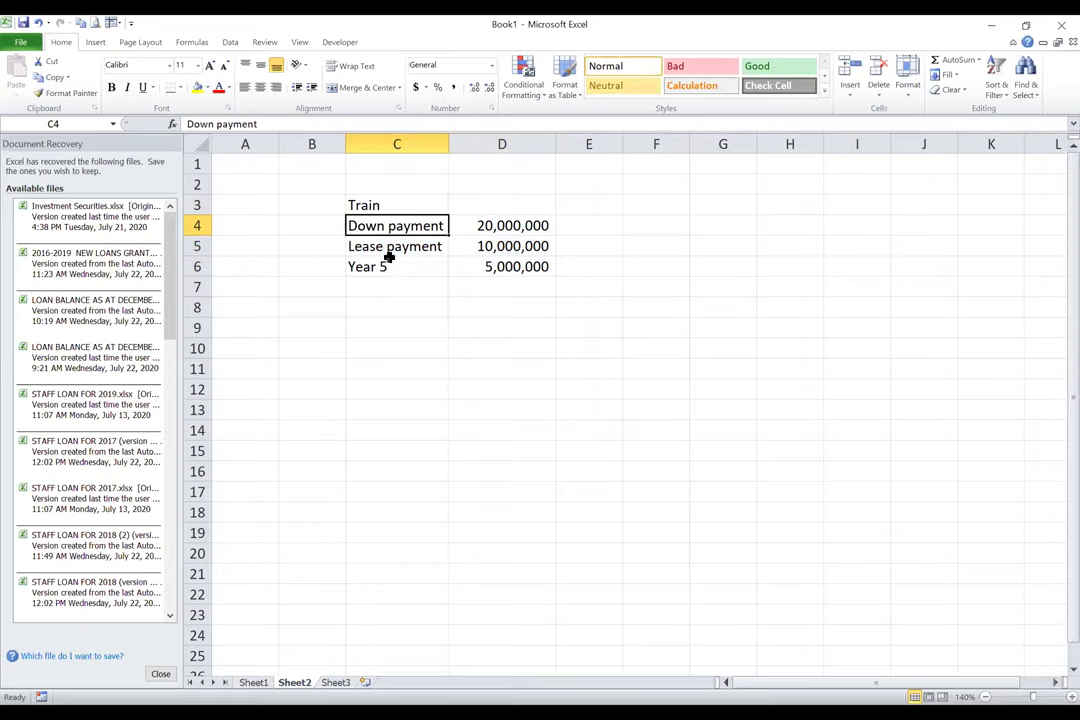
Enter the note "Every year" in E5 beside the lease payment amount.
left_click(197, 225)
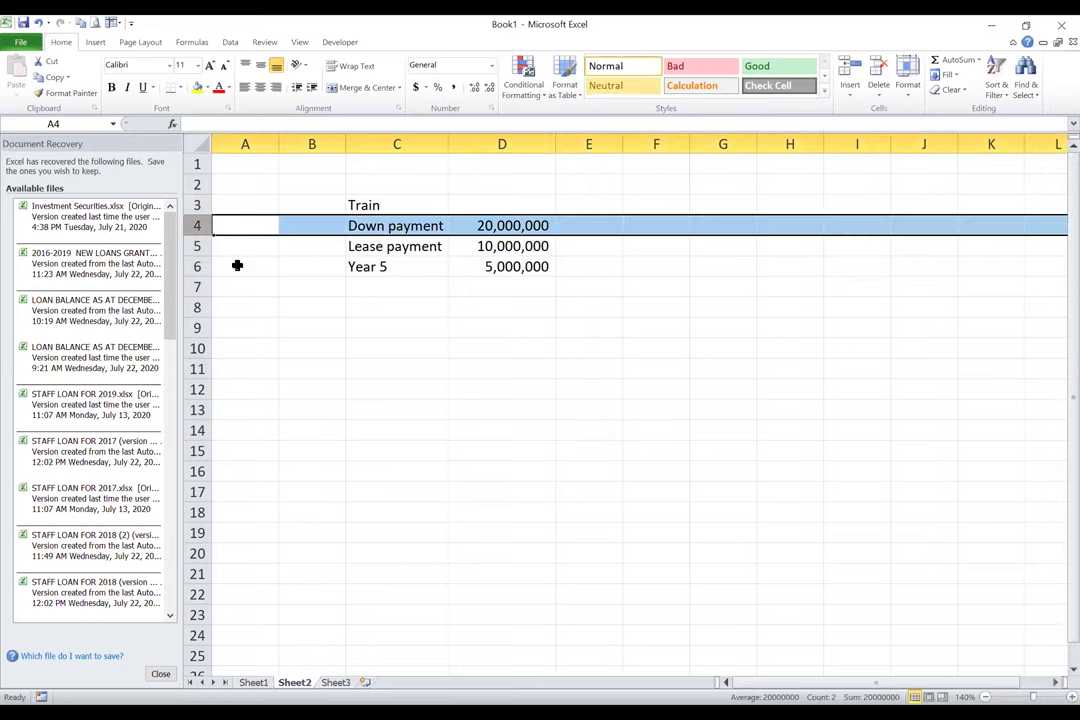
left_click(591, 246)
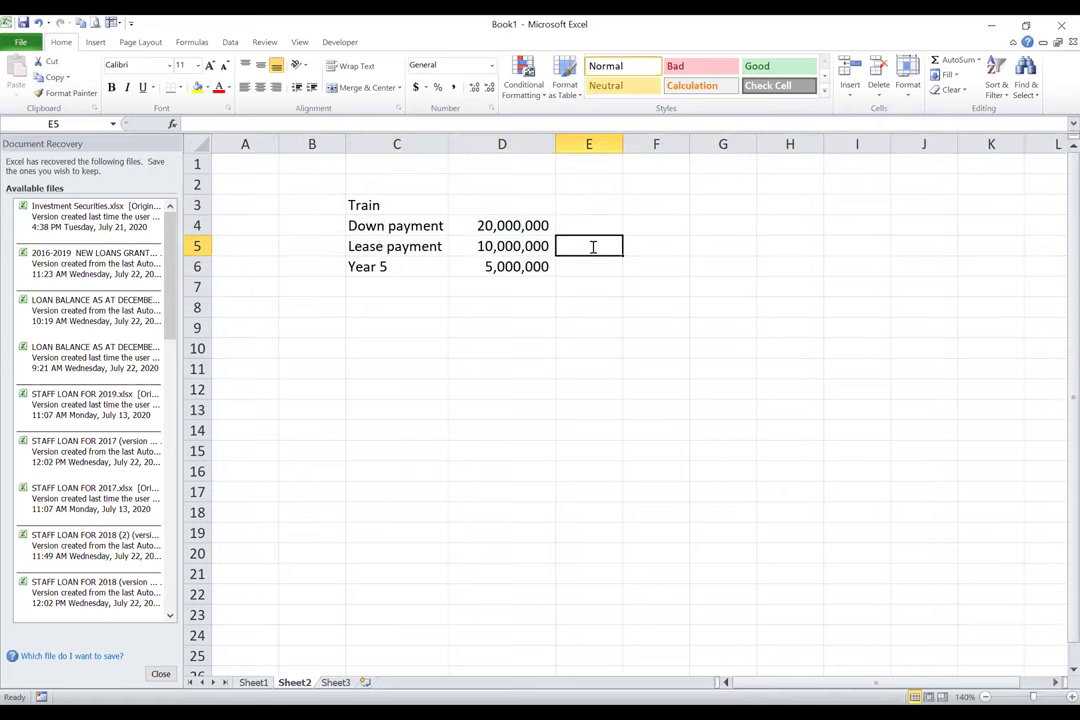
type("Every year")
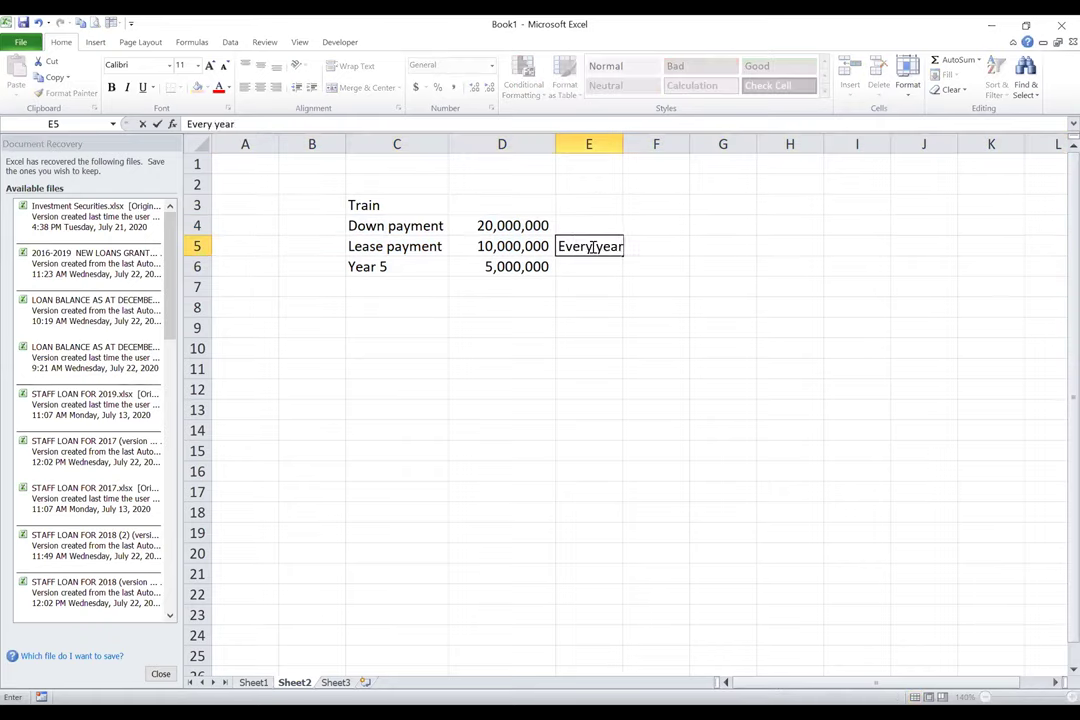
key("Return")
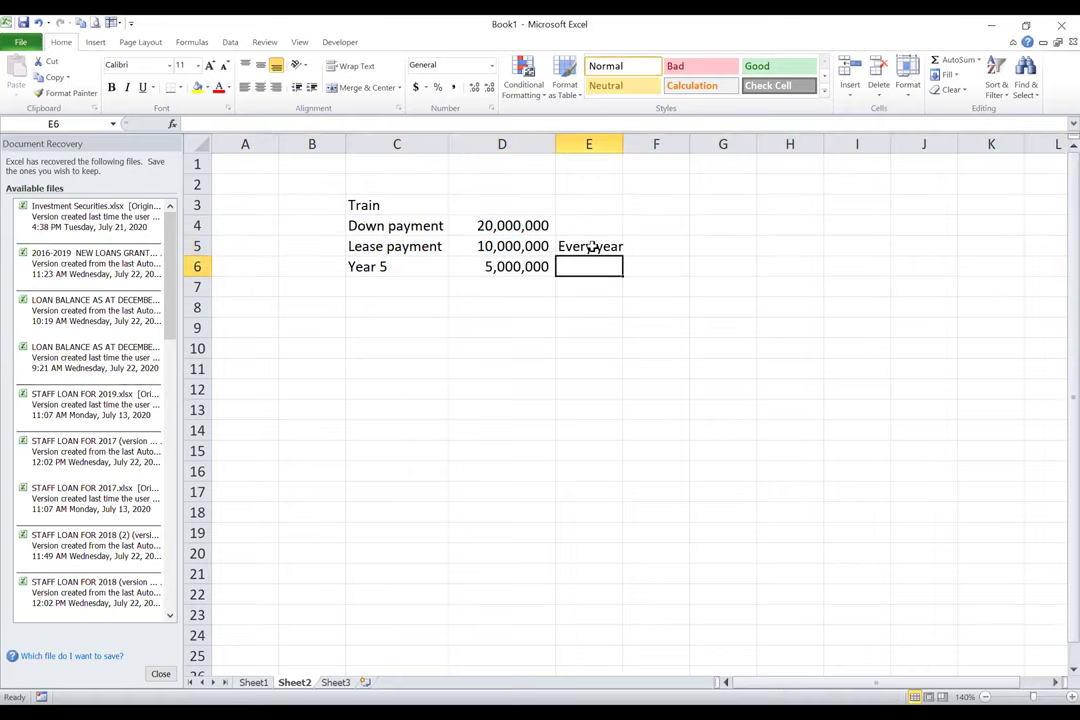
Change the label in C6 to "At the end- Year 5" and fit column C's width to its contents.
left_click(514, 246)
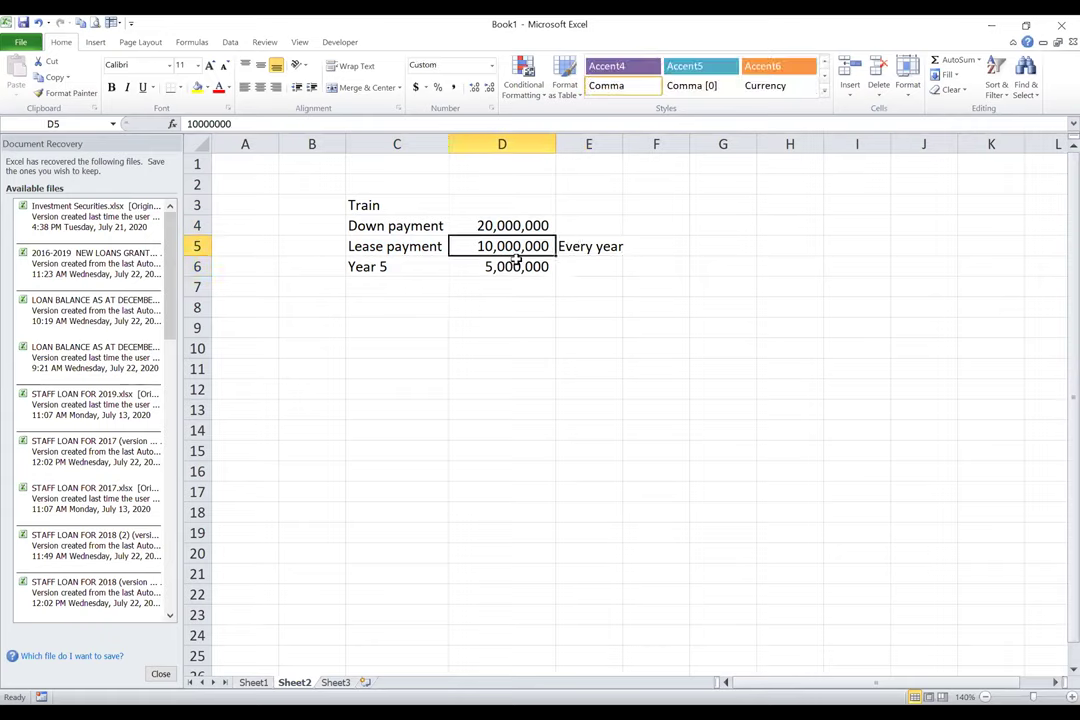
left_click(390, 267)
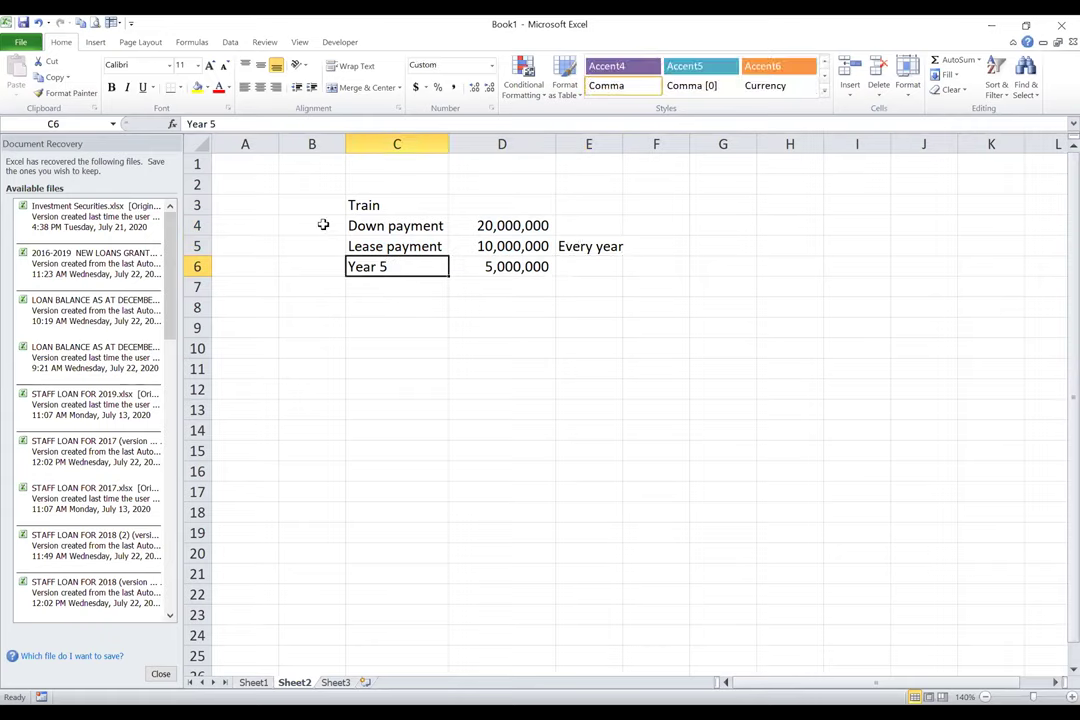
left_click(463, 127)
type("At the")
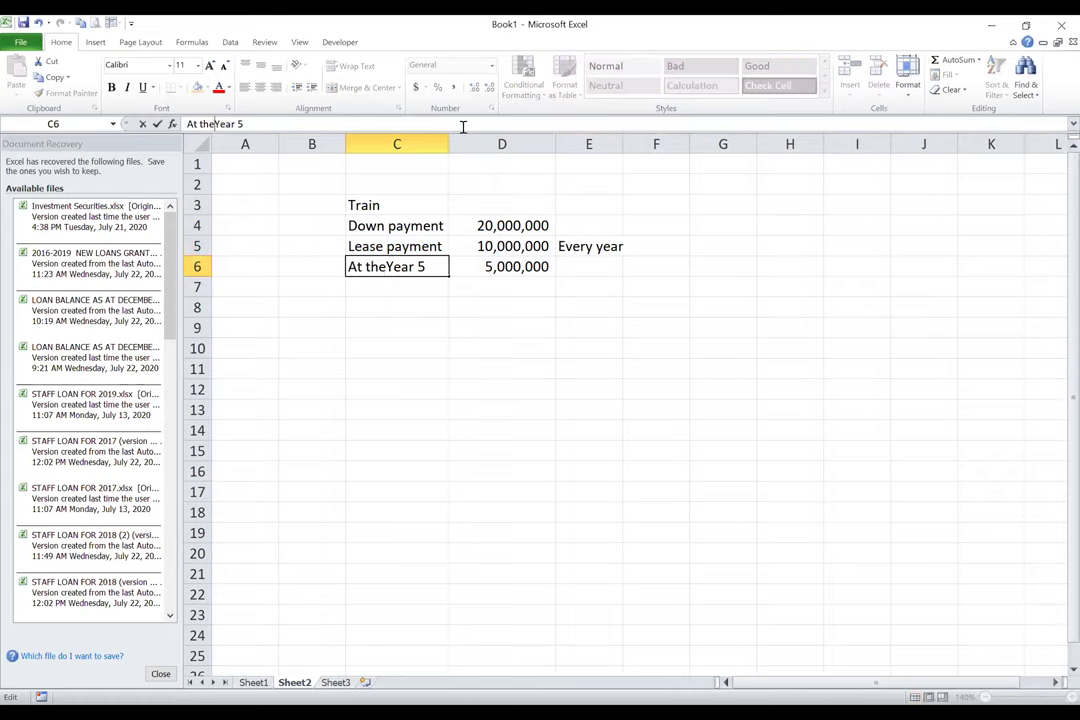
type(" end-")
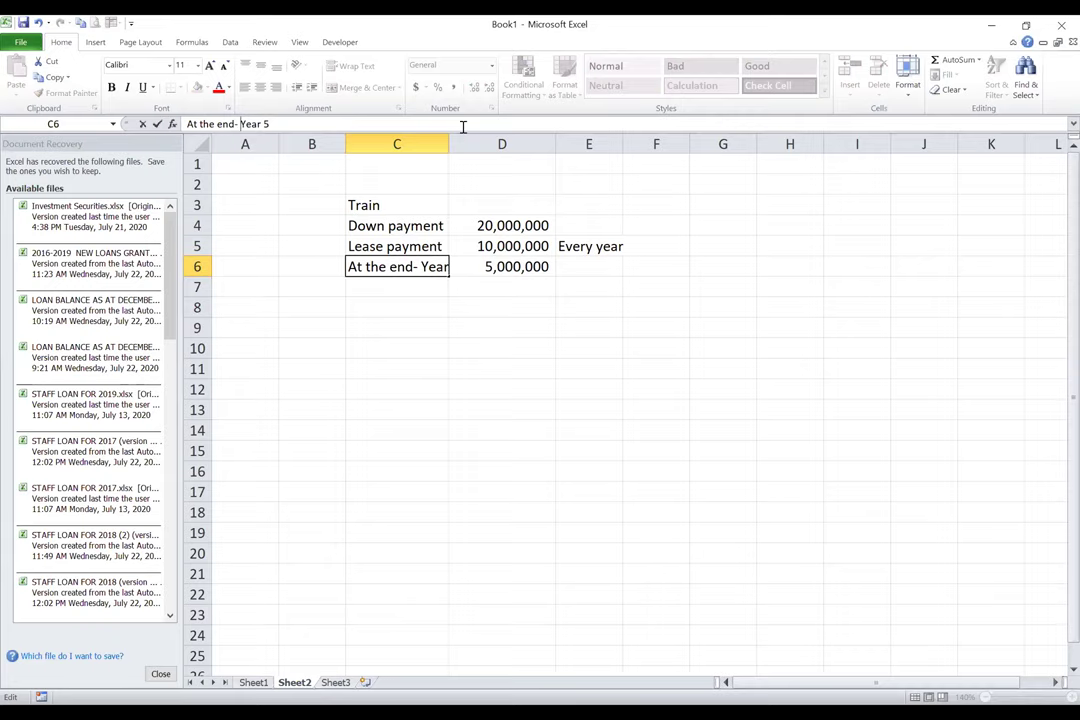
key("Return")
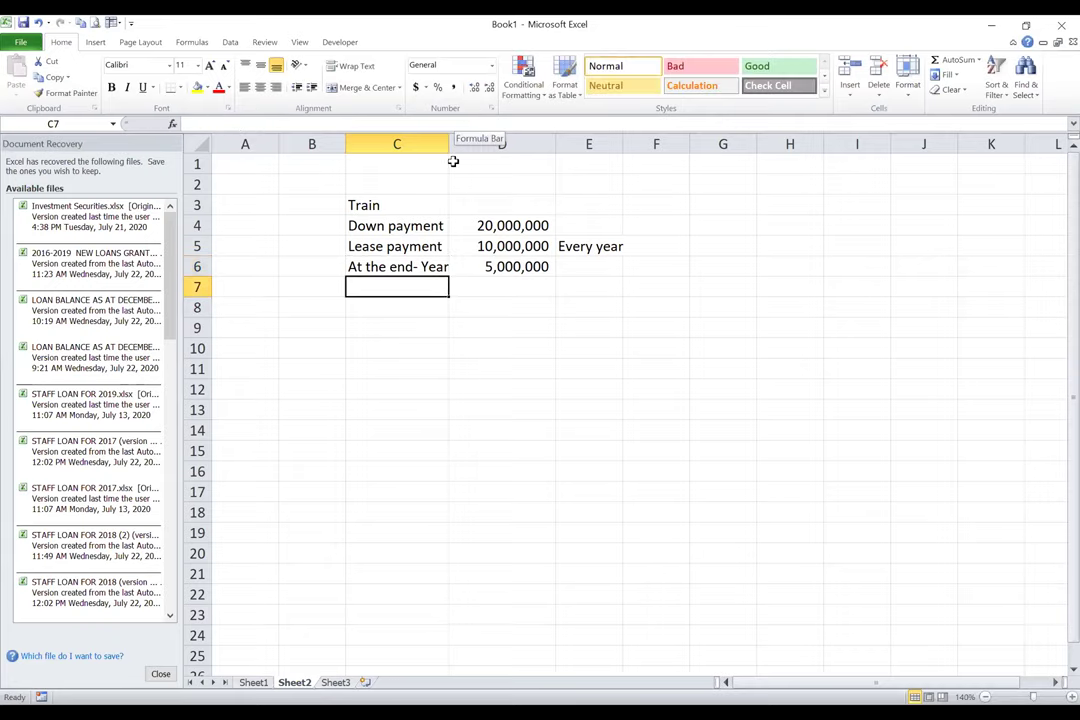
double_click(449, 144)
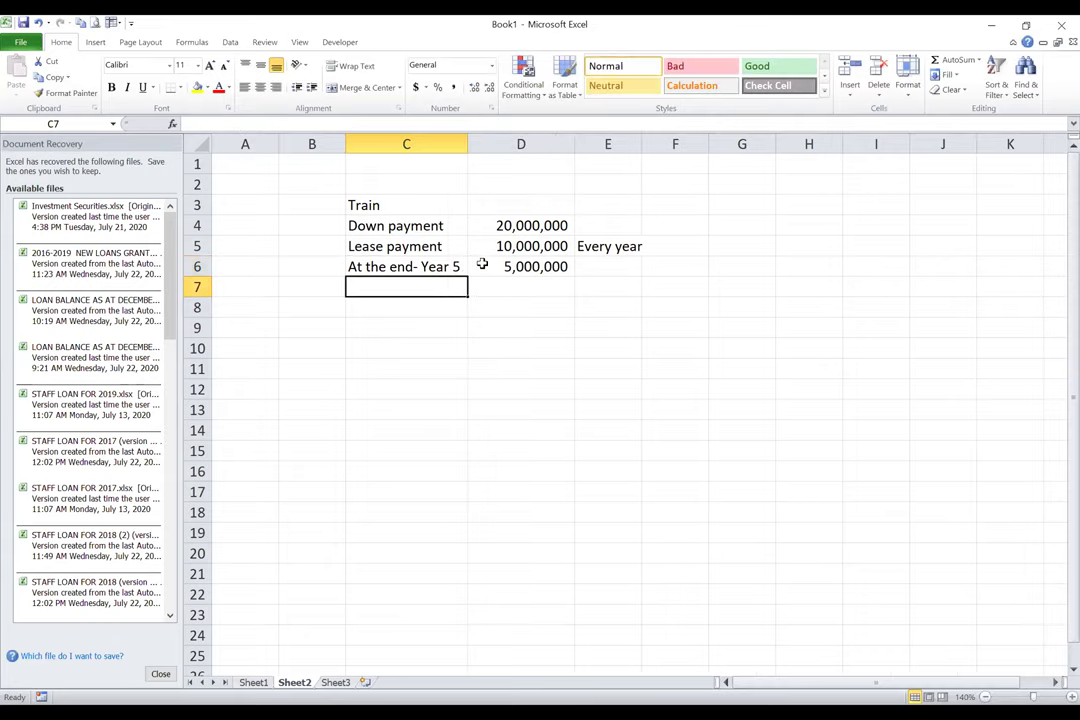
Add a "Carriage" row in C7:D7 with an amount of 3,000,000.
left_click(540, 266)
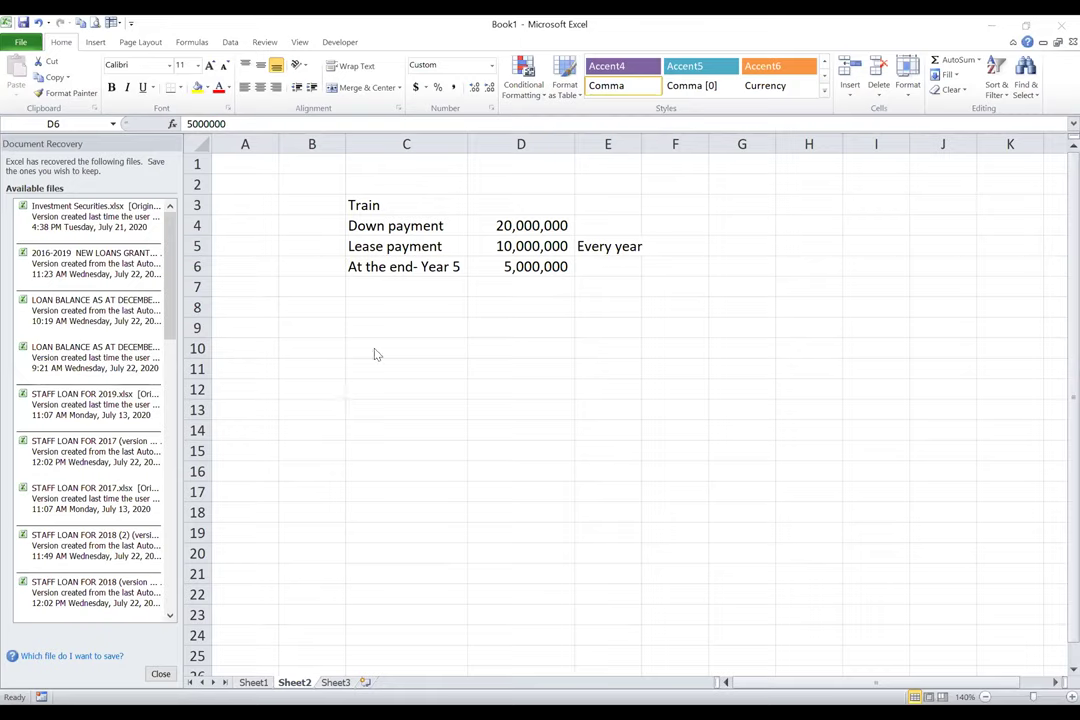
left_click(438, 297)
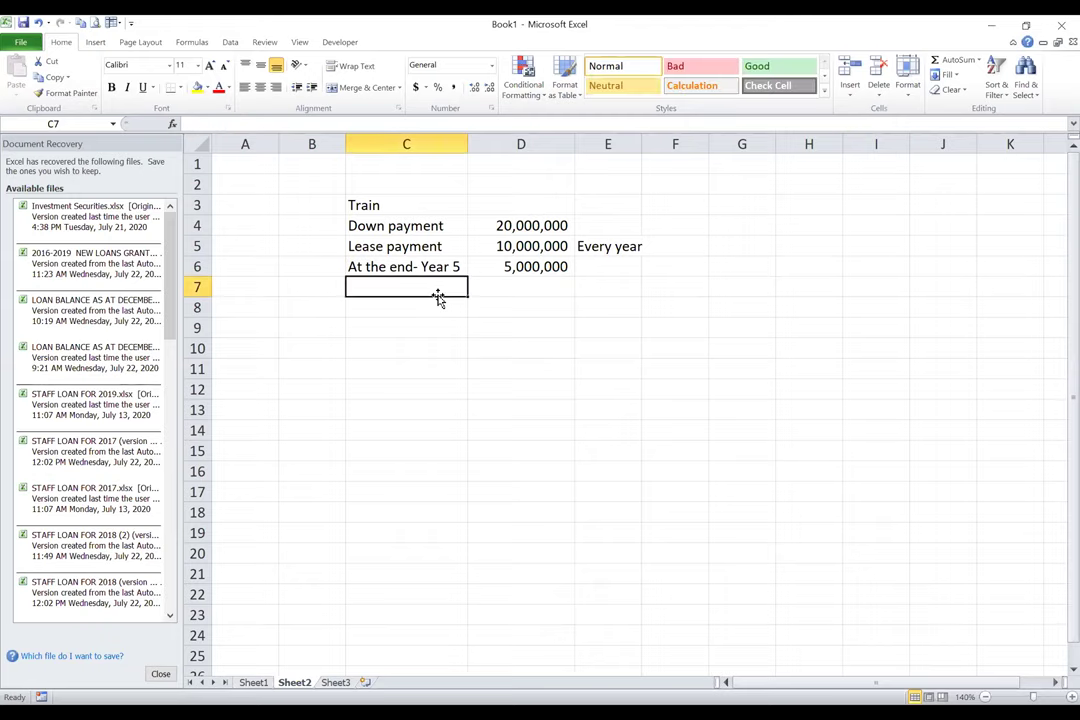
type("Carriage")
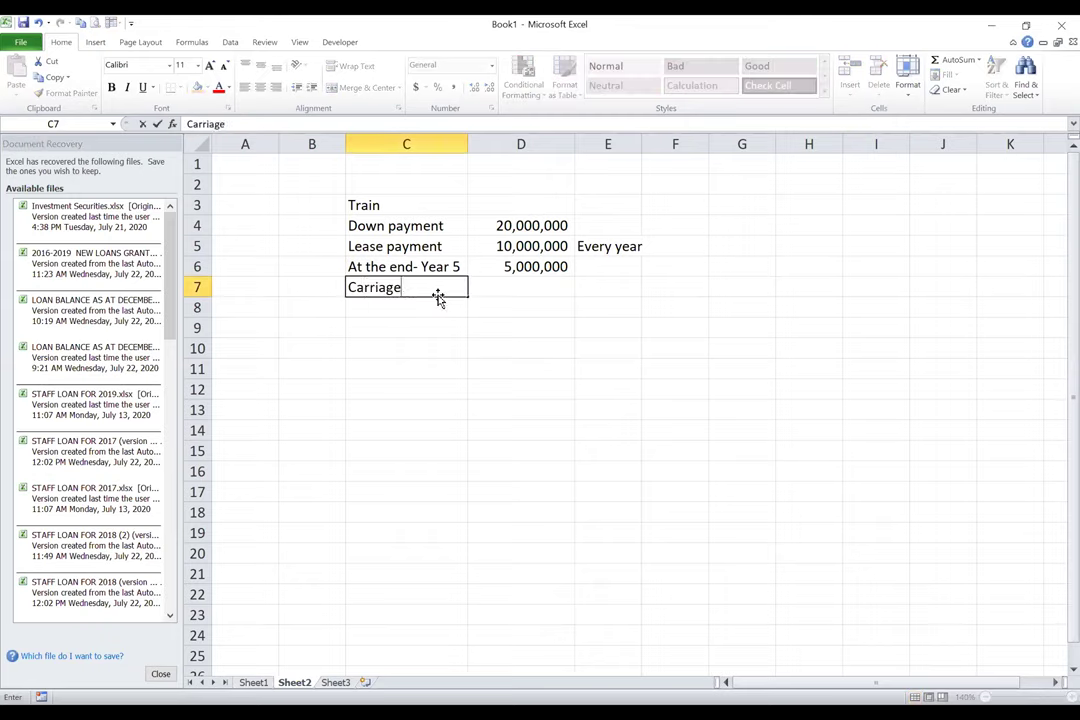
key("ctrl+Return")
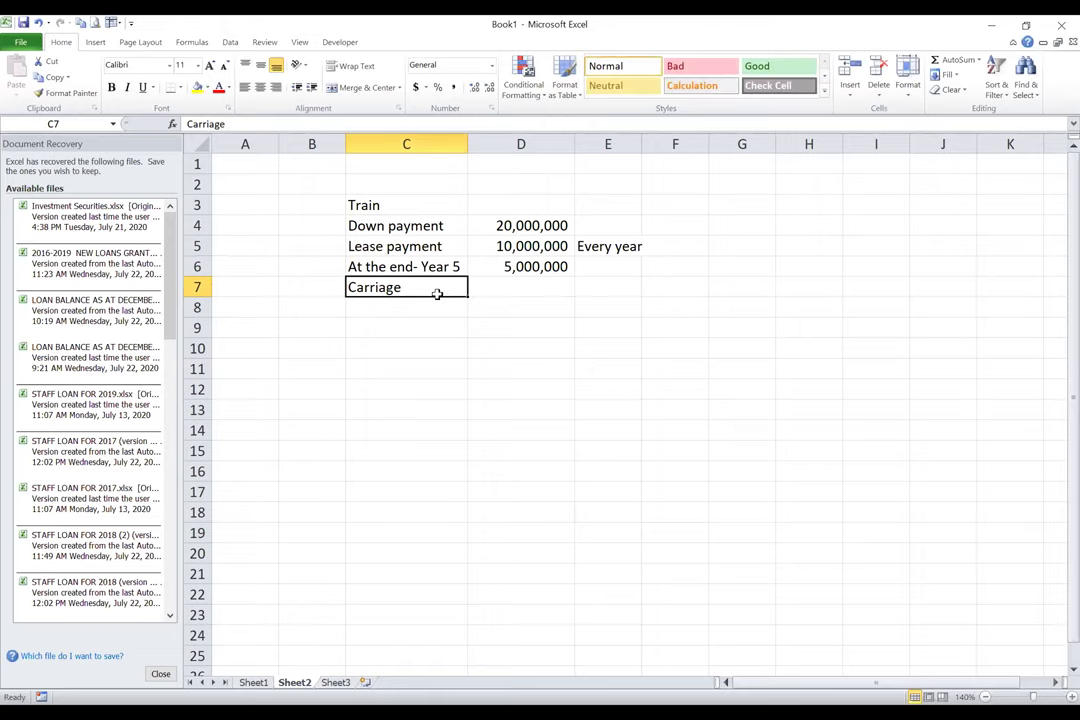
key("Right")
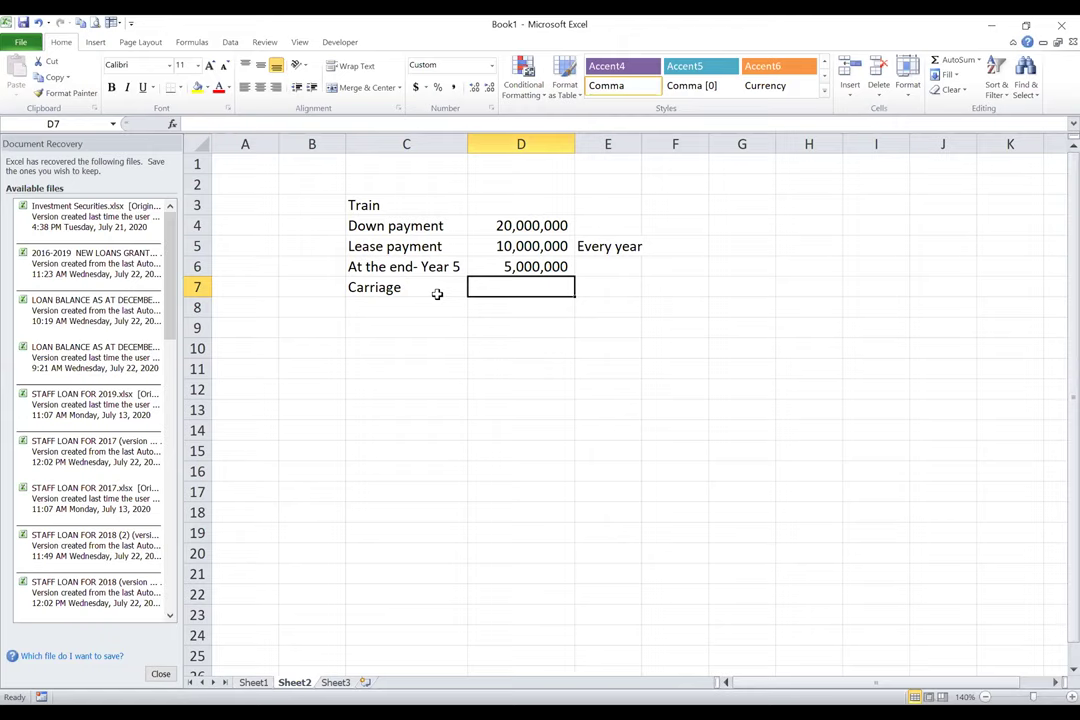
type("3000")
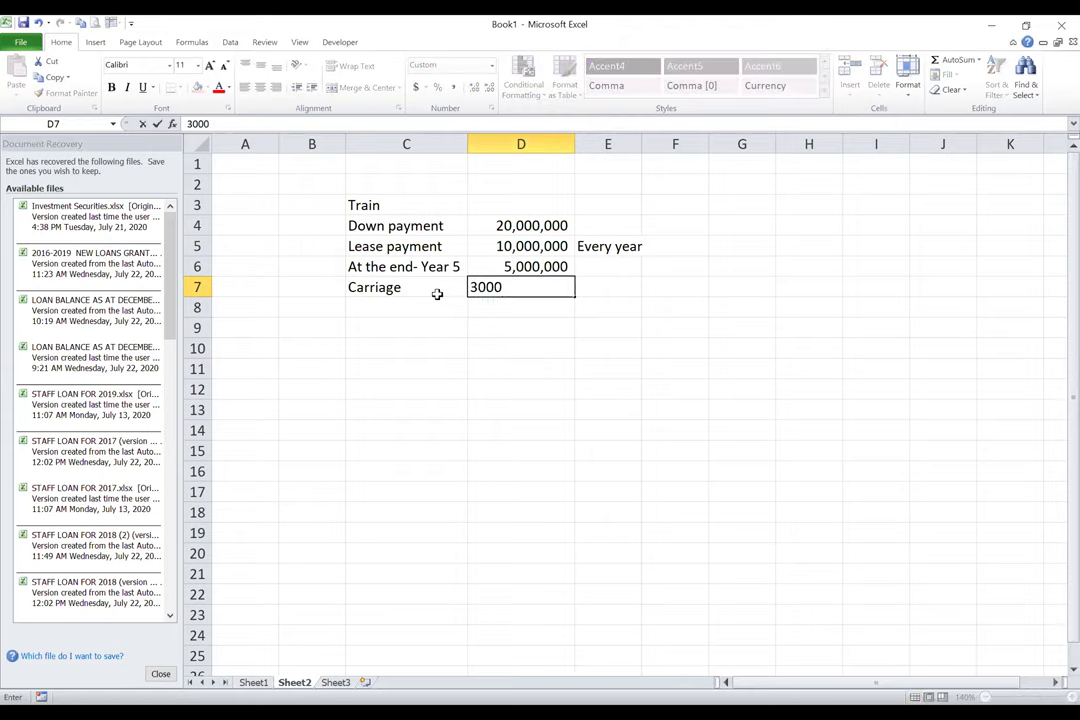
key("Return")
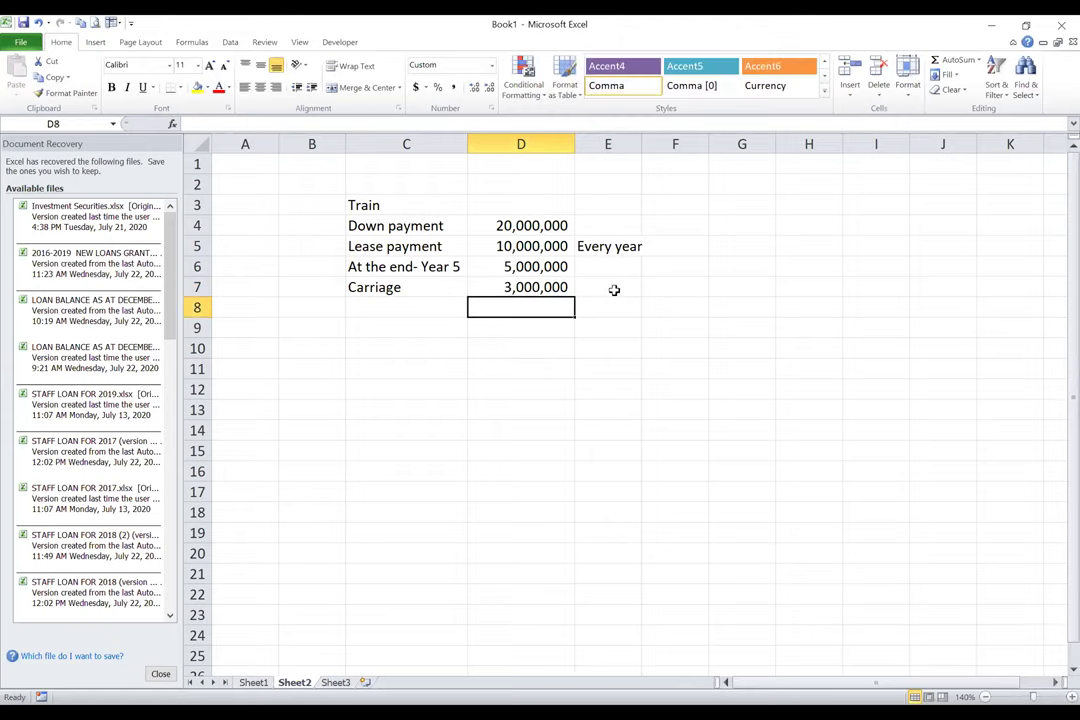
Enter the note "At the beginning" in E7 beside the carriage amount and widen column E to fit it.
left_click(614, 289)
type("At")
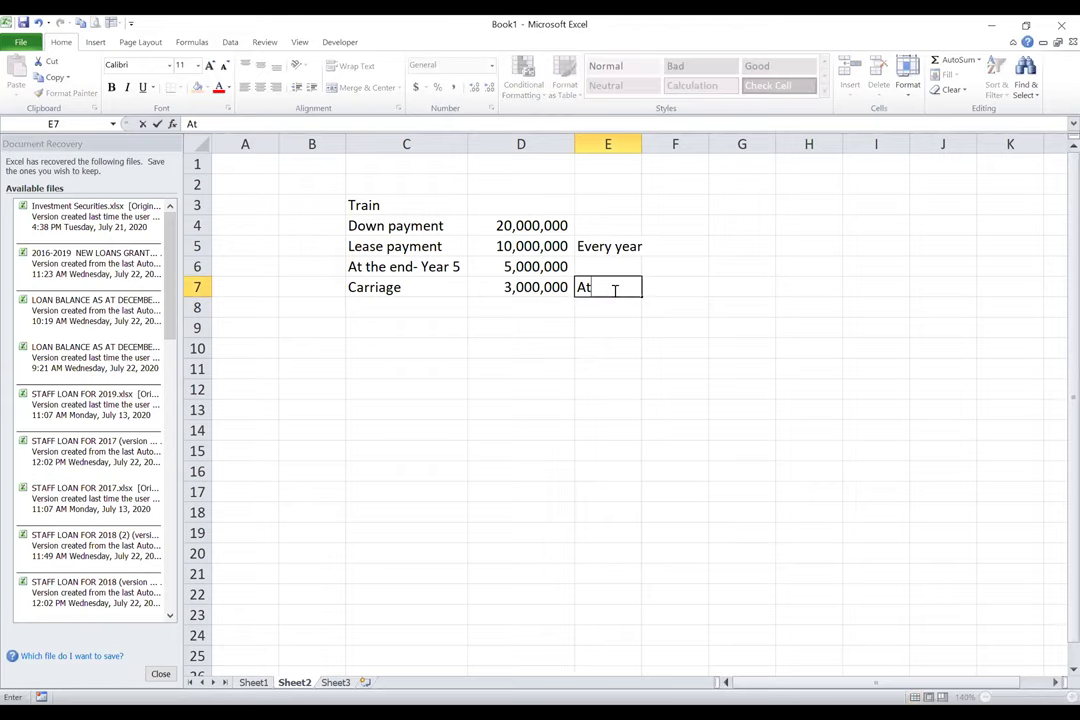
type(" the beg")
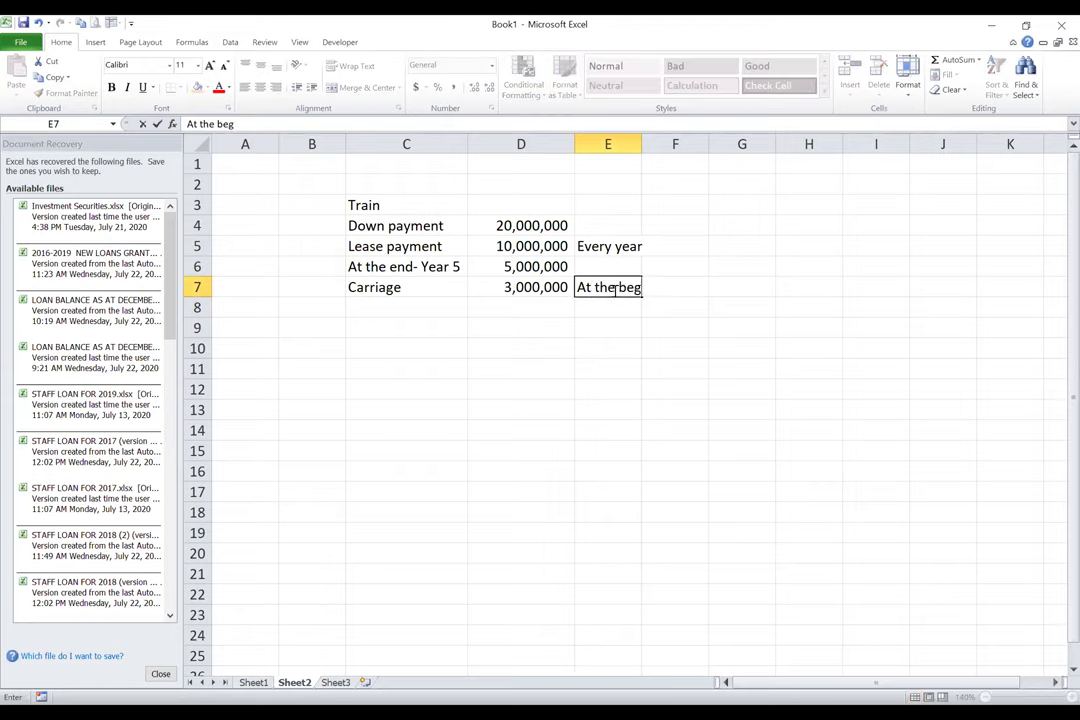
type("inning")
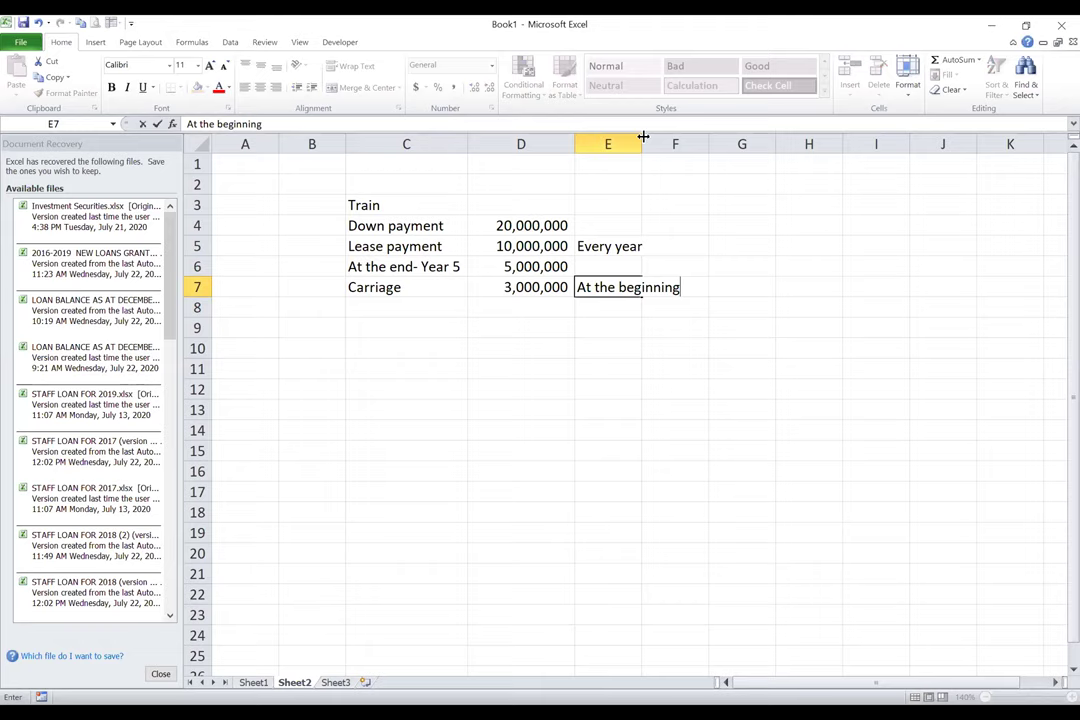
key("Return")
Enter the heading "Right of USE Asset" in C11 below the lease data.
left_click(427, 369)
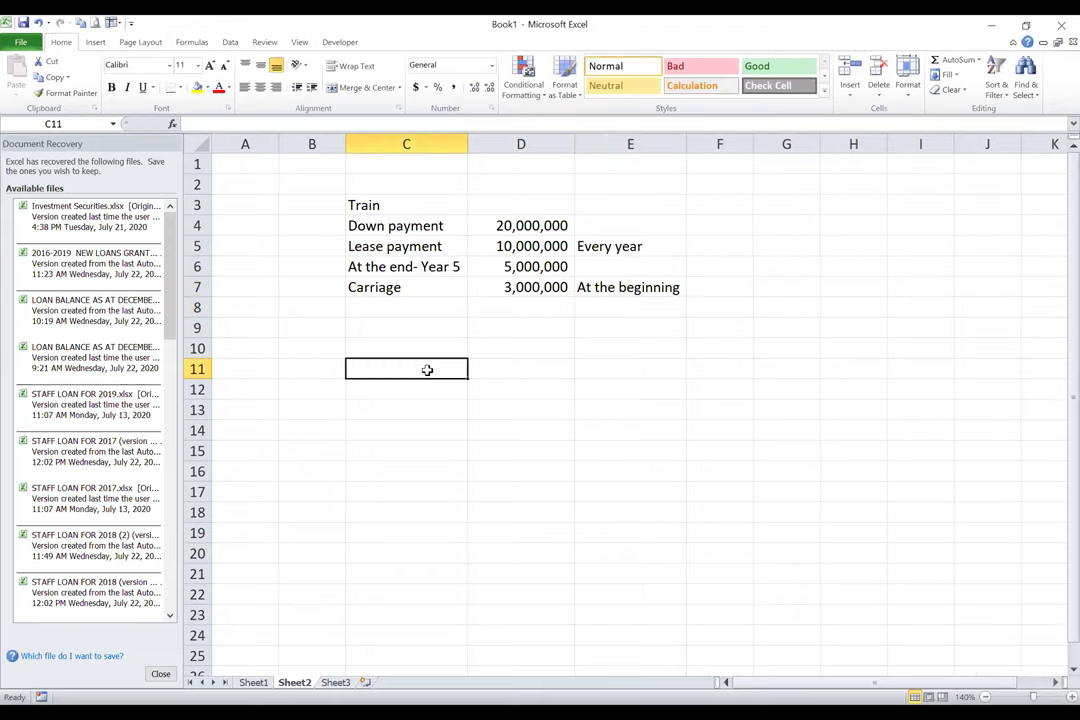
type("R")
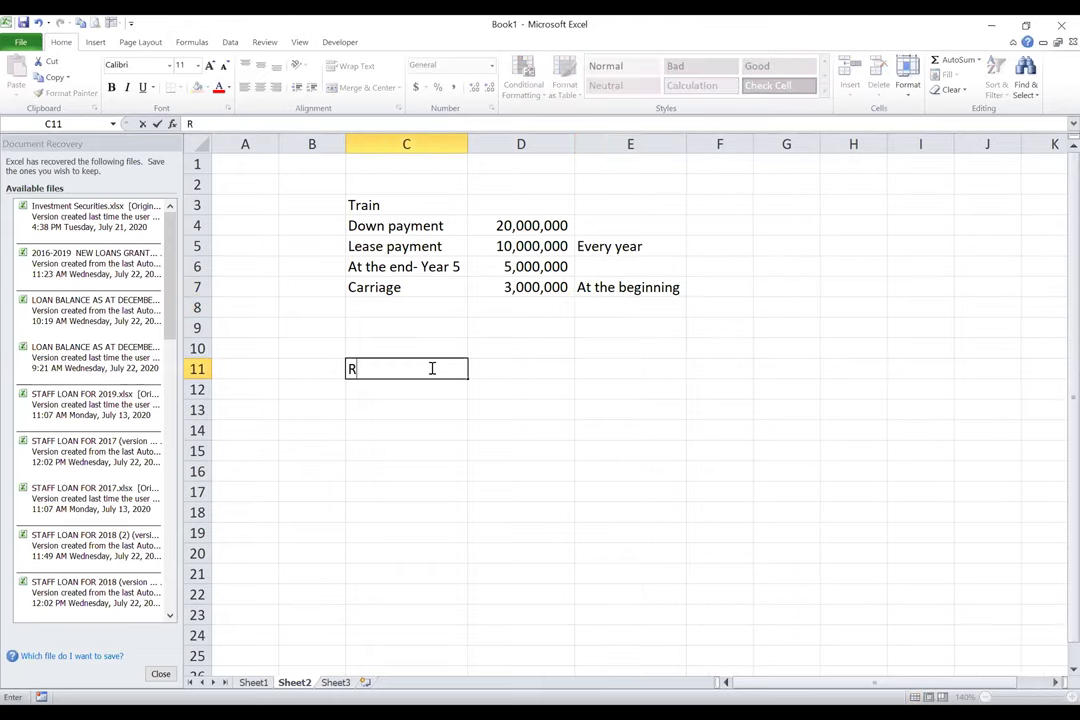
type("ight of USE a")
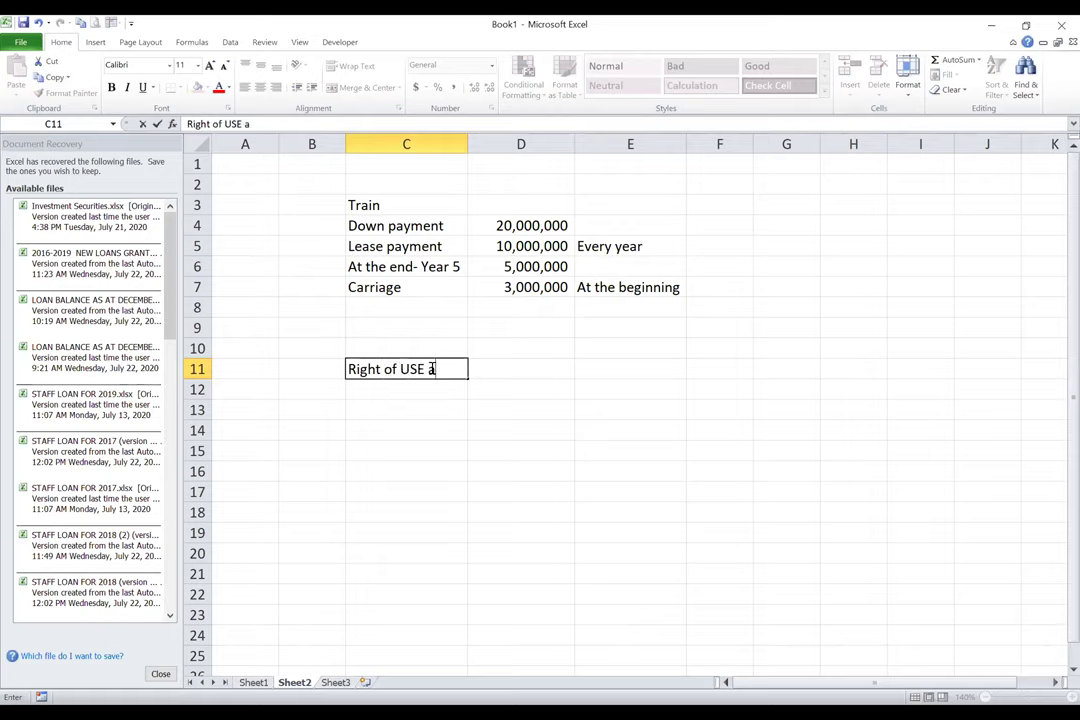
key("BackSpace")
type("Asset")
key("Return")
key("Return")
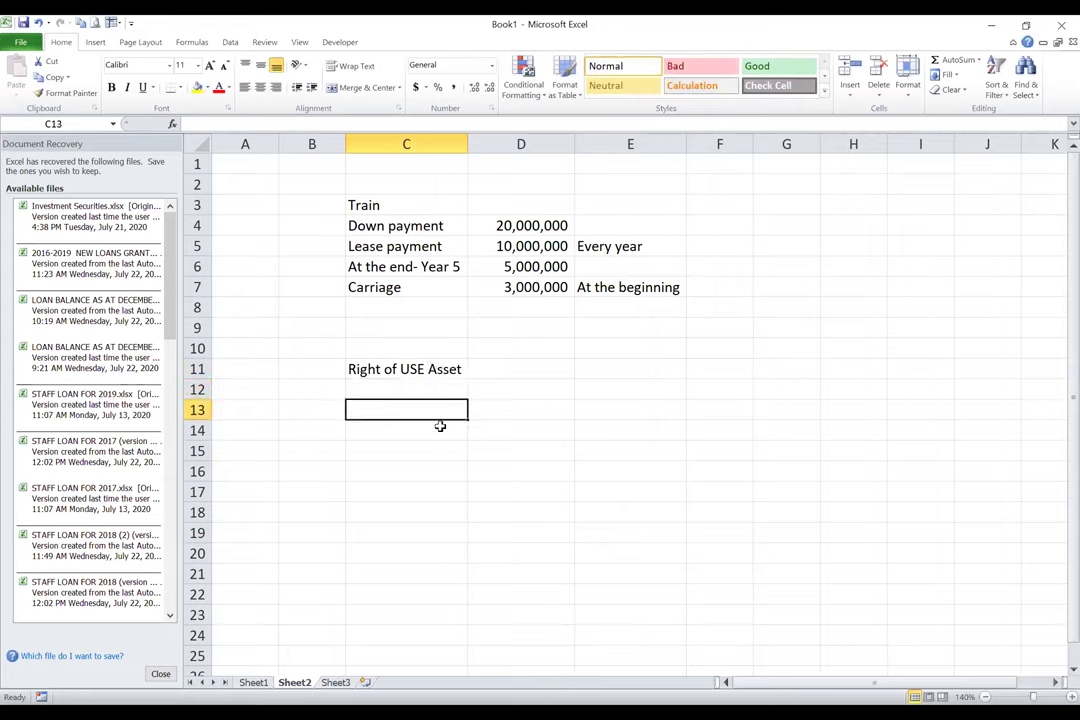
Add item 1, "PV of all payments after Lease date", in B13:C13 and fit column C's width to its contents.
left_click(333, 409)
type("1")
left_click(387, 409)
type("P")
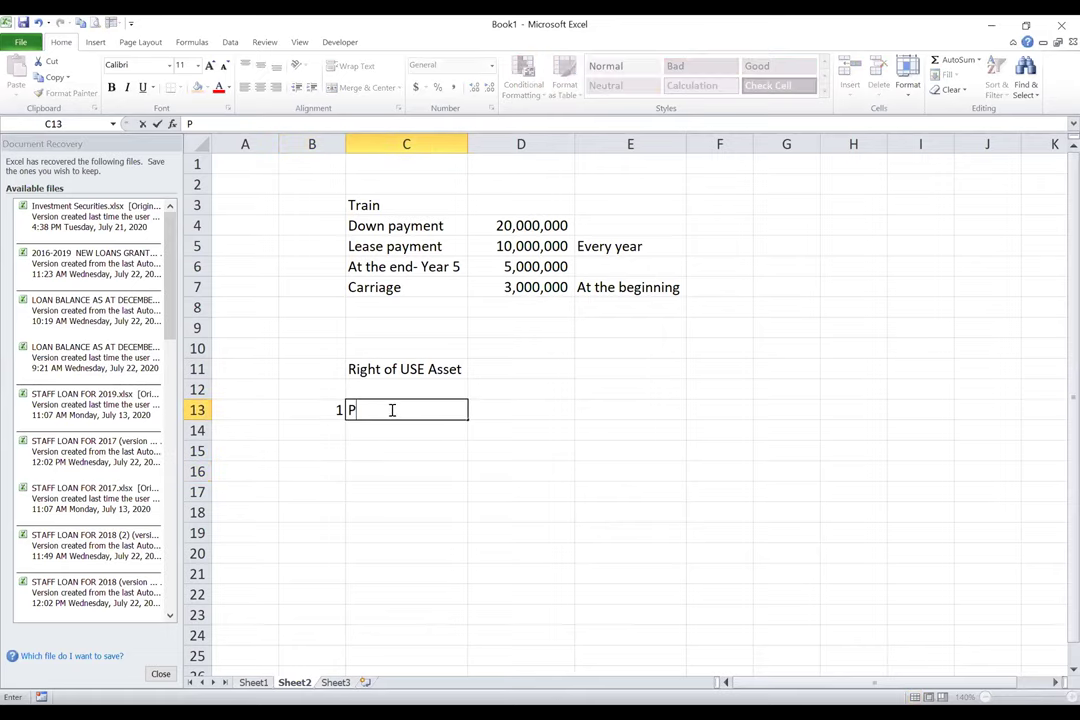
type("V of all payments after Lease date")
key("Return")
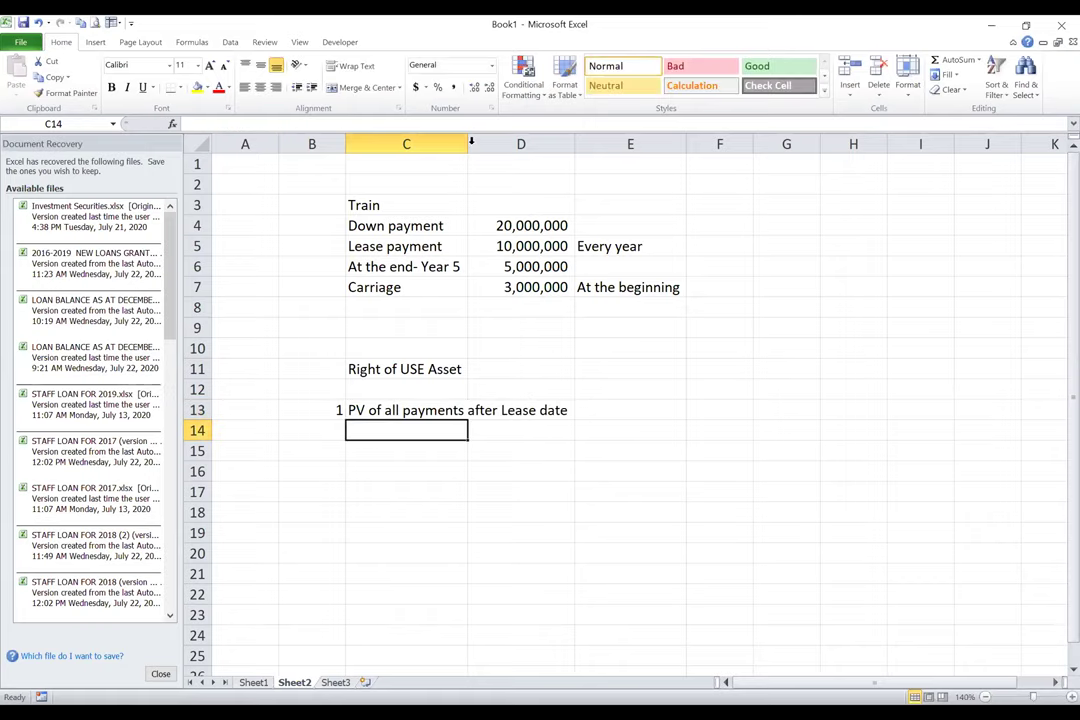
double_click(471, 143)
Add a "Rate" row in C8:D8 with a rate of 10% shown in percentage format.
left_click(434, 312)
type("Rate")
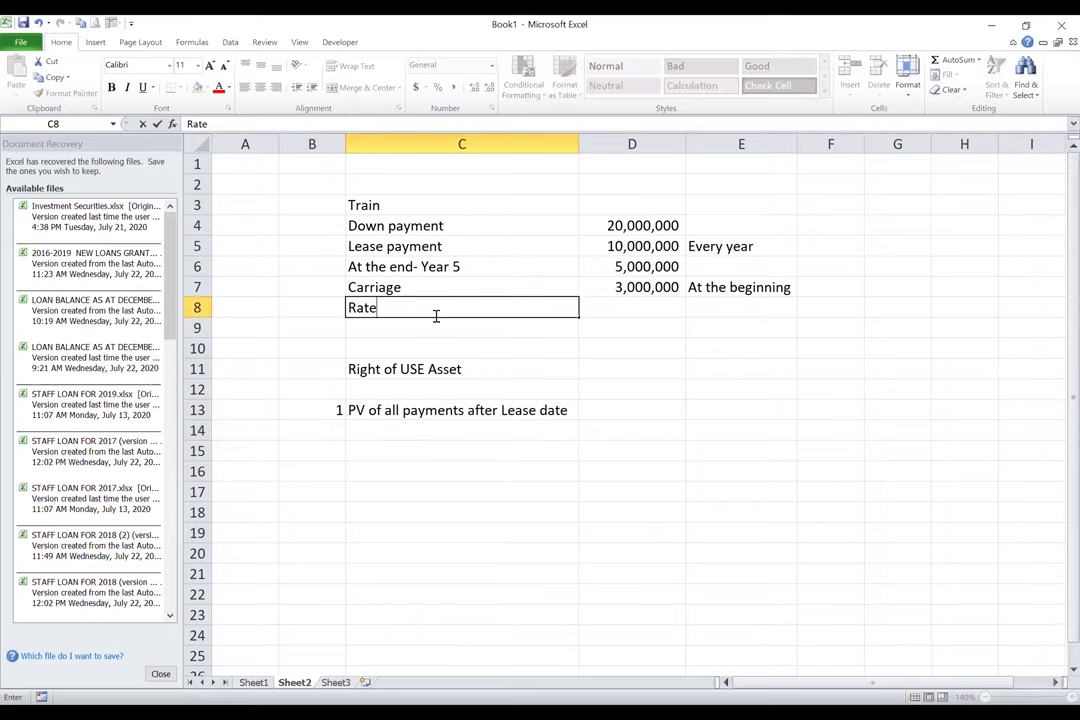
key("Tab")
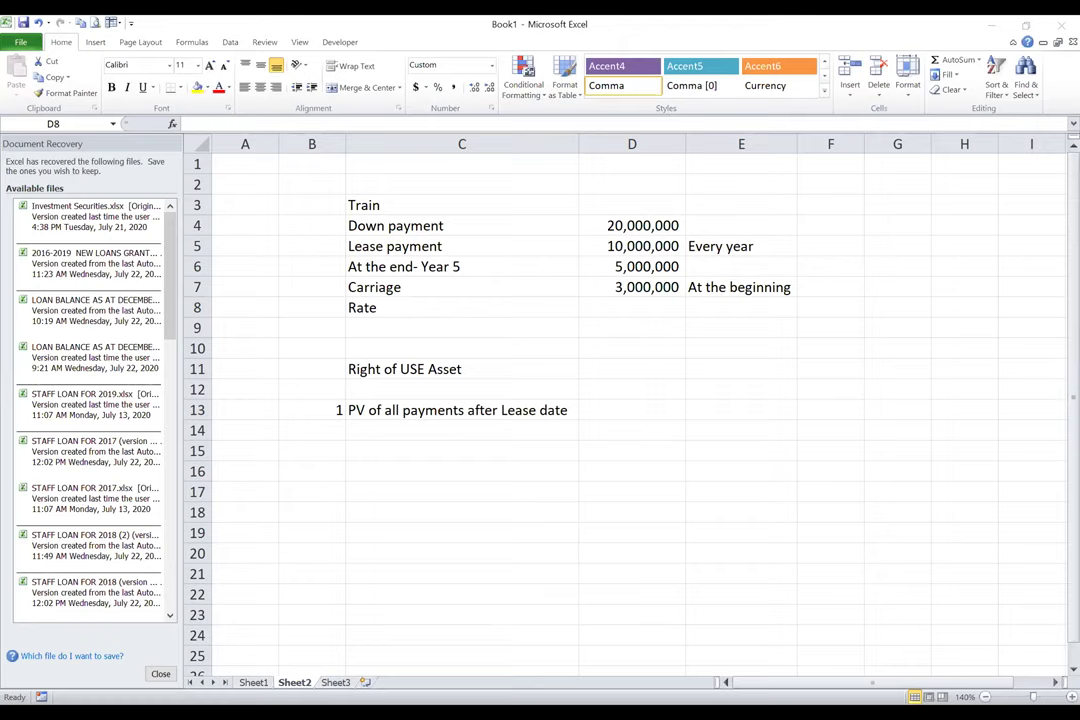
type("1")
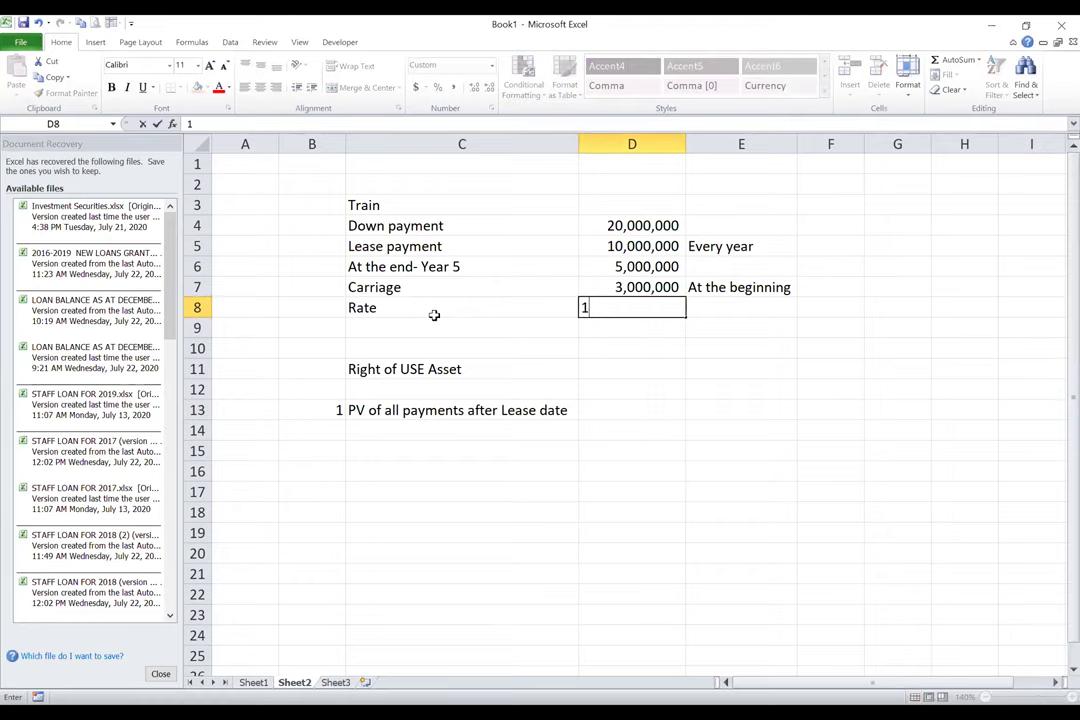
type("0%")
key("Return")
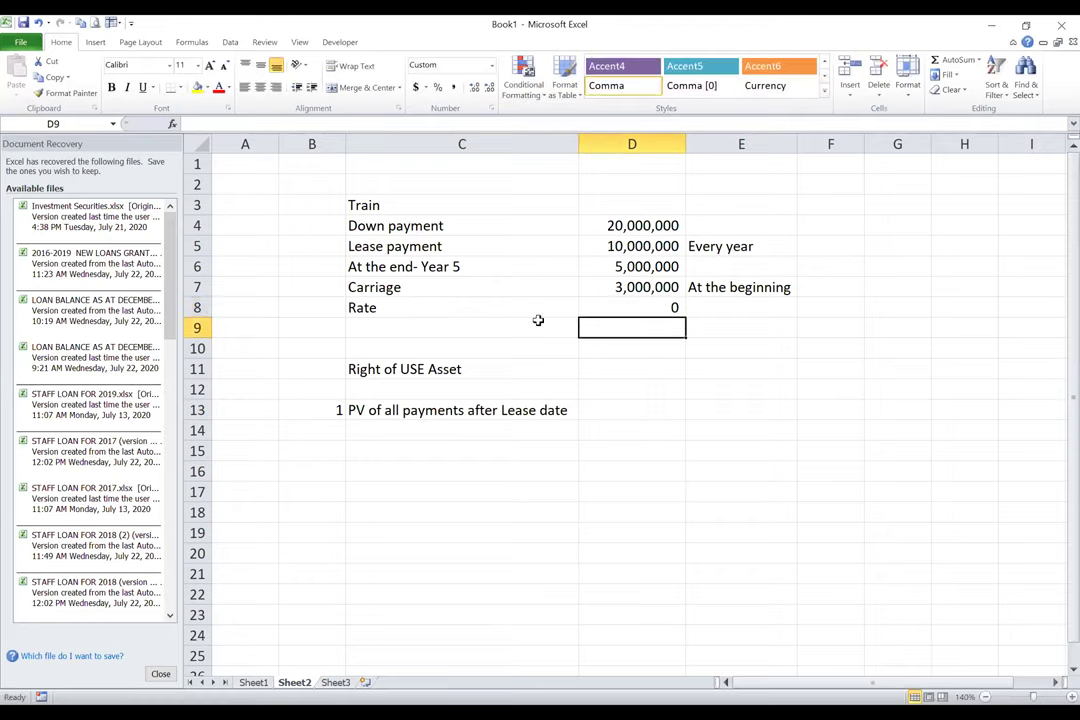
key("Up")
left_click(425, 88)
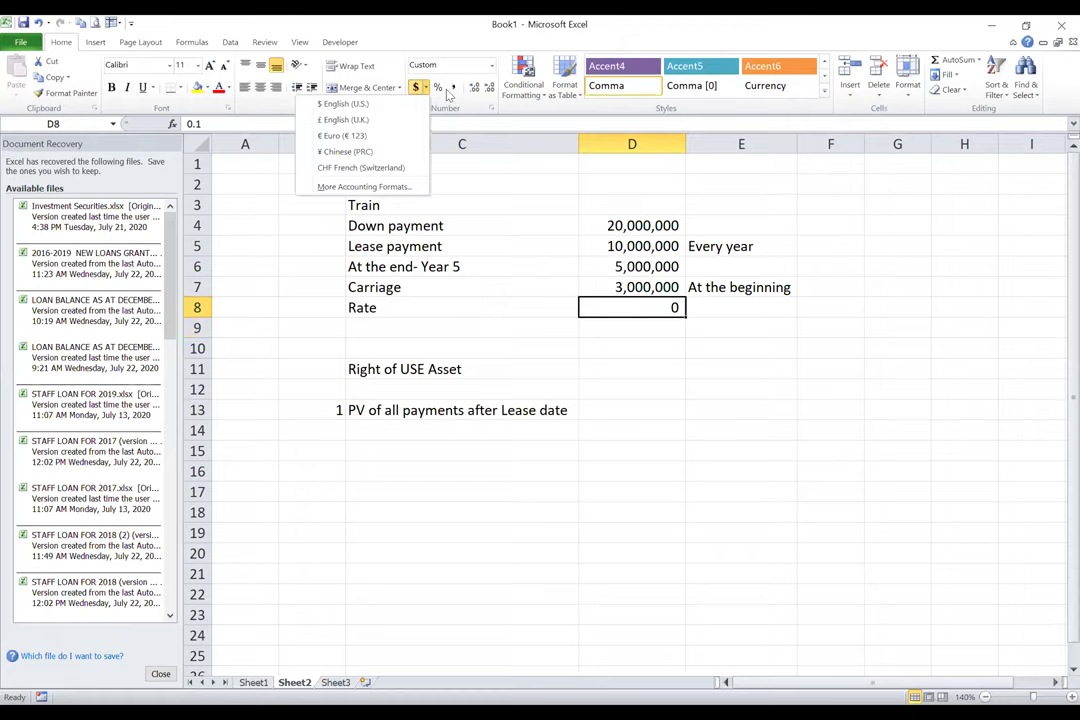
Calculate the present value of the lease payments in D13 with =PV(D8,5,-D5,0,0).
left_click(604, 428)
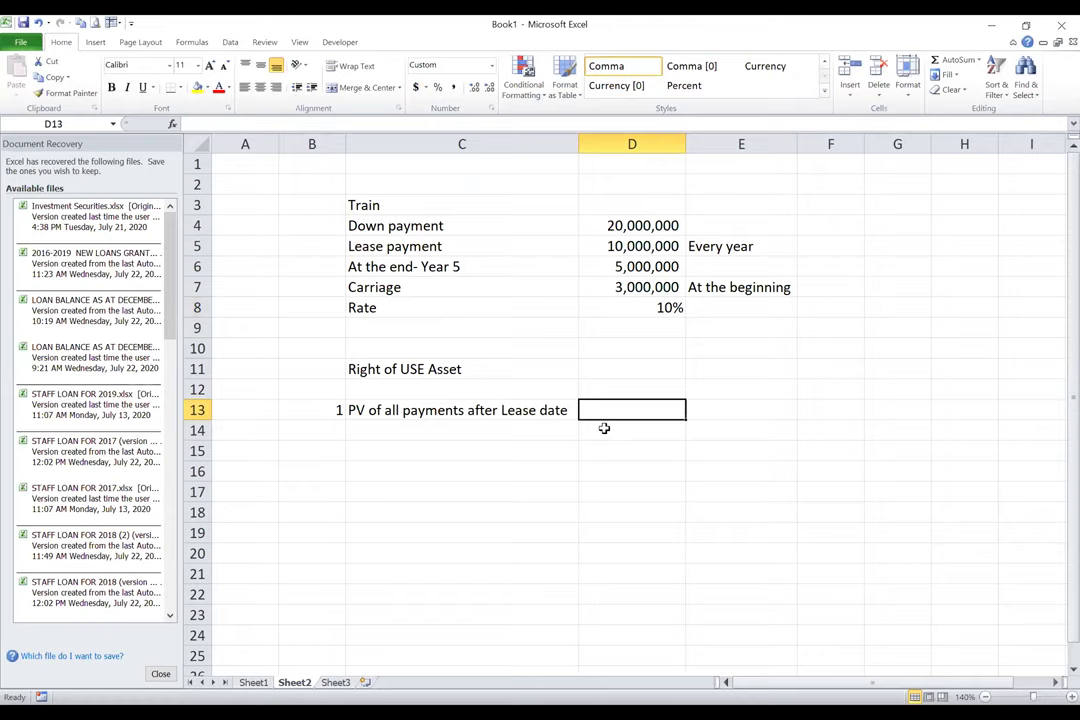
type("=")
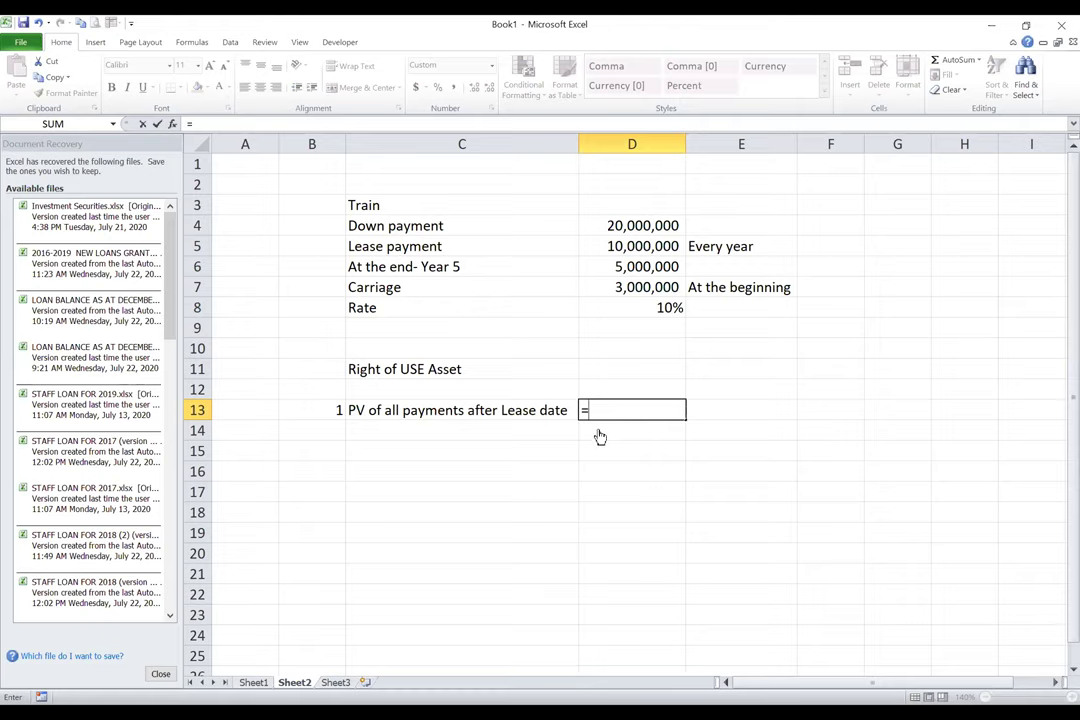
type("pv(")
left_click(660, 307)
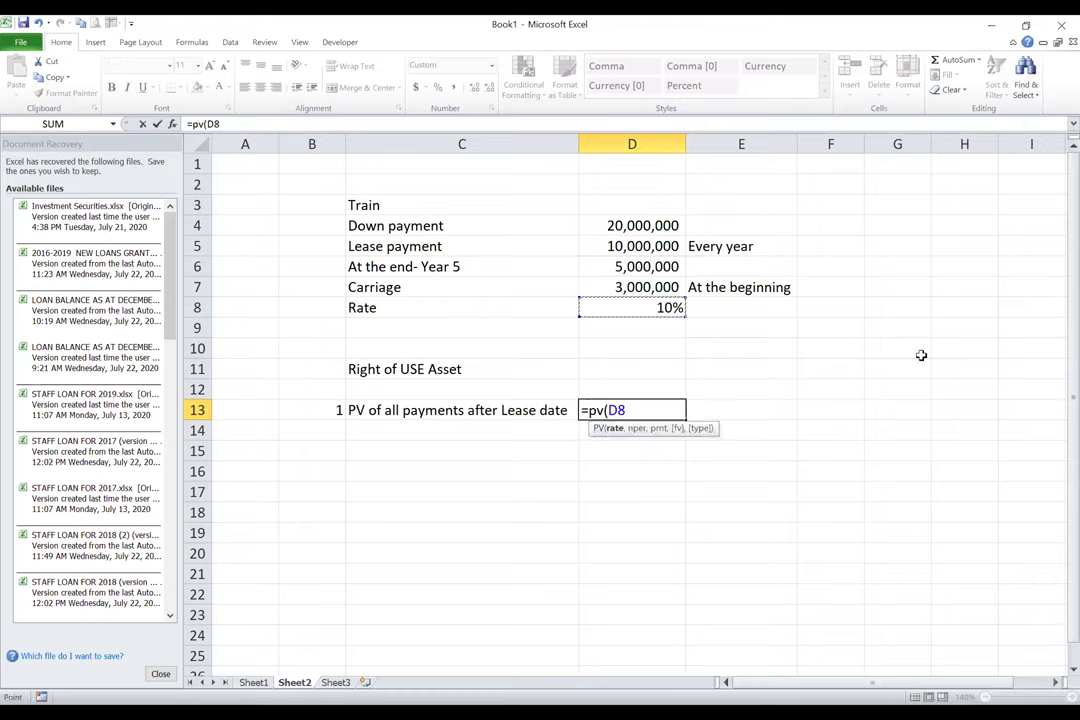
type(",")
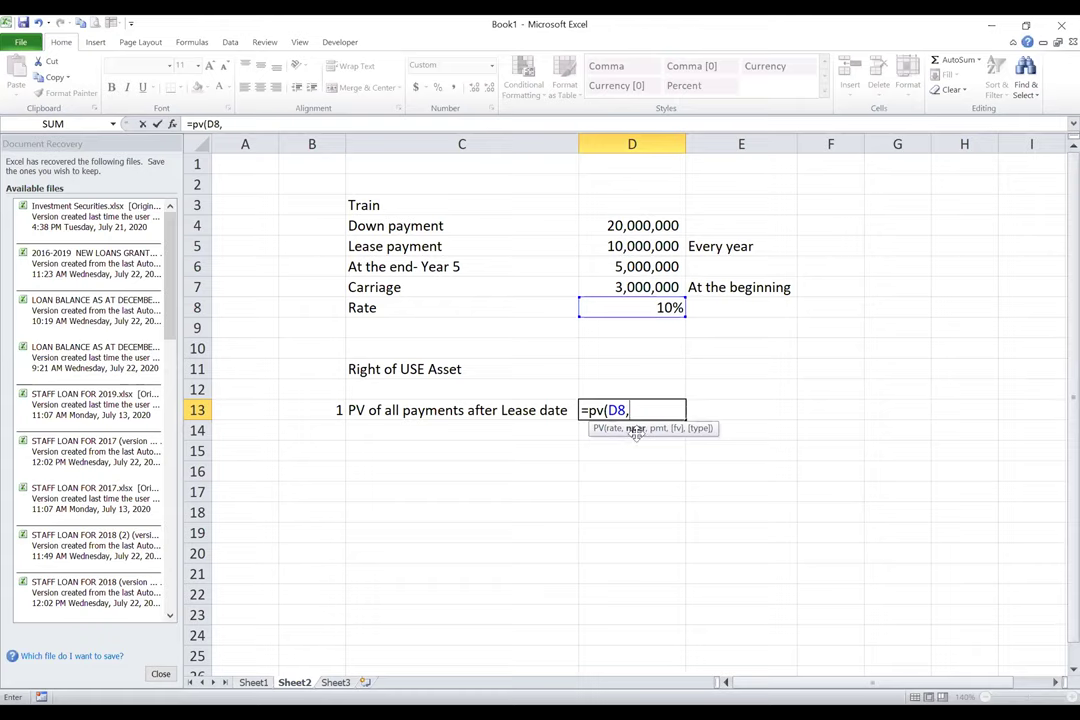
type("5,")
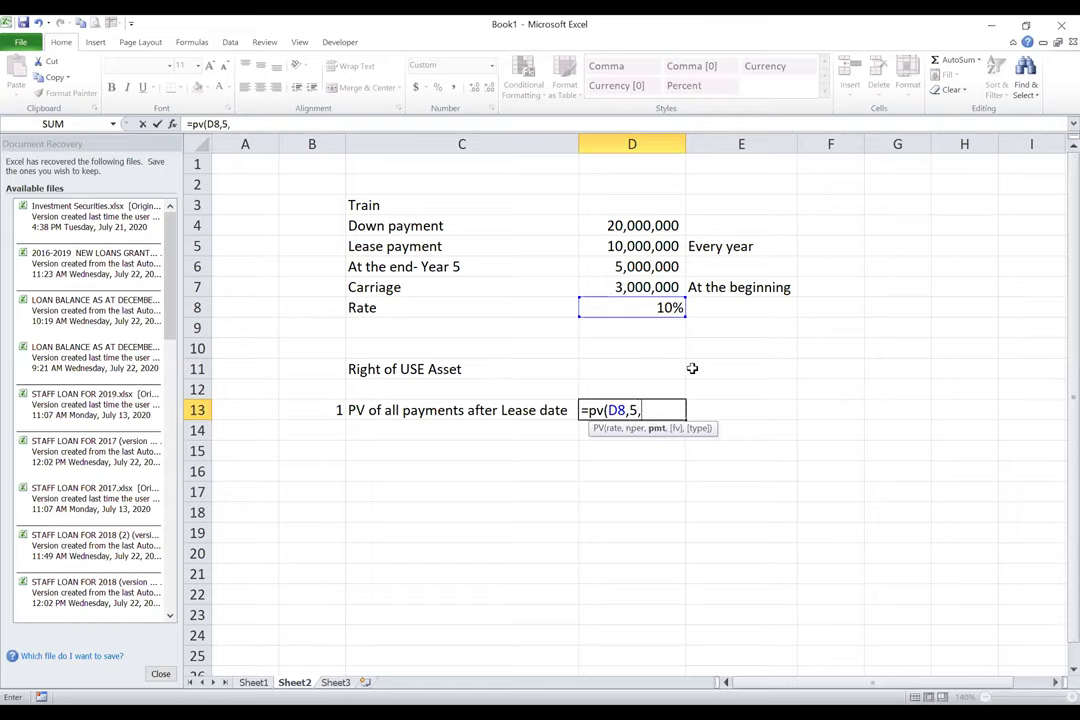
type("-")
left_click(632, 247)
type(",0")
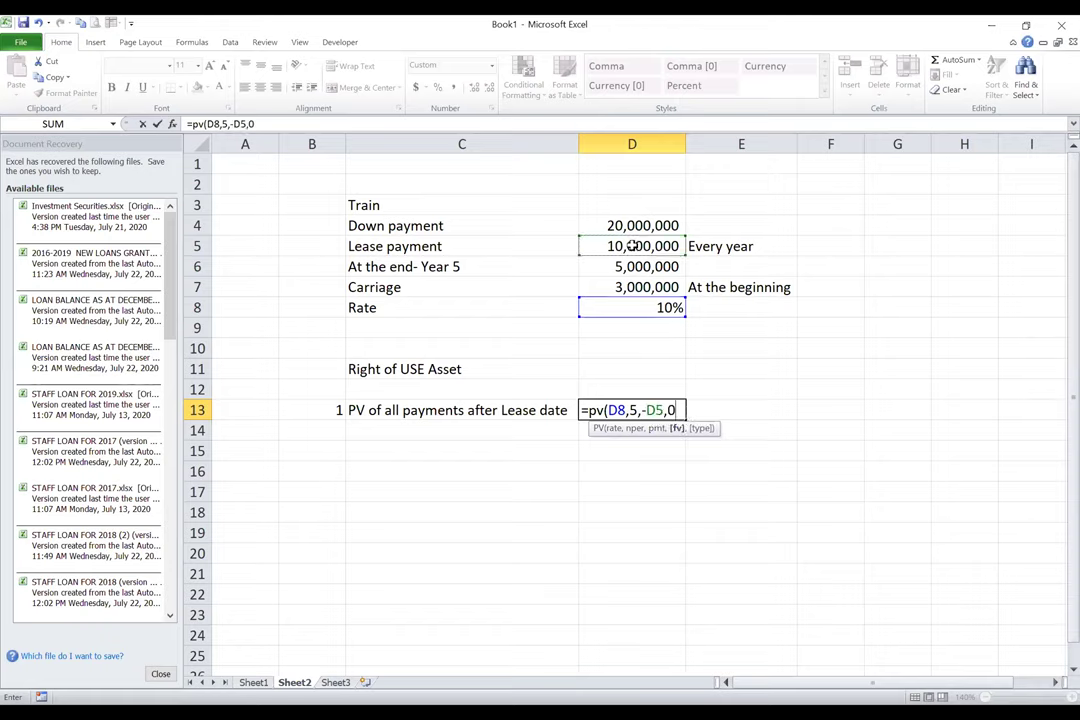
type(",0)")
key("Return")
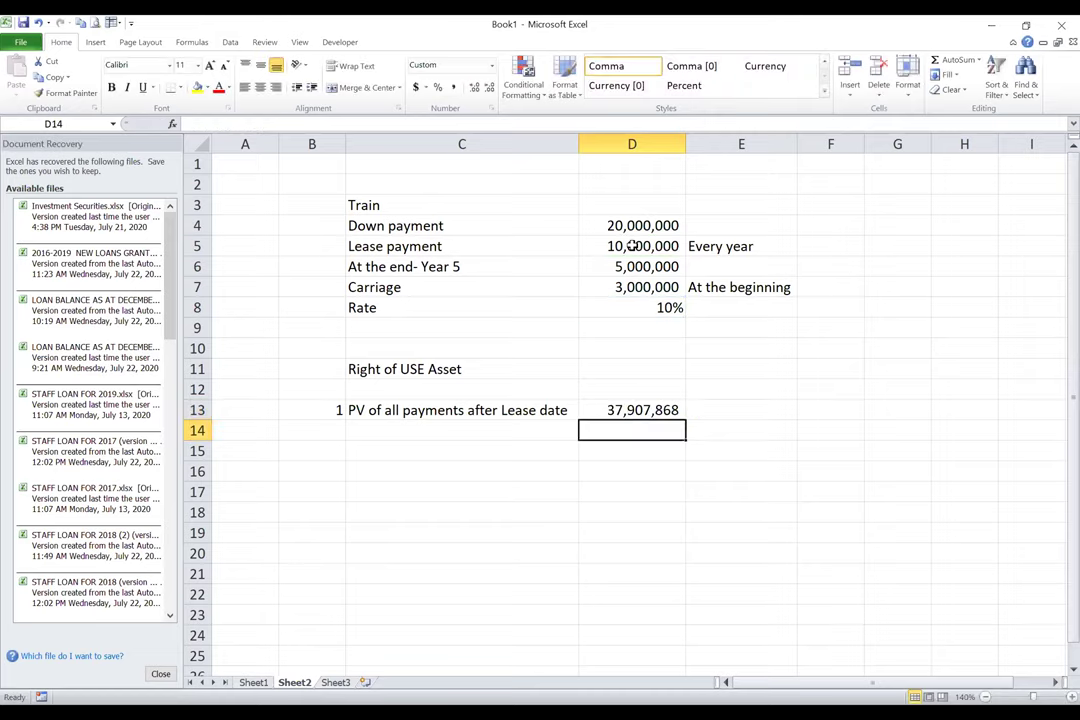
Clear D13, start a new PV function there, and open its Function Arguments dialog clear of the lease data.
left_click(648, 411)
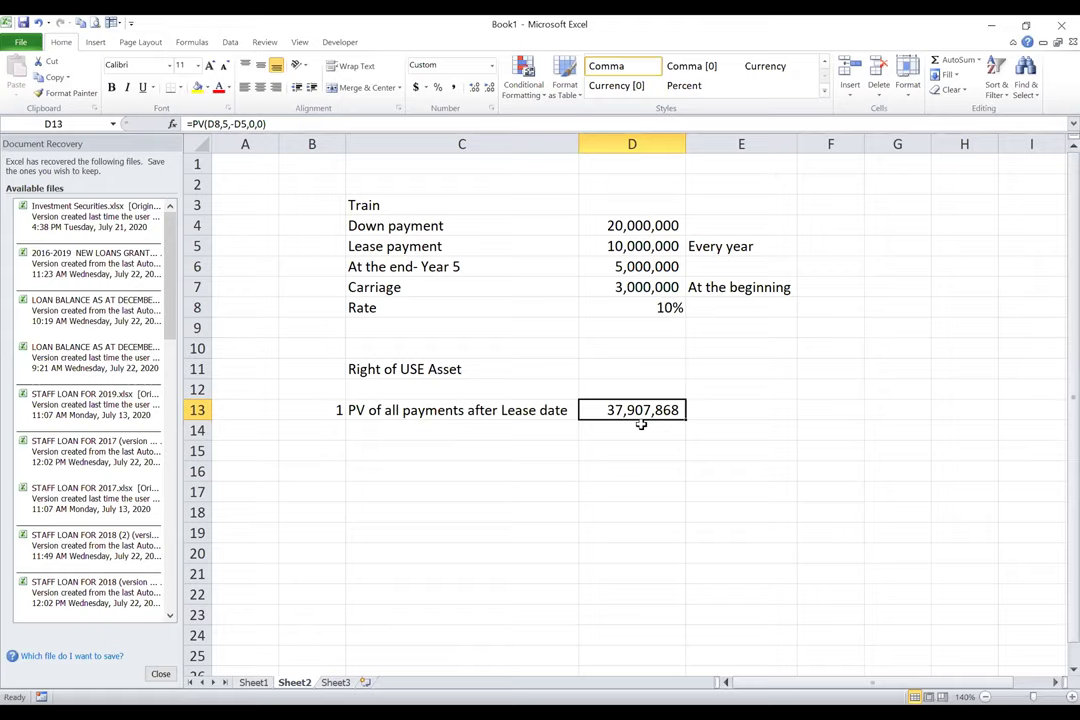
key("Delete")
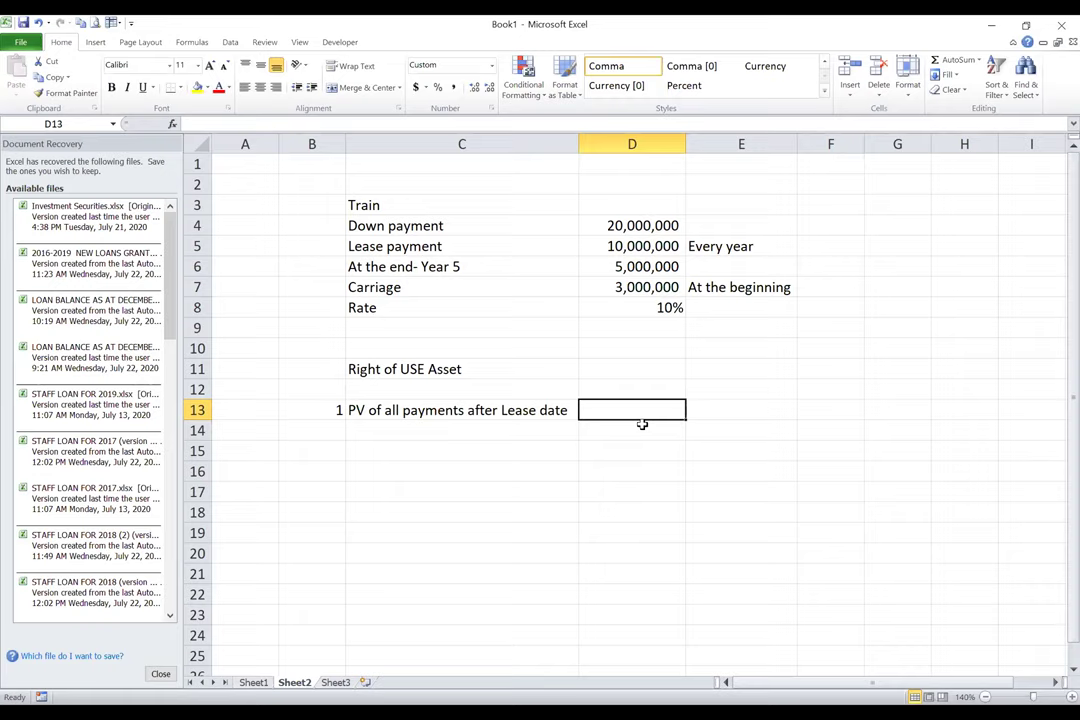
type("=")
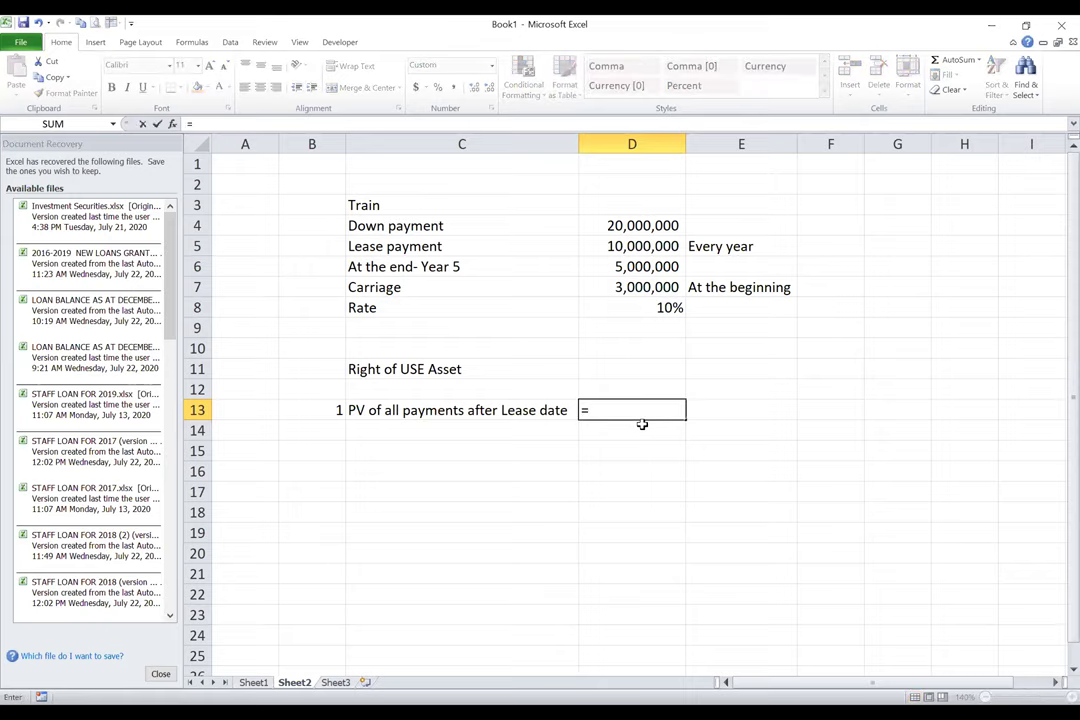
type("p")
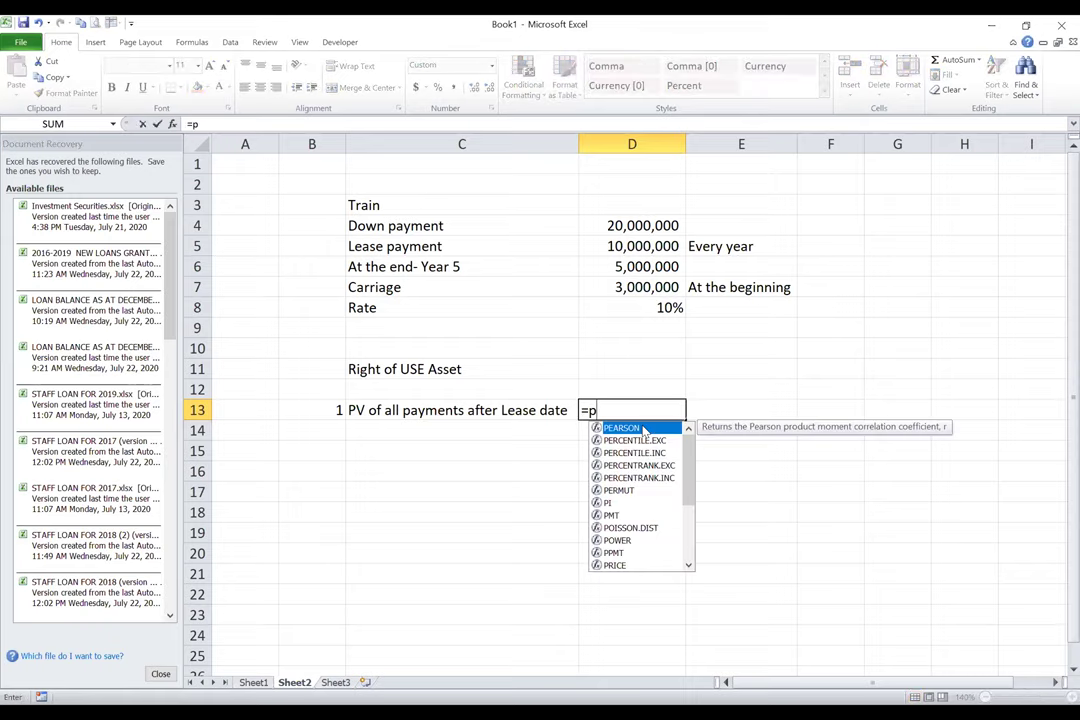
type("v")
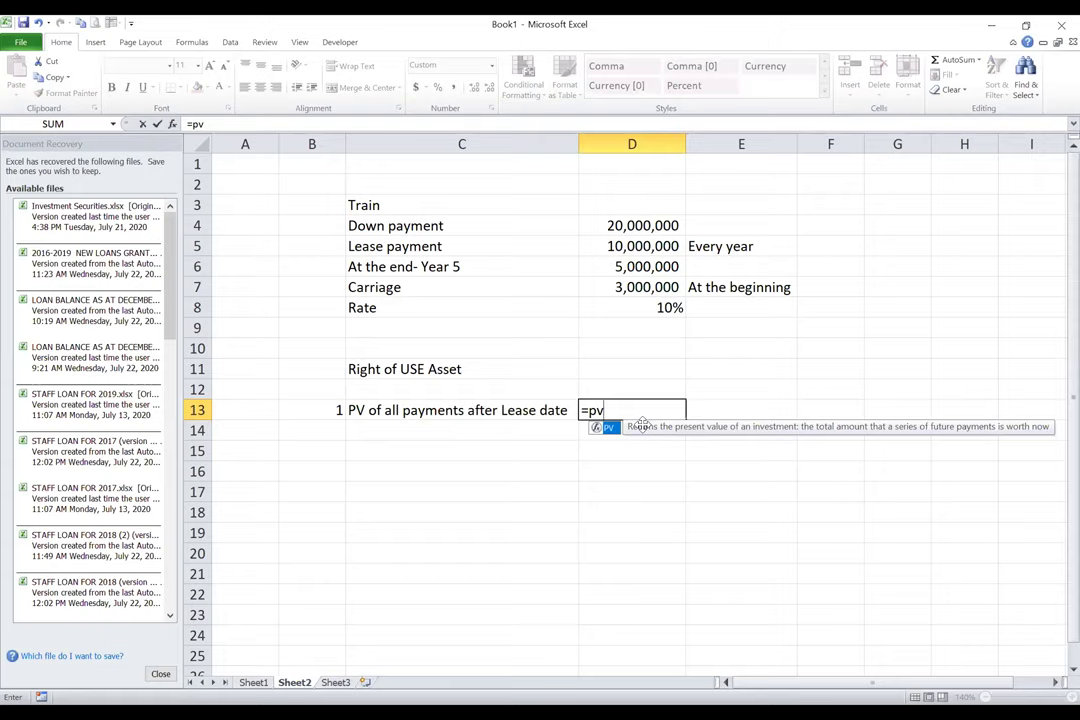
type("(")
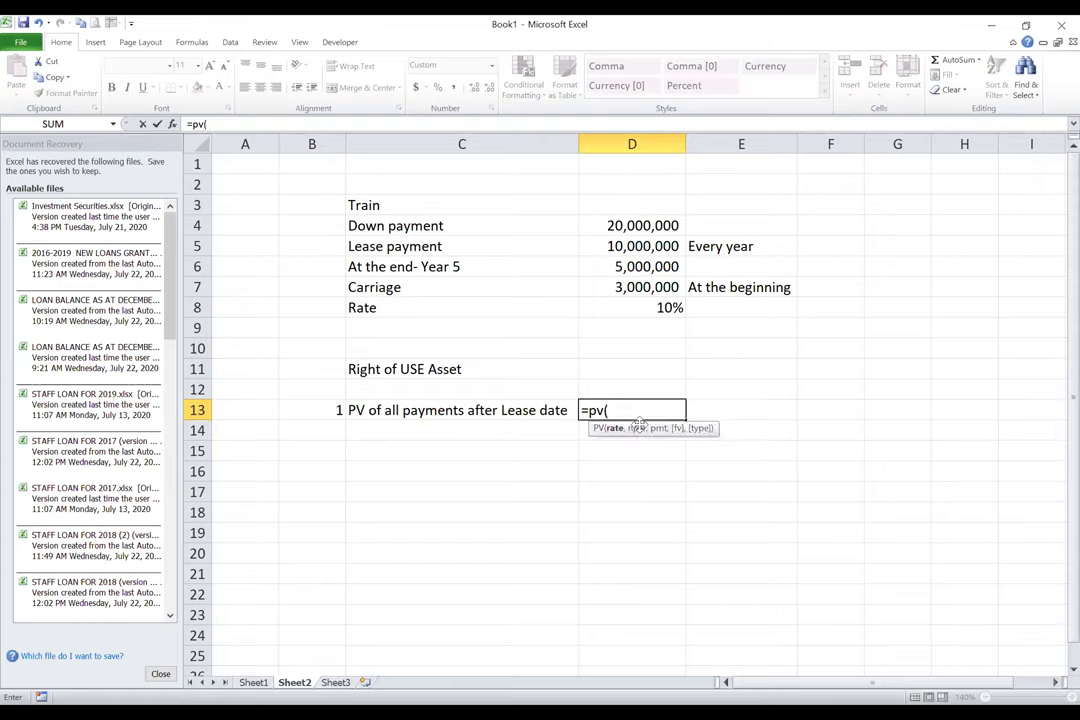
left_click(173, 124)
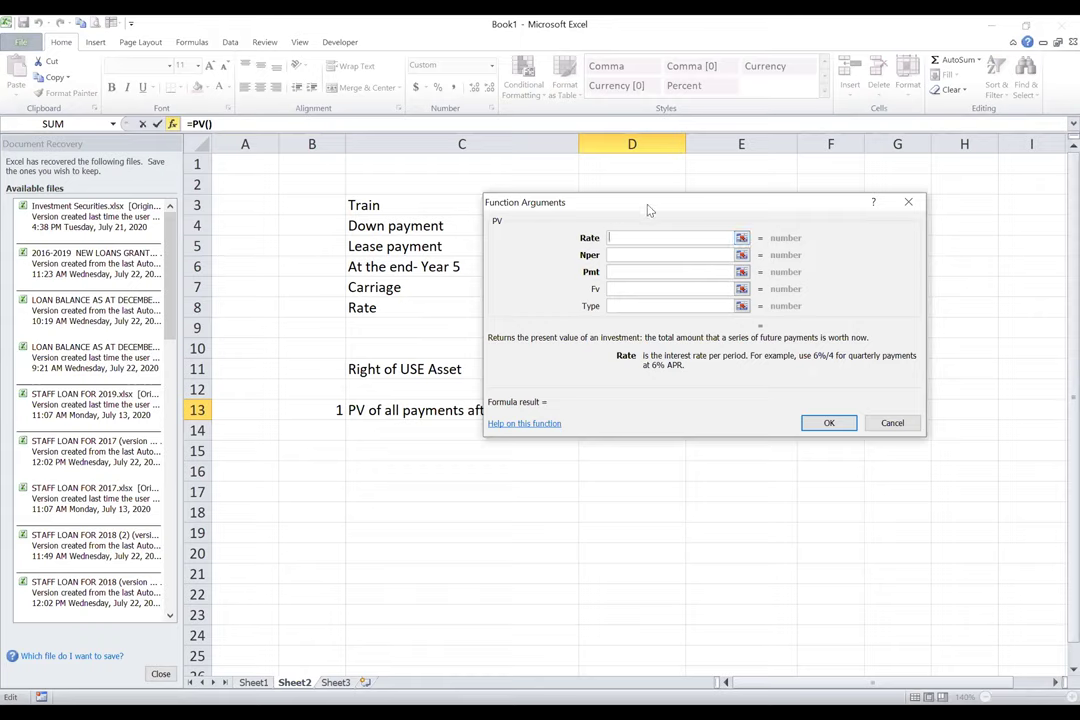
left_click_drag(648, 206, 584, 344)
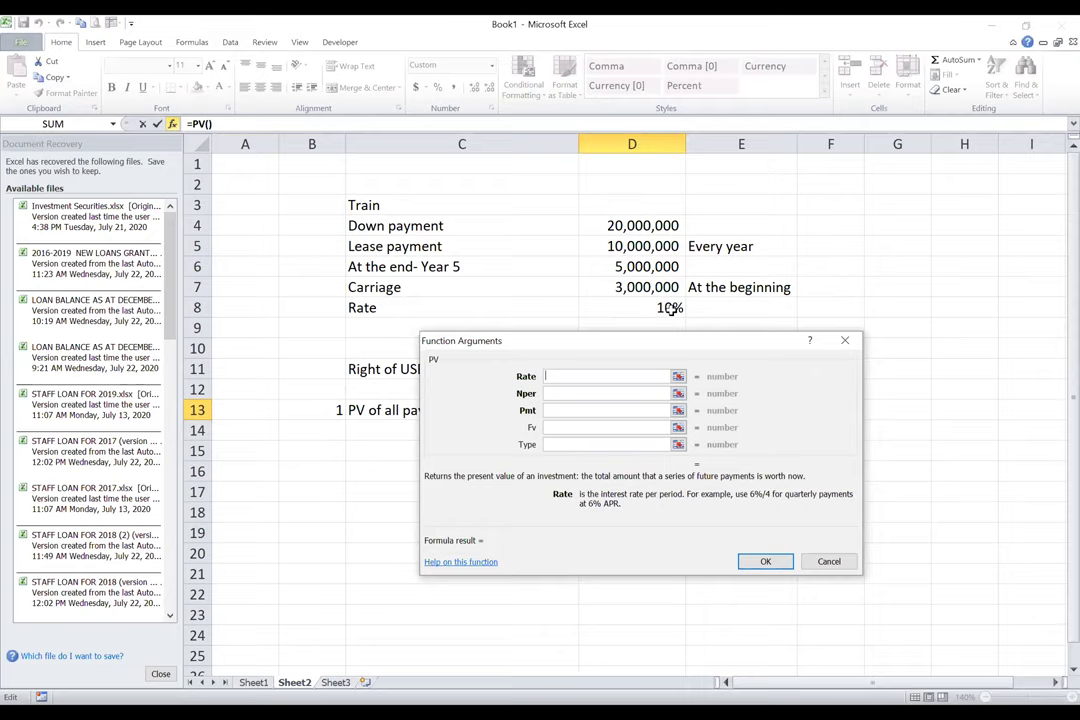
Set the PV arguments to Rate D8, Nper 5 and Pmt -10000000.
left_click(648, 310)
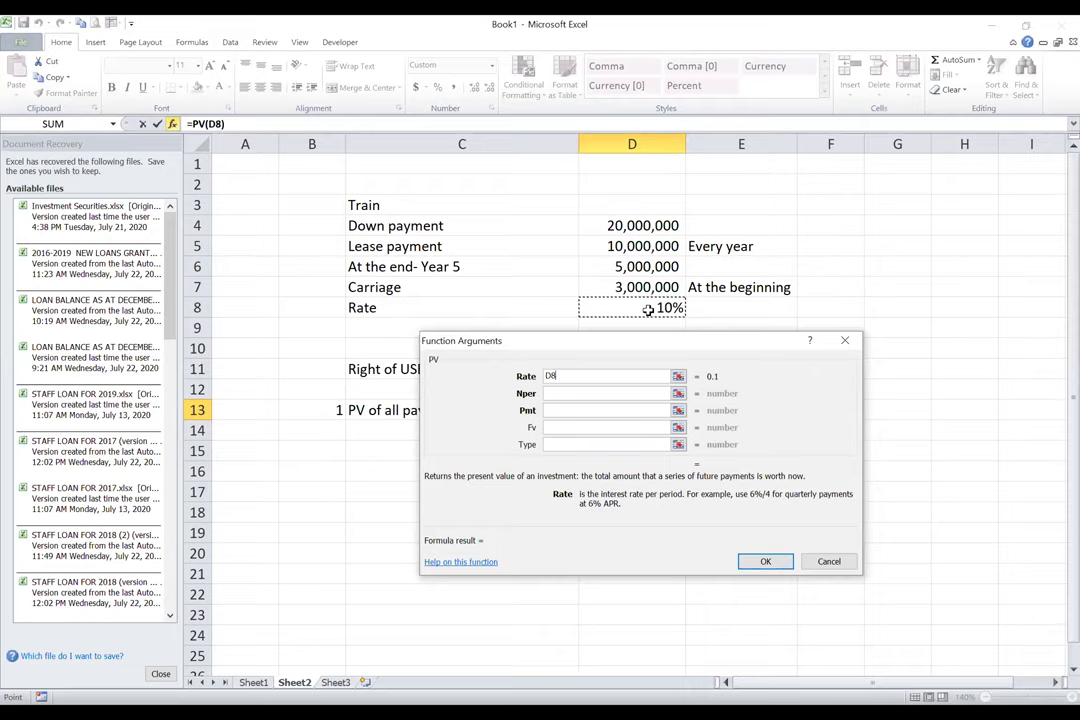
left_click(562, 393)
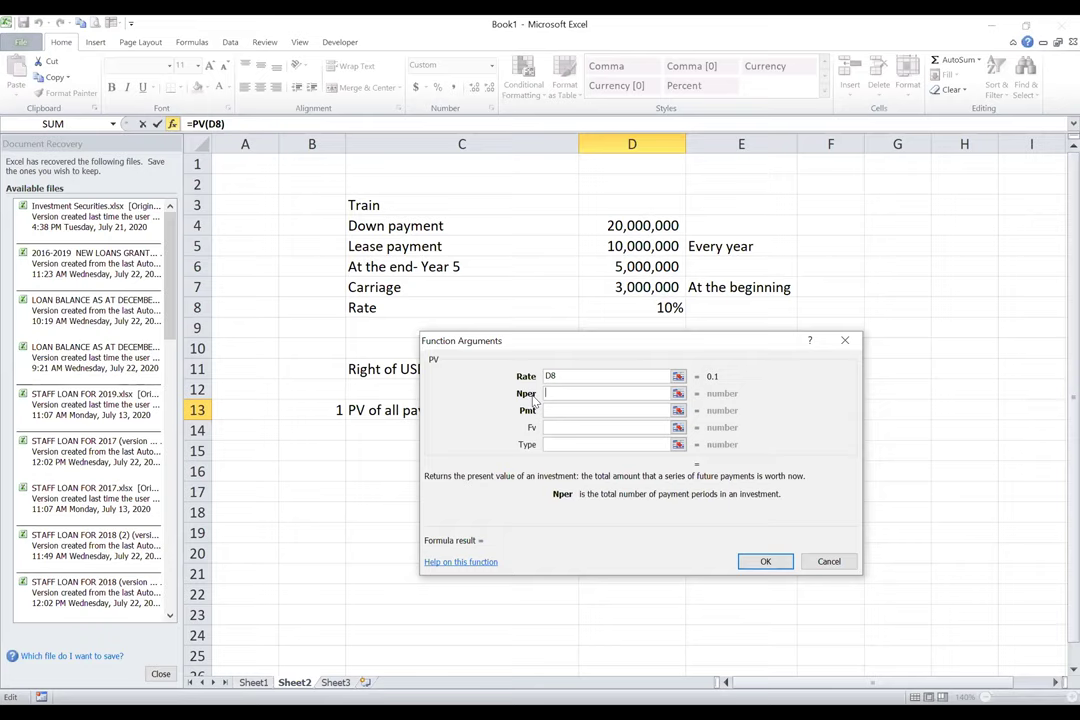
type("5")
left_click(581, 410)
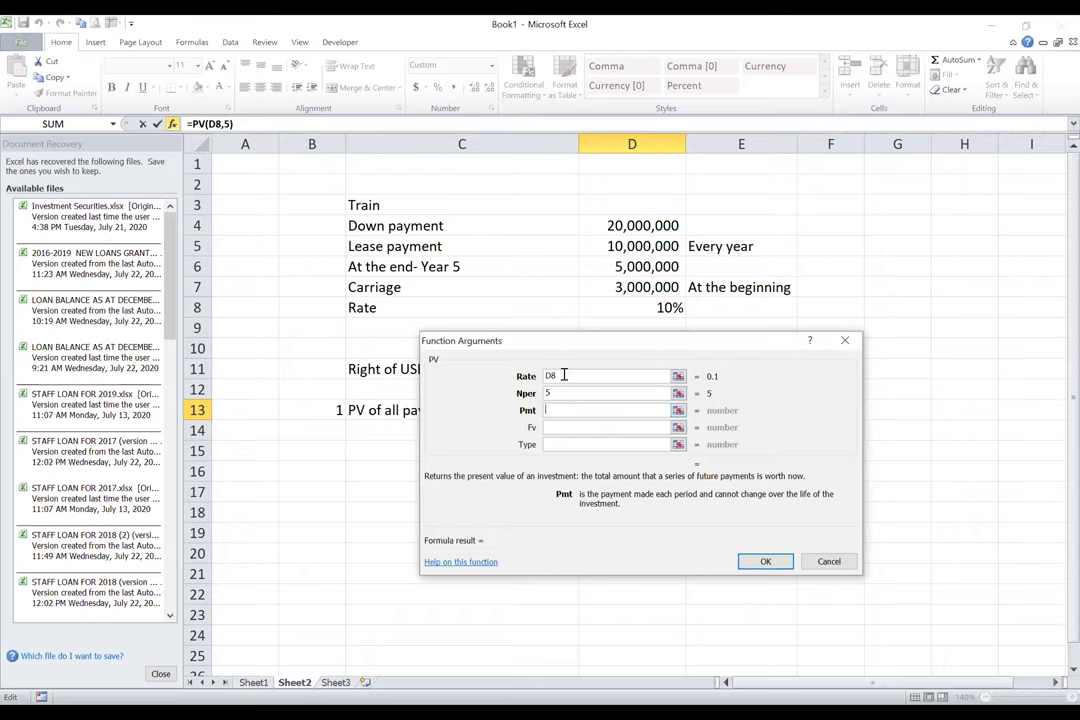
type("-1")
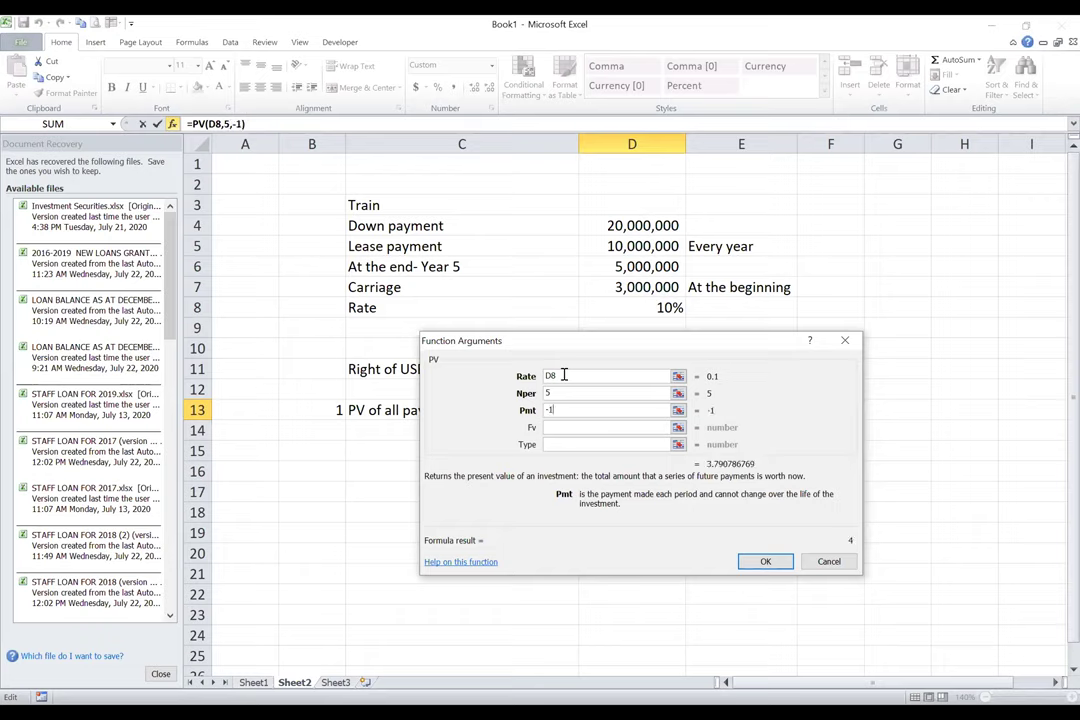
type("0000000")
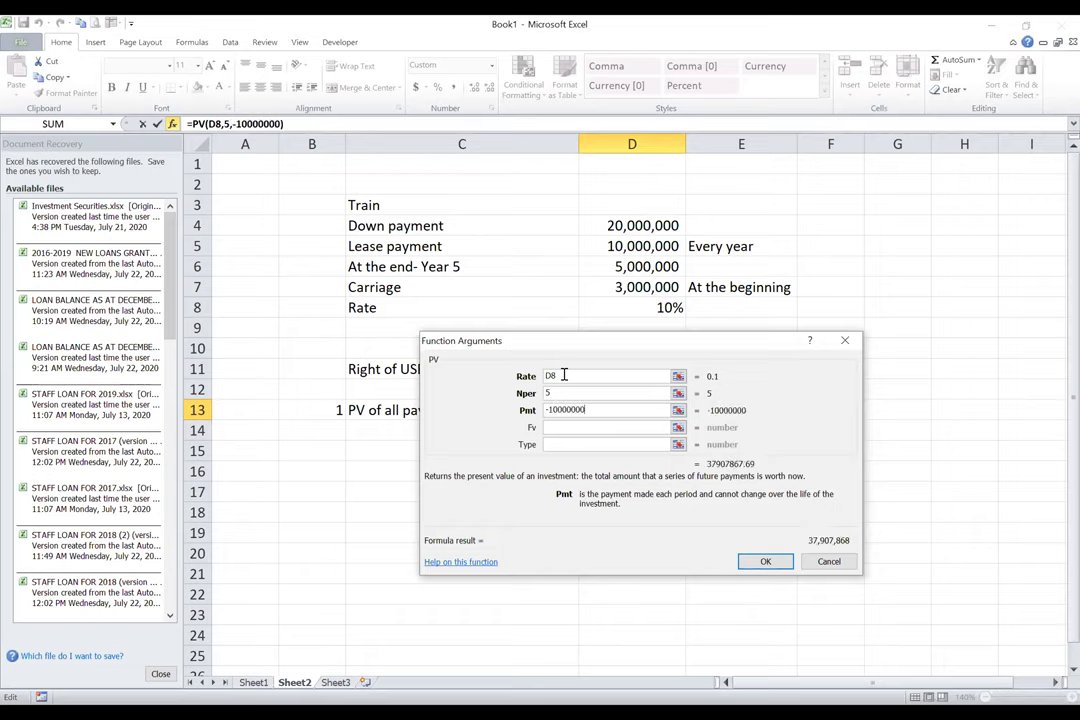
Set Fv to -5000000 and Type to 0, and insert the PV function in D13.
left_click(555, 427)
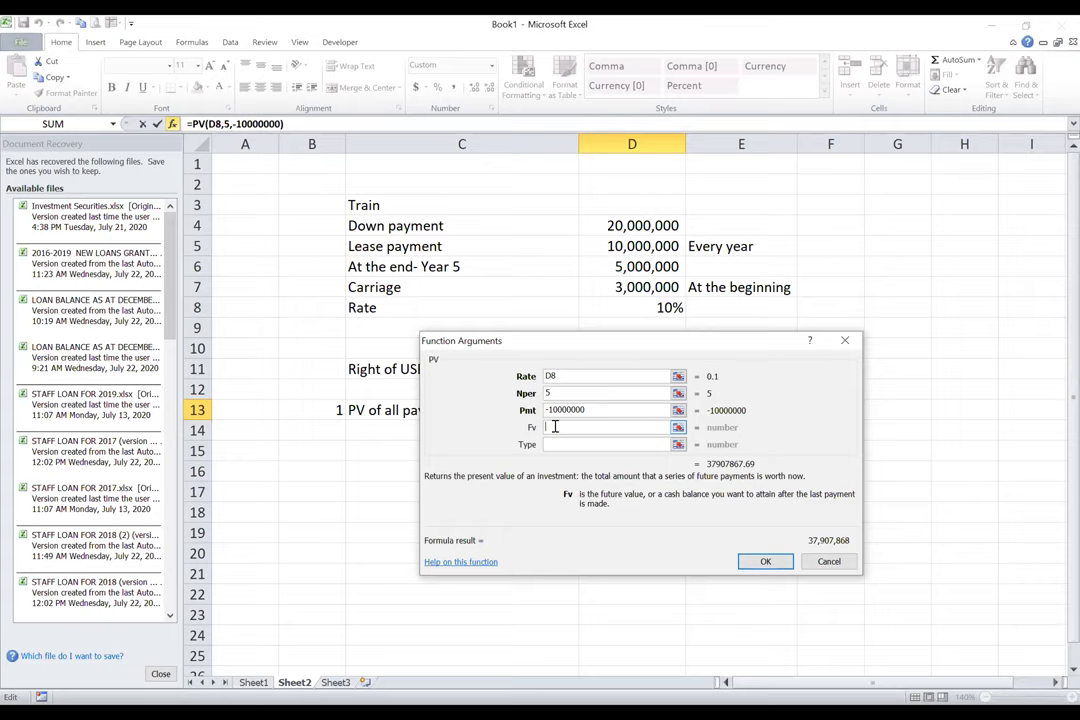
type("-5000000")
left_click(564, 446)
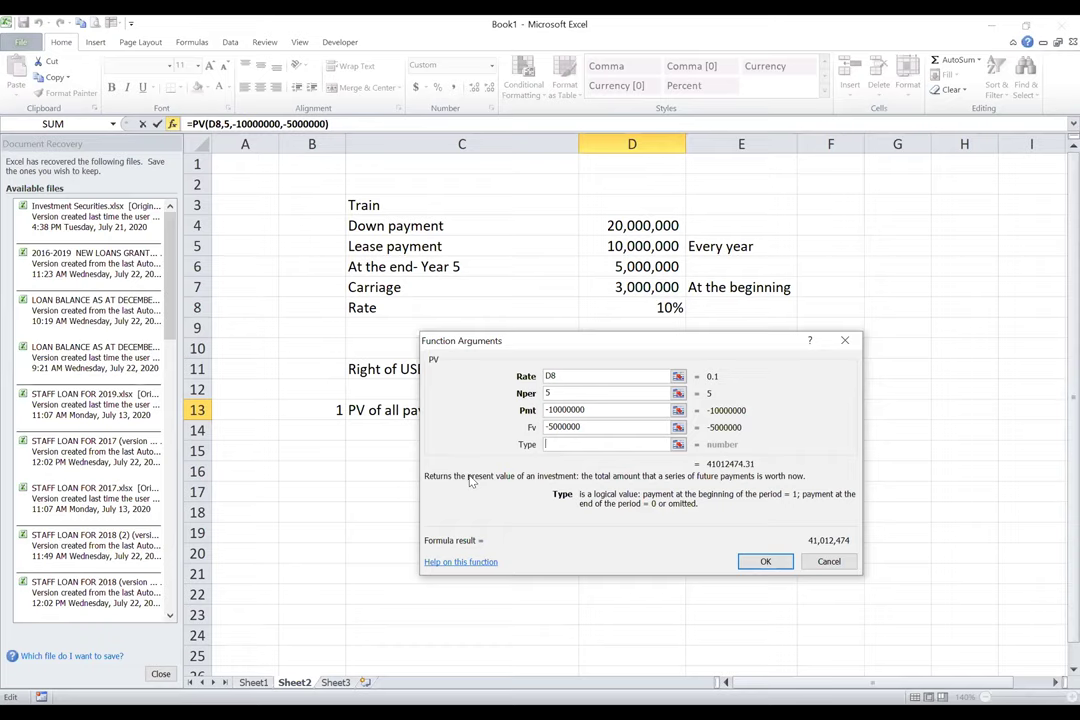
type("0")
left_click(764, 562)
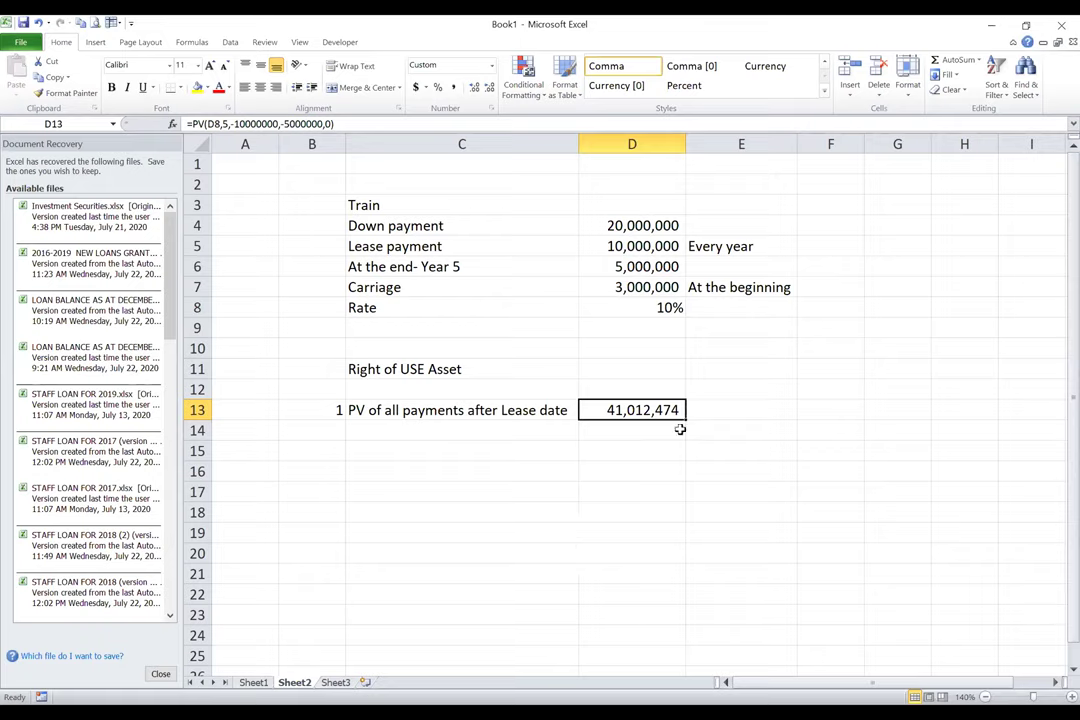
Clear the PV formula from D13 and leave that cell selected.
key("Delete")
left_click(627, 436)
left_click(627, 410)
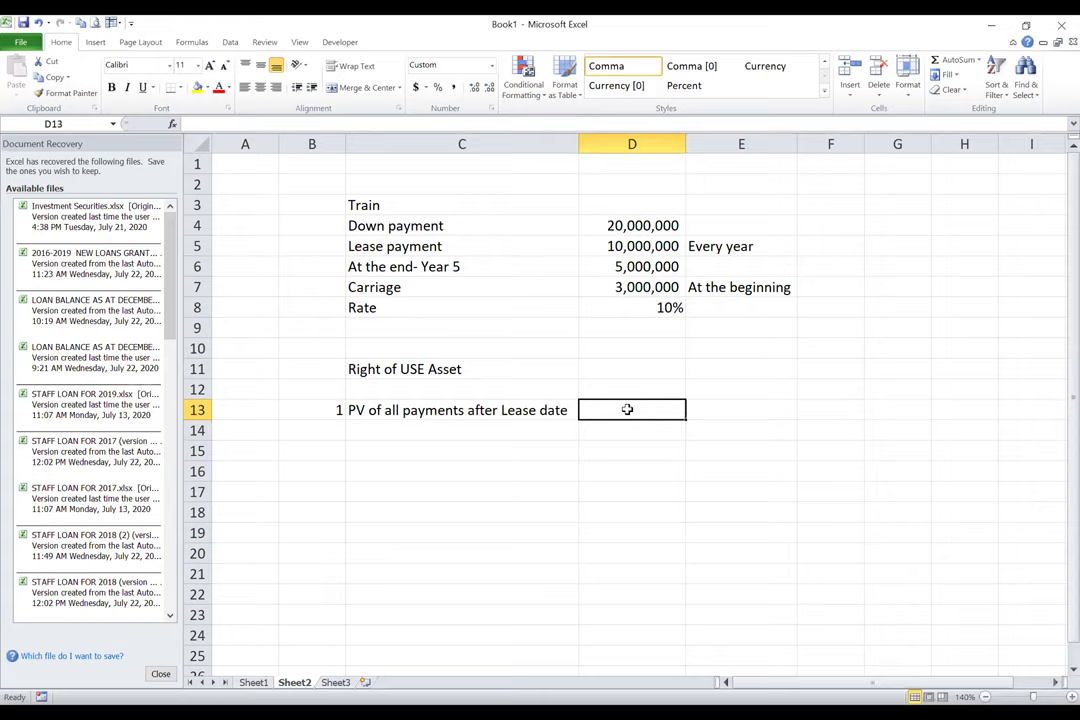
Start a PV function in D13 and open its Function Arguments dialog, placed clear of the lease data.
type("=")
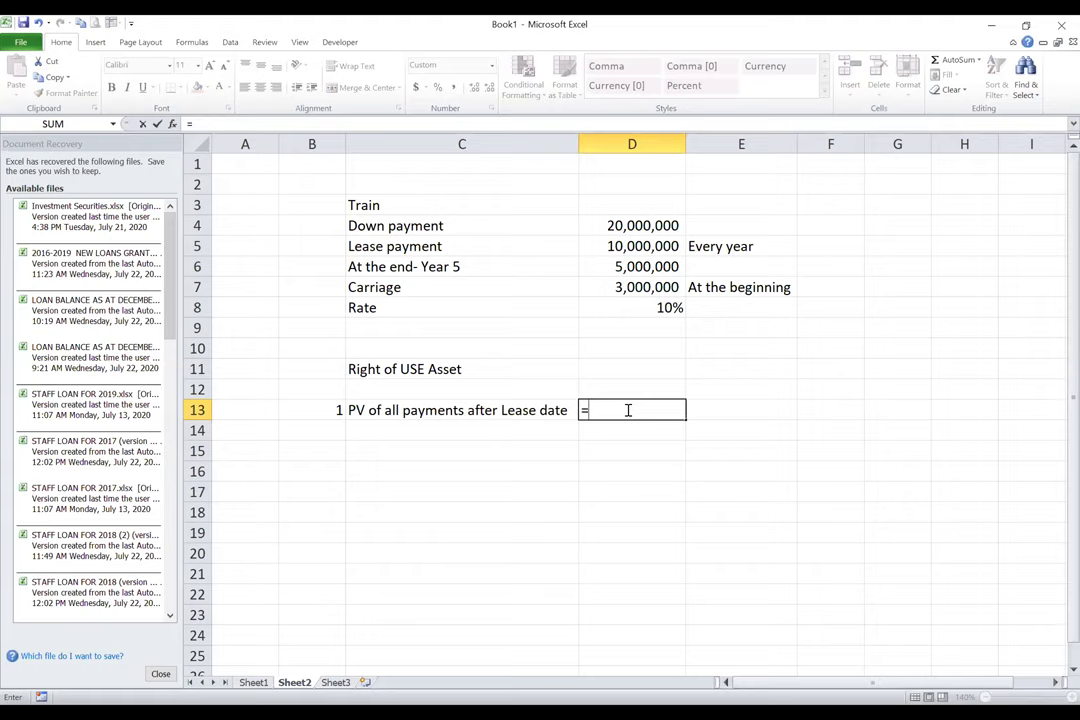
type("pv(")
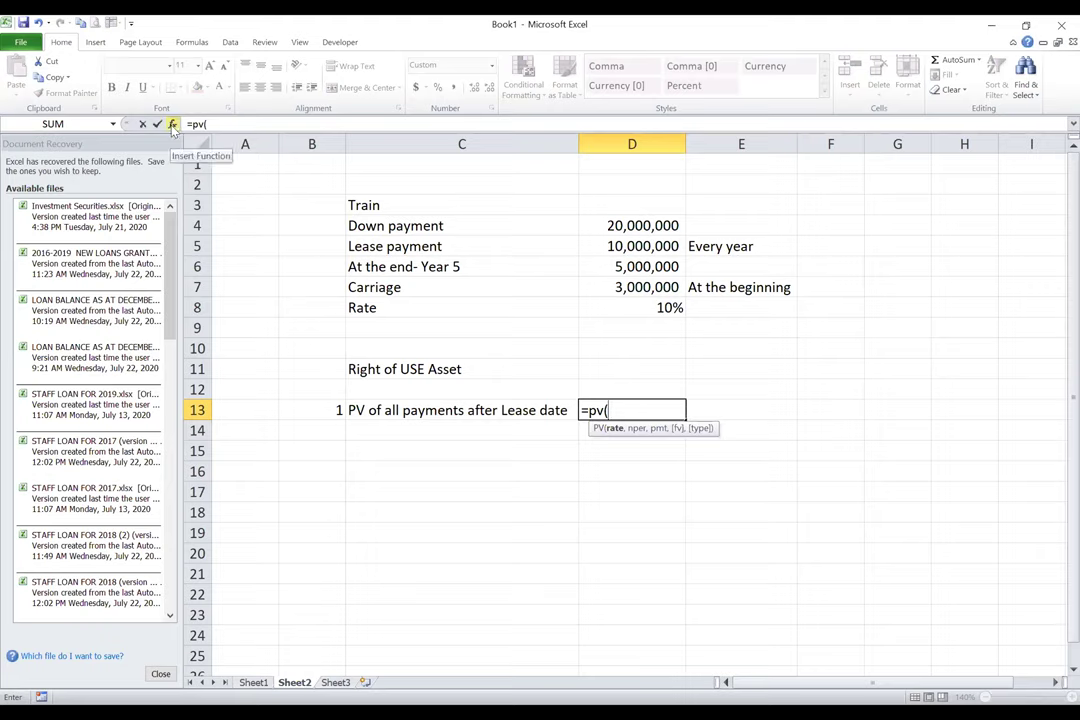
left_click(173, 126)
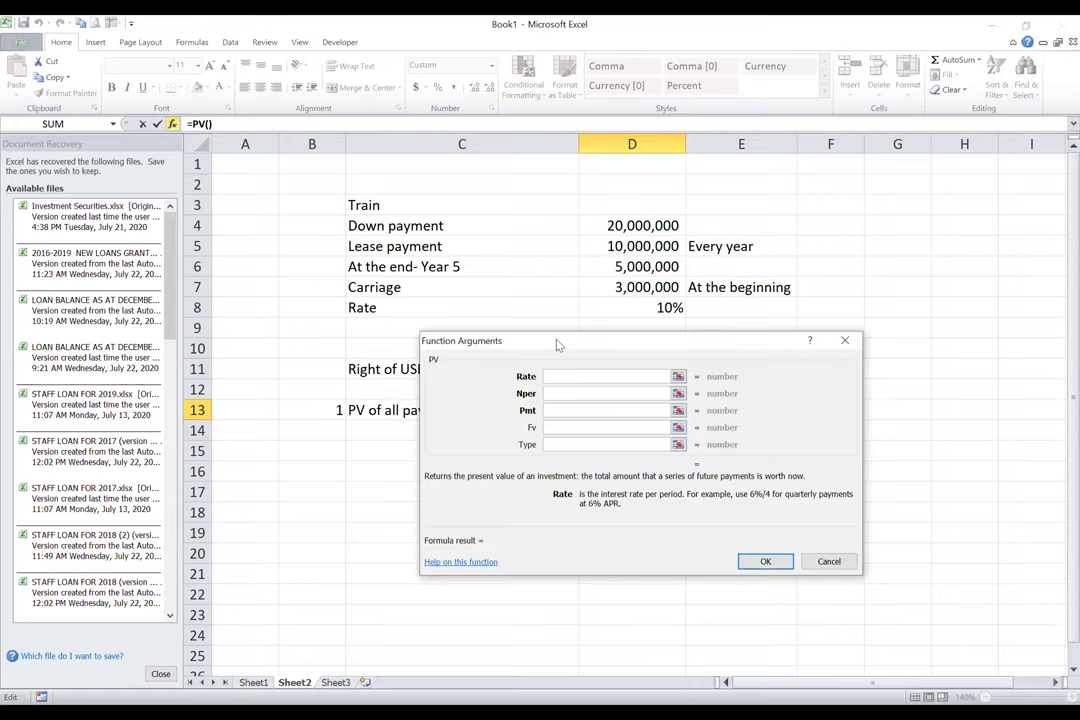
left_click_drag(558, 345, 552, 423)
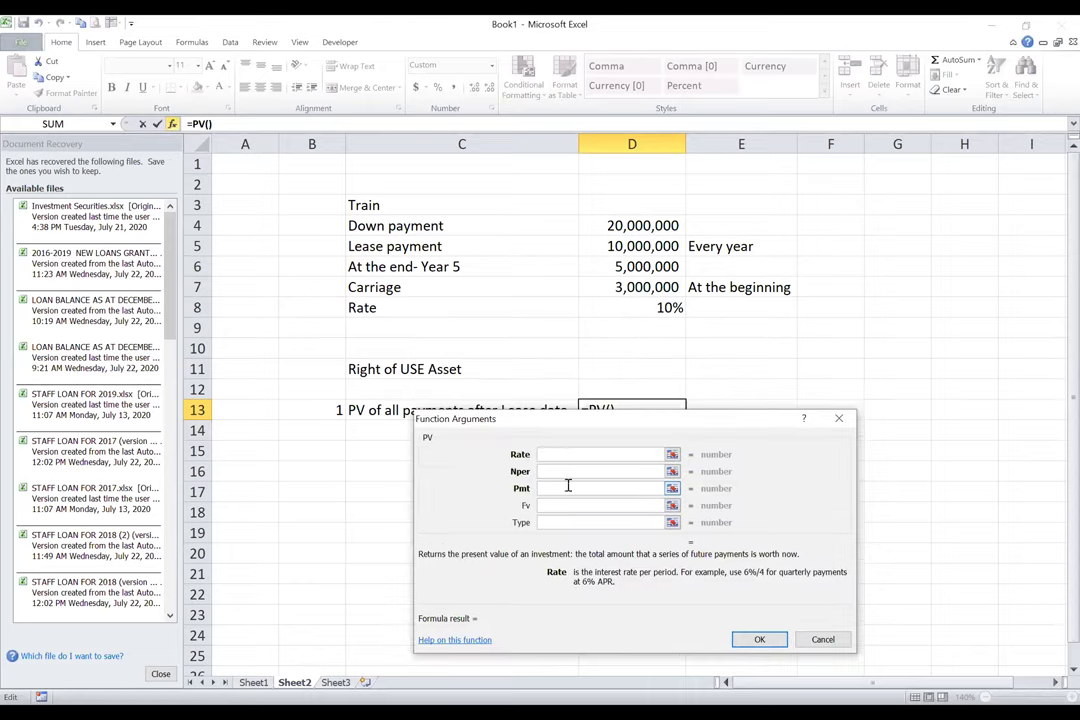
Set the PV arguments to Rate D8, Nper 5 and Pmt -D5, the negative lease payment.
left_click(615, 307)
left_click(578, 470)
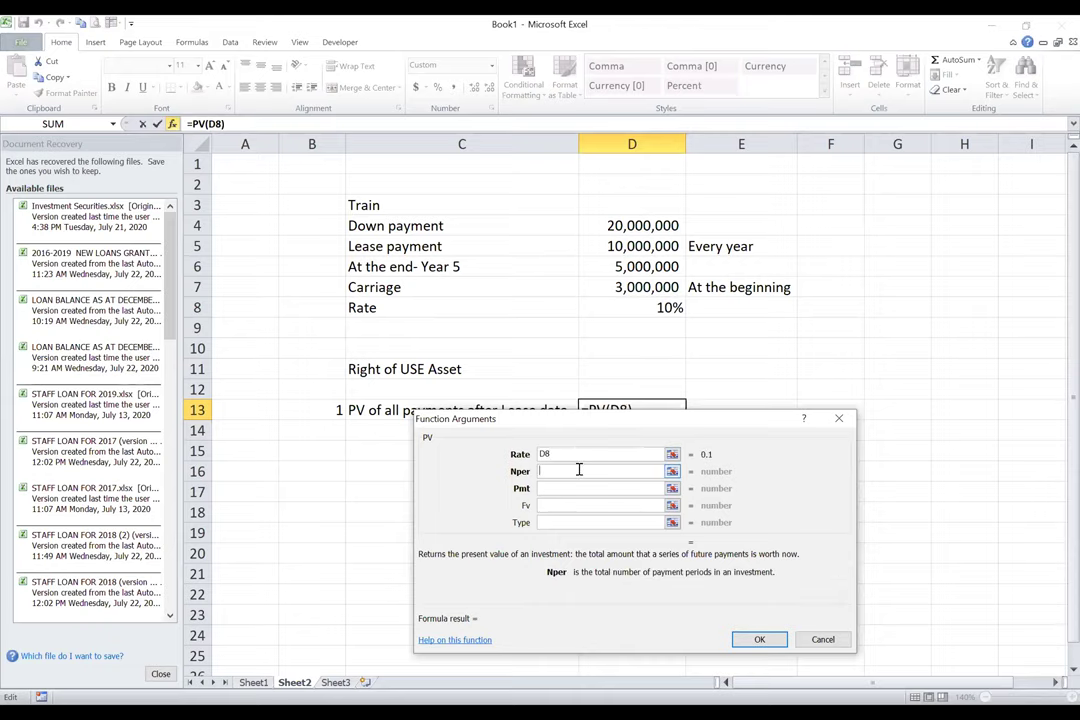
type("5")
left_click(572, 488)
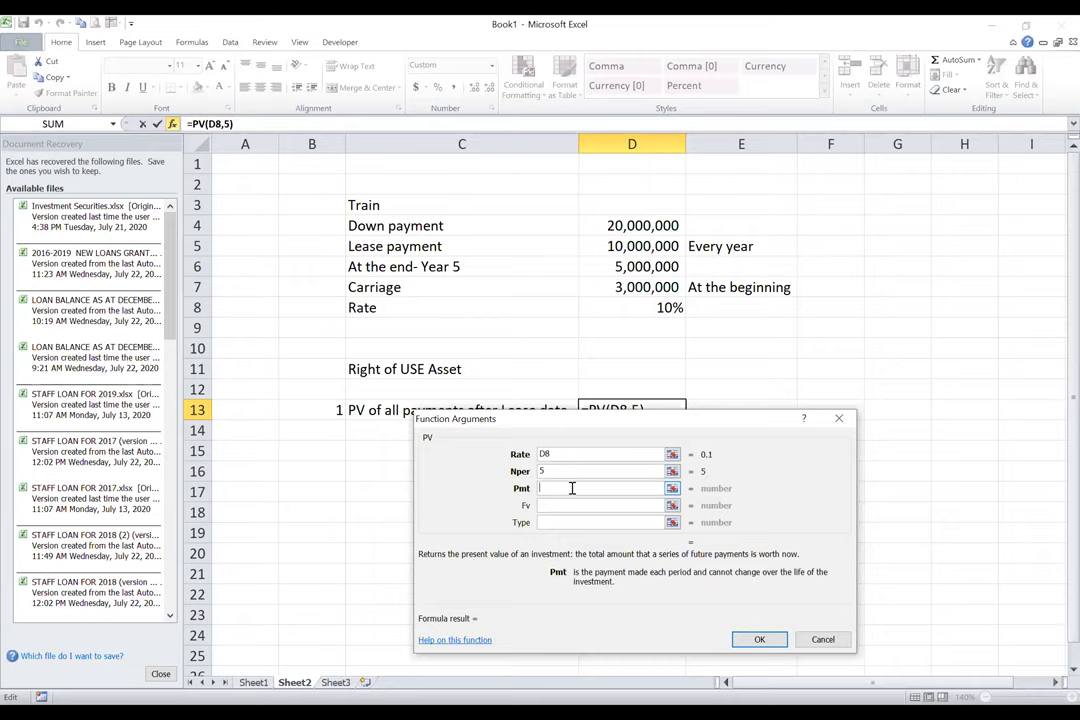
type("-")
left_click(636, 246)
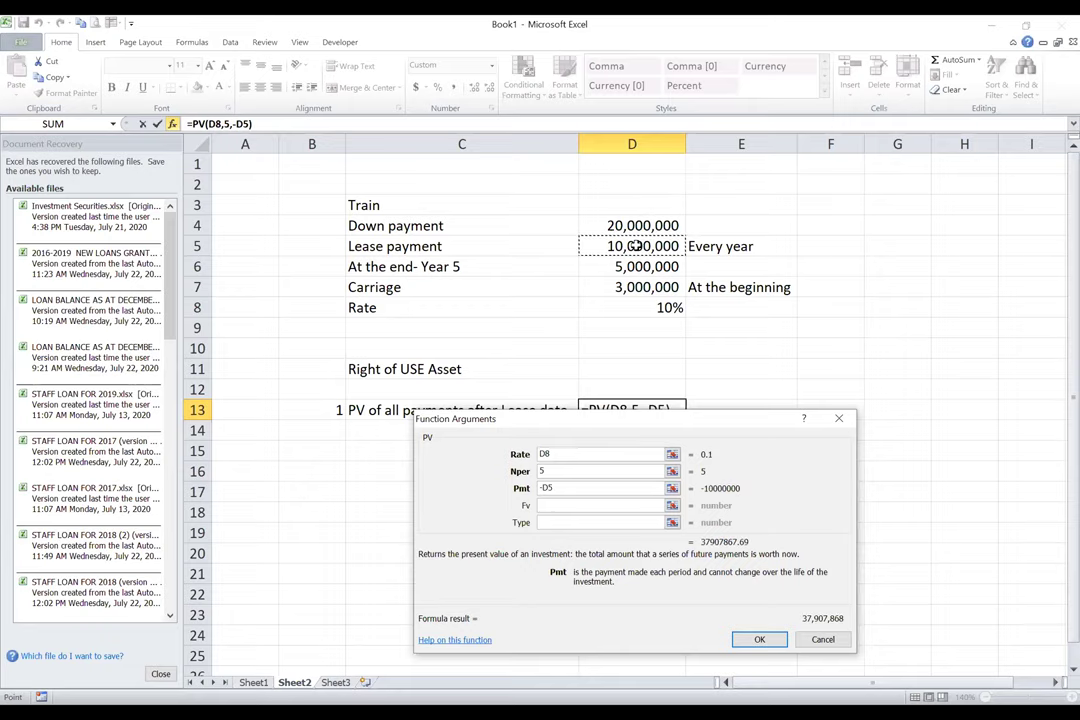
Set Fv to -D6 and Type to 0, and insert the PV function in D13.
left_click(545, 506)
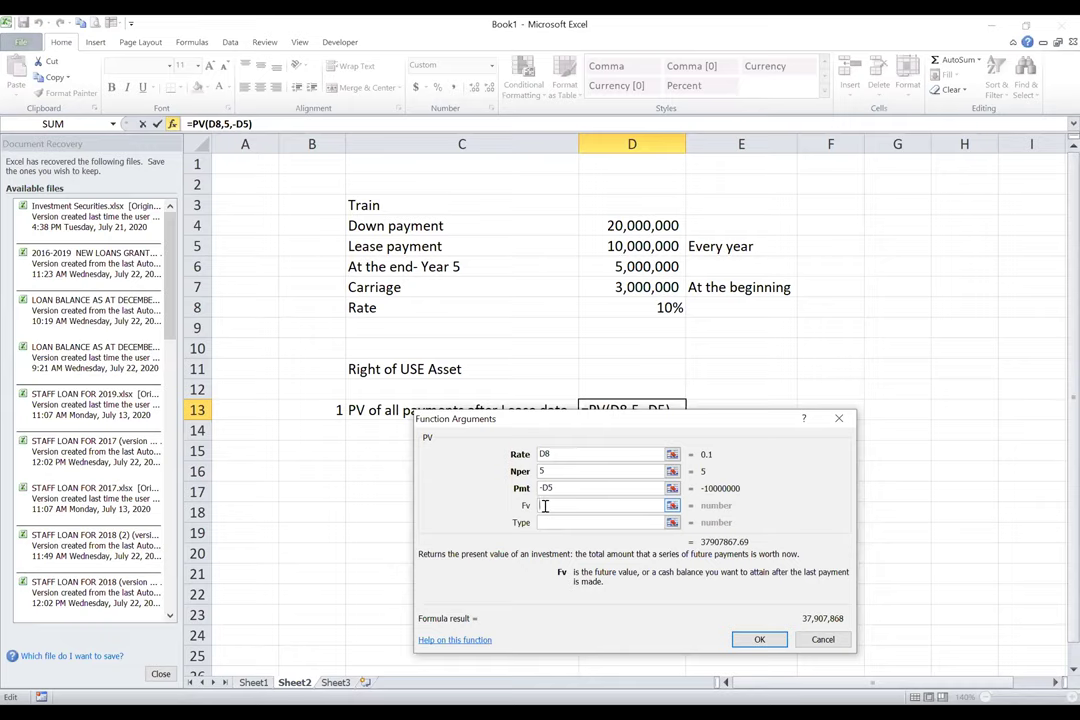
type("-")
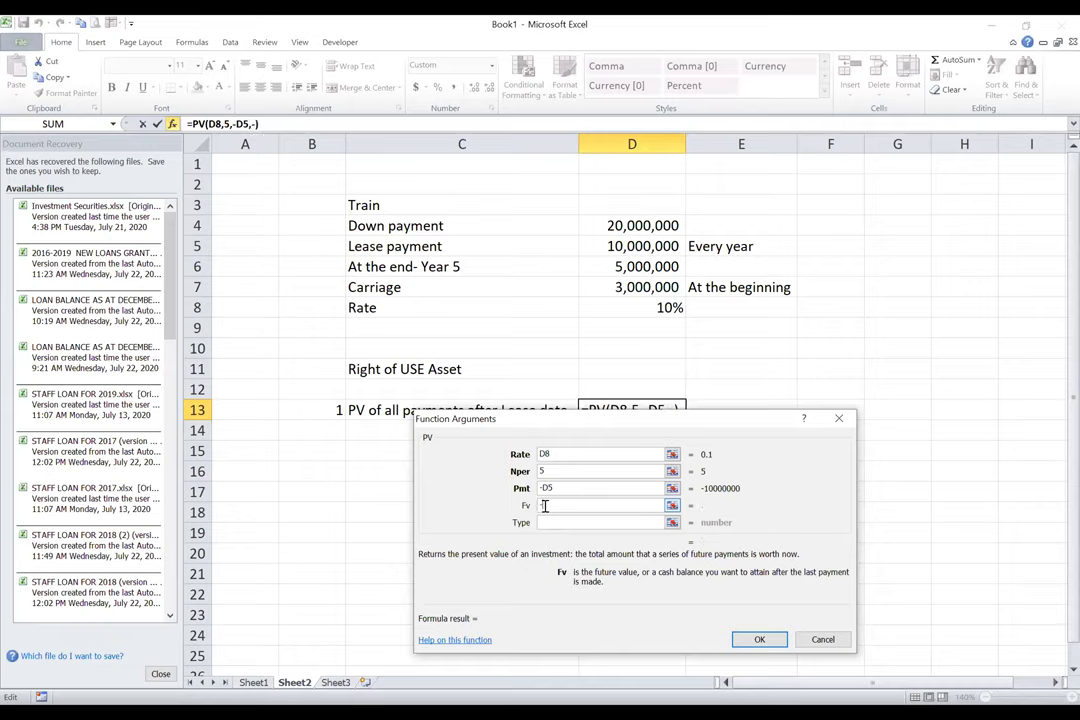
left_click(649, 262)
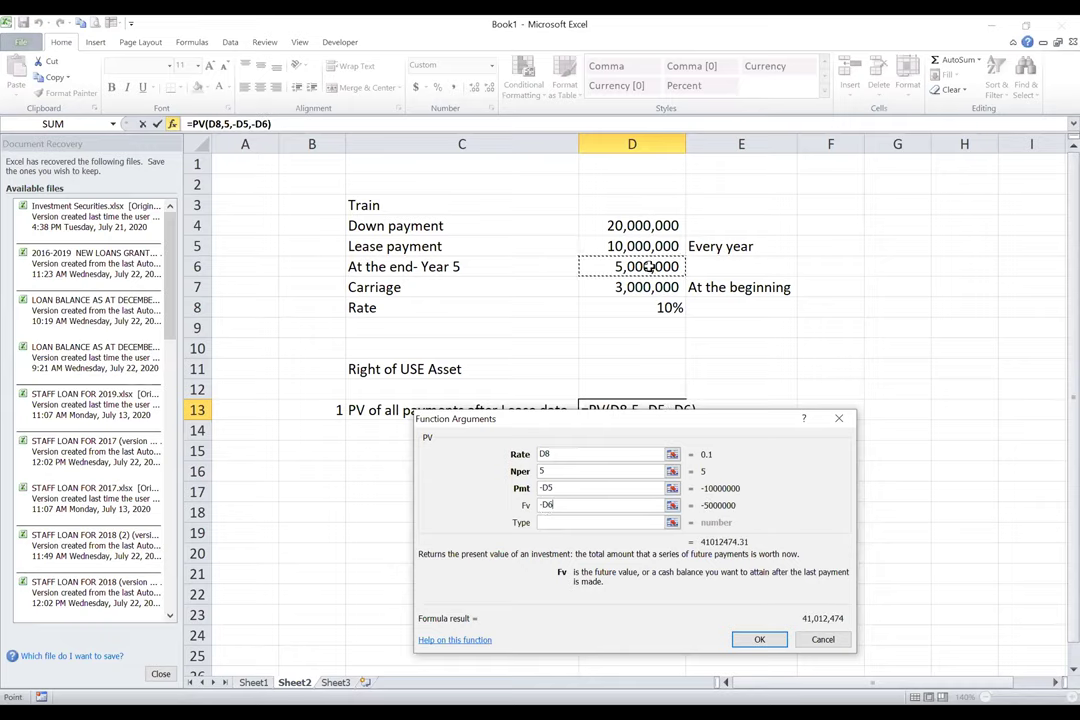
left_click(563, 523)
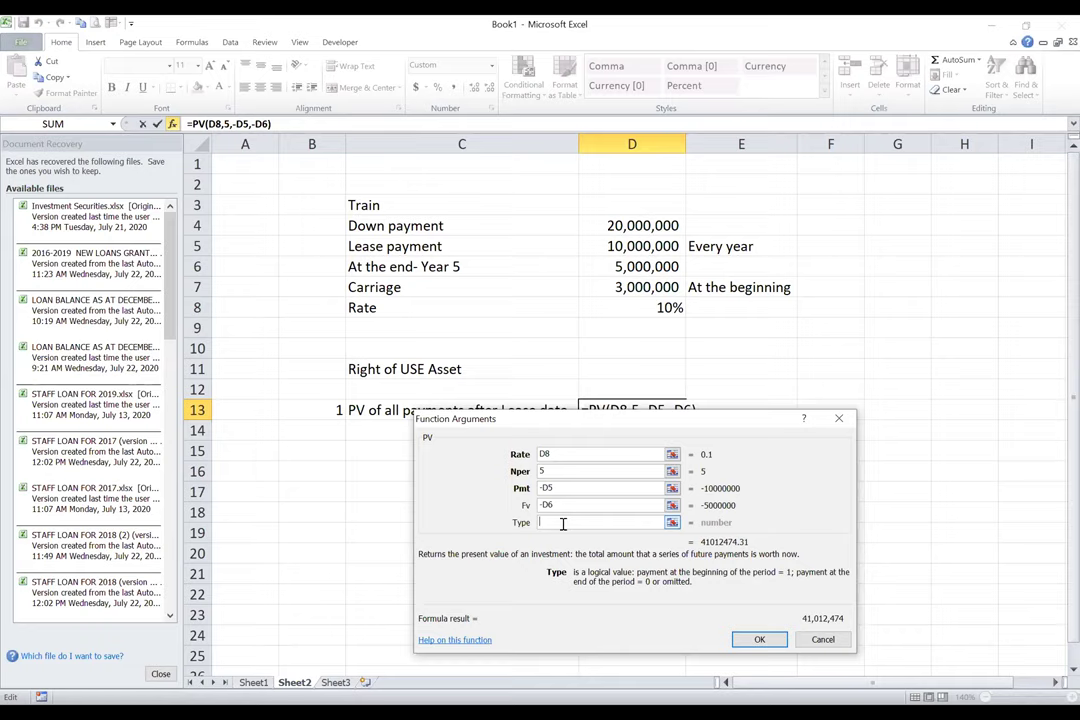
type("0")
left_click(762, 640)
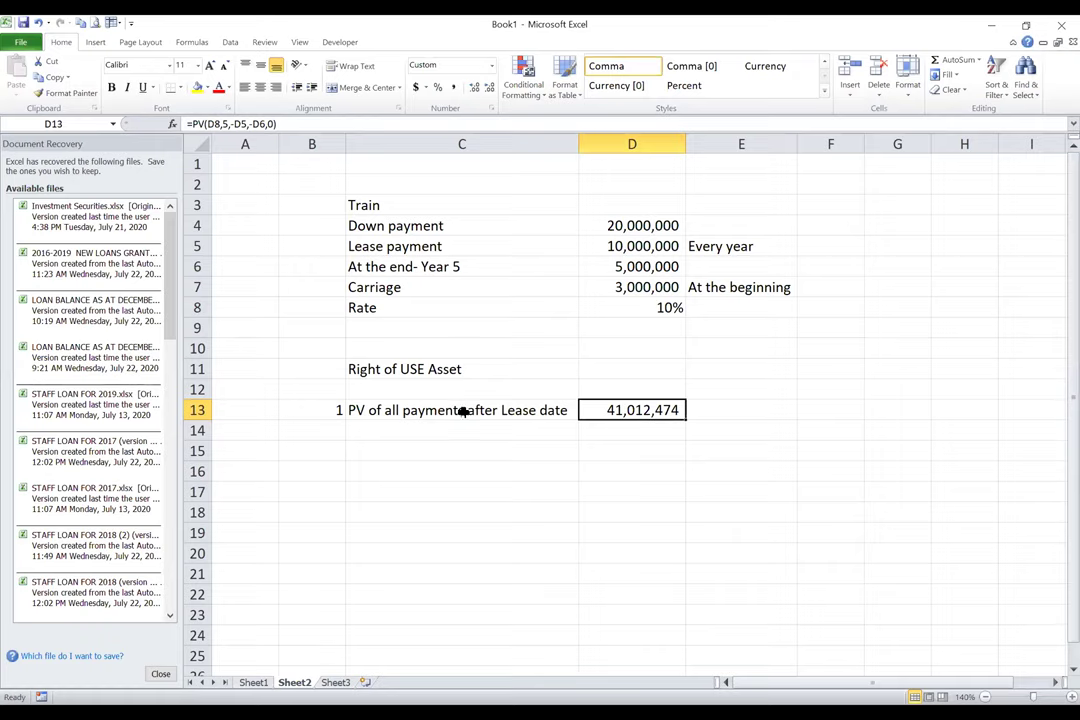
Number row 14 as 2 in column B and label it "Payments made before or at lease date" in C14.
left_click(335, 428)
type("2")
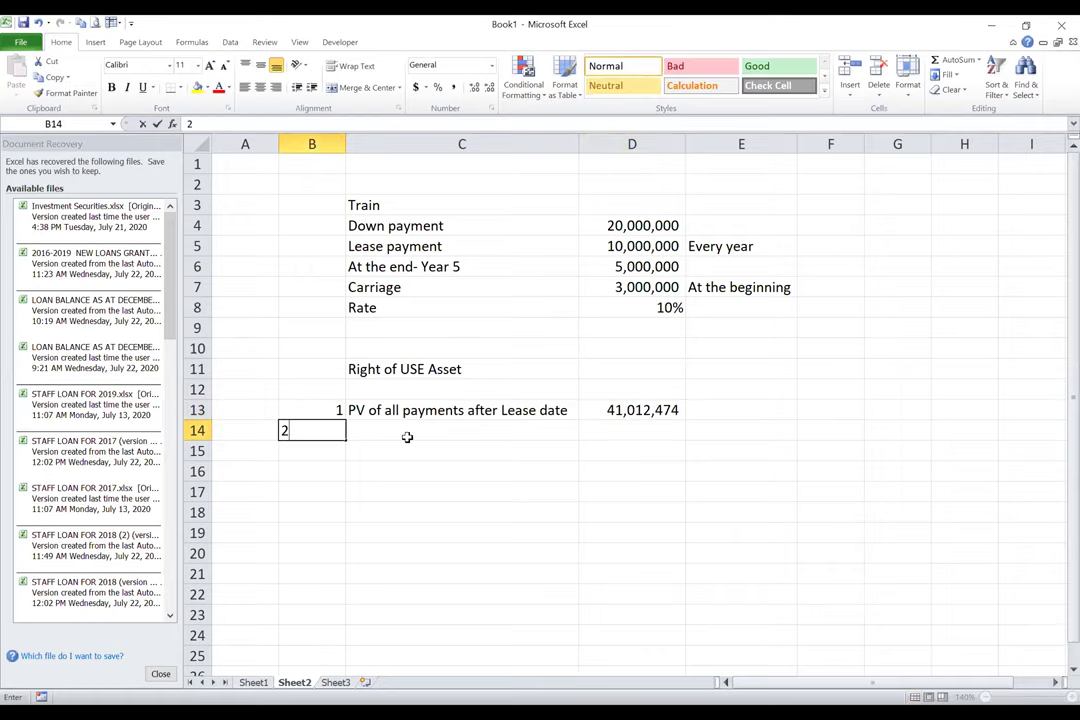
left_click(407, 431)
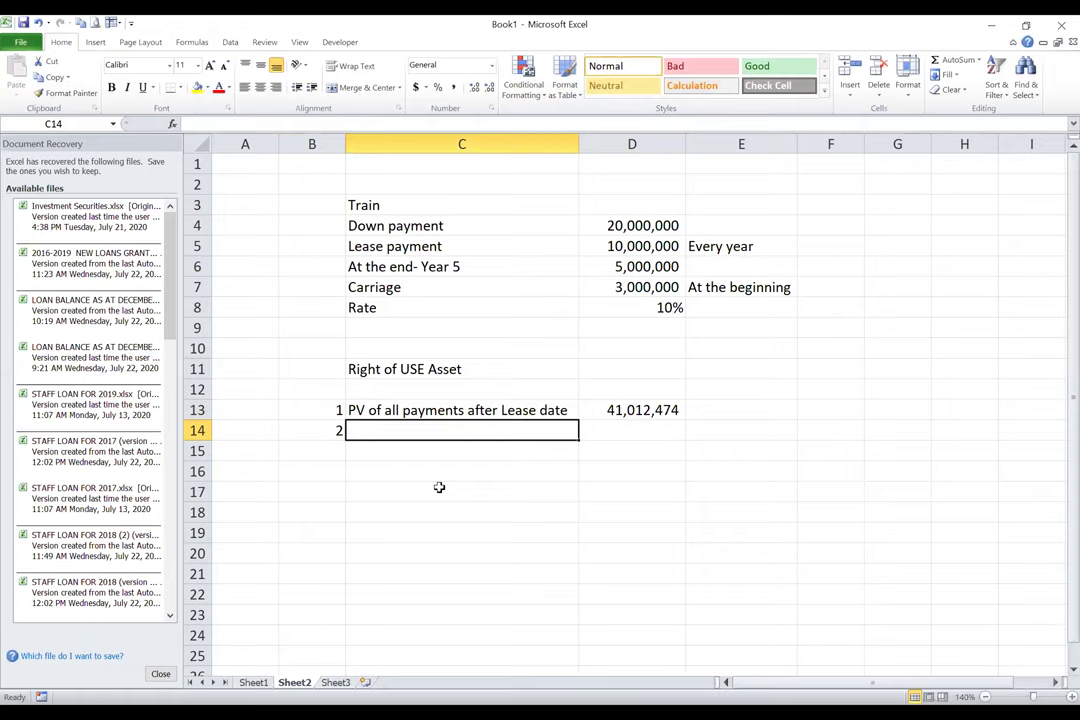
type("Payments")
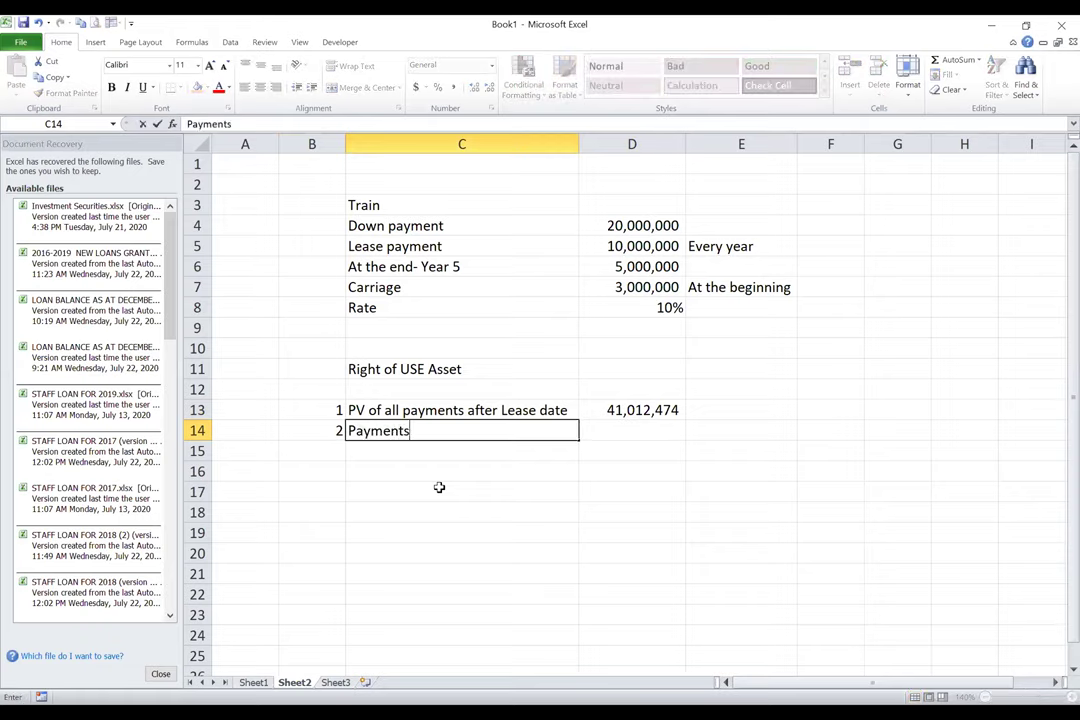
type(" made before o")
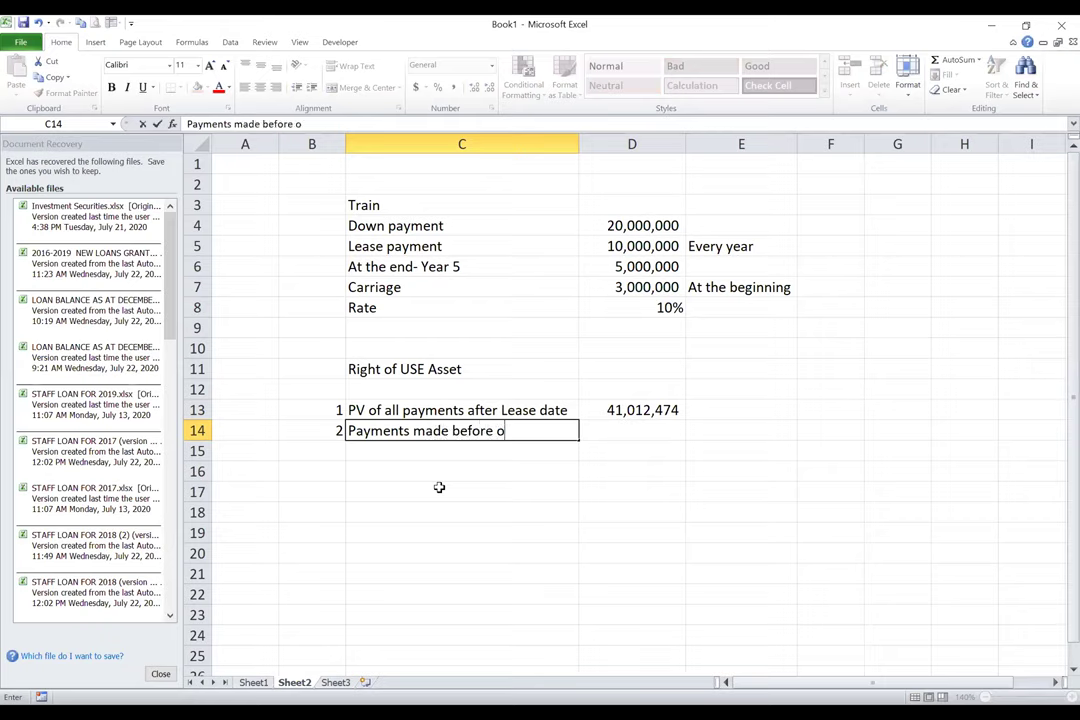
type("r at lease date")
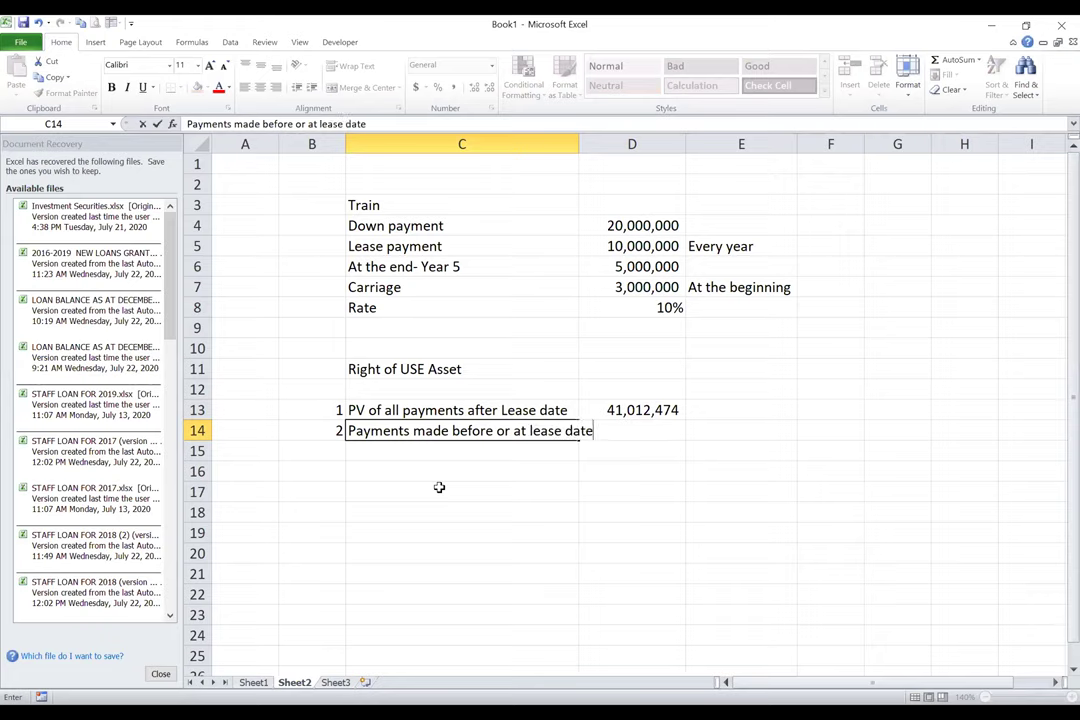
key("Return")
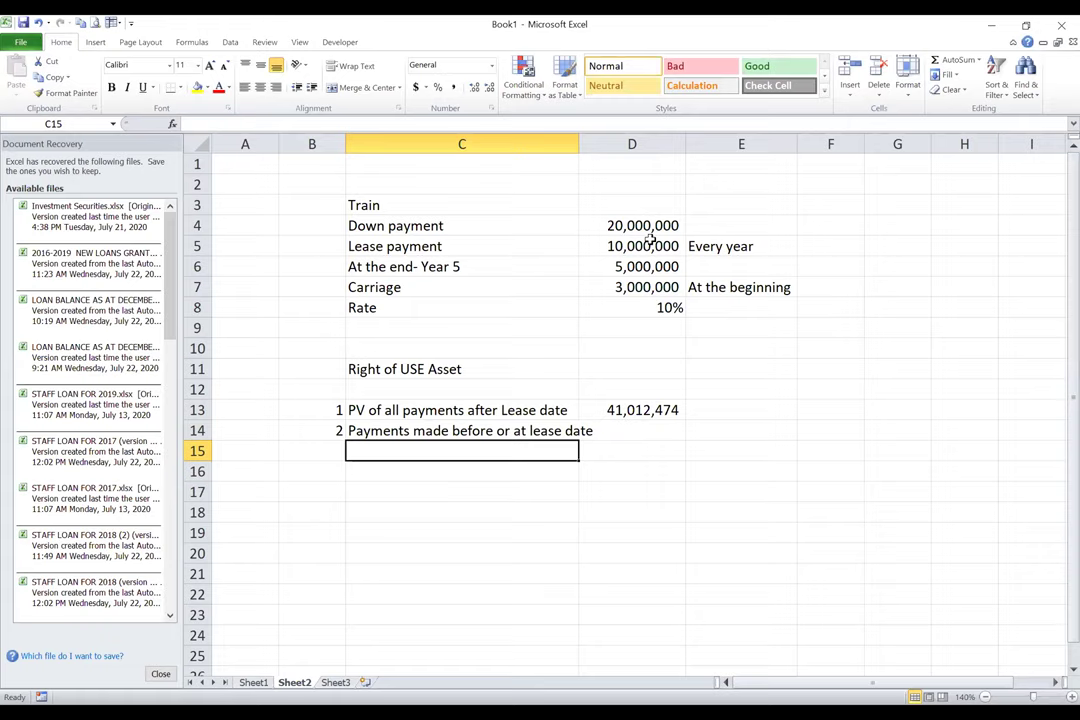
Link D14 to the down payment in D4.
left_click(627, 428)
type("=")
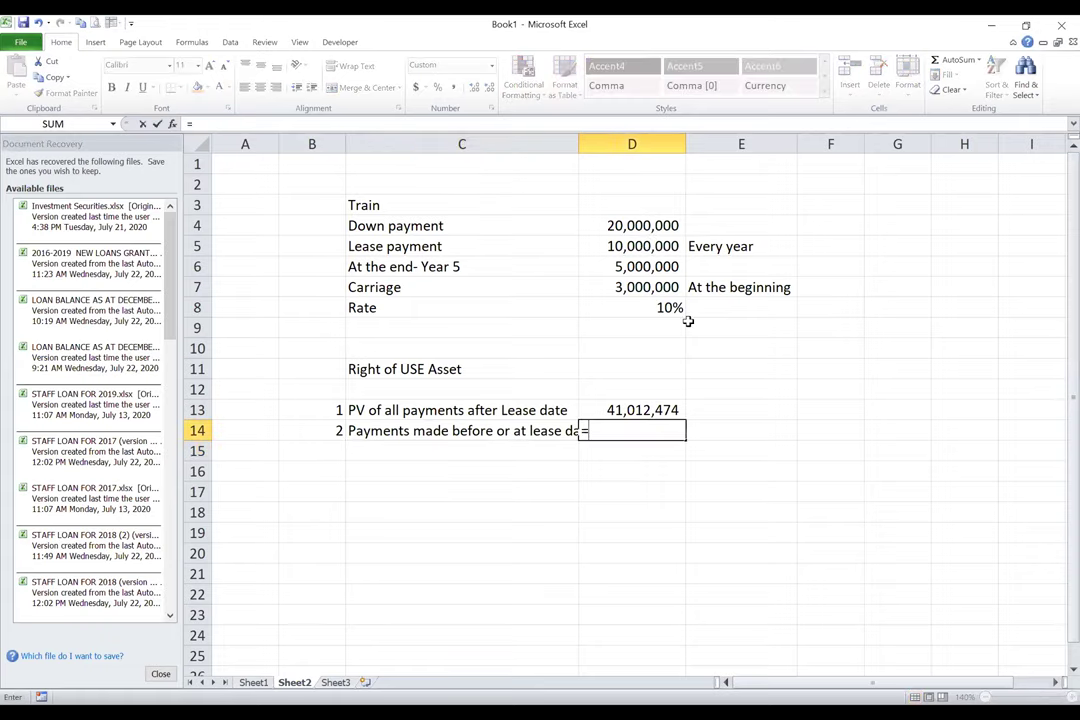
left_click(652, 228)
key("Return")
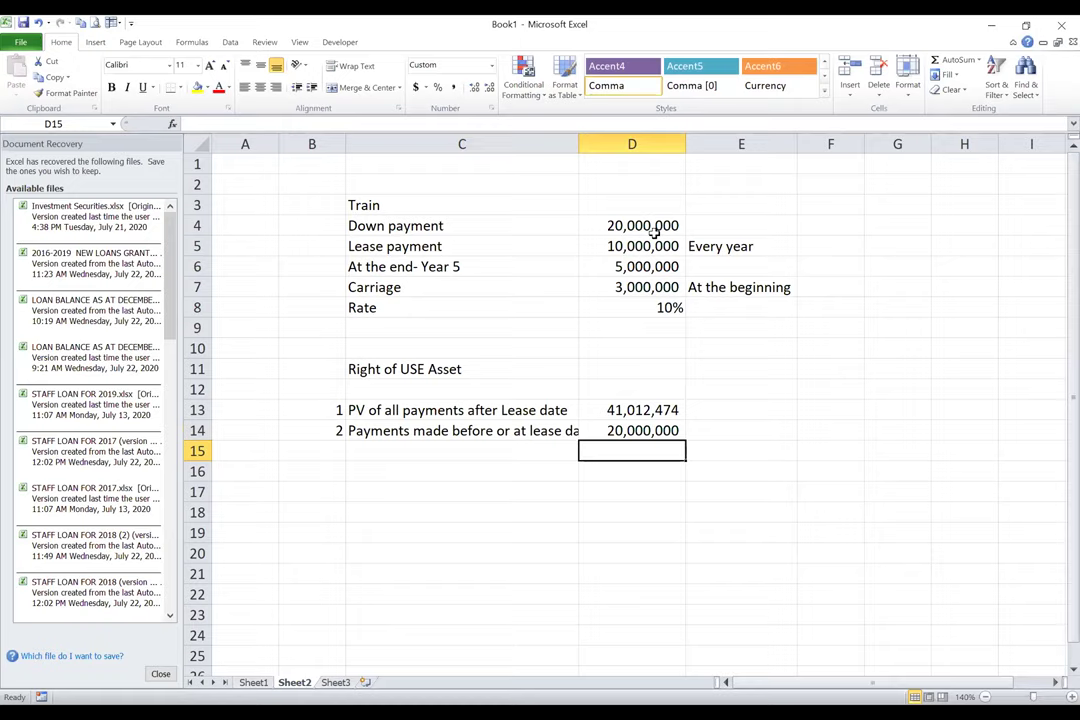
Number row 15 as 3 in column B and label it "Directly attributable cost" in C15.
left_click(333, 449)
type("3")
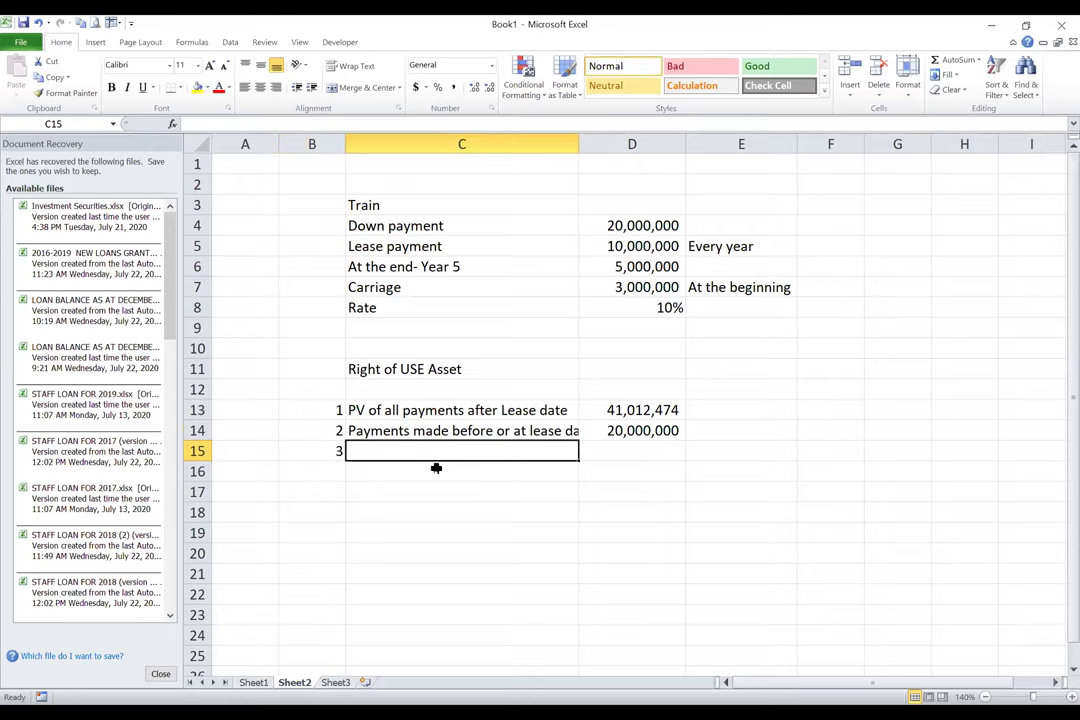
type("Di")
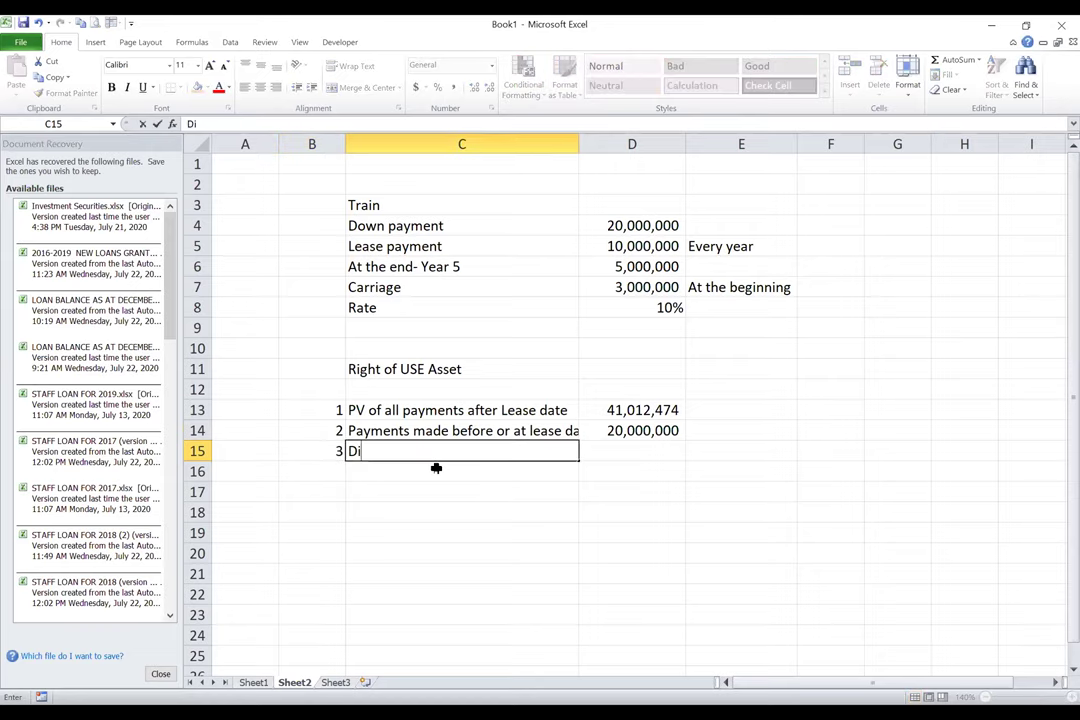
type("rectly attributable cost")
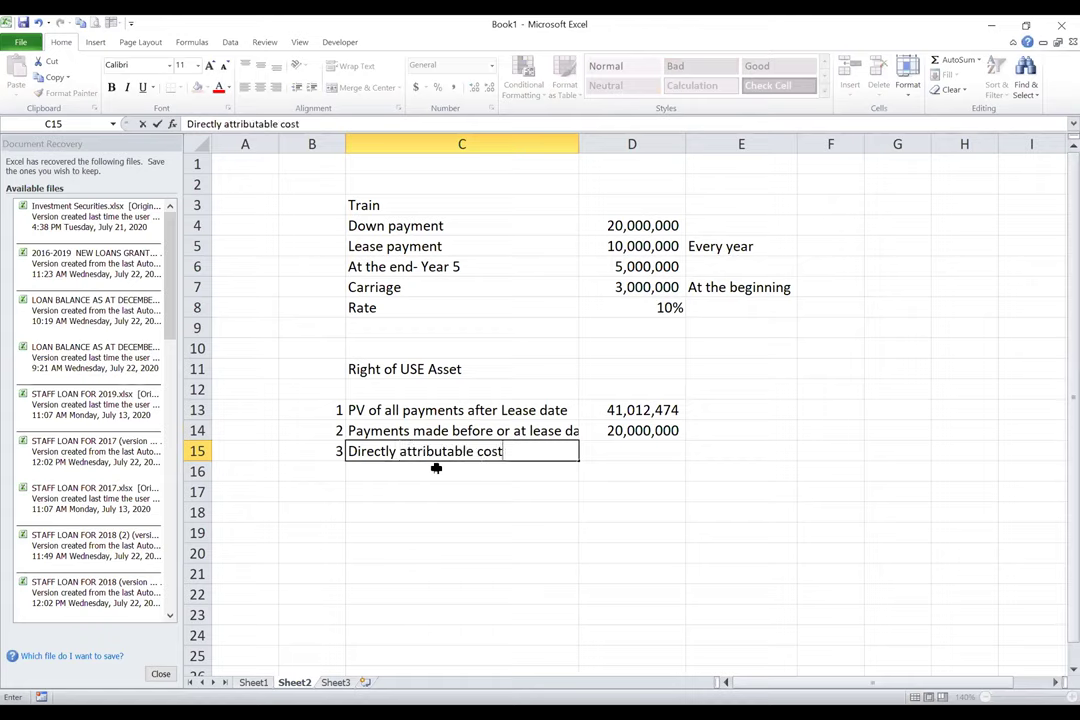
key("Return")
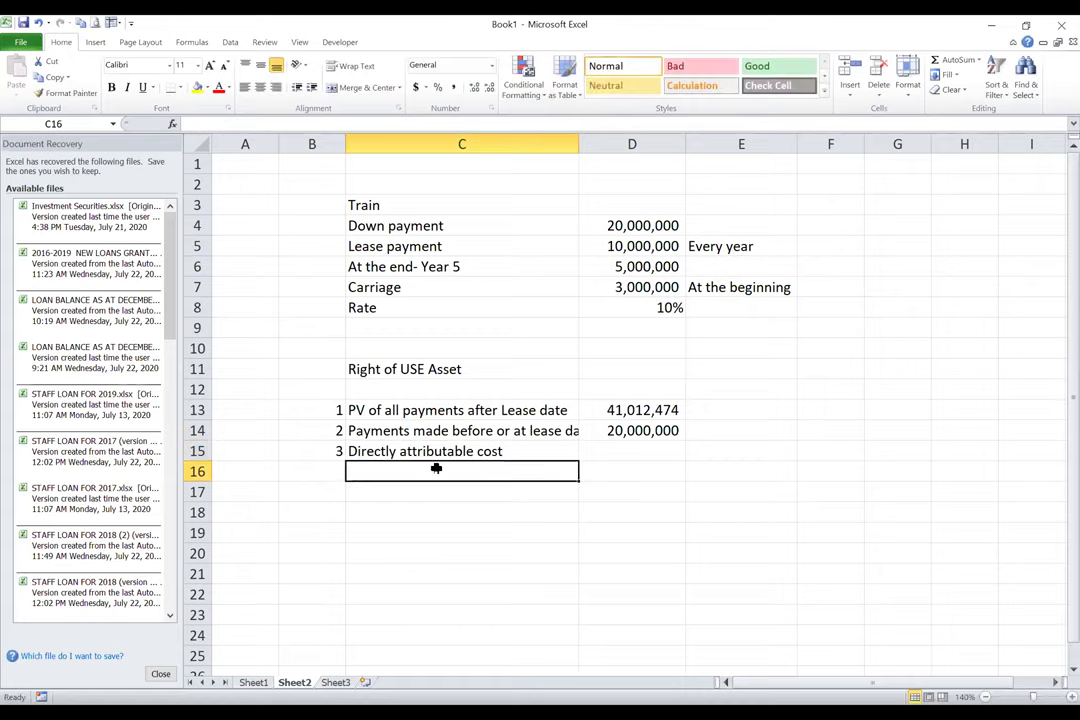
Link D15 to the carriage amount in D7.
left_click(632, 454)
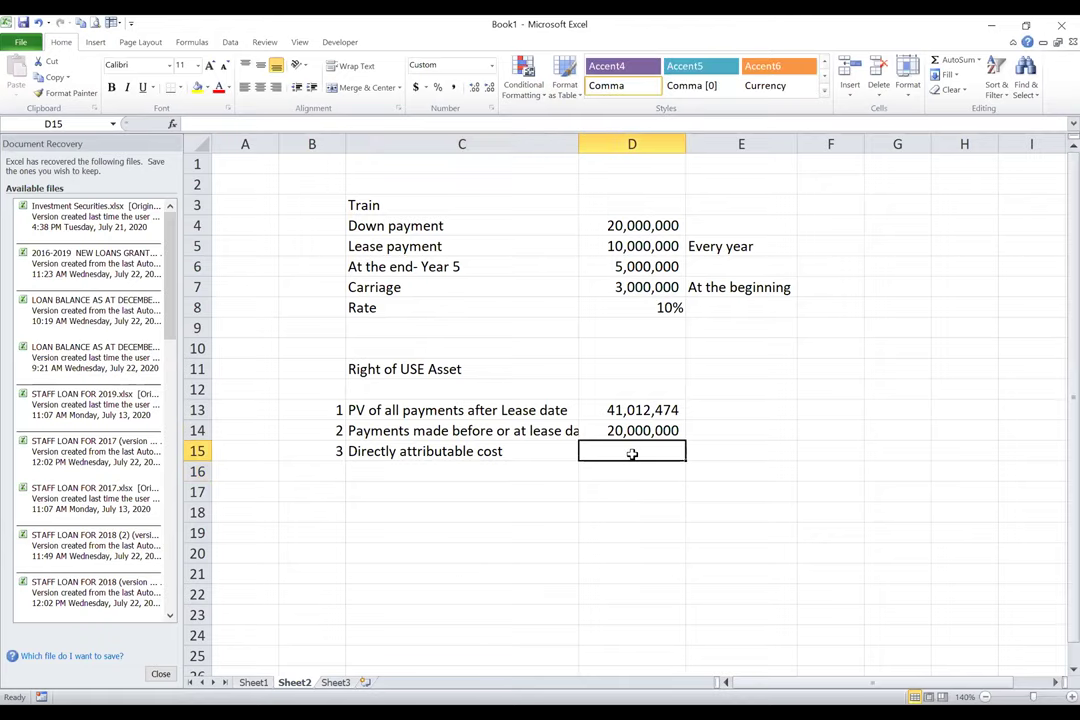
type("=")
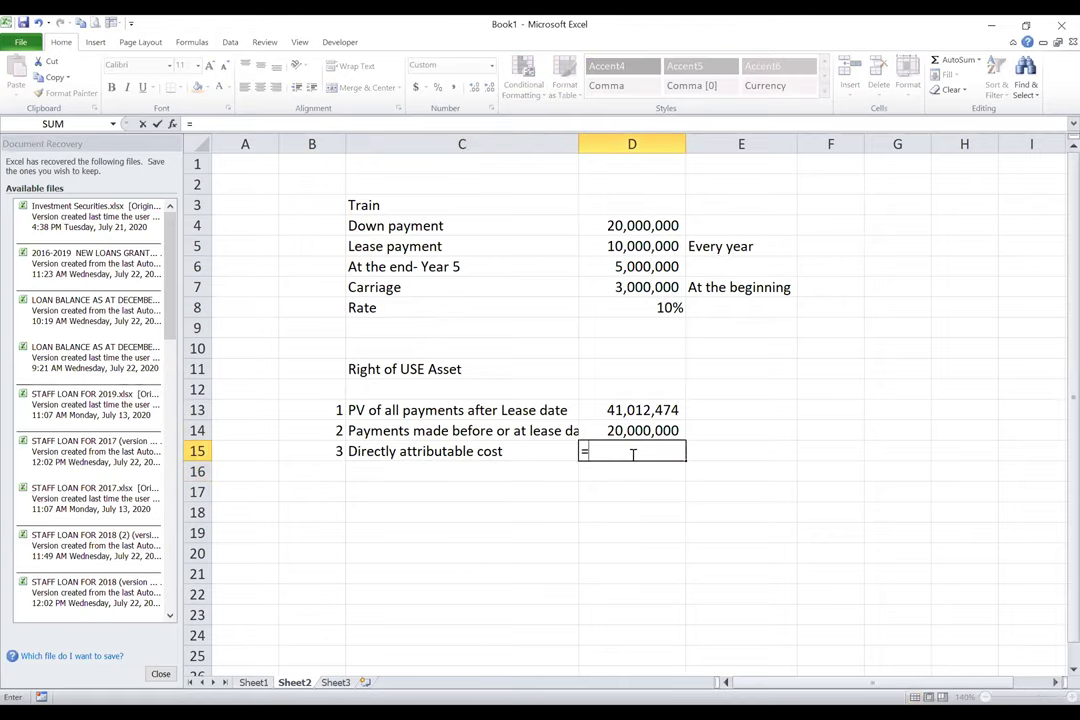
left_click(638, 287)
key("Return")
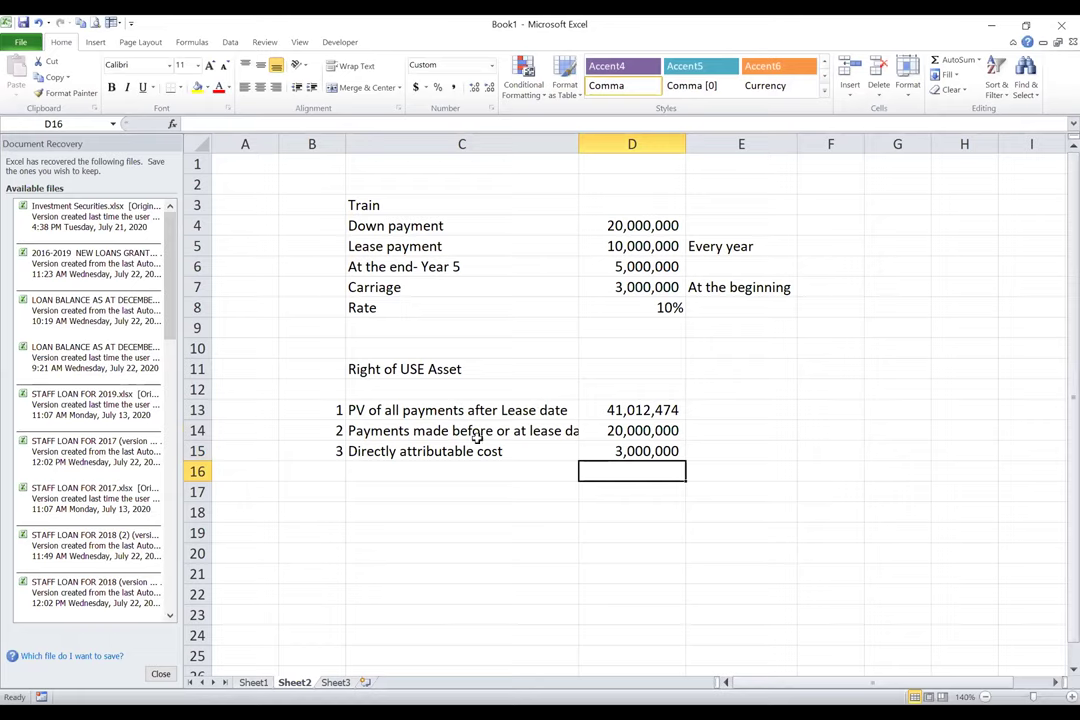
Label C16 "RUA" and total the three components in D16 with =SUM(D13:D15).
left_click(442, 469)
type("RUA")
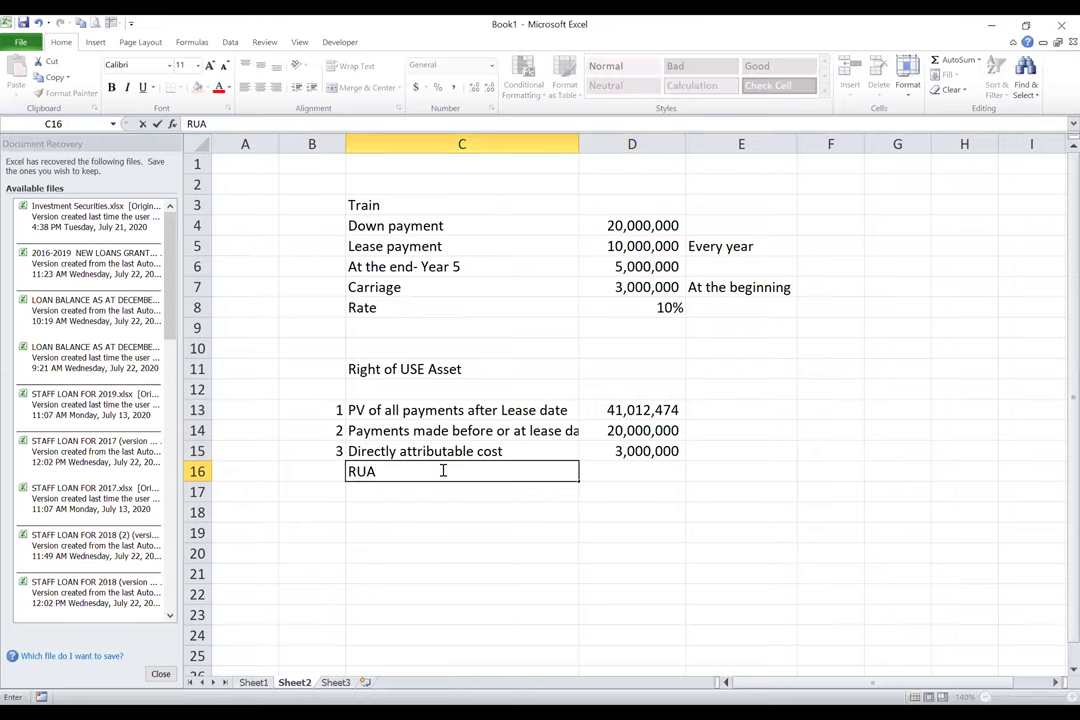
key("Tab")
type("=")
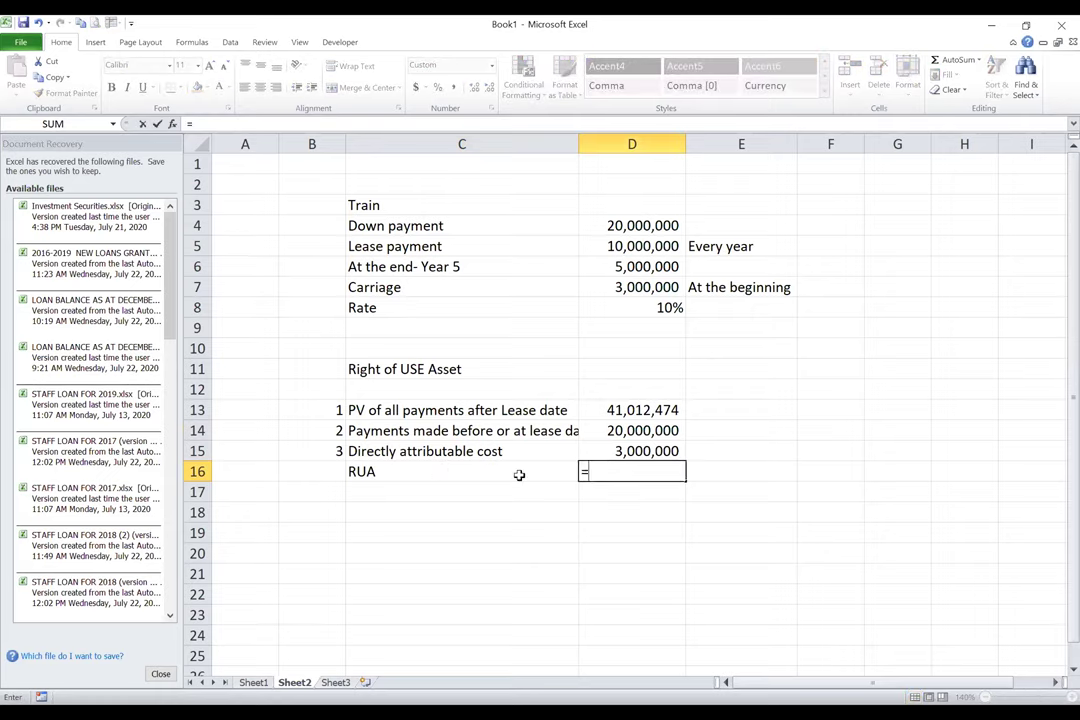
type("sum(")
left_click(645, 407)
left_click_drag(645, 407, 646, 447)
type(")")
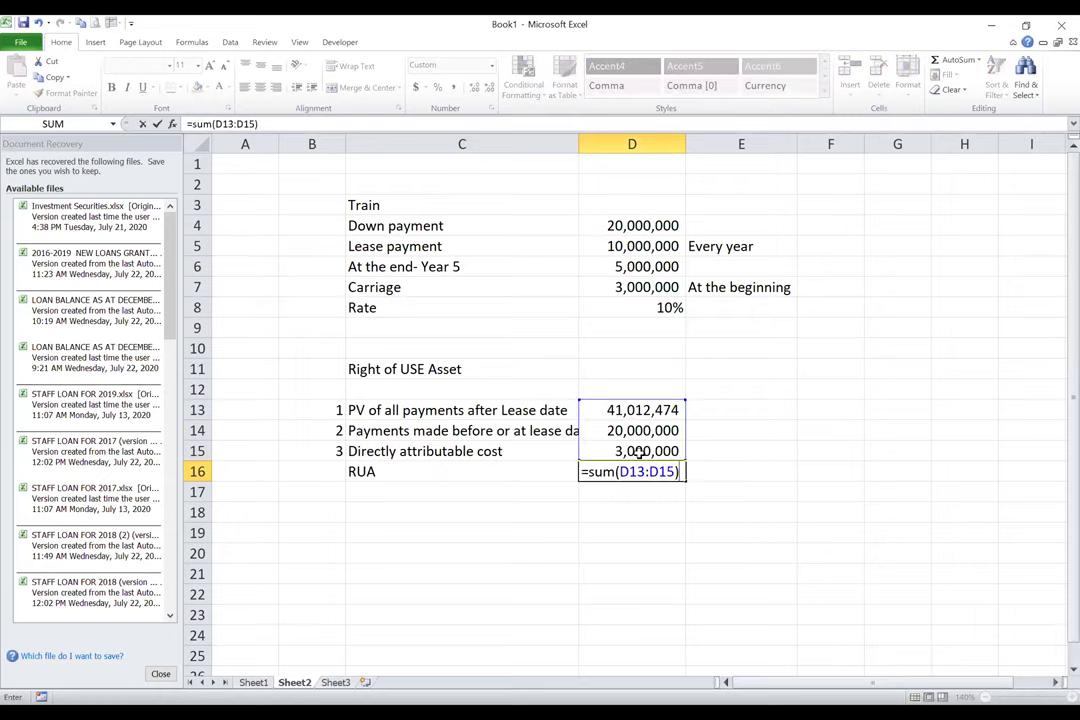
key("Return")
left_click(634, 474)
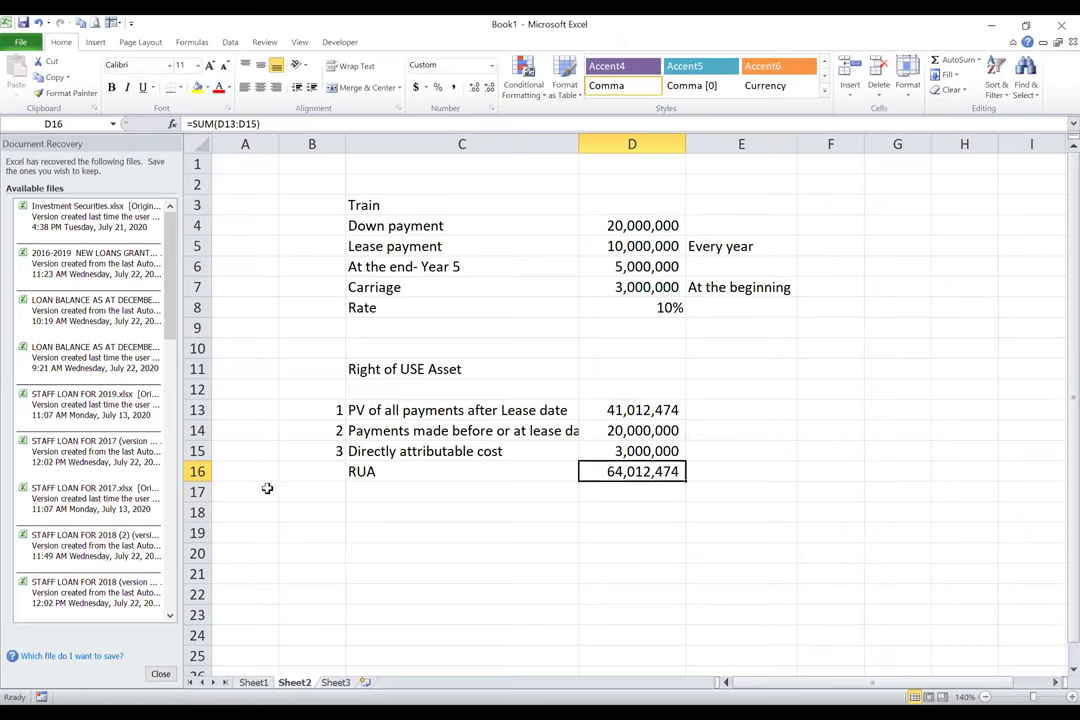
Fill the entire RUA row 16 with yellow.
left_click_drag(200, 471, 203, 441)
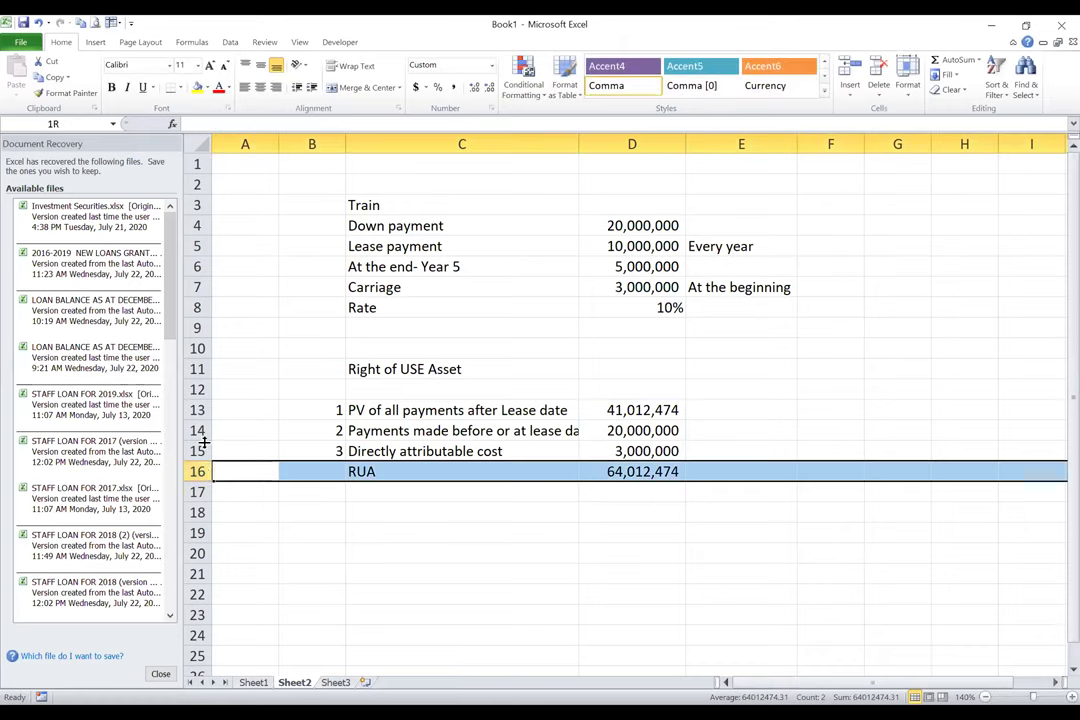
left_click(198, 88)
left_click(450, 527)
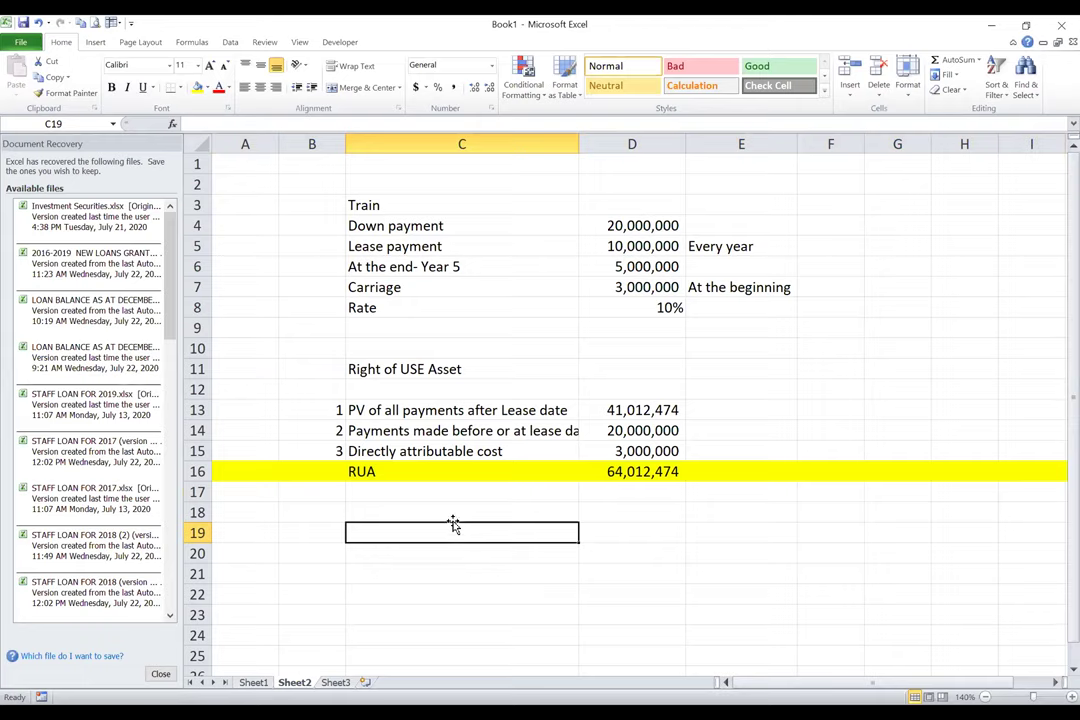
left_click(619, 474)
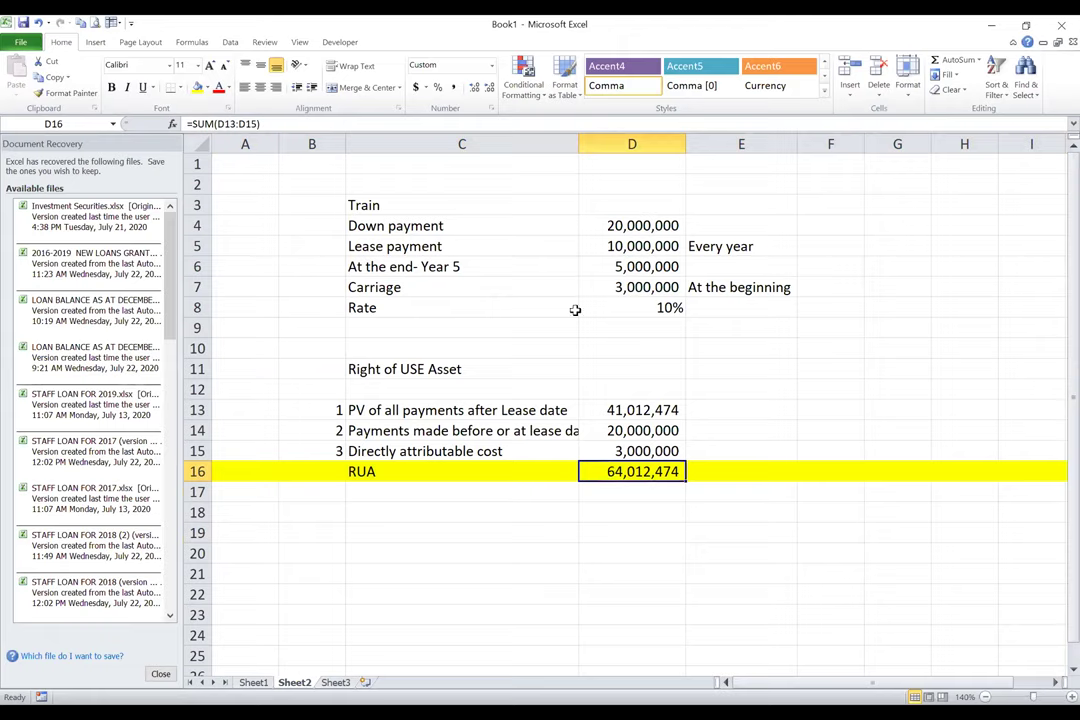
left_click(390, 369)
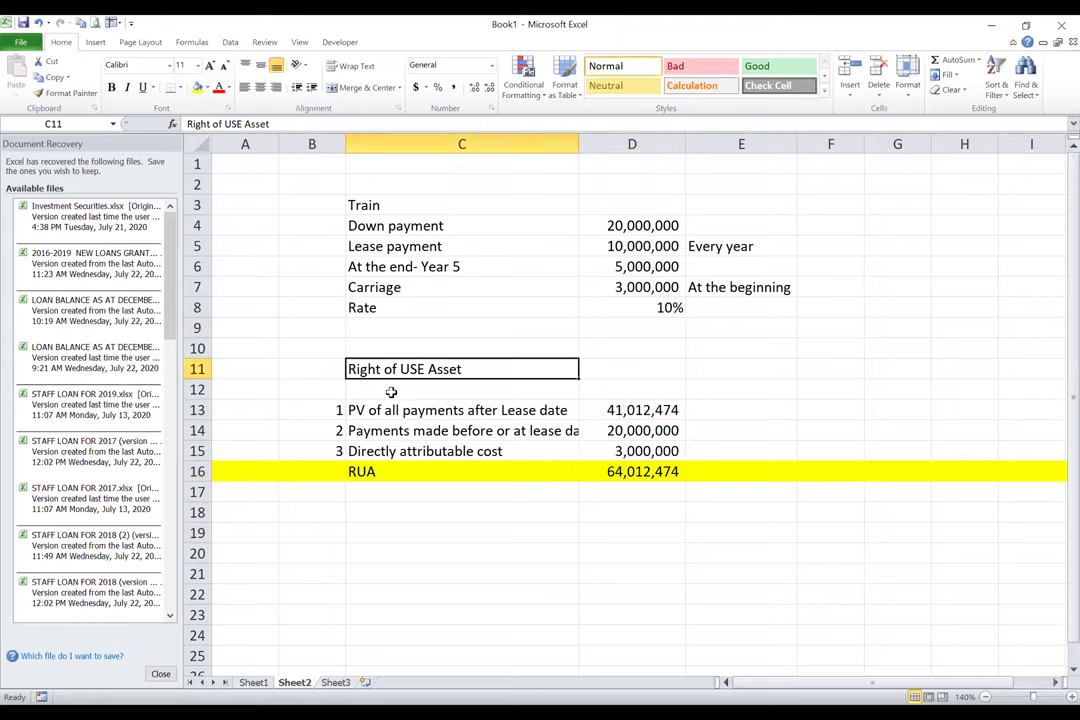
Delete the empty row 12 beneath the "Right of USE Asset" heading.
left_click(197, 389)
right_click(198, 392)
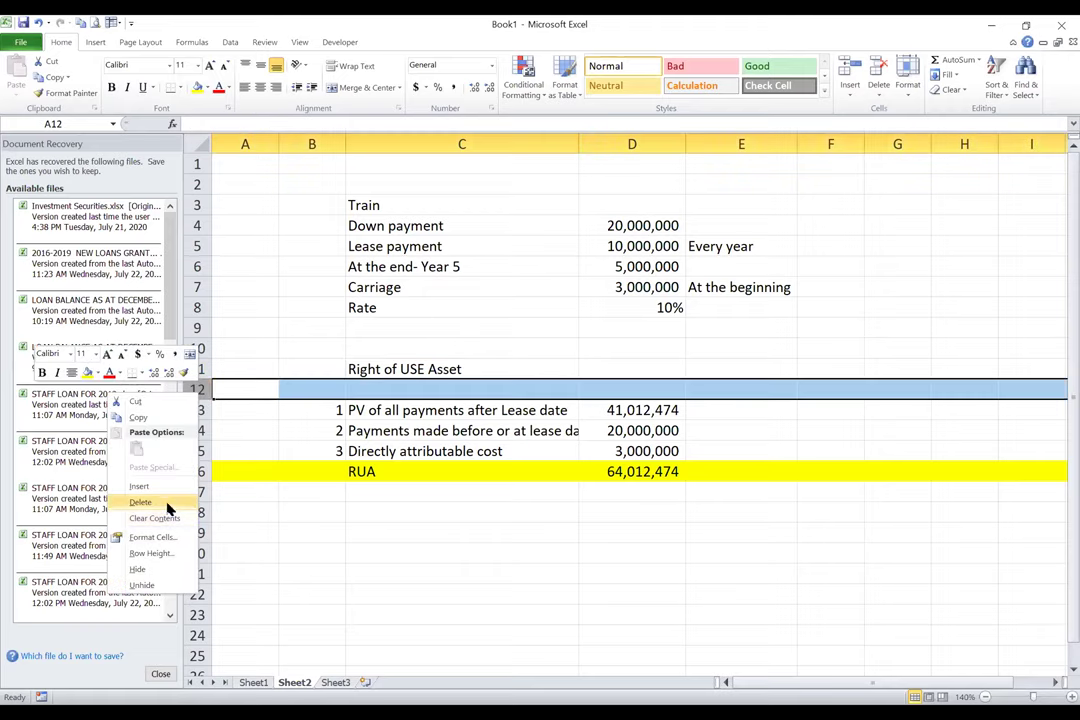
left_click(167, 507)
Enter the heading "Lease liability" in C18 and the label "Pv of lease rentals" in C19.
left_click(440, 492)
left_click(464, 507)
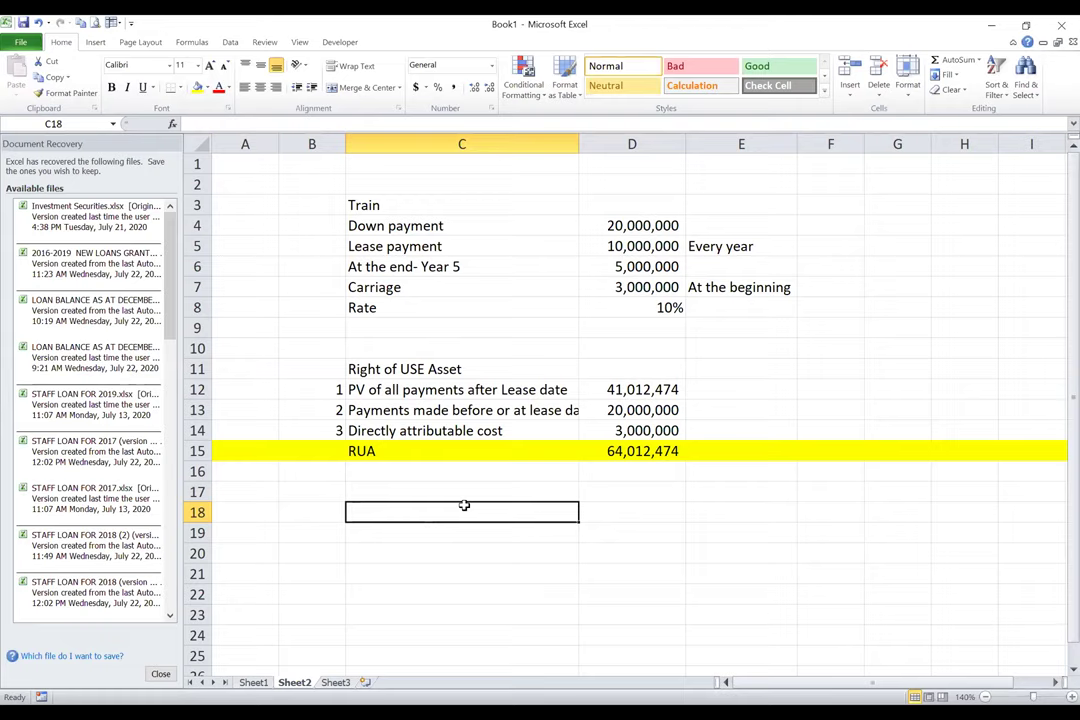
type("Lease")
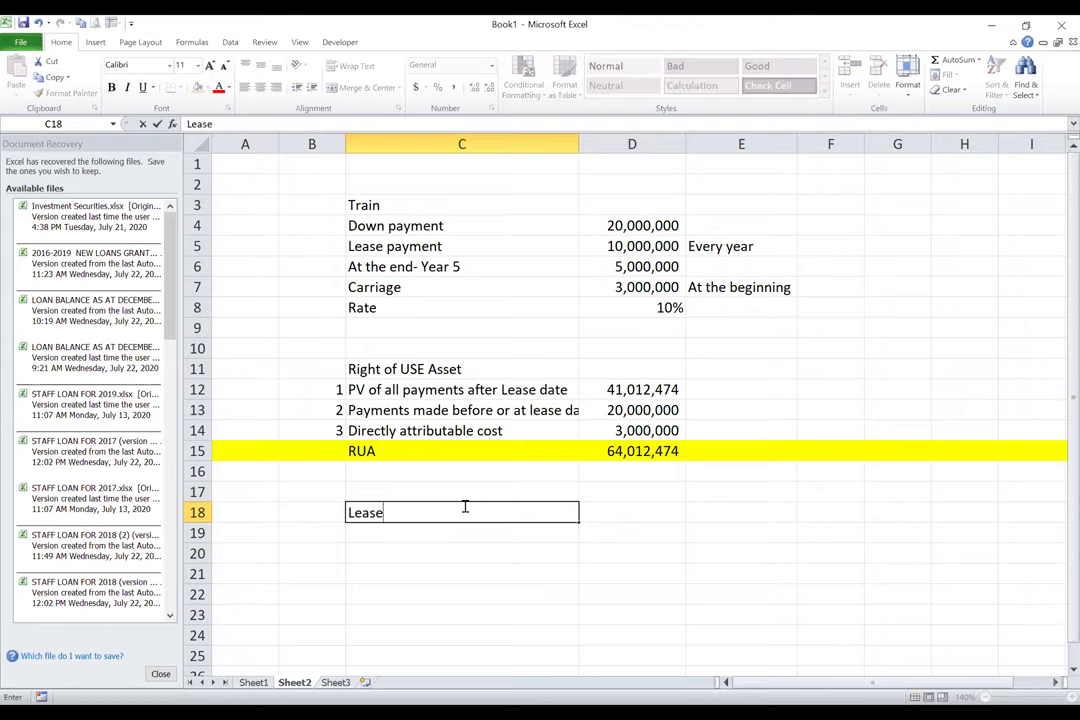
type(" liability")
key("Return")
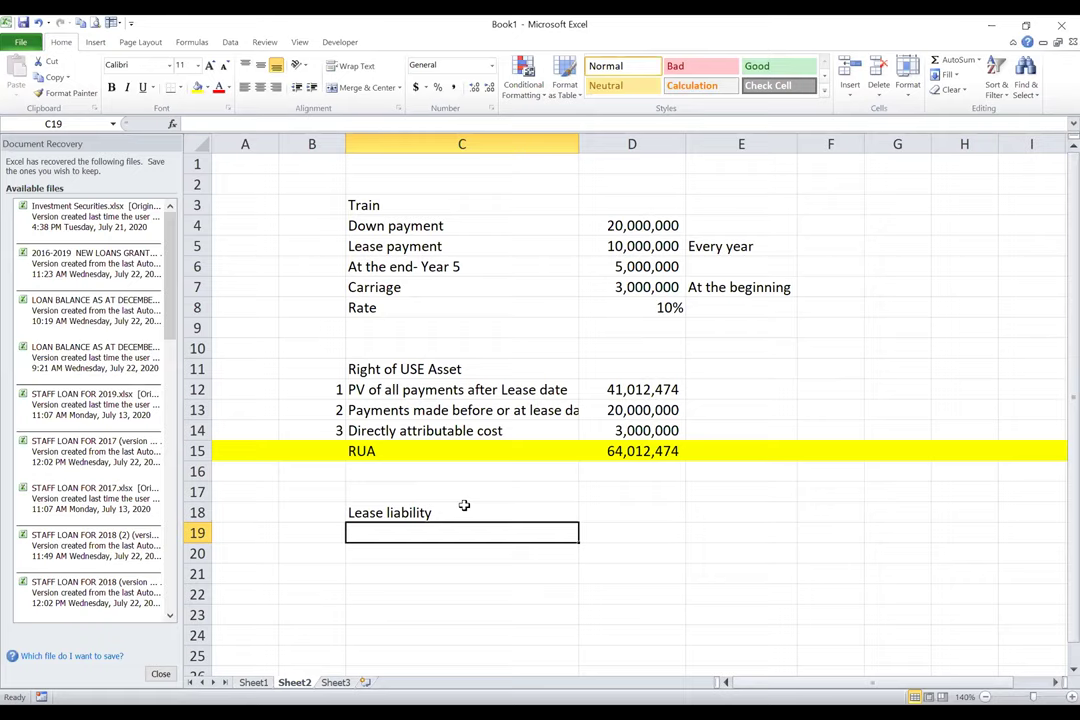
type("Pv")
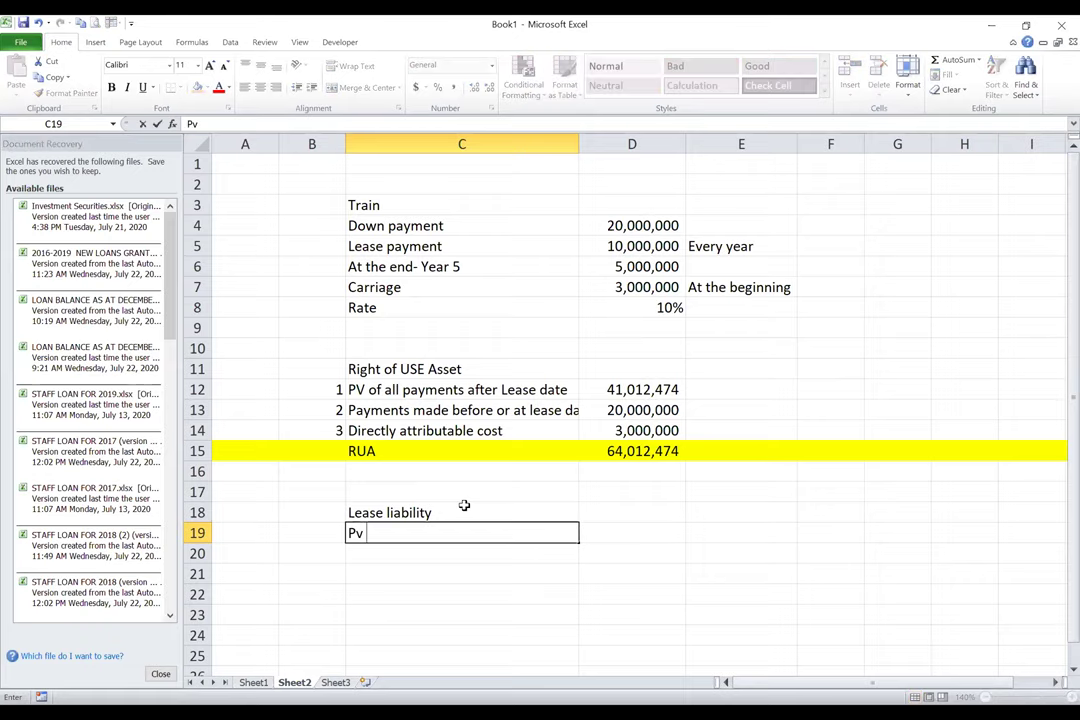
type(" of lease rentals")
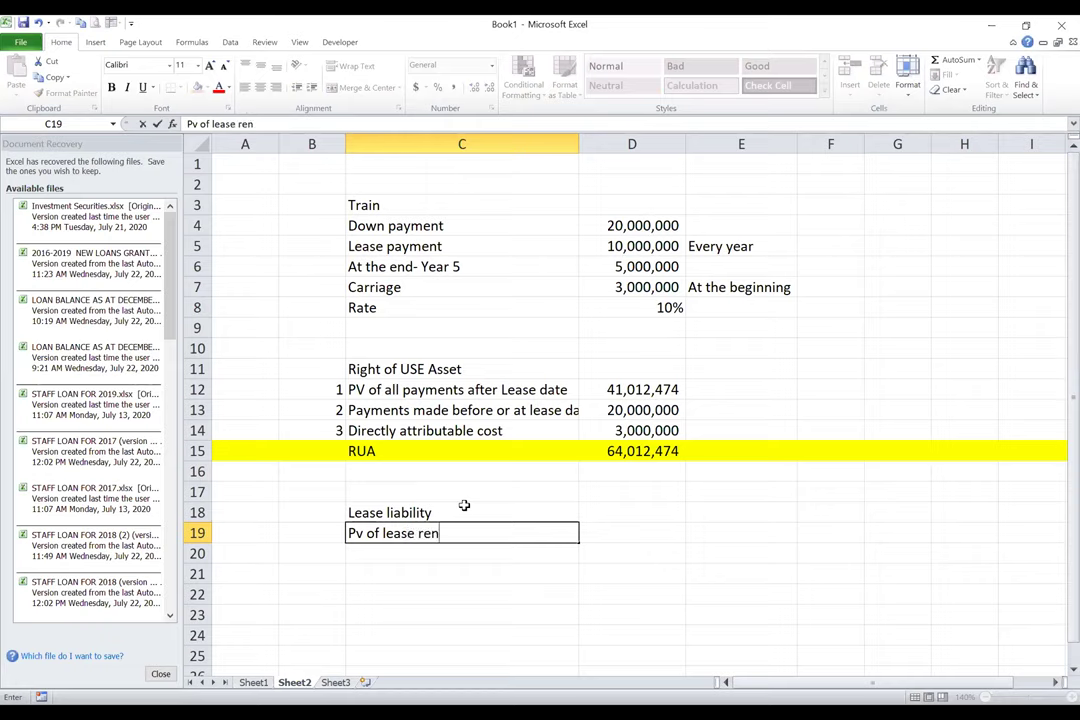
key("Return")
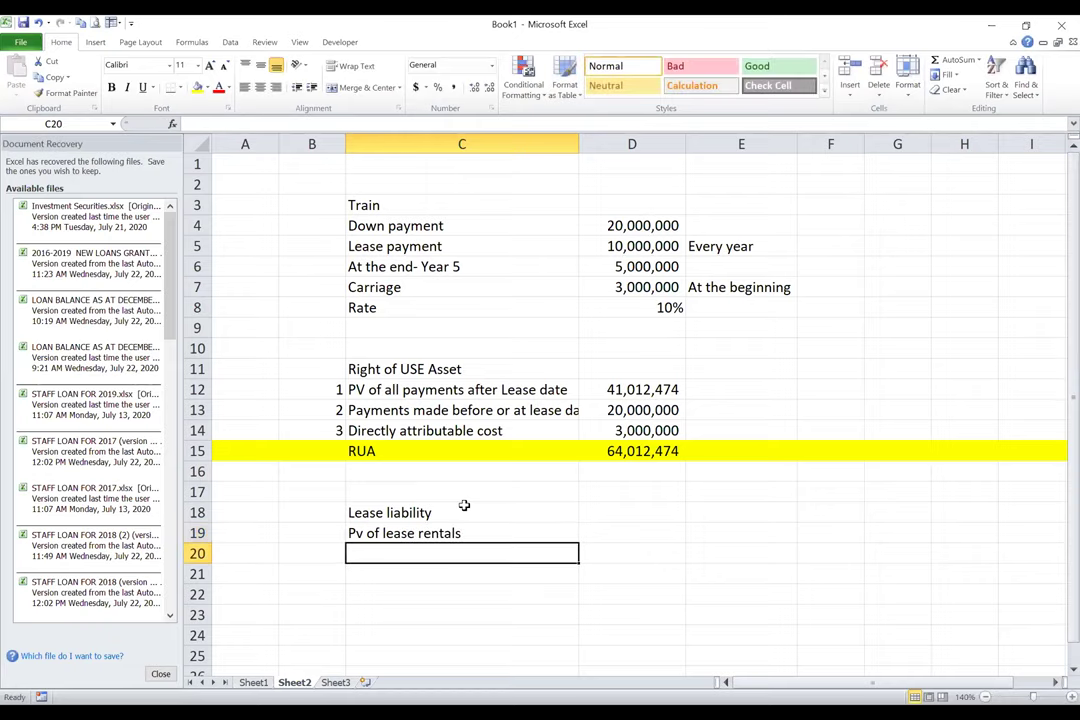
Label C20 "PV of guaranteed future/ residual payments".
type("PV of")
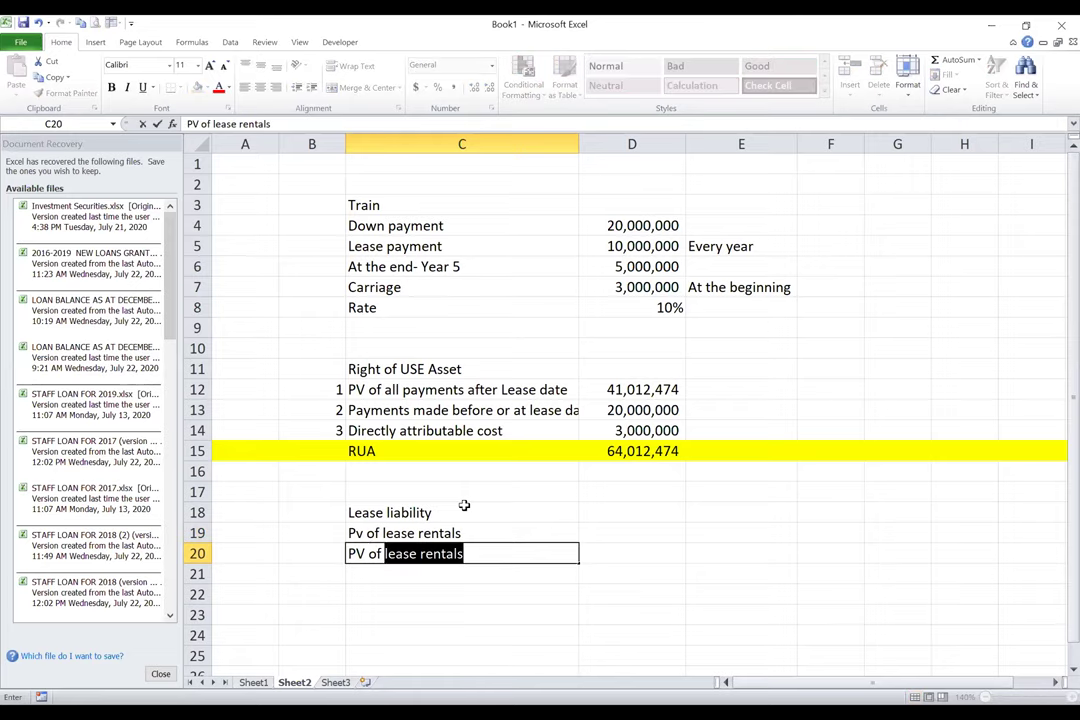
type(" u")
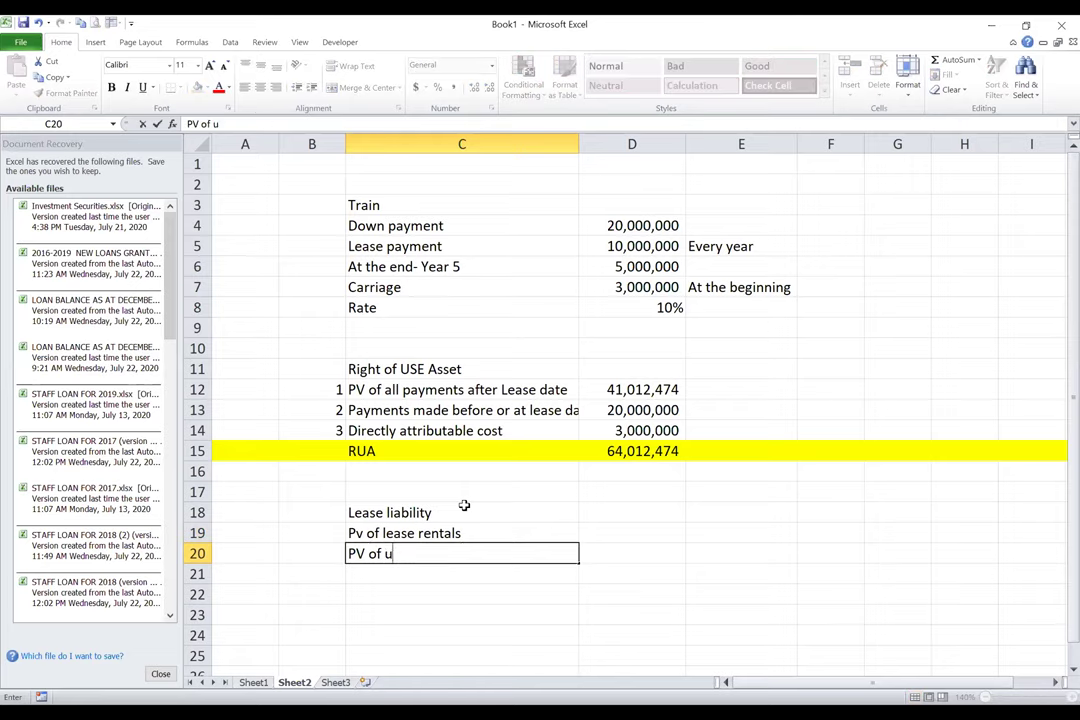
type("nguaranteed")
key("BackSpace")
key("BackSpace")
key("BackSpace")
key("BackSpace")
key("BackSpace")
key("BackSpace")
key("BackSpace")
key("BackSpace")
key("BackSpace")
key("BackSpace")
key("BackSpace")
key("BackSpace")
type("guaranteed future pay")
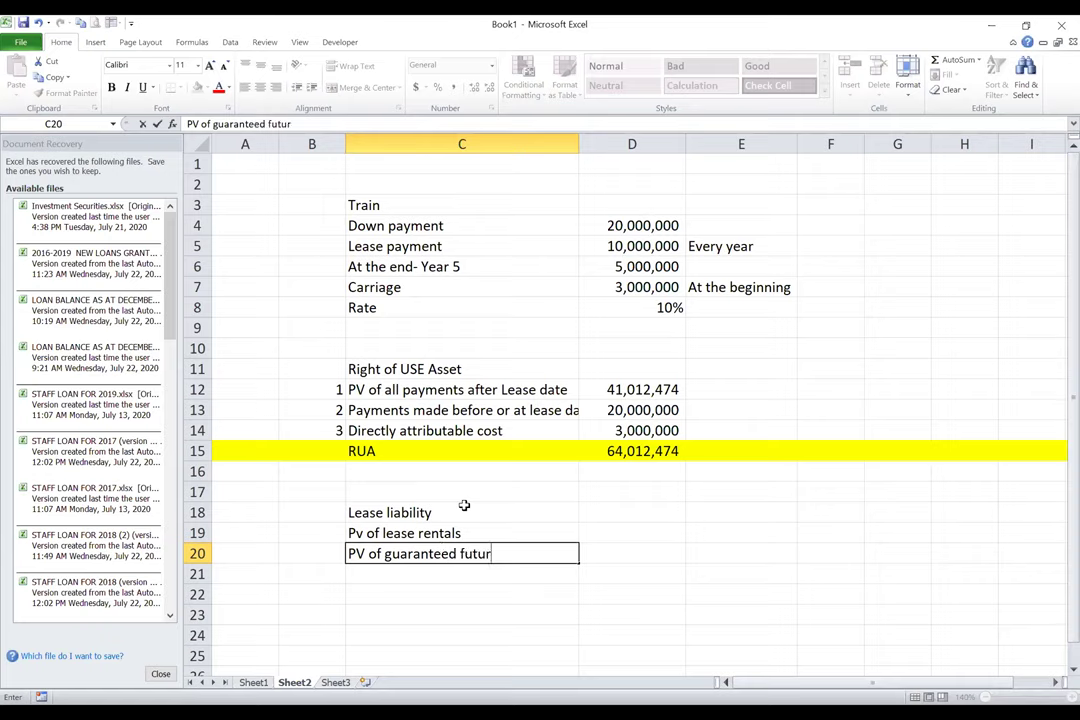
key("BackSpace")
key("BackSpace")
key("BackSpace")
key("BackSpace")
type("/ residual payments")
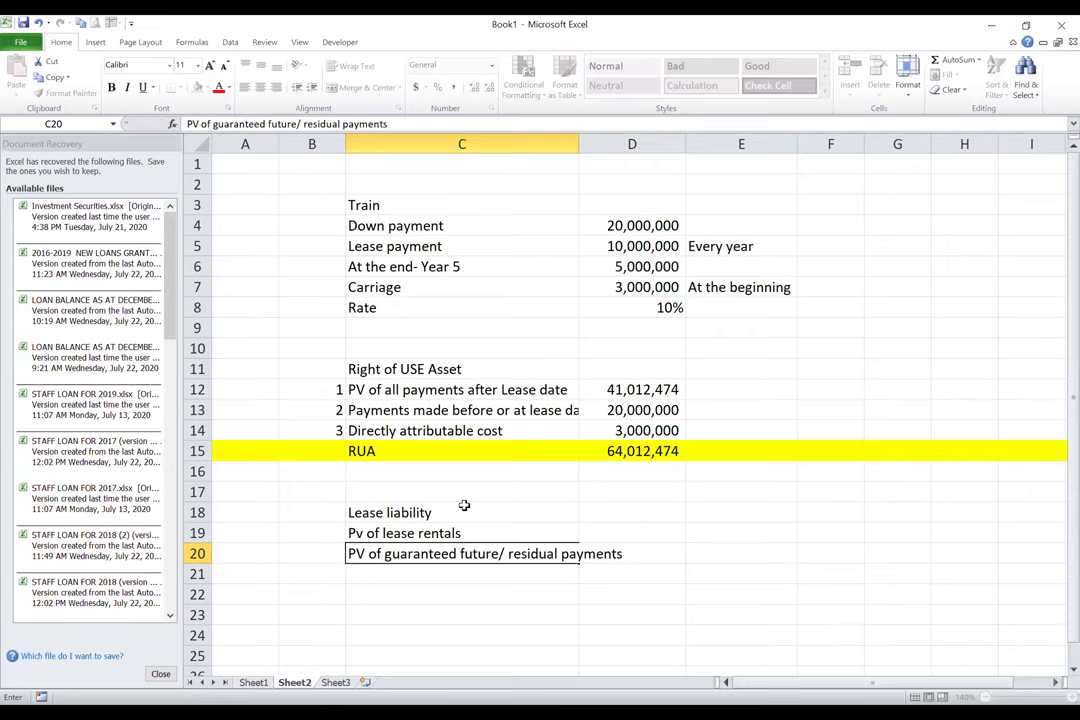
key("Return")
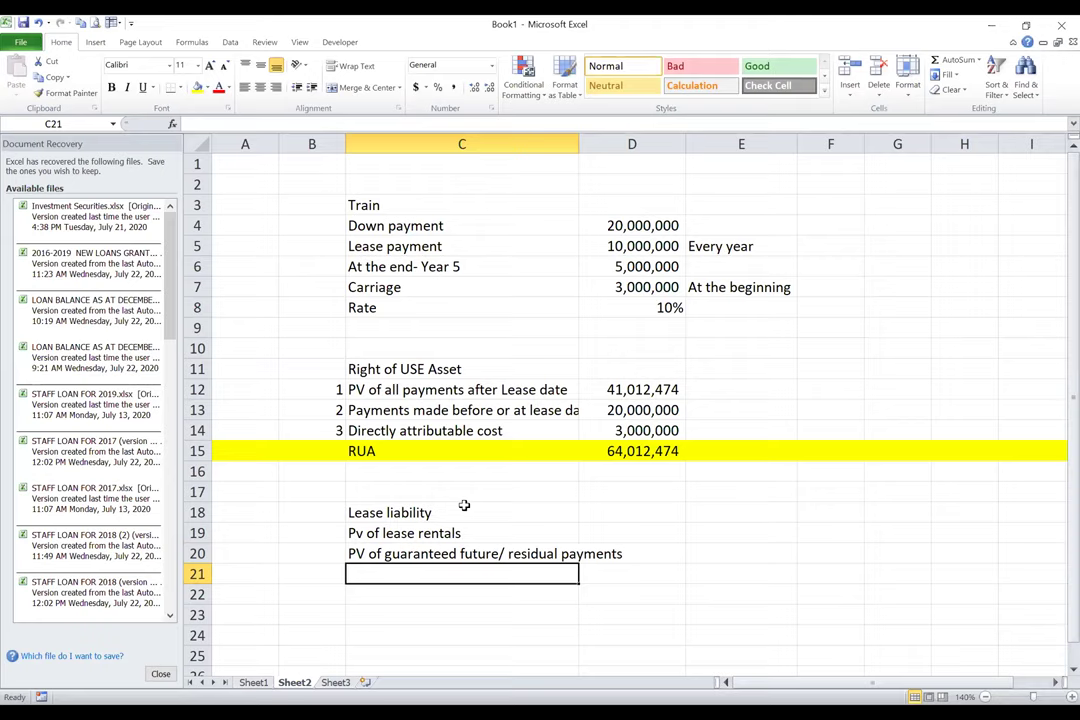
Label C21 "Payments for exercising options in the future".
type("Payments ")
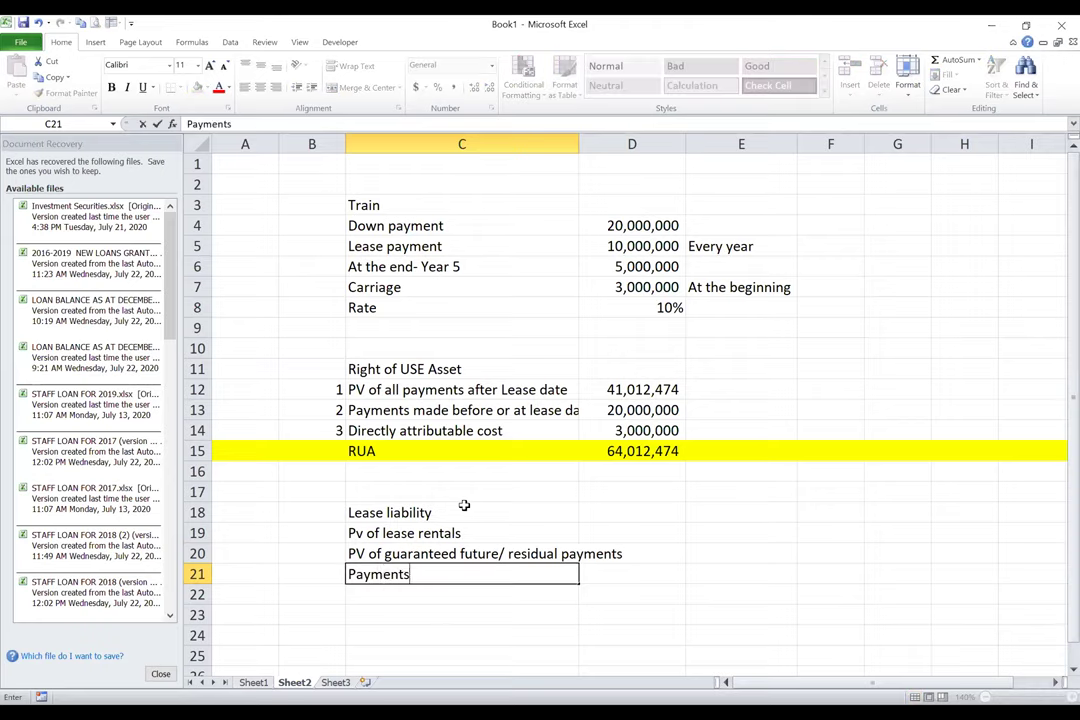
type("for exercisi")
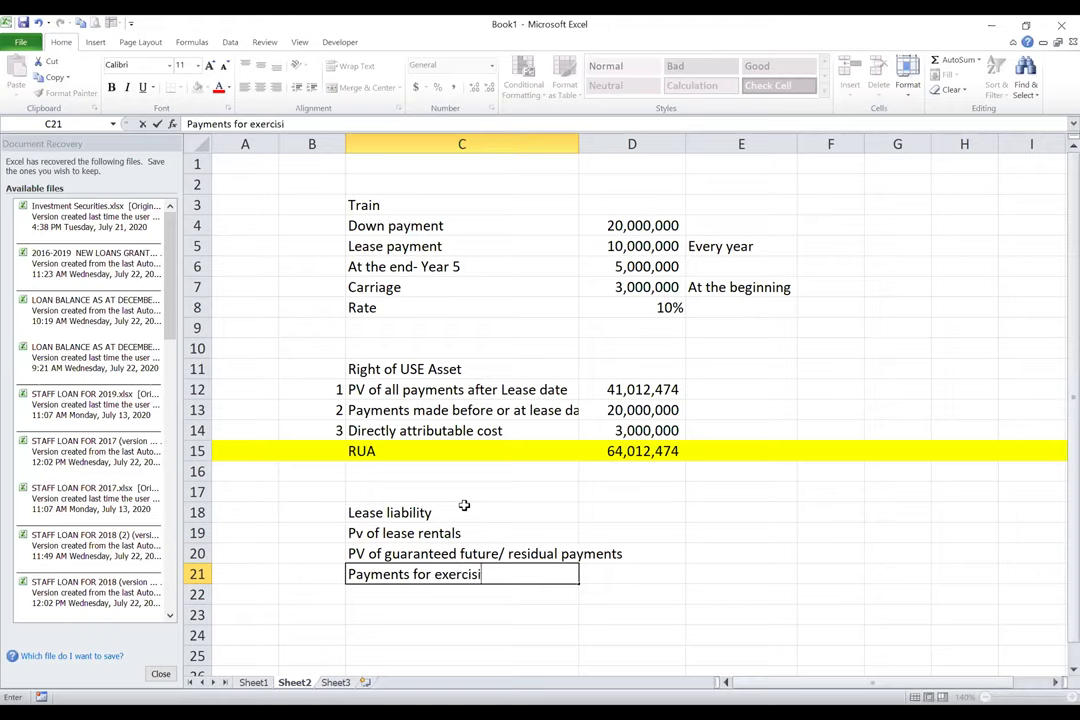
type("ng options in t")
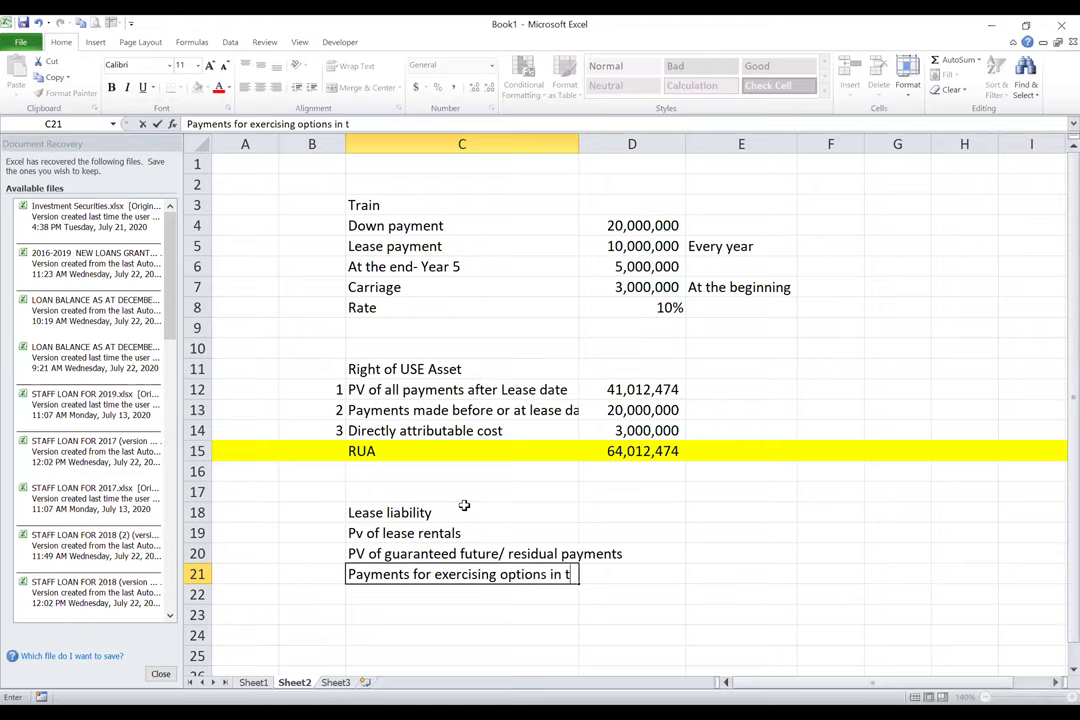
type("he future")
key("Return")
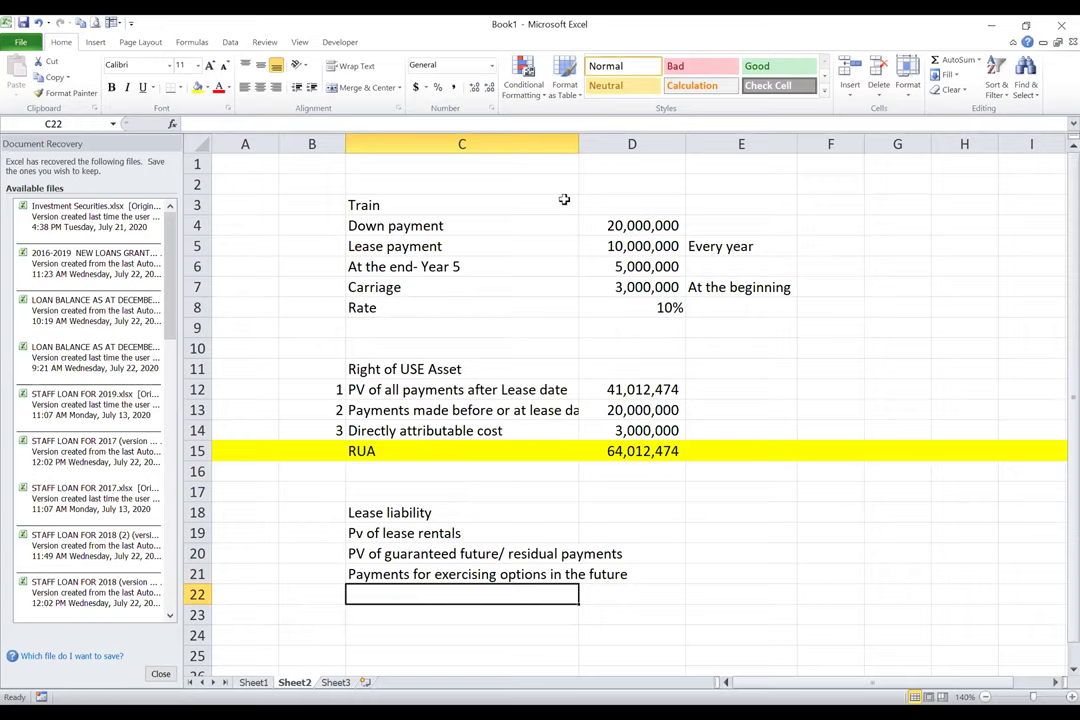
Autofit column C to its labels and bold the "Lease liability" and "Right of USE Asset" headings.
double_click(578, 144)
left_click(400, 513)
key("ctrl+b")
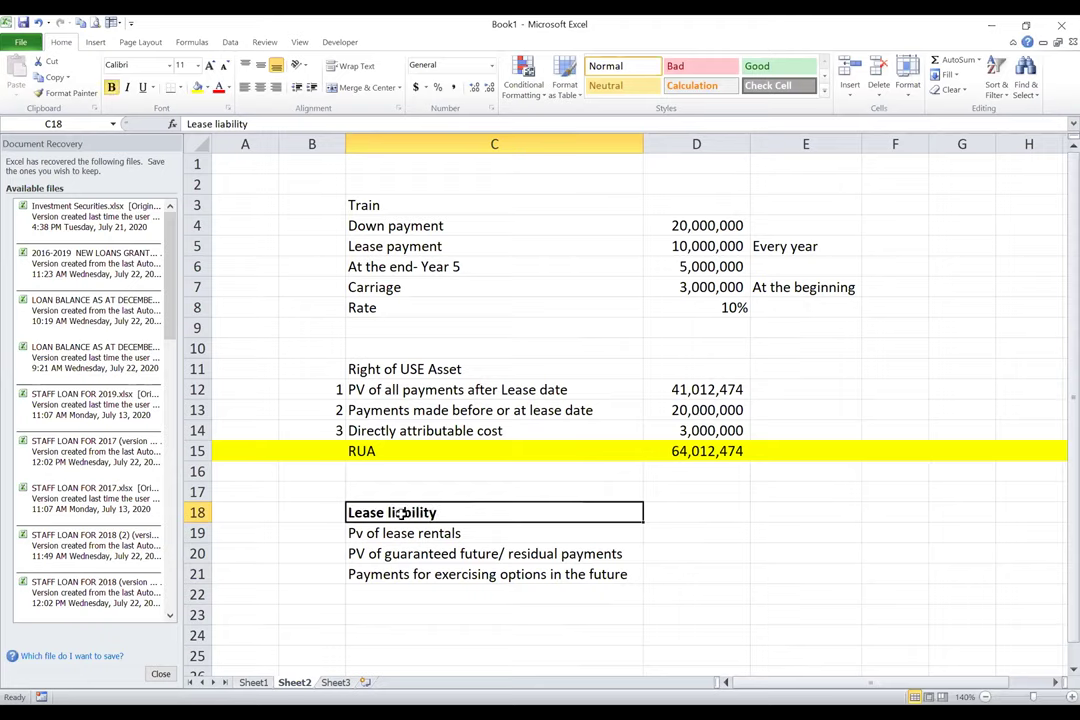
left_click(462, 369)
key("ctrl+b")
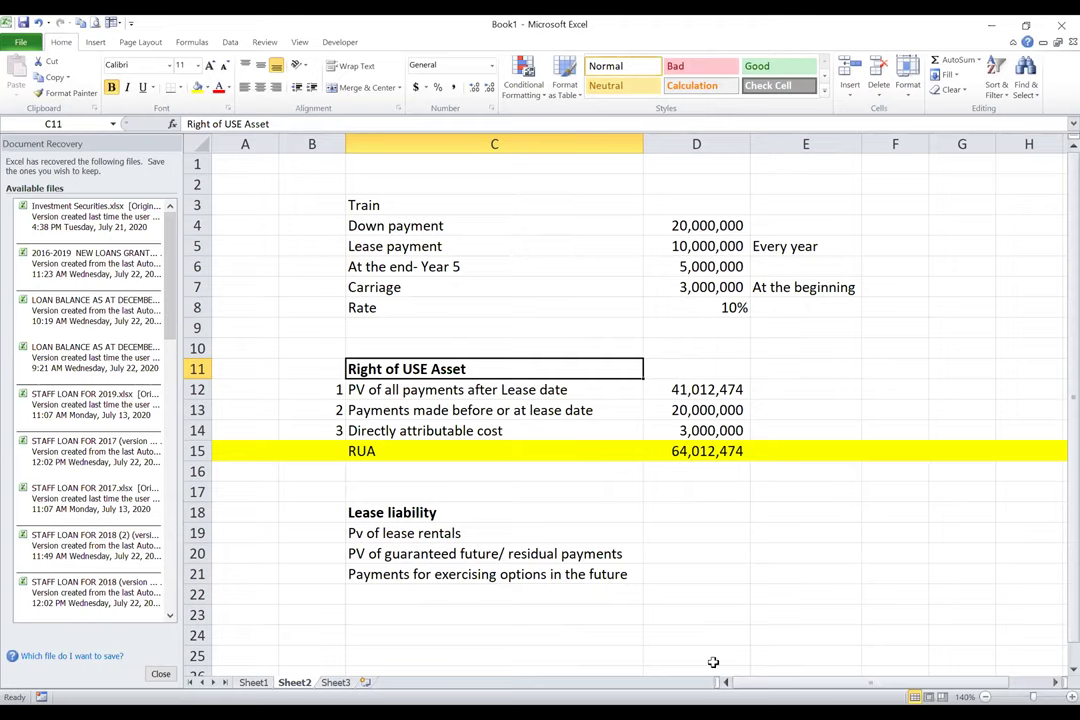
Start a PV function in D19 with rate D8, 5 periods and payment -D5.
left_click(701, 531)
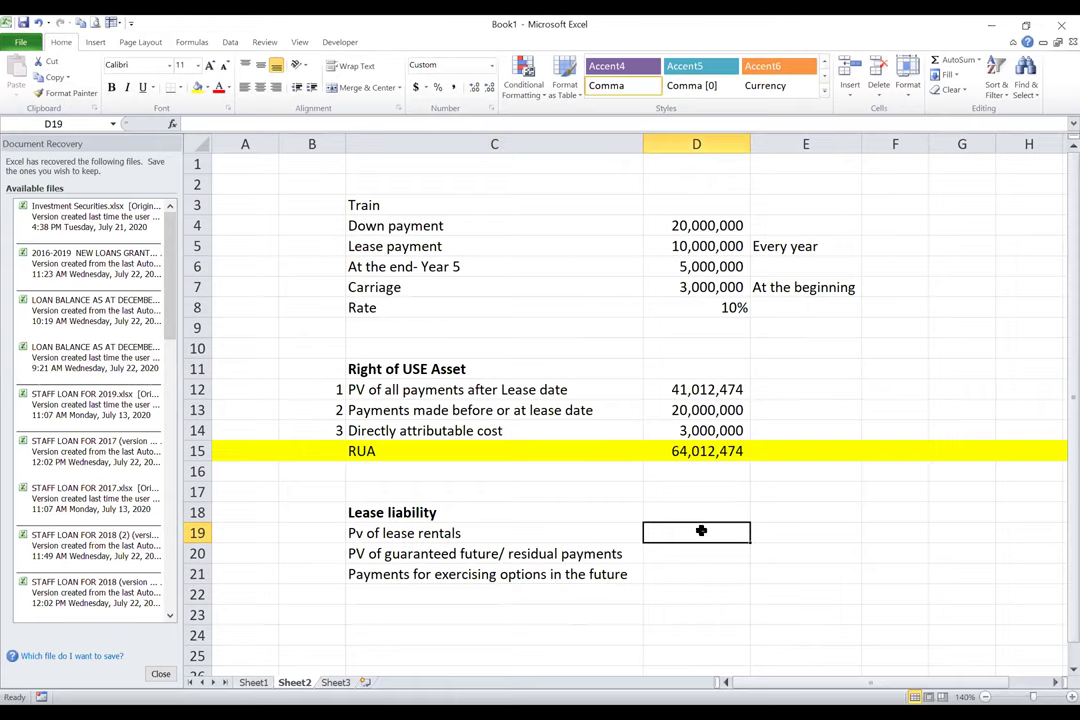
type("=")
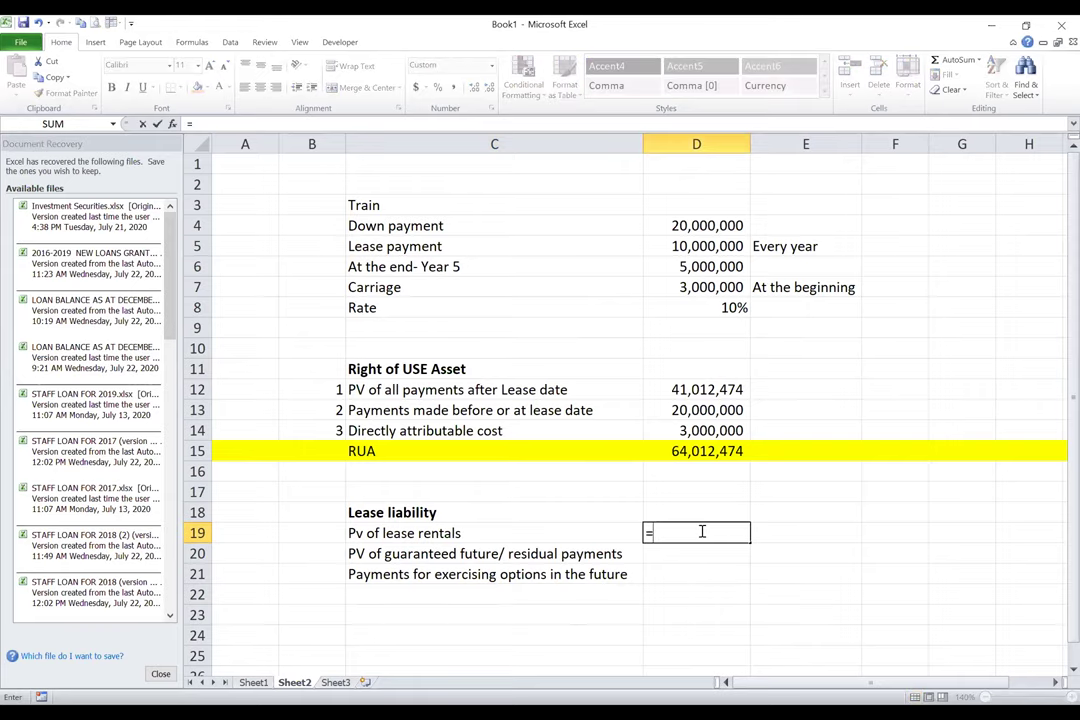
type("pv(")
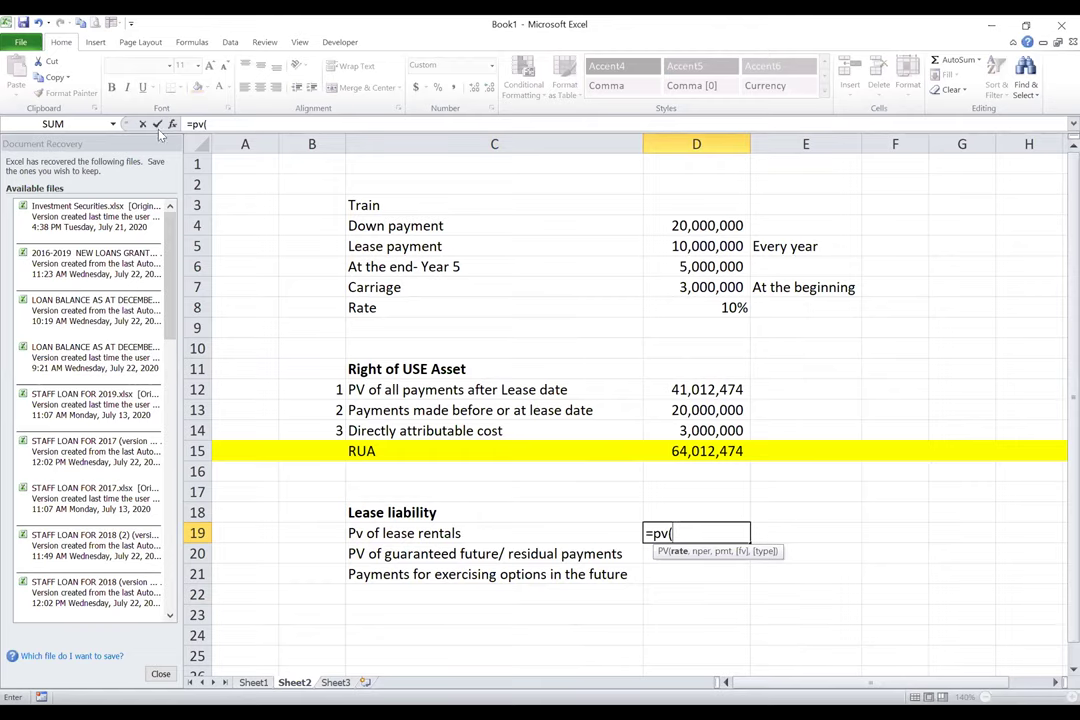
left_click(172, 124)
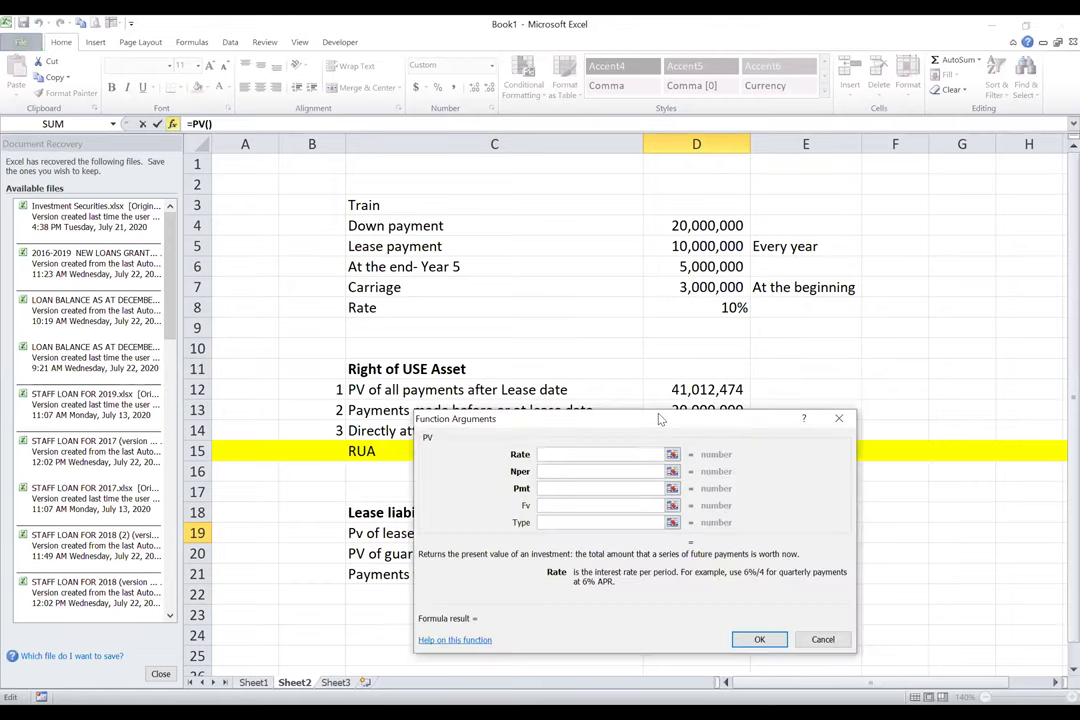
left_click_drag(660, 418, 692, 405)
left_click(726, 308)
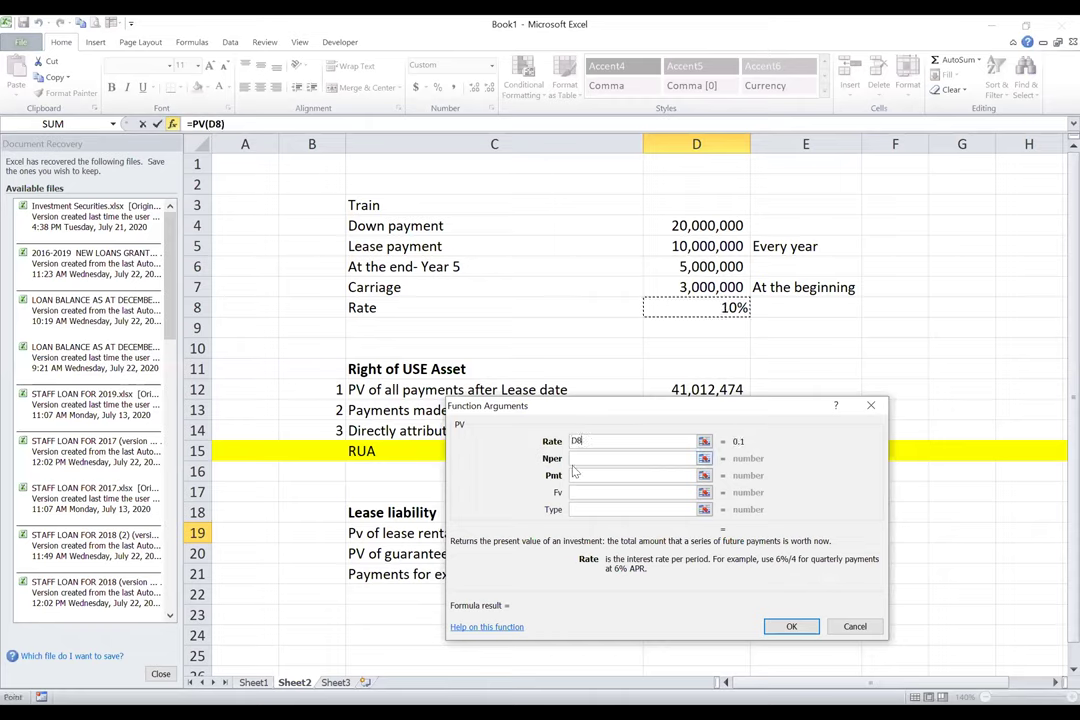
left_click(585, 457)
type("5")
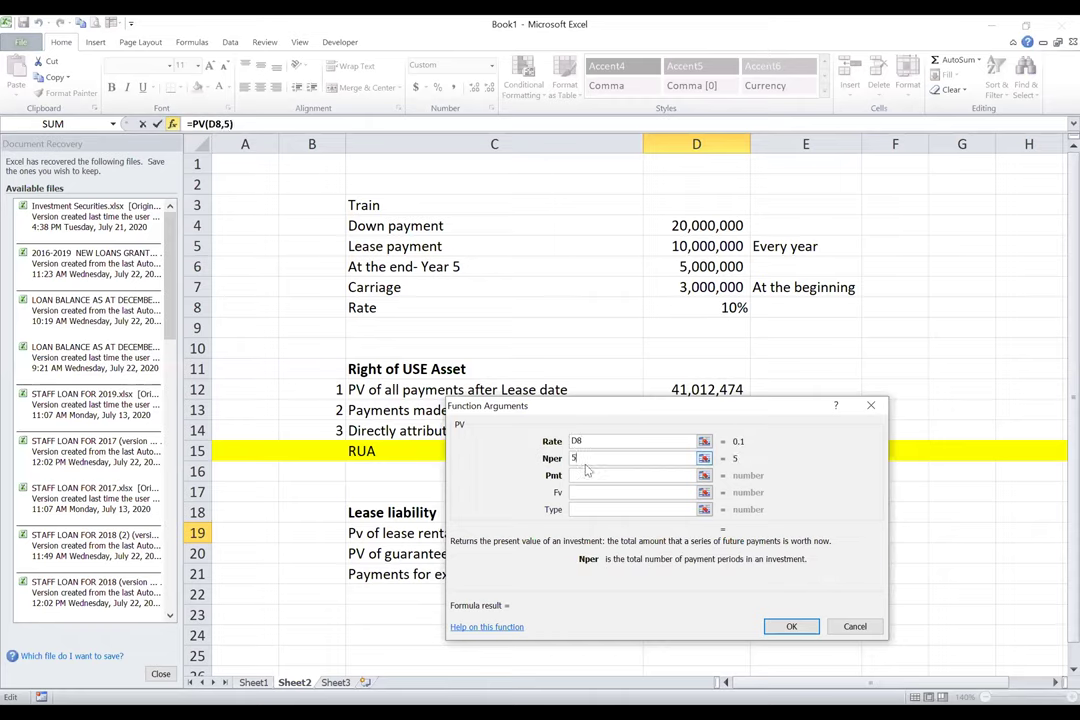
left_click(587, 475)
type("-")
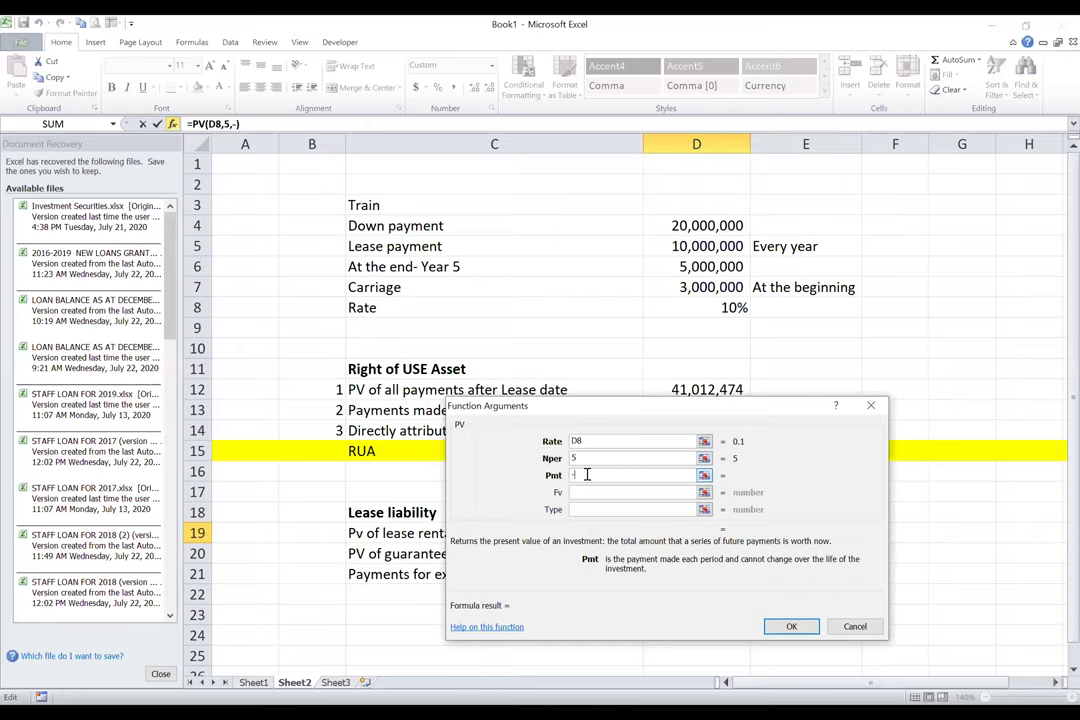
left_click(723, 246)
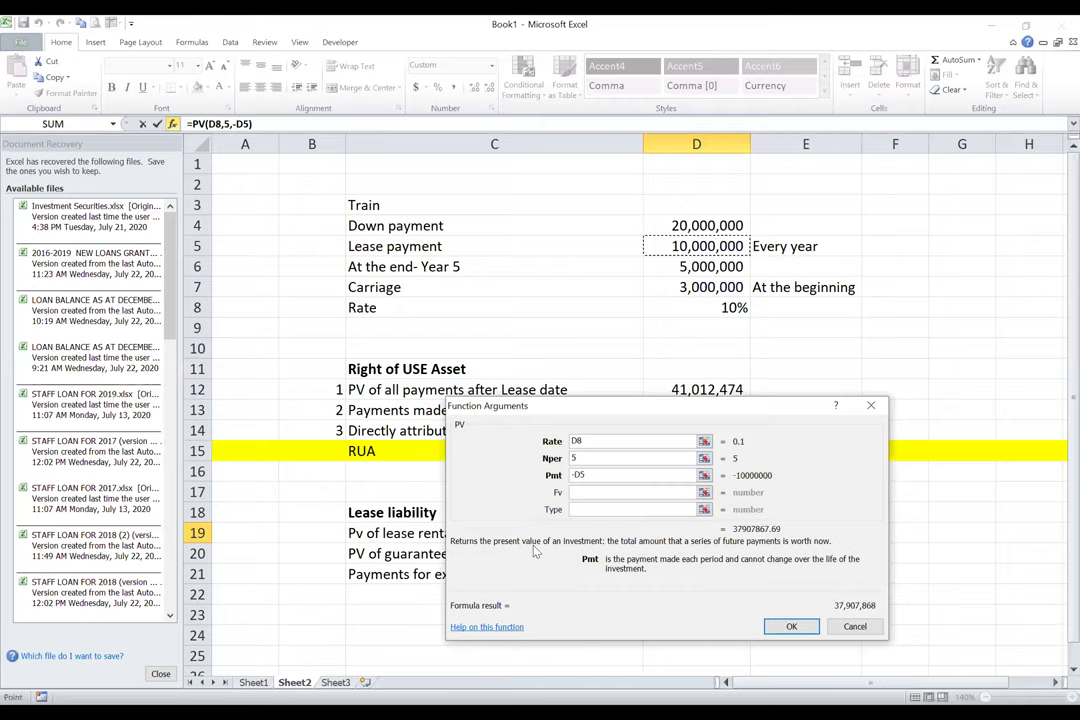
Complete the PV function in D19 with future value -D6 and type 0.
left_click(581, 493)
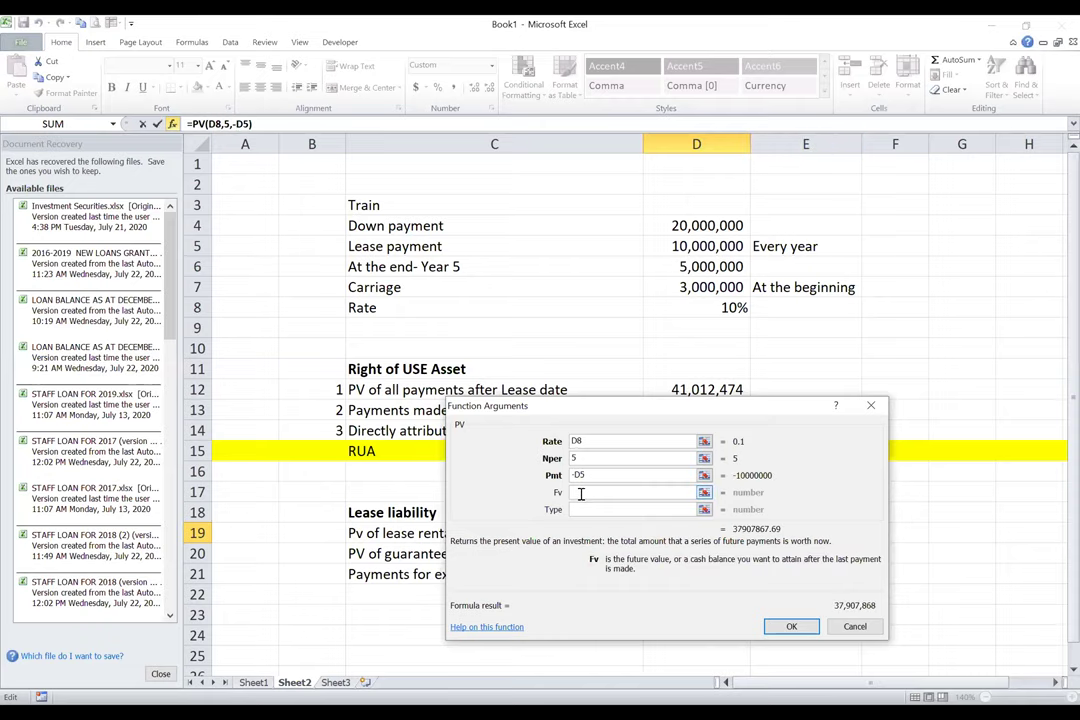
type("-D6")
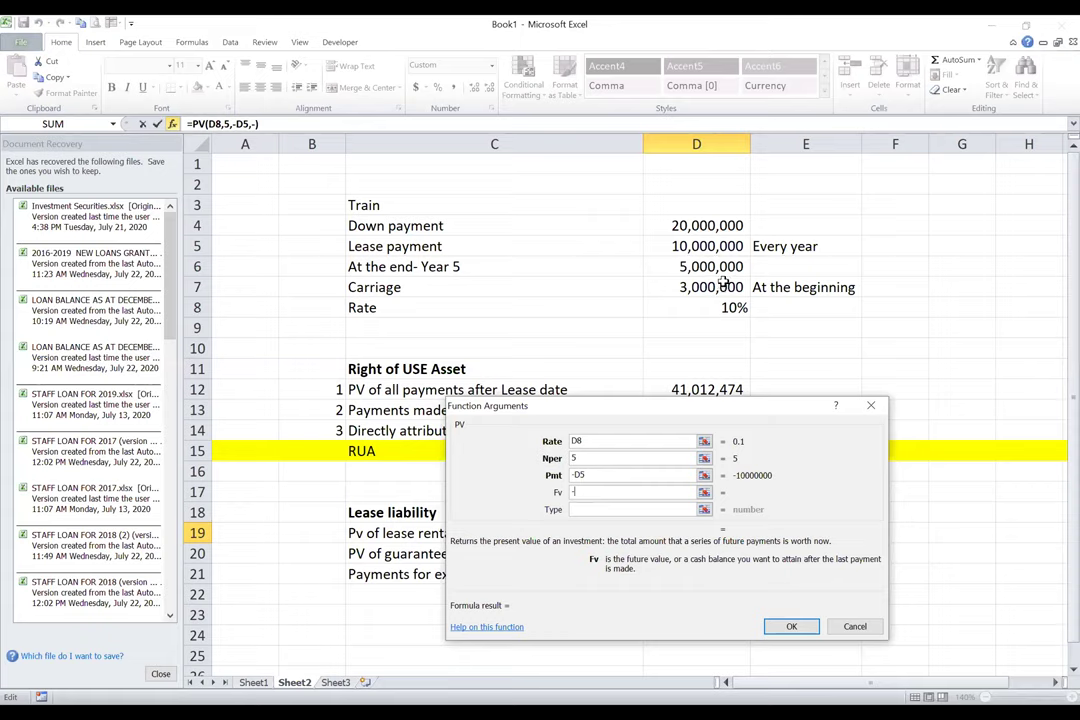
left_click(712, 266)
left_click(591, 509)
type("0")
left_click(791, 627)
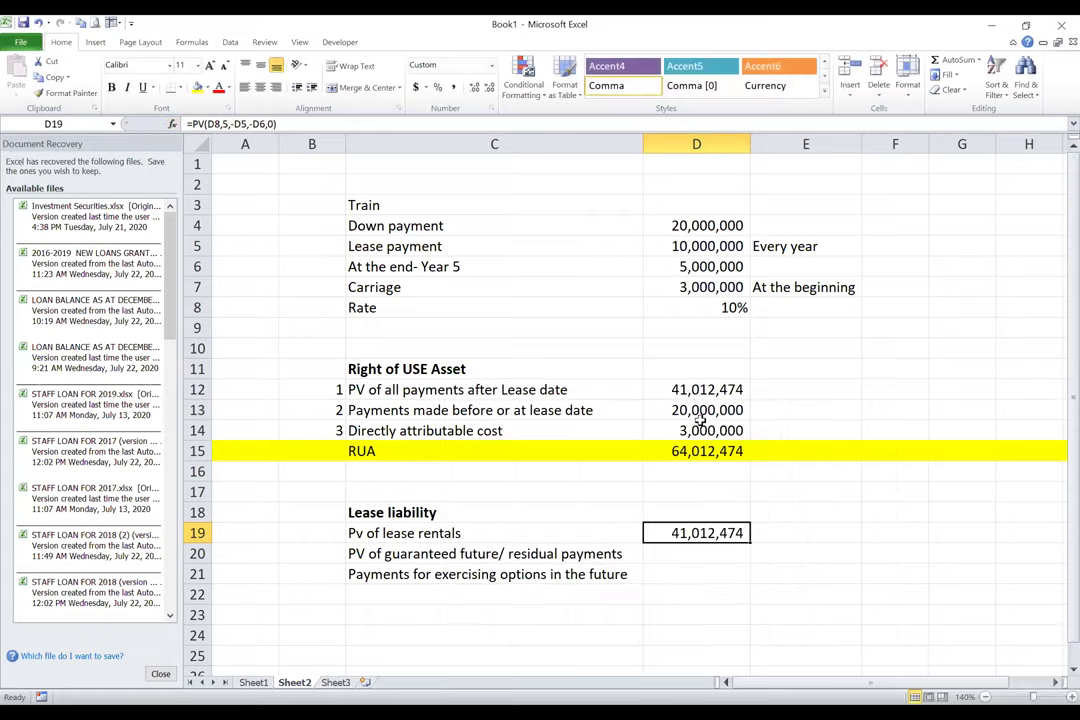
Enter 0 for the guaranteed residual payments in D20 and the option payments in D21.
left_click(672, 556)
type("0")
key("Return")
type("0")
key("Return")
Label C22 "Lease Liabilitu" and total the three liability components in D22 with =SUM(D19:D21).
key("Left")
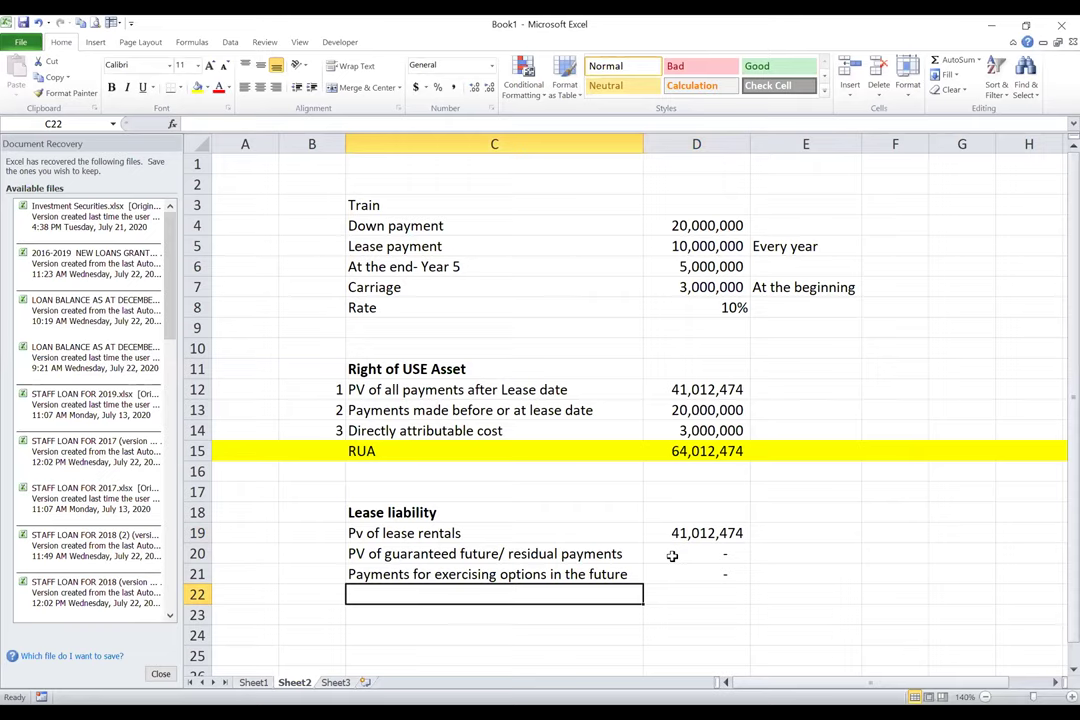
type("Lease Liabilitu")
key("Return")
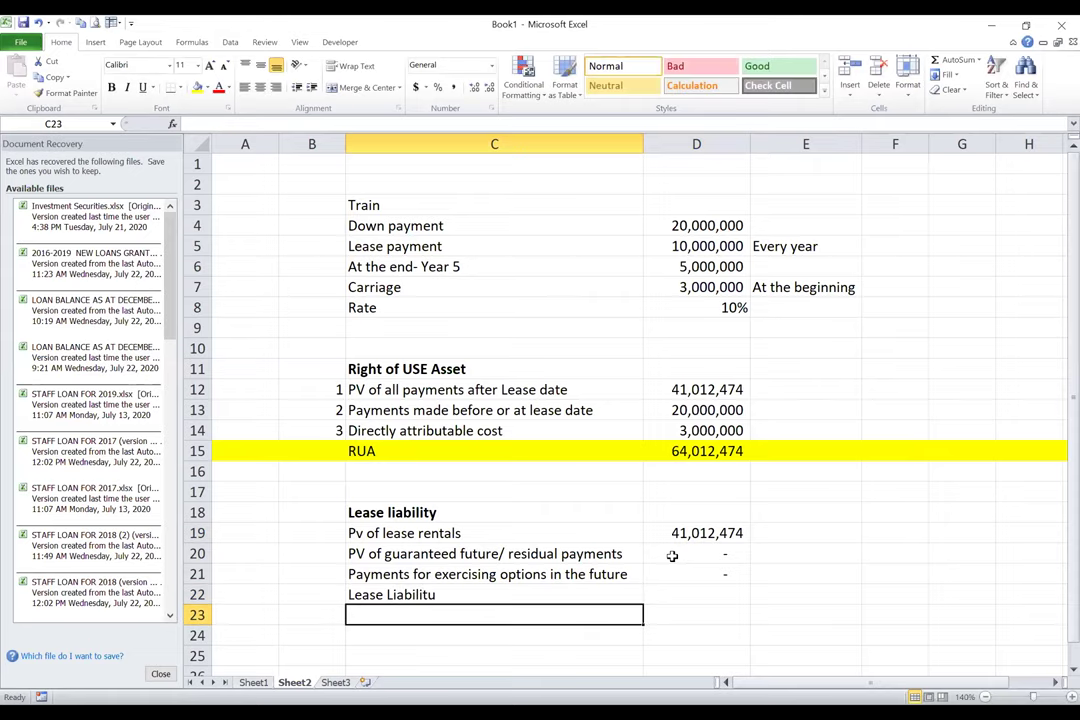
left_click(714, 591)
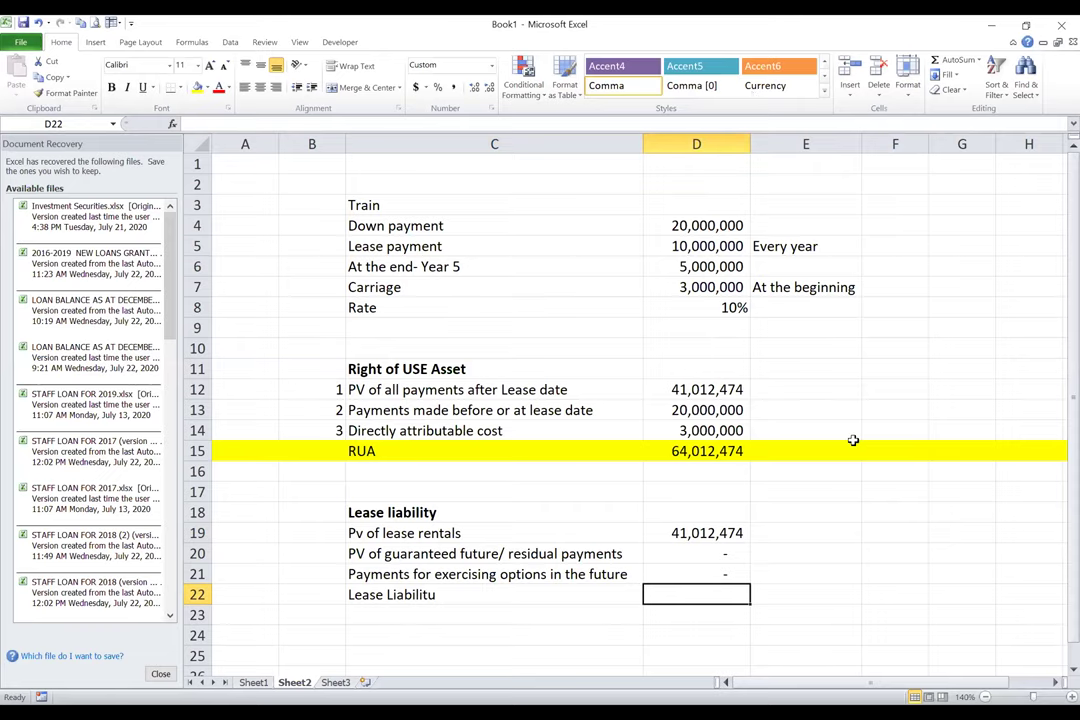
type("=sum(")
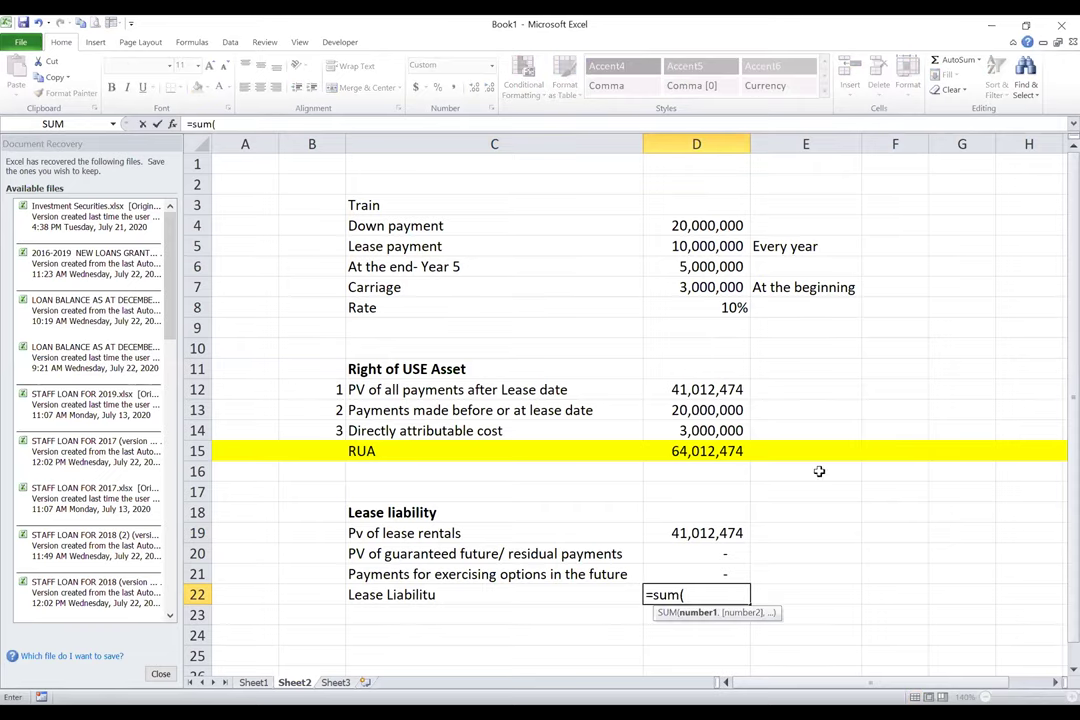
left_click_drag(694, 532, 693, 569)
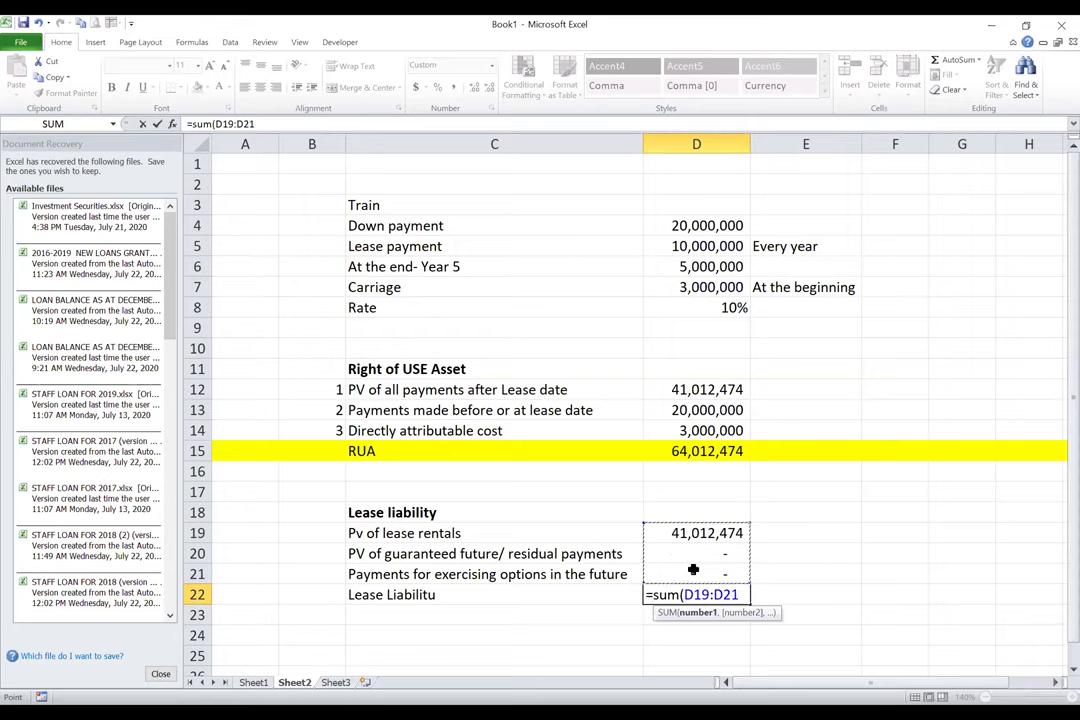
key("Return")
left_click(600, 594)
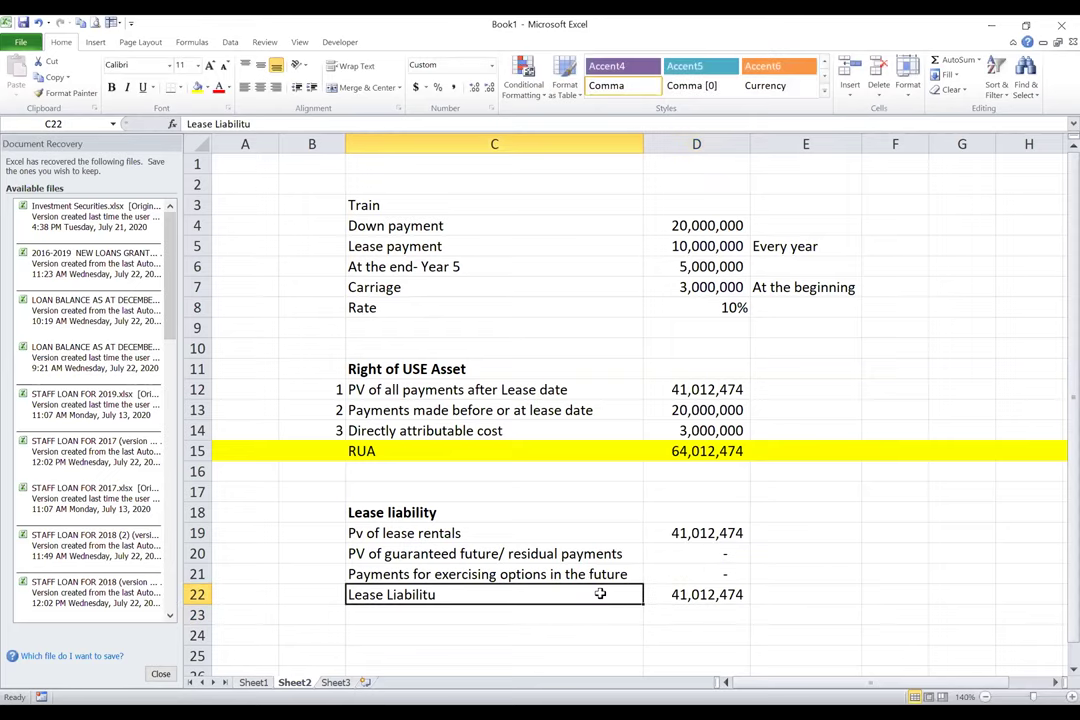
Make the lease liability total row (C22:D22) and the RUA total row (C15:D15) bold.
left_click_drag(600, 594, 670, 595)
key("ctrl+b")
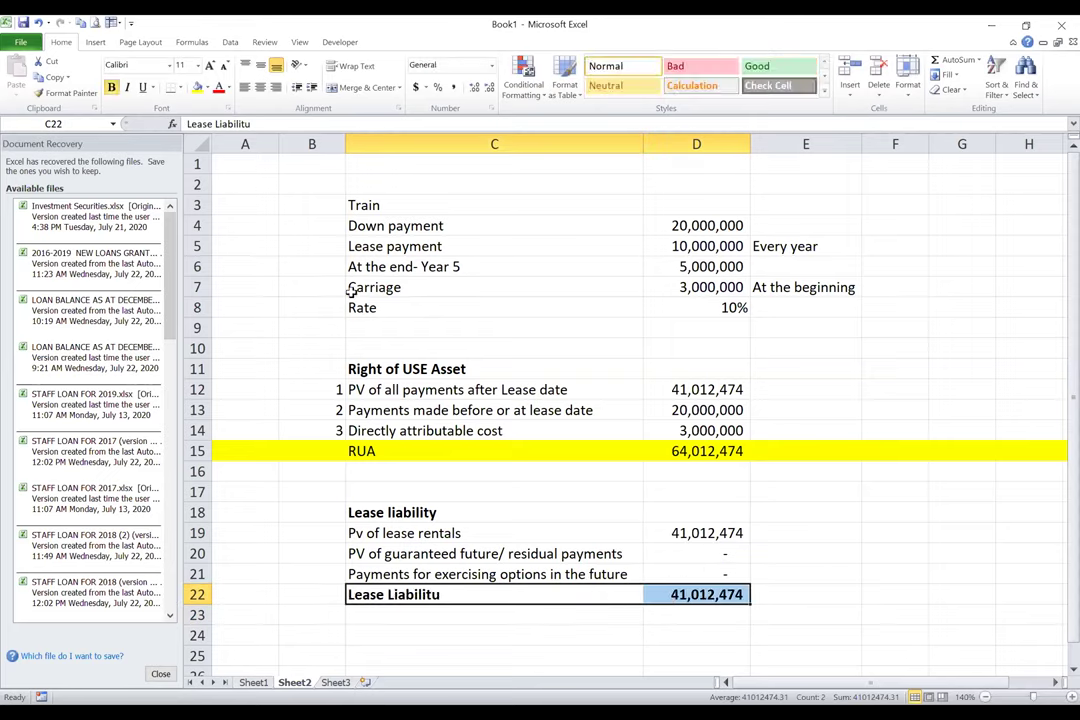
left_click_drag(415, 451, 690, 452)
key("ctrl+b")
left_click(593, 611)
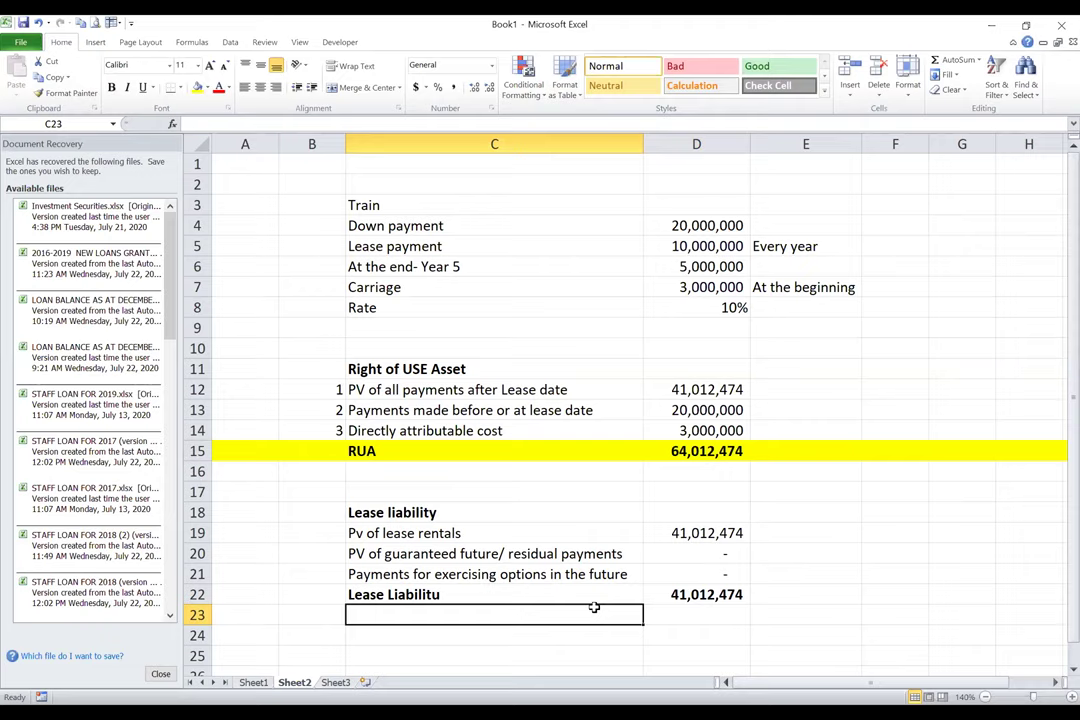
left_click(825, 366)
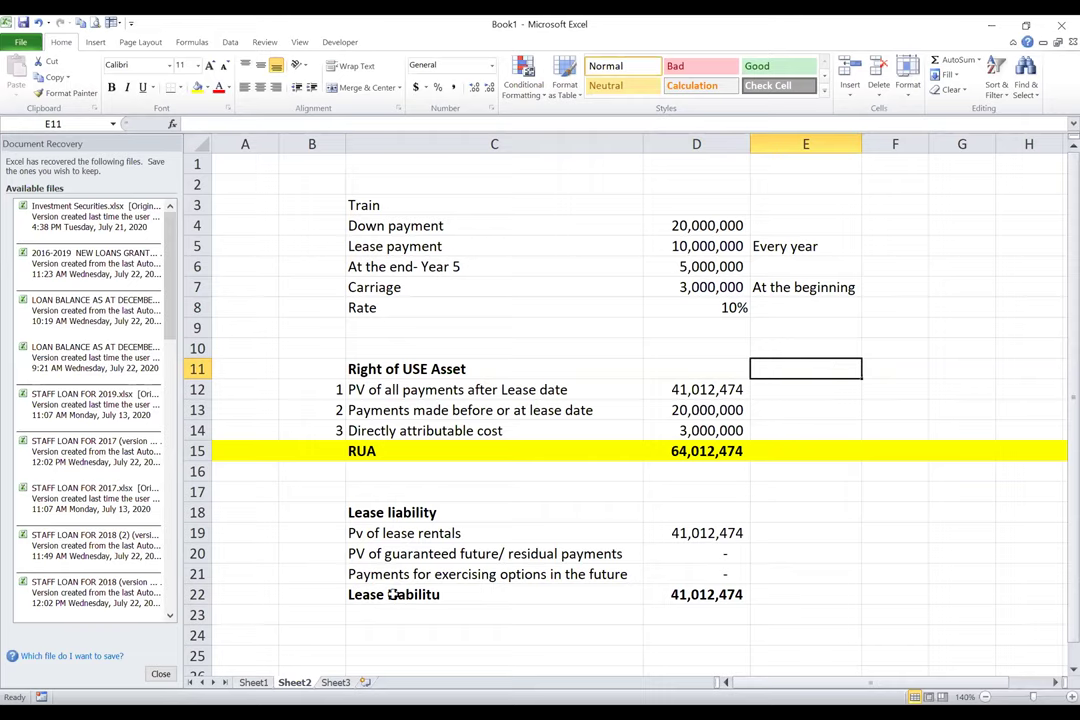
Correct the spelling of the total label in C22 to "Lease Liability".
left_click(352, 592)
left_click(273, 124)
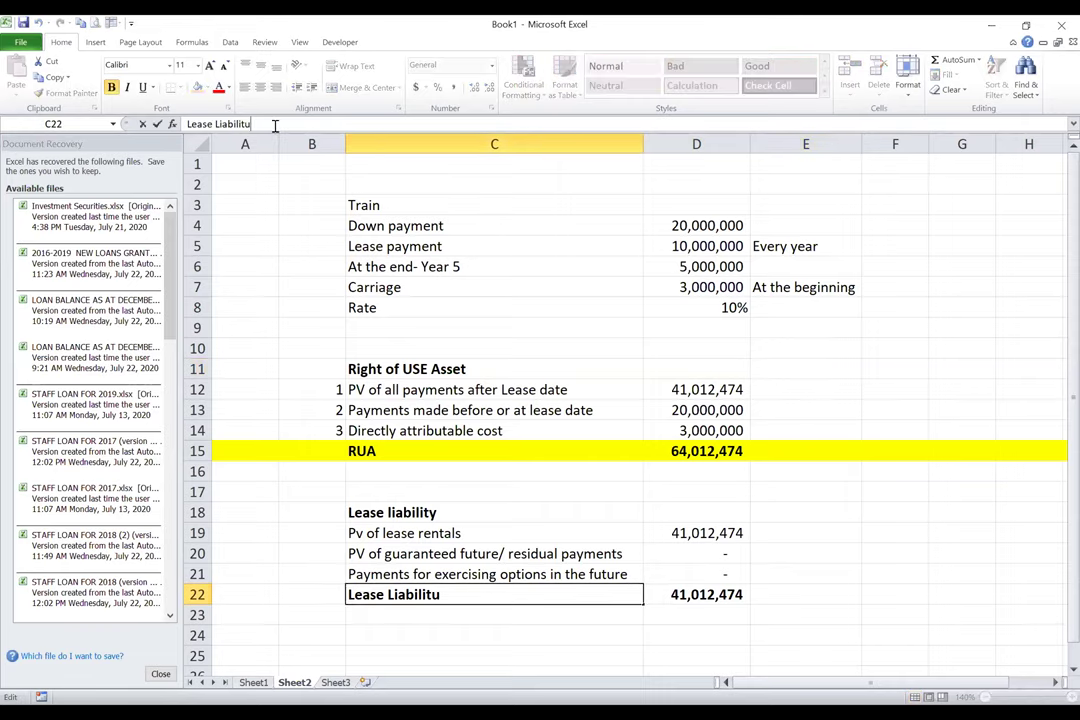
key("BackSpace")
type("y")
key("Return")
left_click(814, 389)
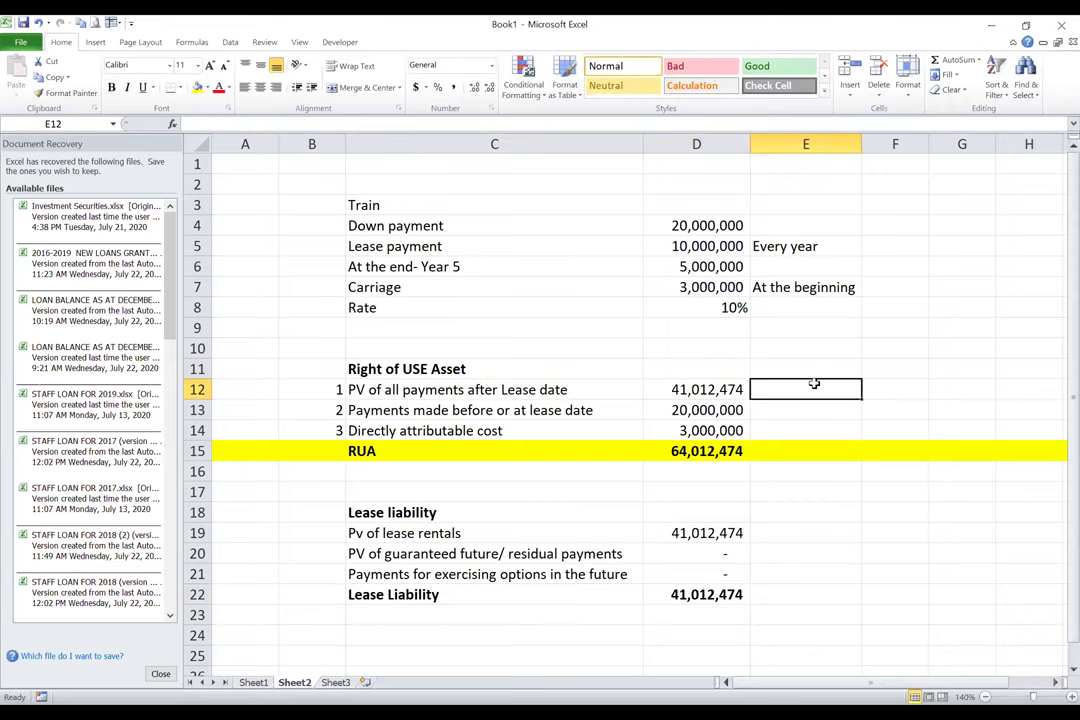
Enter the journal column headings "D" in F10 and "C" in G10.
left_click(907, 345)
type("D")
key("Tab")
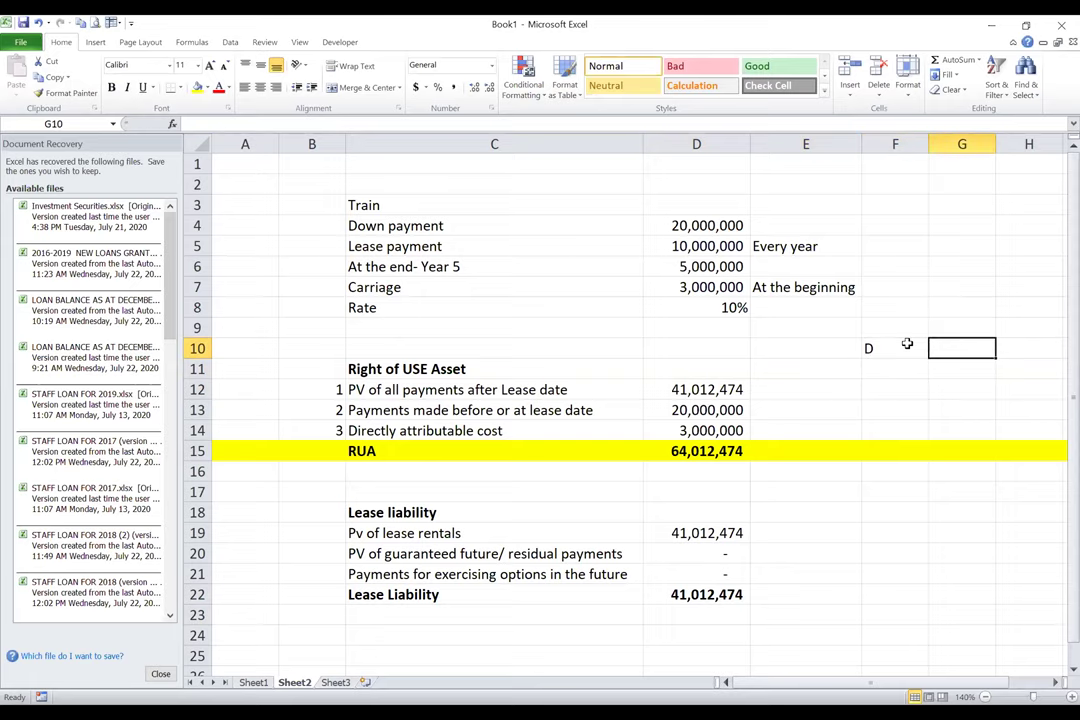
type("C")
key("Return")
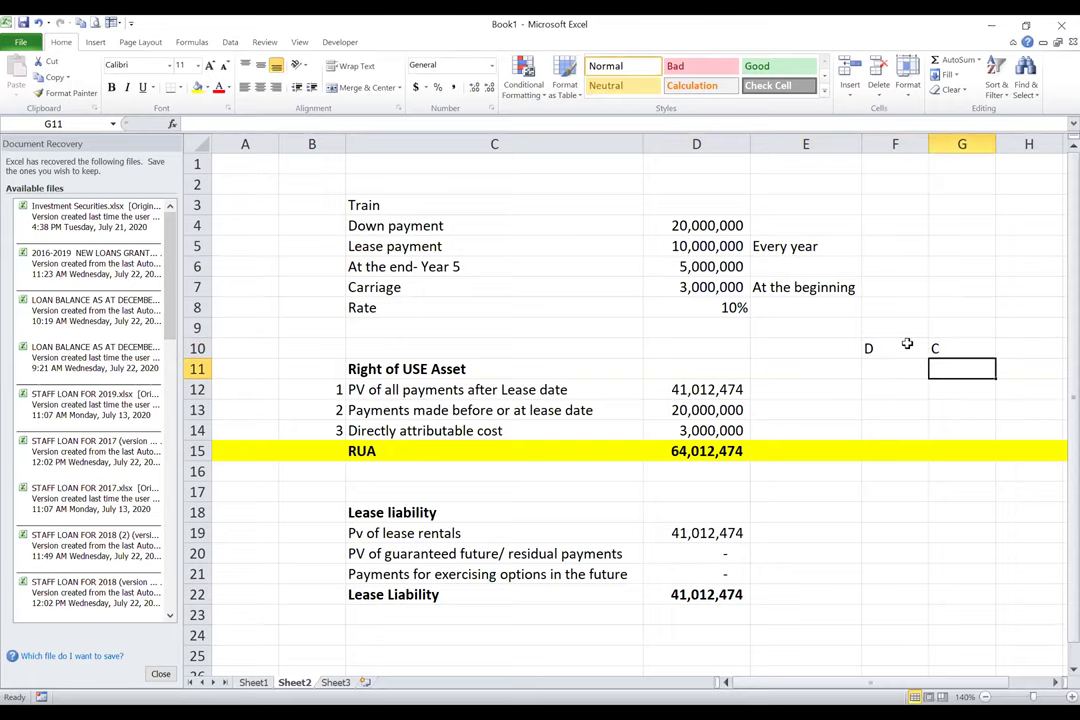
Enter the journal entry labels "Right of use asset" in E11 and "Lease liability" in E12.
left_click(800, 370)
type("Ri")
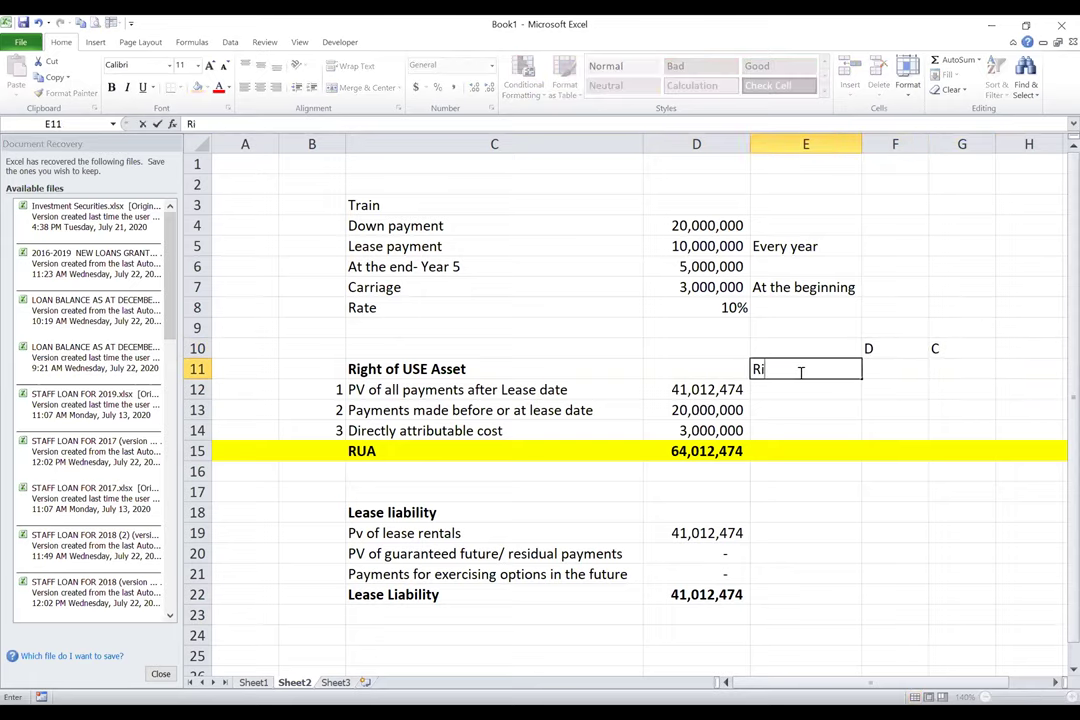
type("ght of use asset")
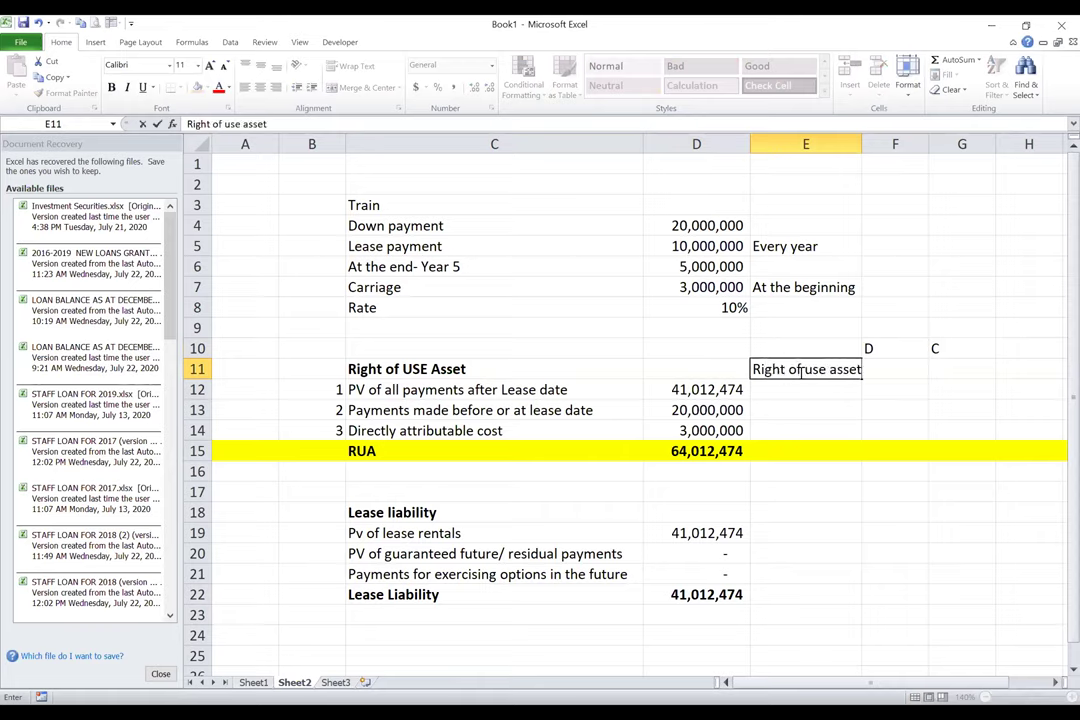
key("Return")
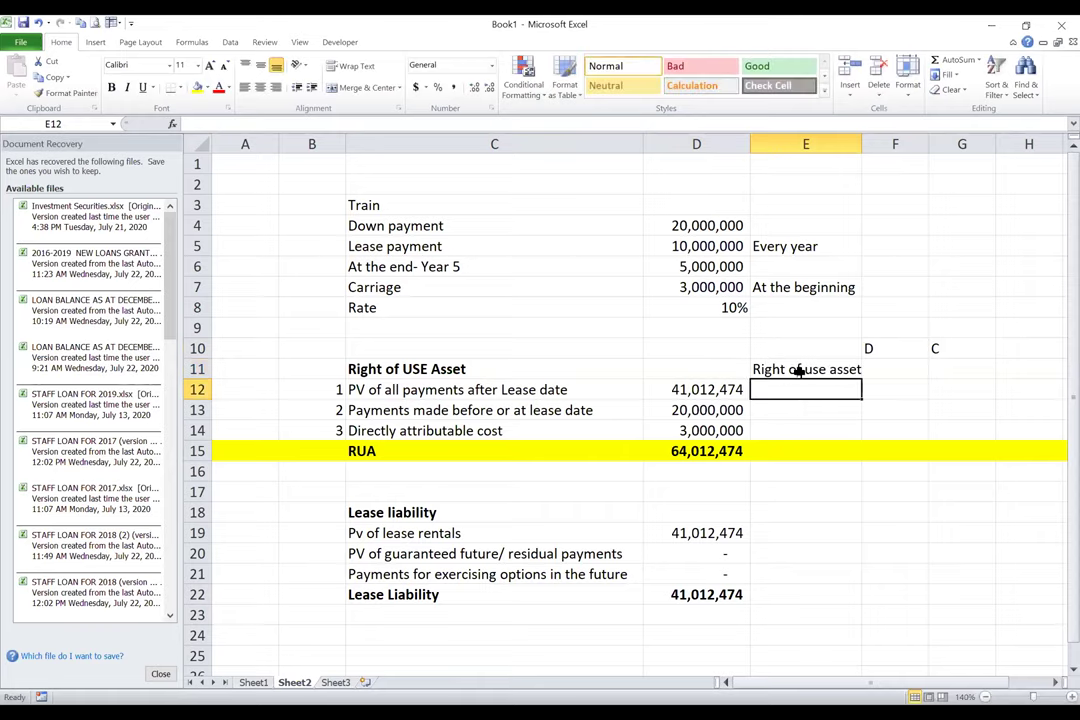
type("Lease ")
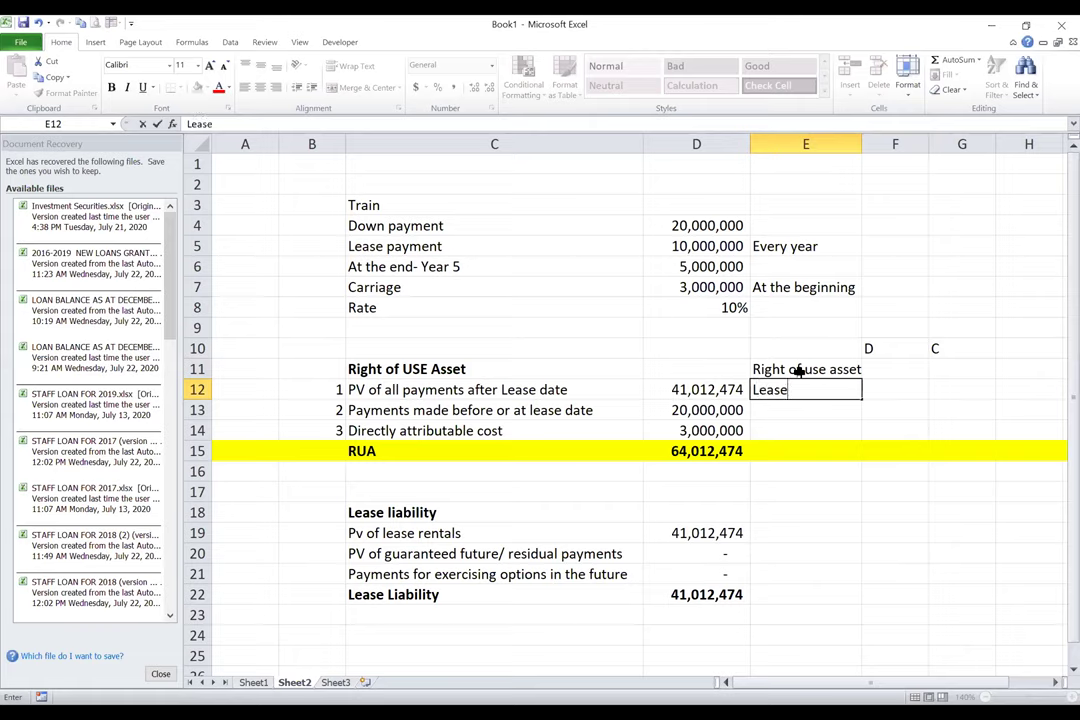
type("liability")
key("Return")
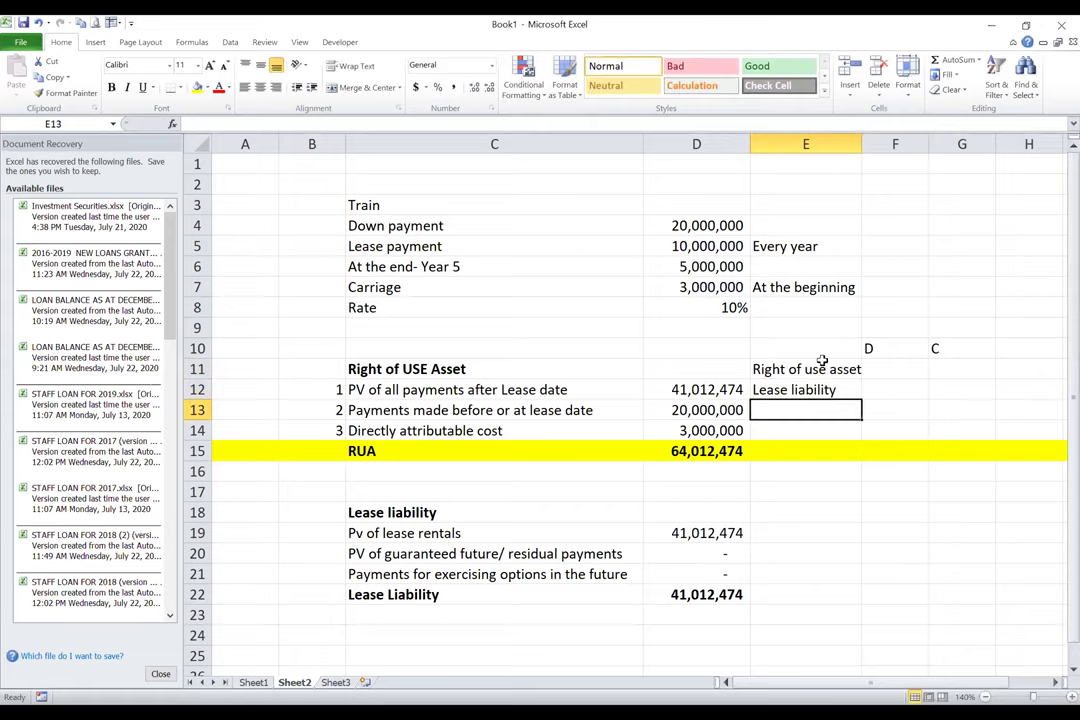
Link the right-of-use asset debit in F11 to D15 and the lease liability credit in G12 to D22.
left_click(890, 365)
type("=")
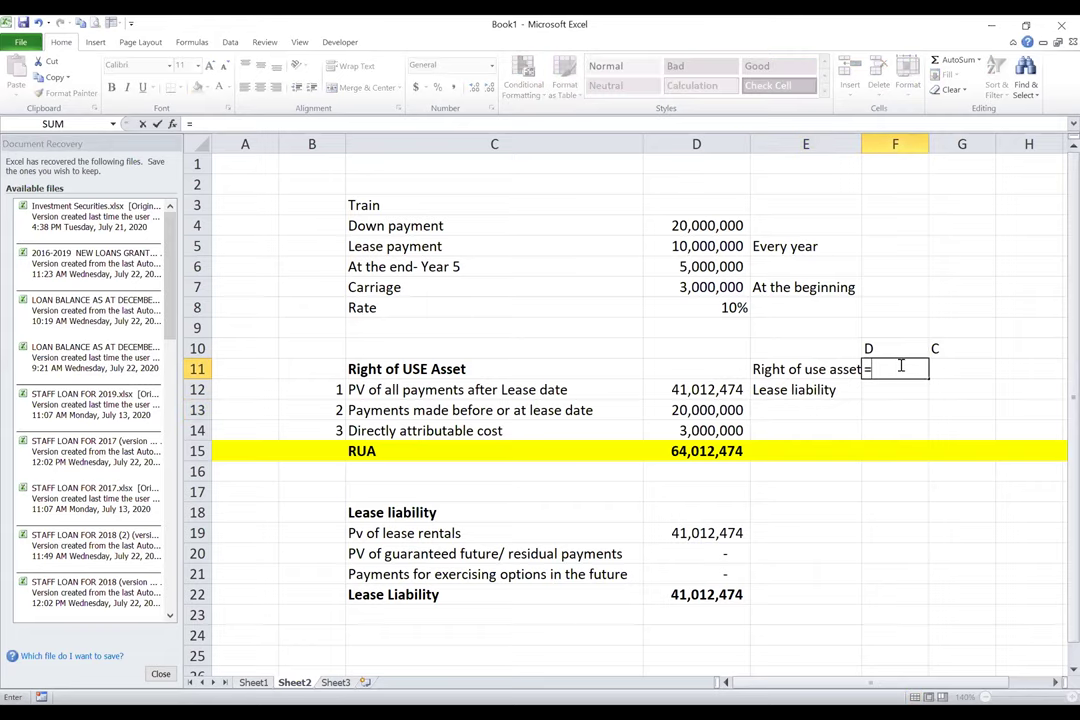
left_click(686, 451)
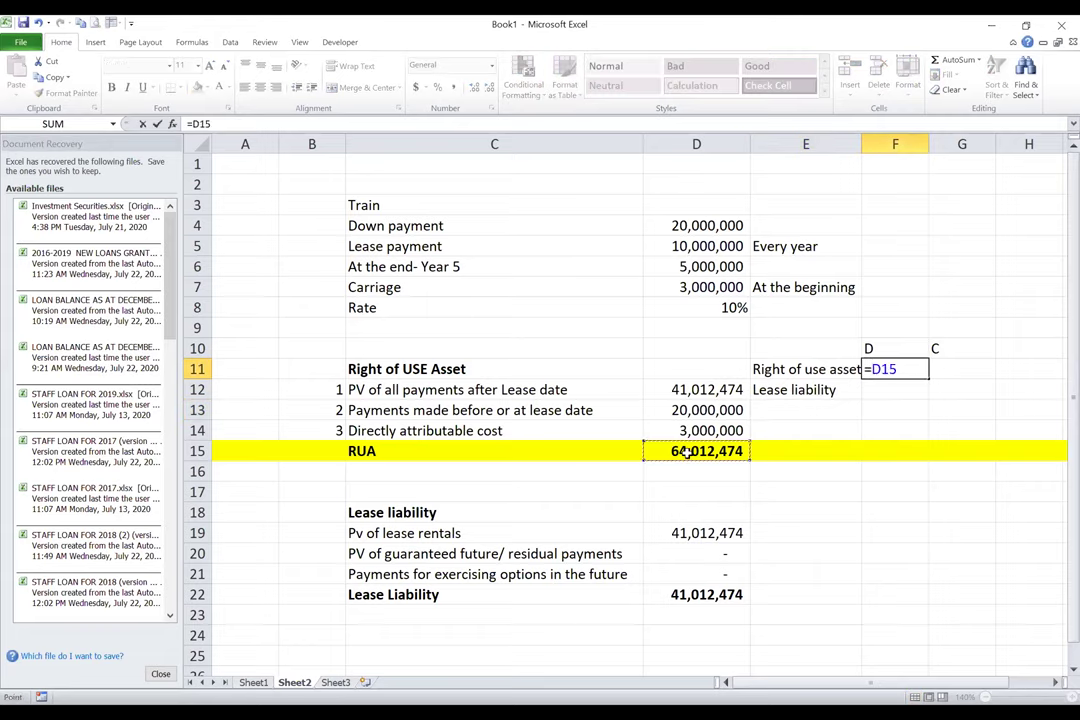
key("Return")
left_click(974, 391)
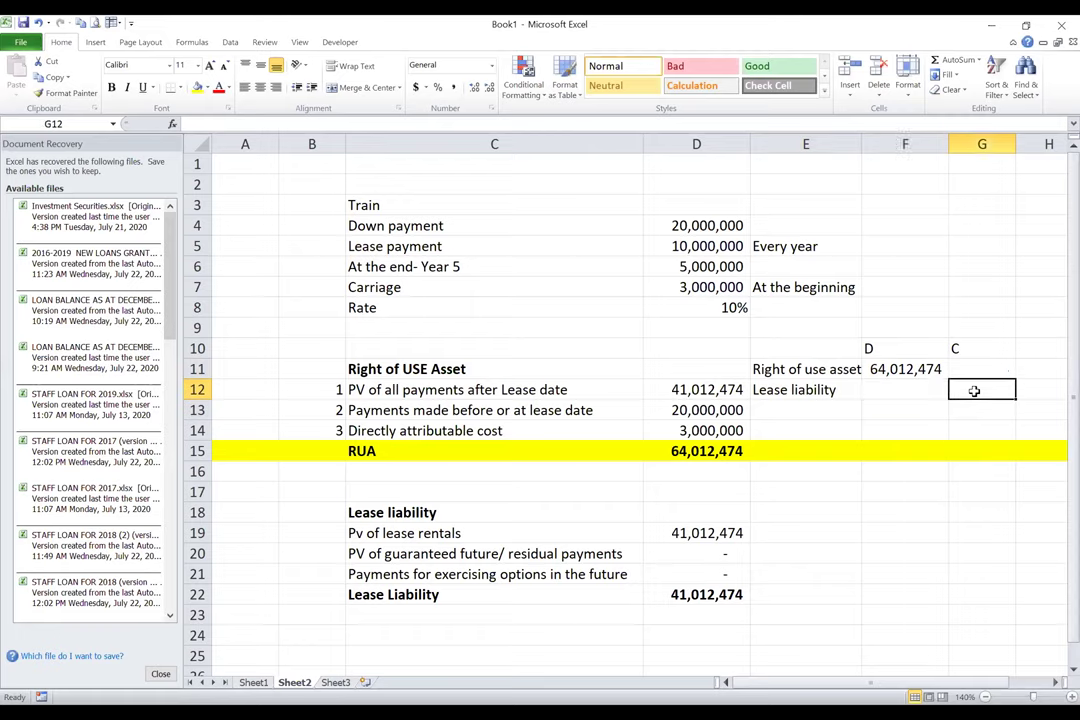
type("=")
left_click(698, 596)
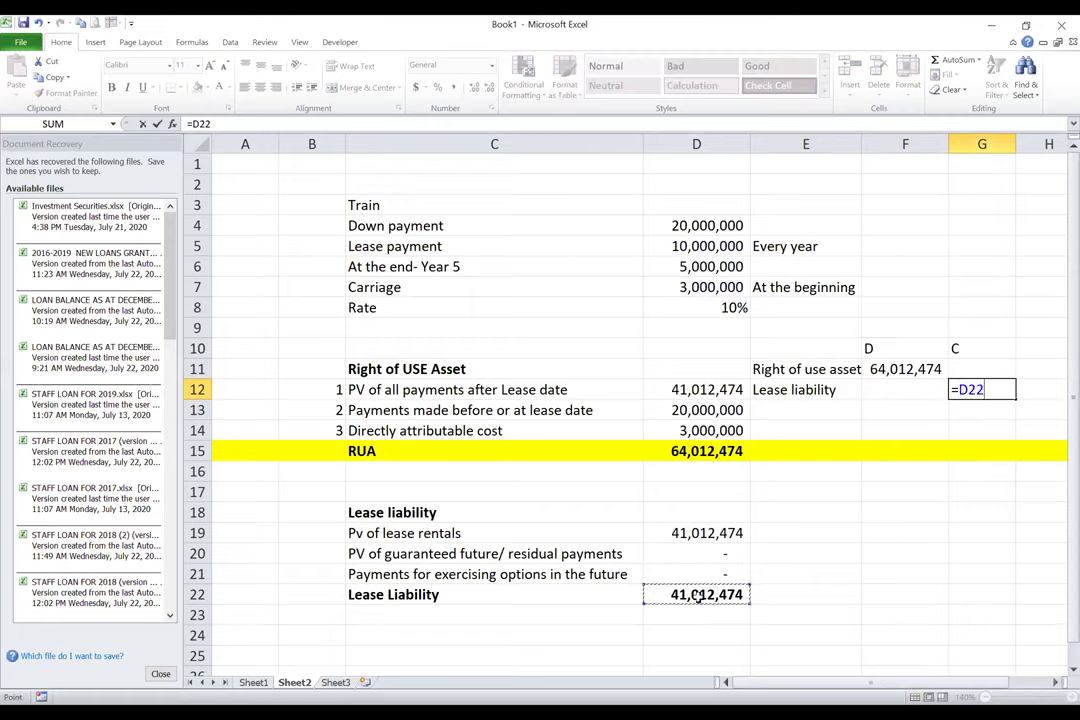
key("Return")
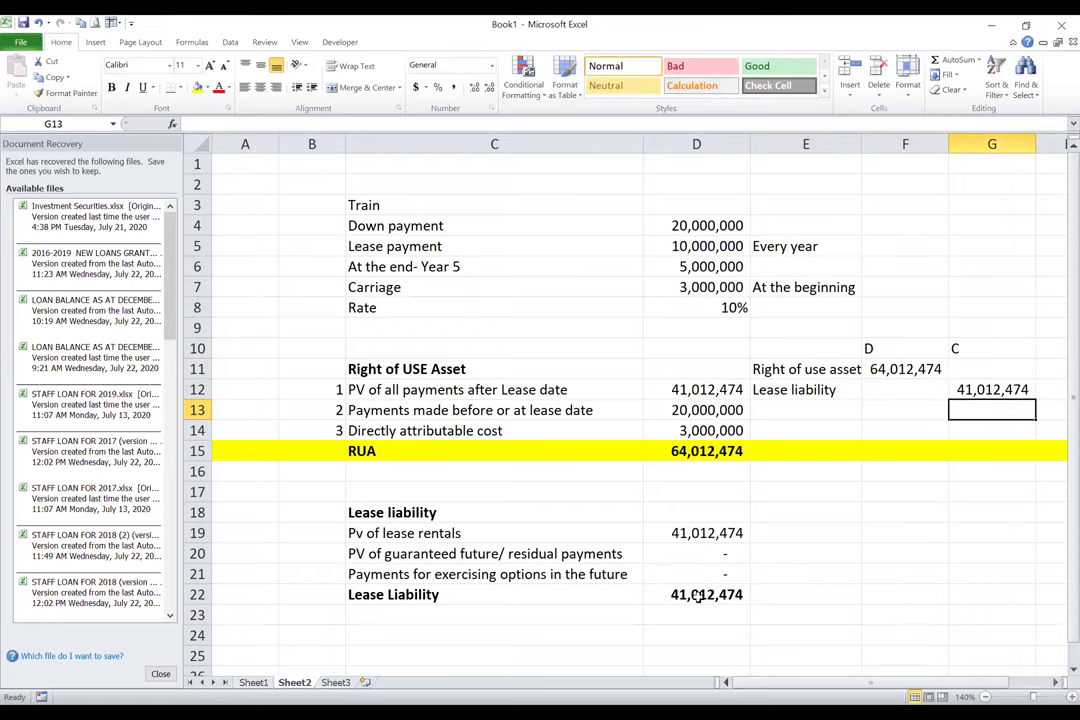
Add the account label "Bank" in E13 below the lease liability entry.
left_click(820, 412)
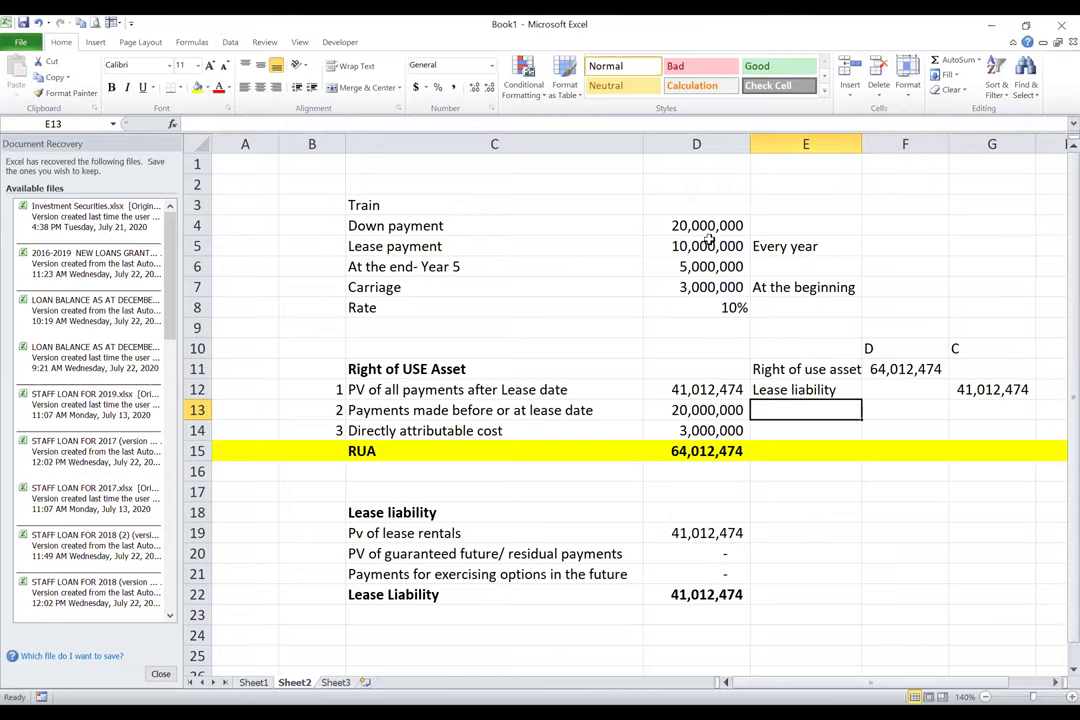
type("Bank")
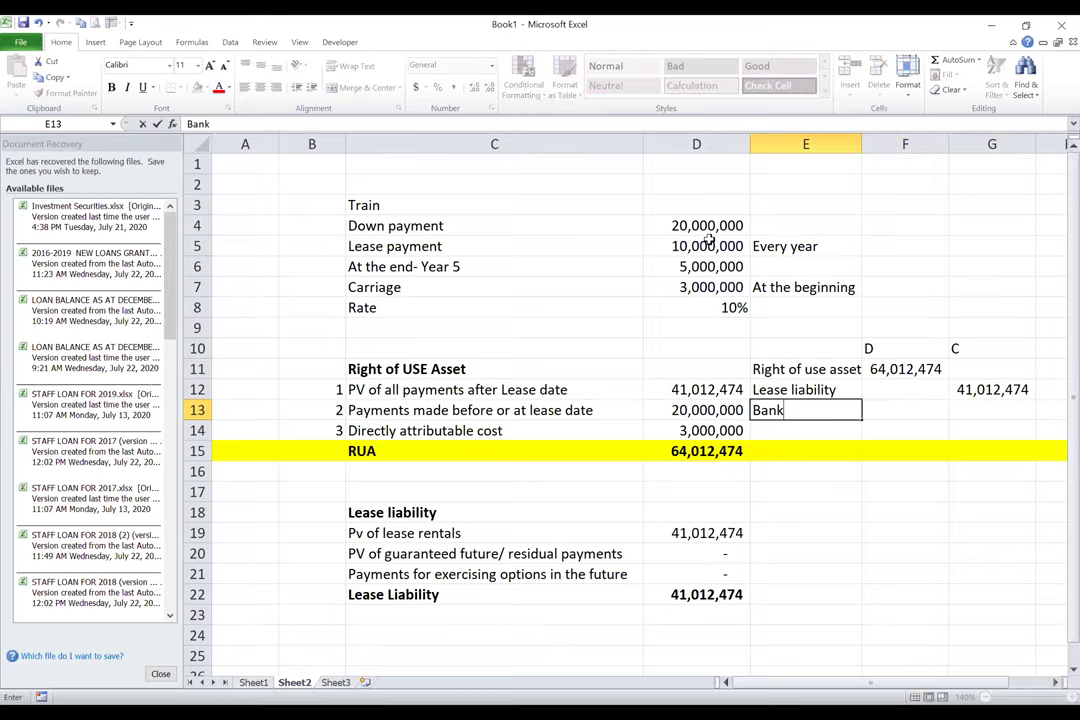
key("Return")
Enter the down payment as the bank amount in F13 with =D4.
key("Up")
key("Right")
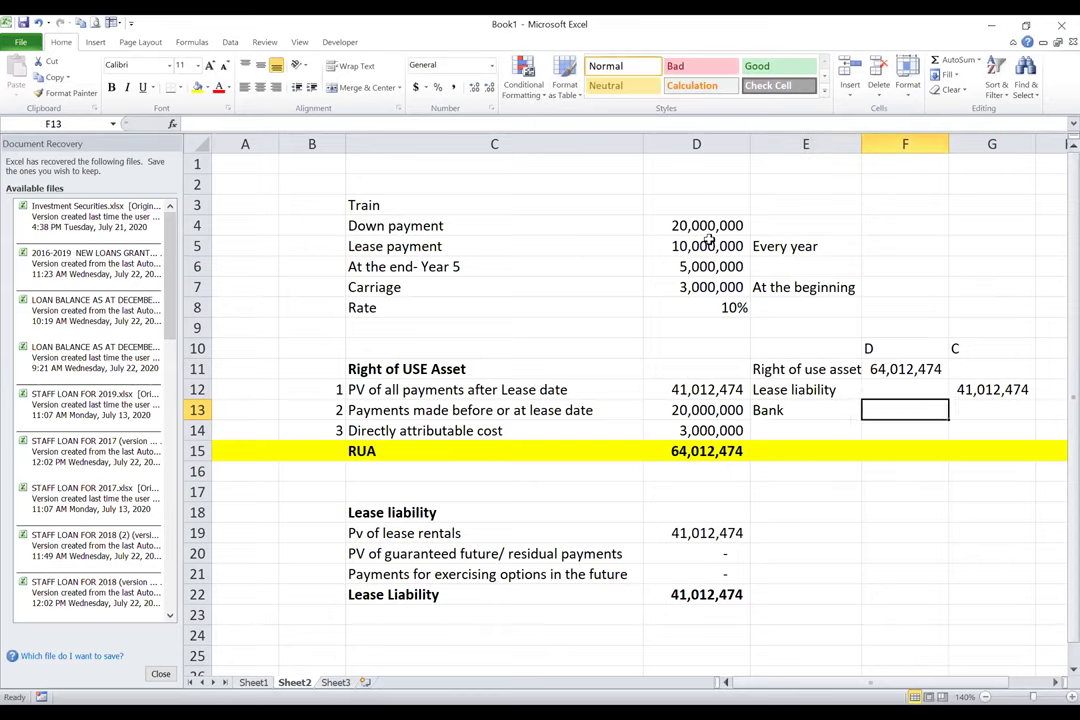
type("=")
left_click(710, 225)
key("Return")
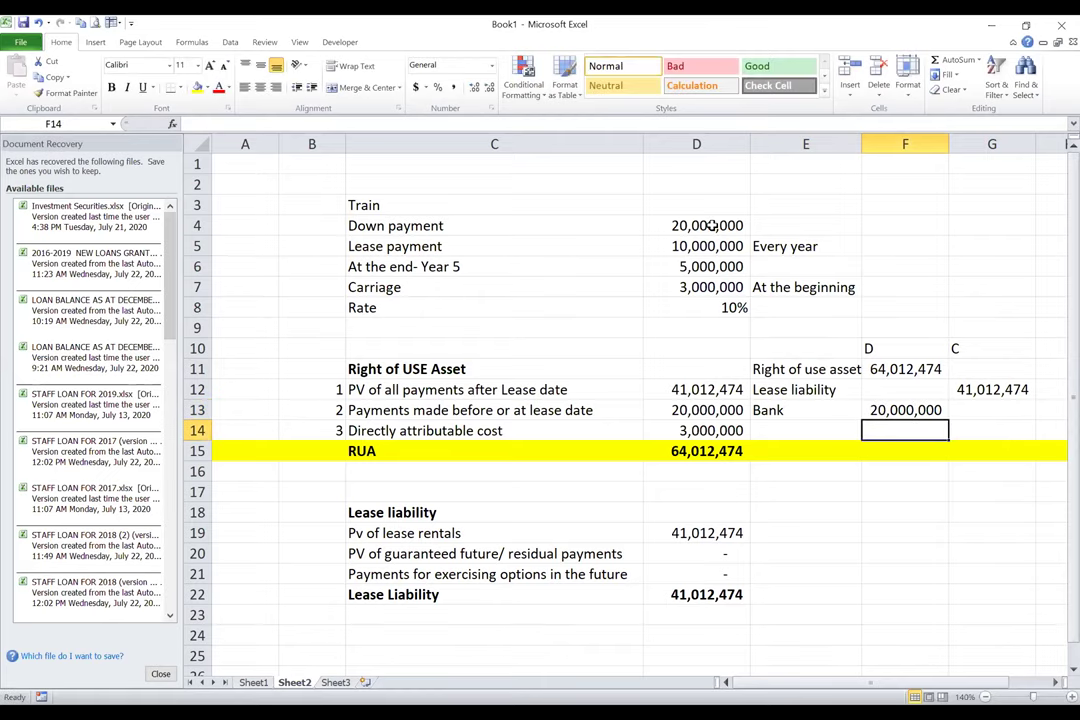
Label E14 "Carriage exp" and link its amount in F14 to D7.
key("Left")
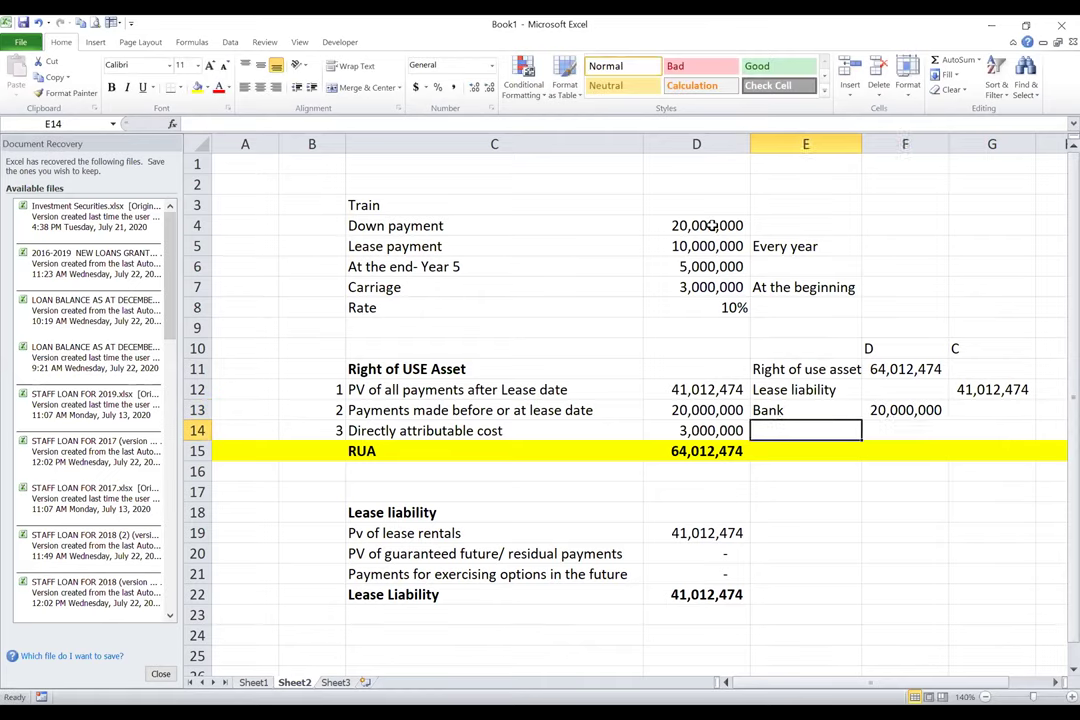
type("Carriag")
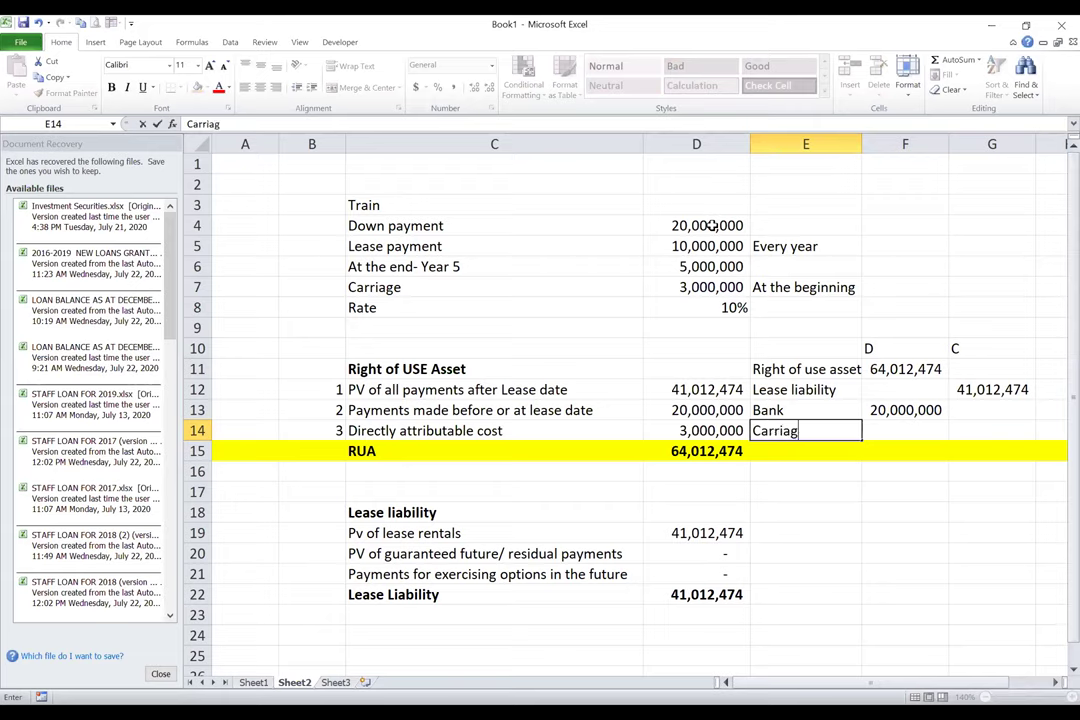
type("e exp")
key("Return")
key("Up")
key("Right")
type("=")
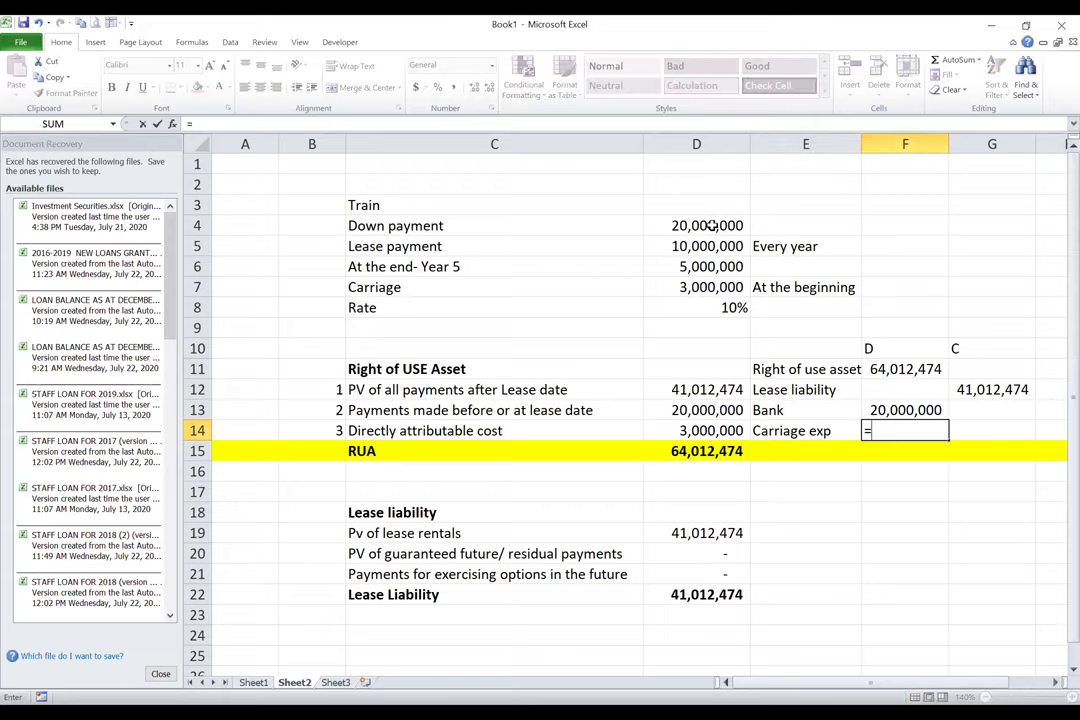
left_click(728, 288)
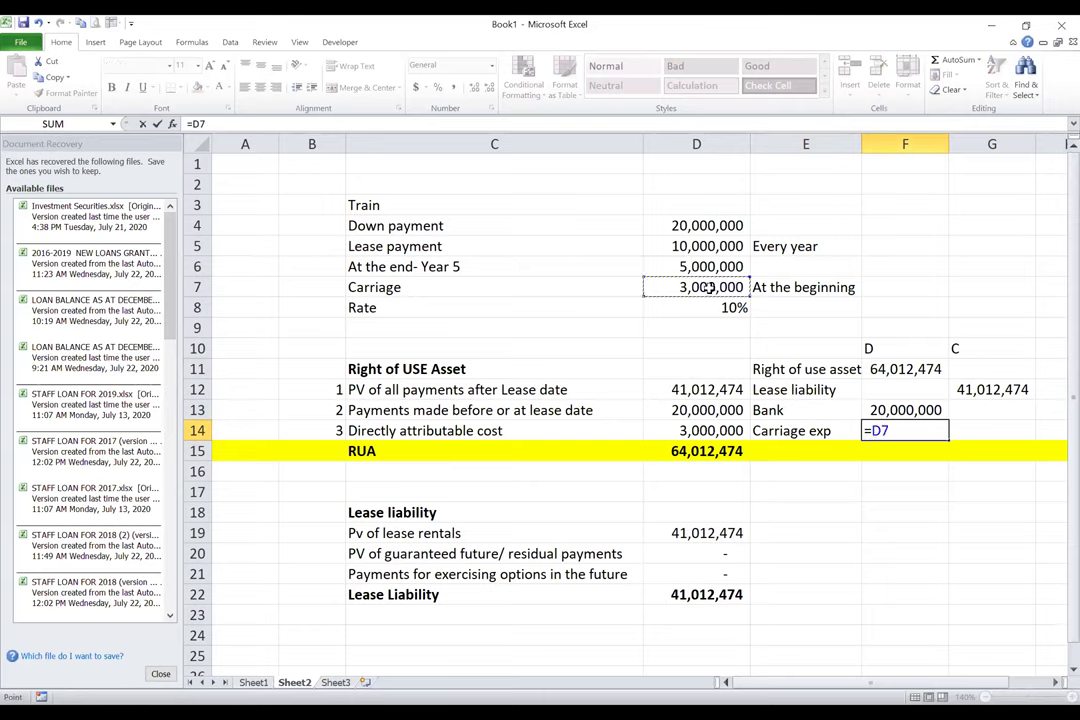
key("Return")
left_click_drag(905, 369, 905, 451)
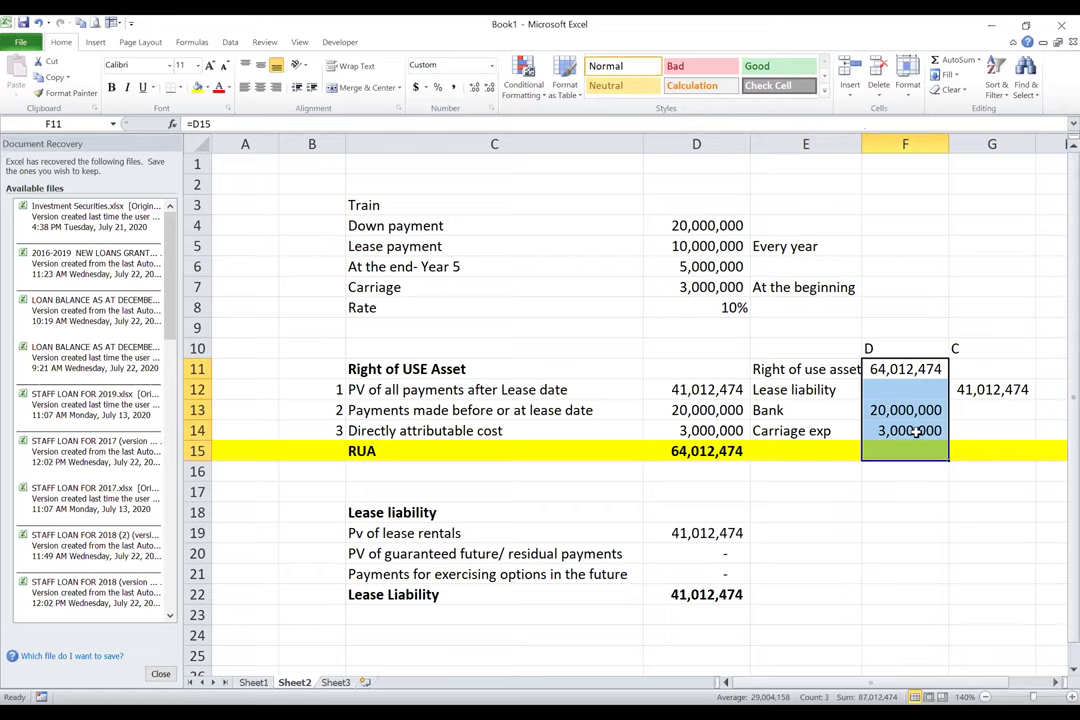
left_click_drag(911, 368, 905, 425)
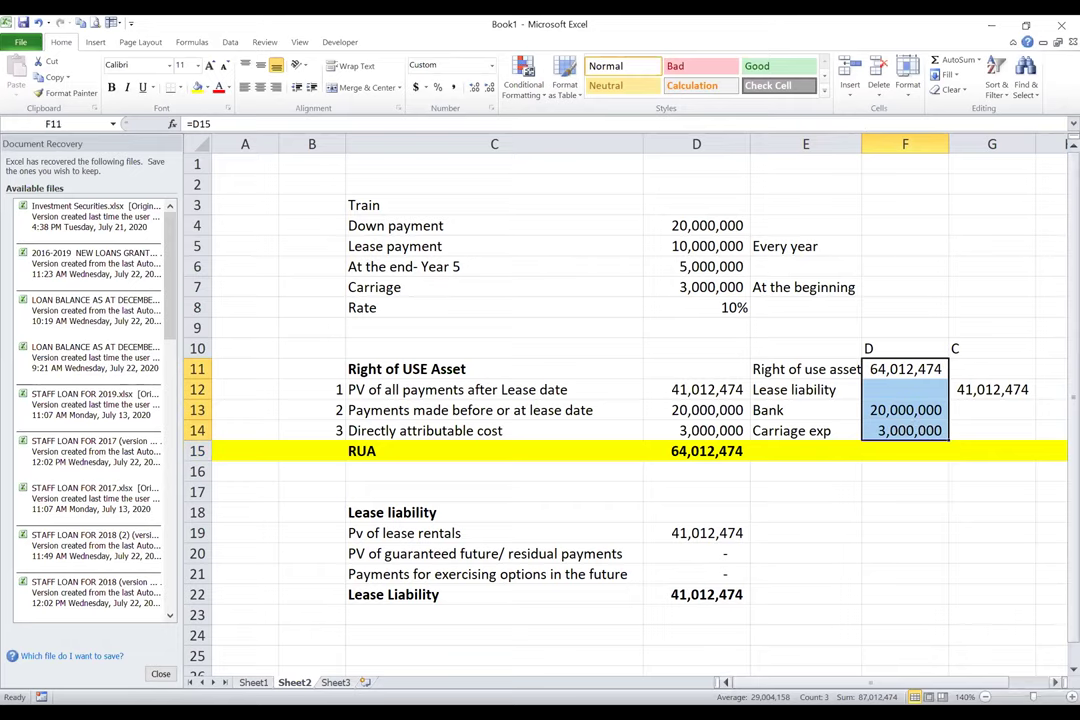
left_click(910, 449)
Clear the bank amount in F13, and the carriage amount and label in F14 and E14.
left_click(896, 412)
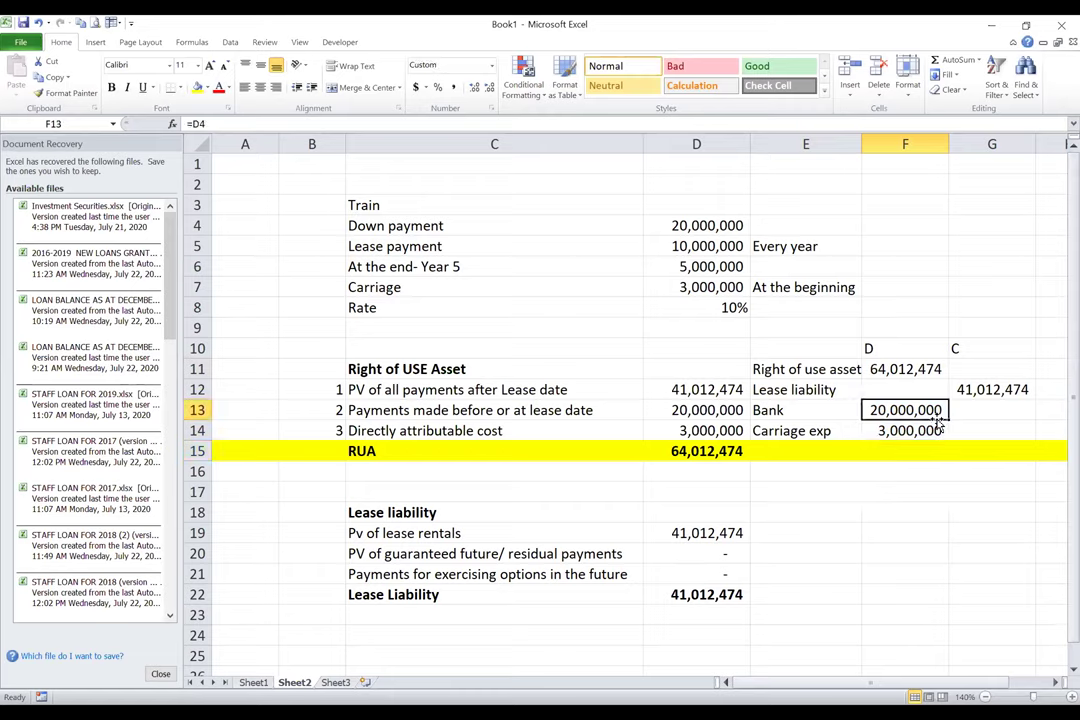
key("Delete")
key("Right")
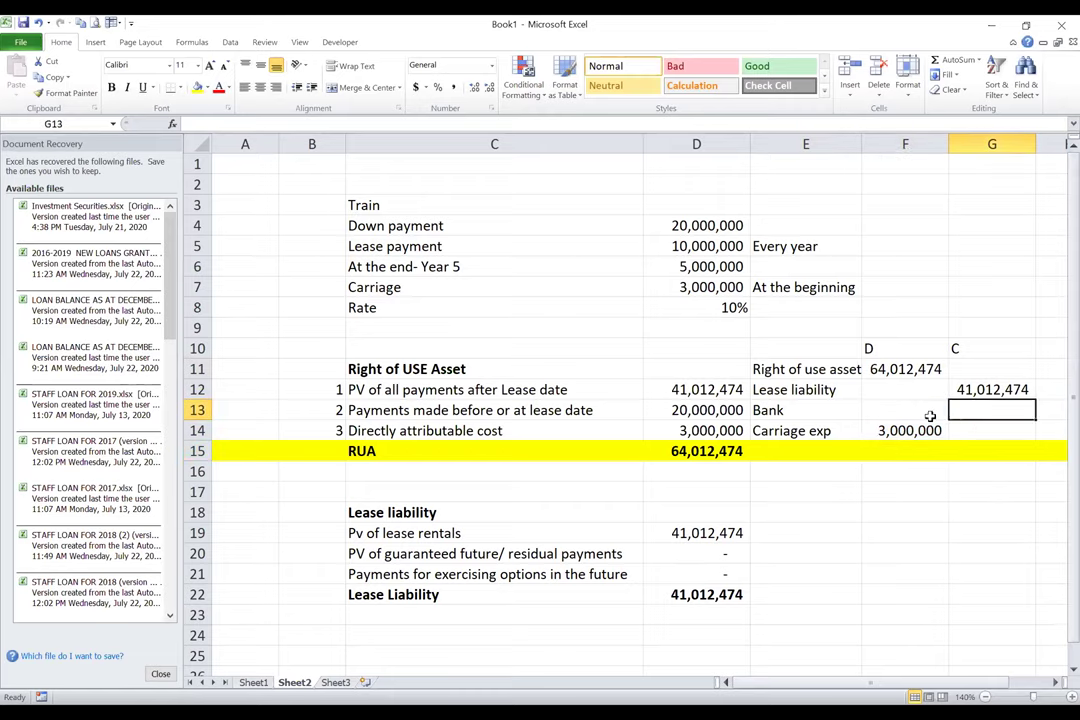
type("=")
key("Escape")
left_click(935, 430)
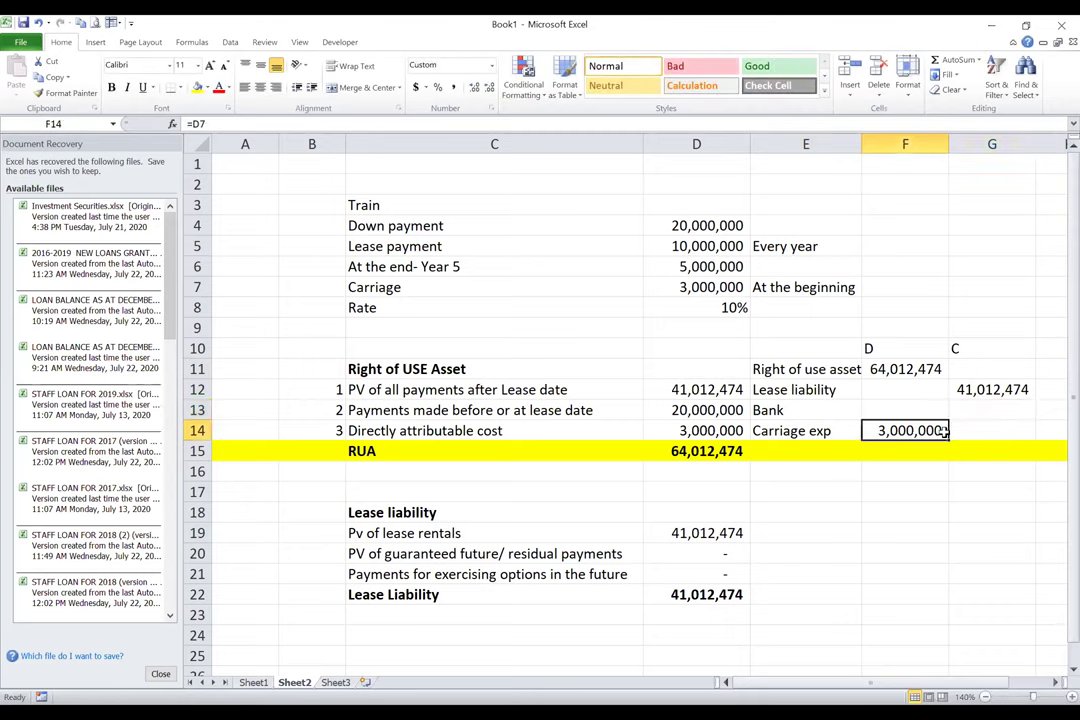
key("Delete")
key("Left")
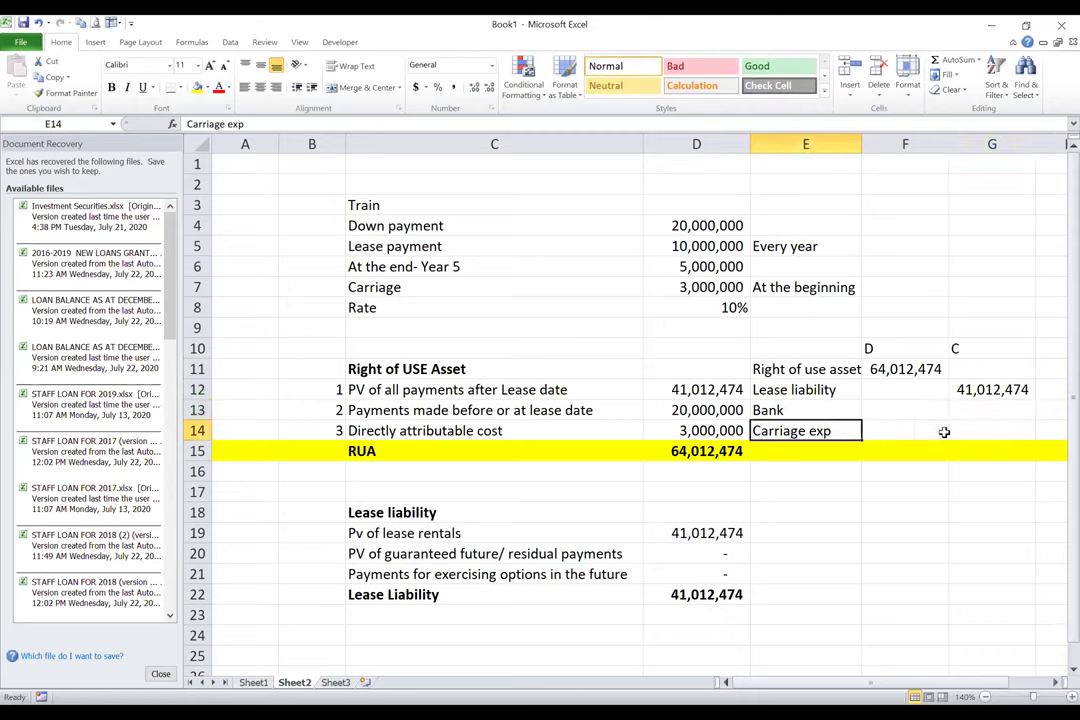
key("Delete")
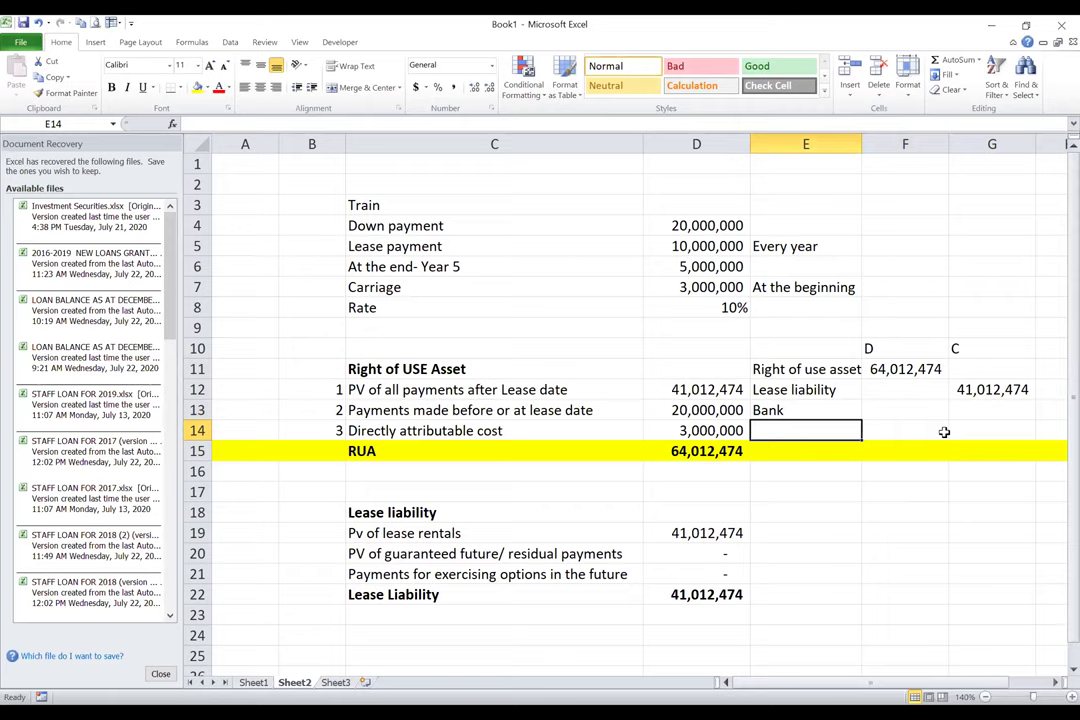
Enter the label "Bank- (Carriage)" in E14.
type("Bab")
key("BackSpace")
type("nk- (Carriage)")
left_click(790, 471)
Extend the bank label in E13 to read "Bank- Down payment".
left_click(805, 410)
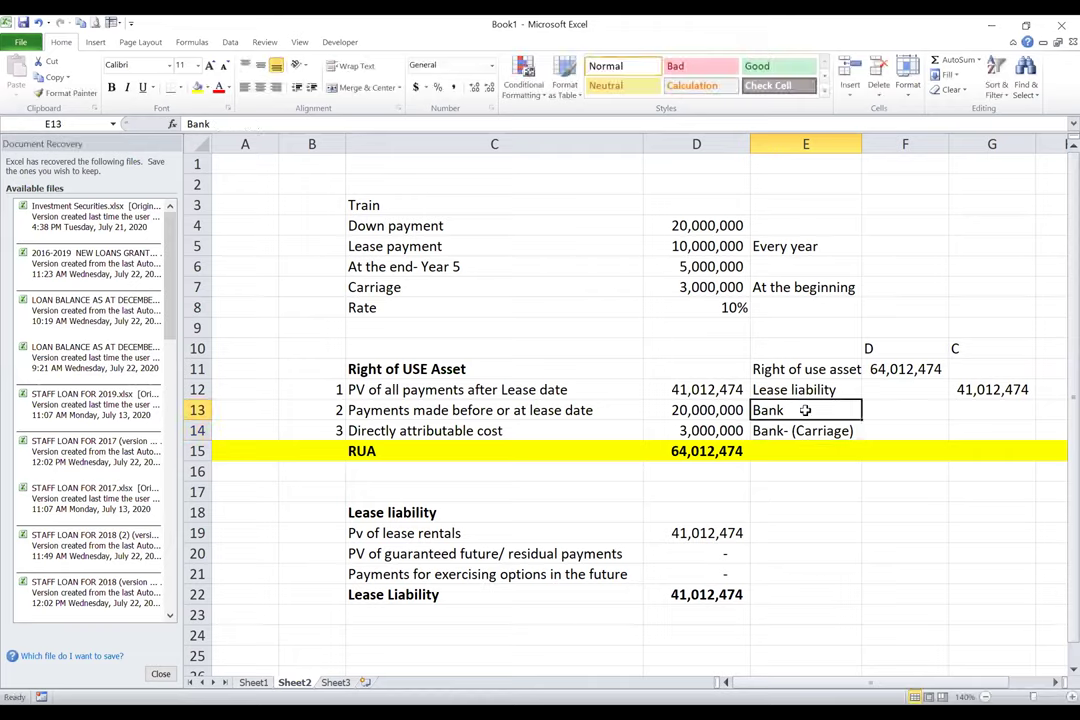
double_click(806, 410)
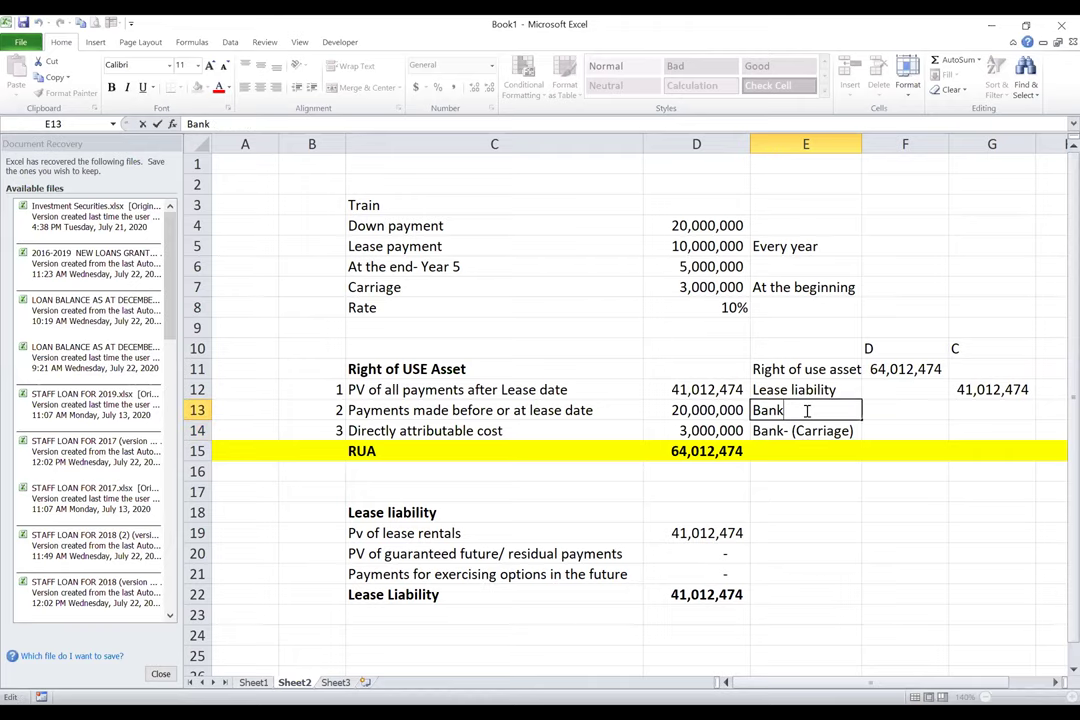
type("- ")
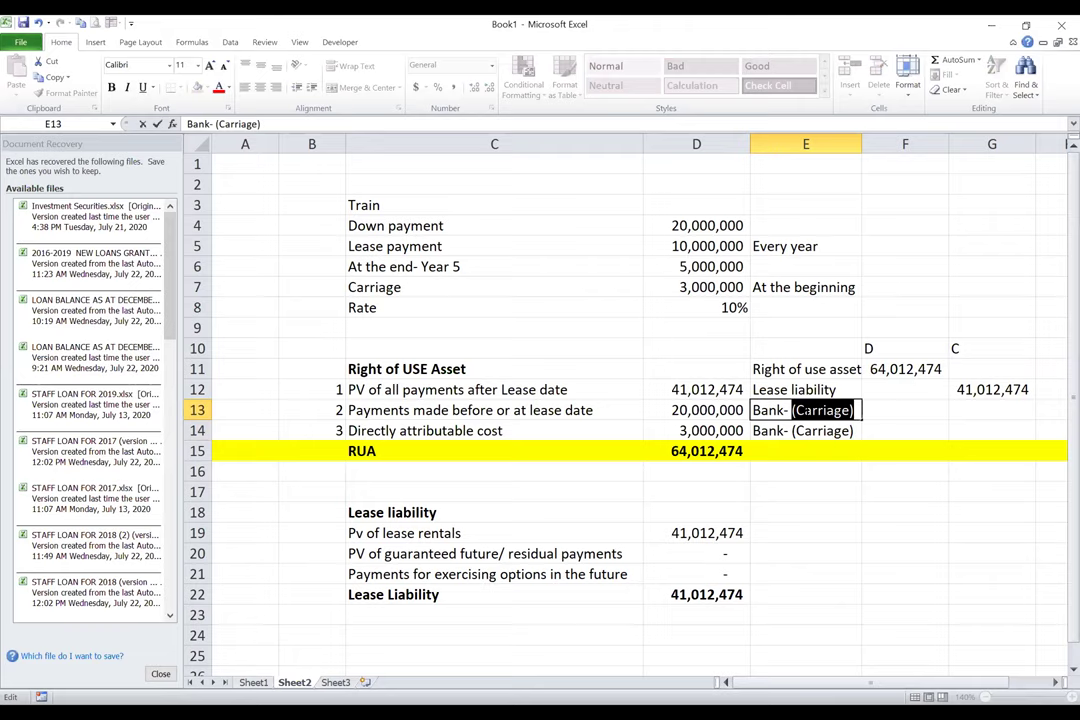
type("Down payment")
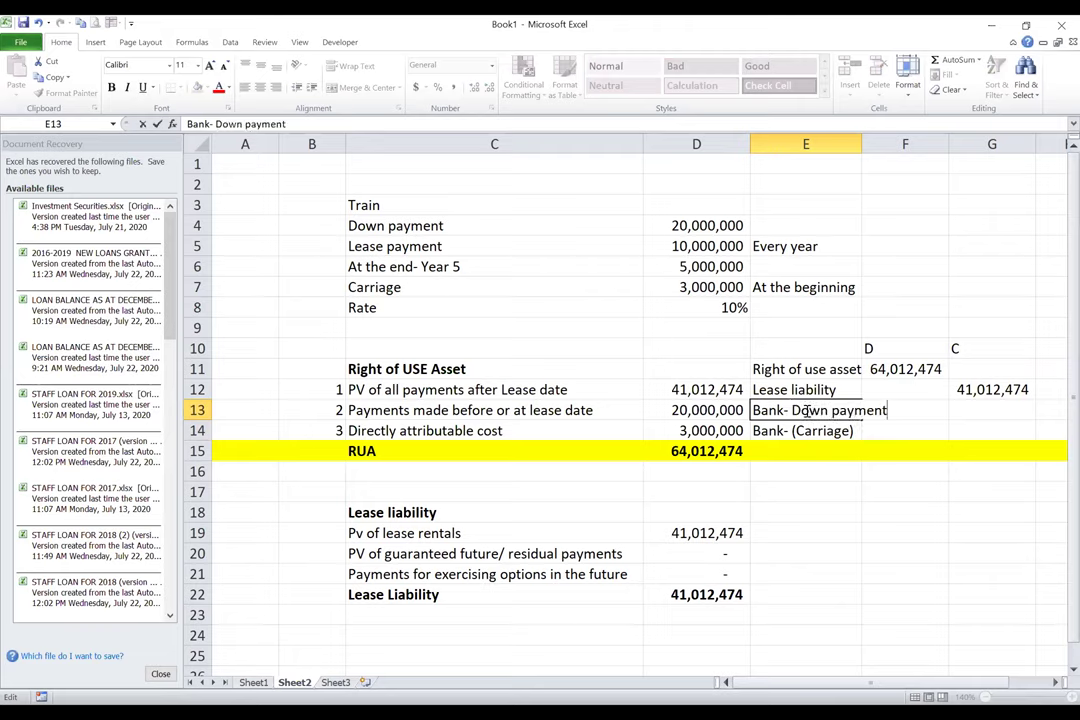
key("Return")
Fill the credit amounts for both bank lines, linking G13 to the down payment with =D4 and G14 to the carriage in D7.
left_click(995, 406)
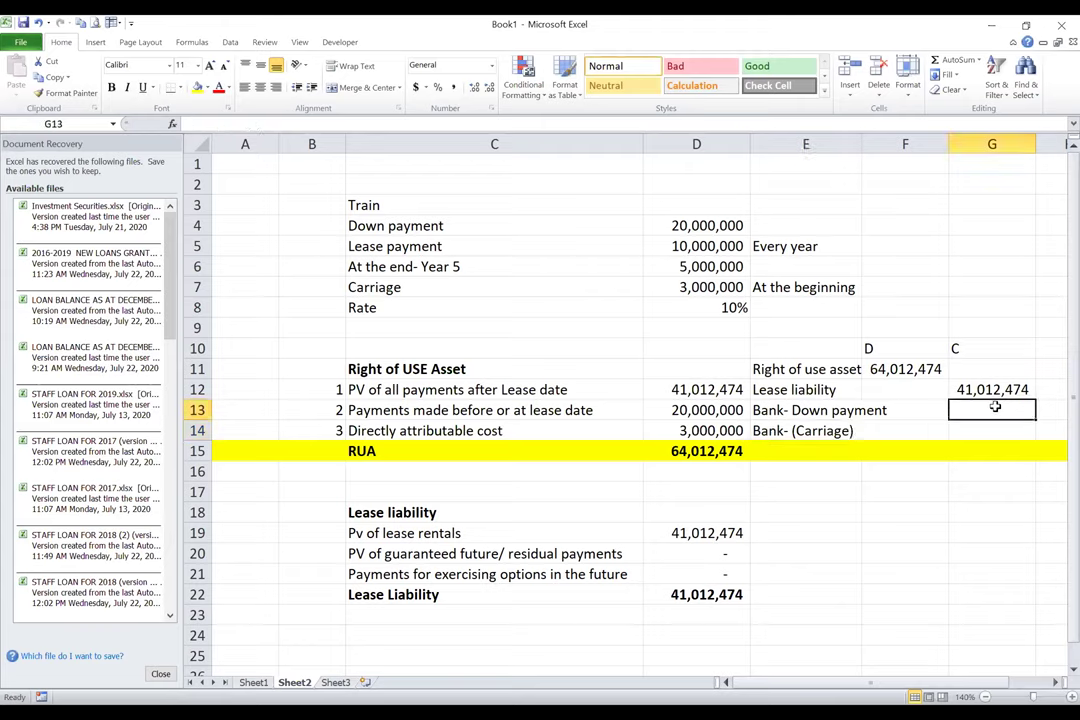
type("=")
left_click(700, 227)
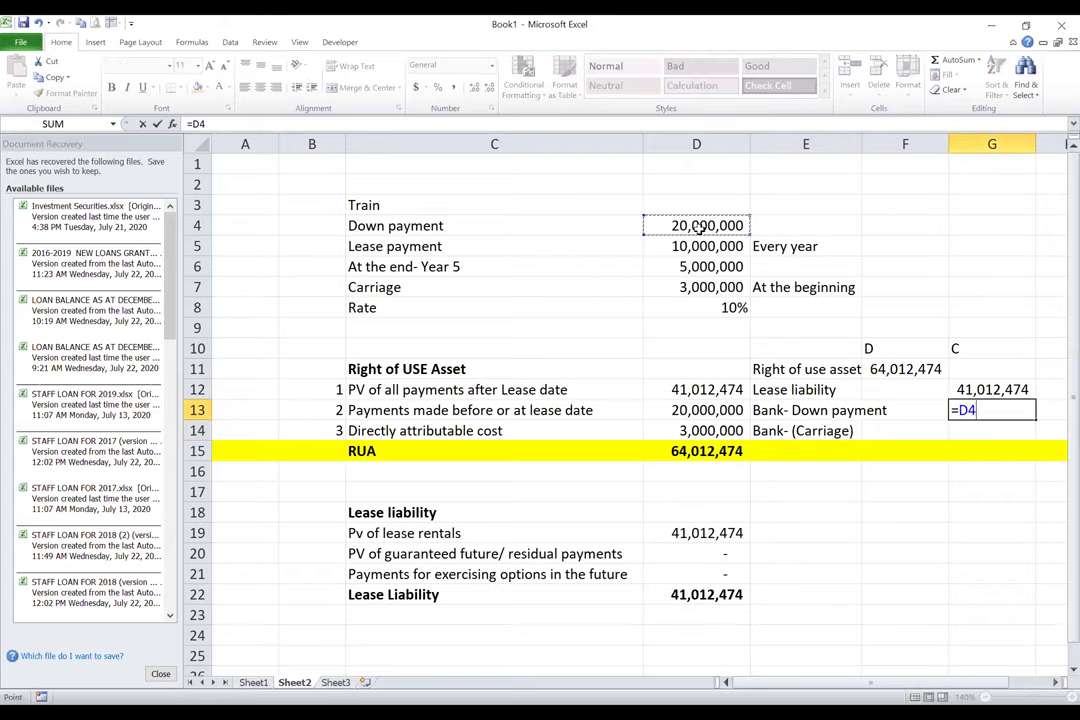
key("Return")
type("=")
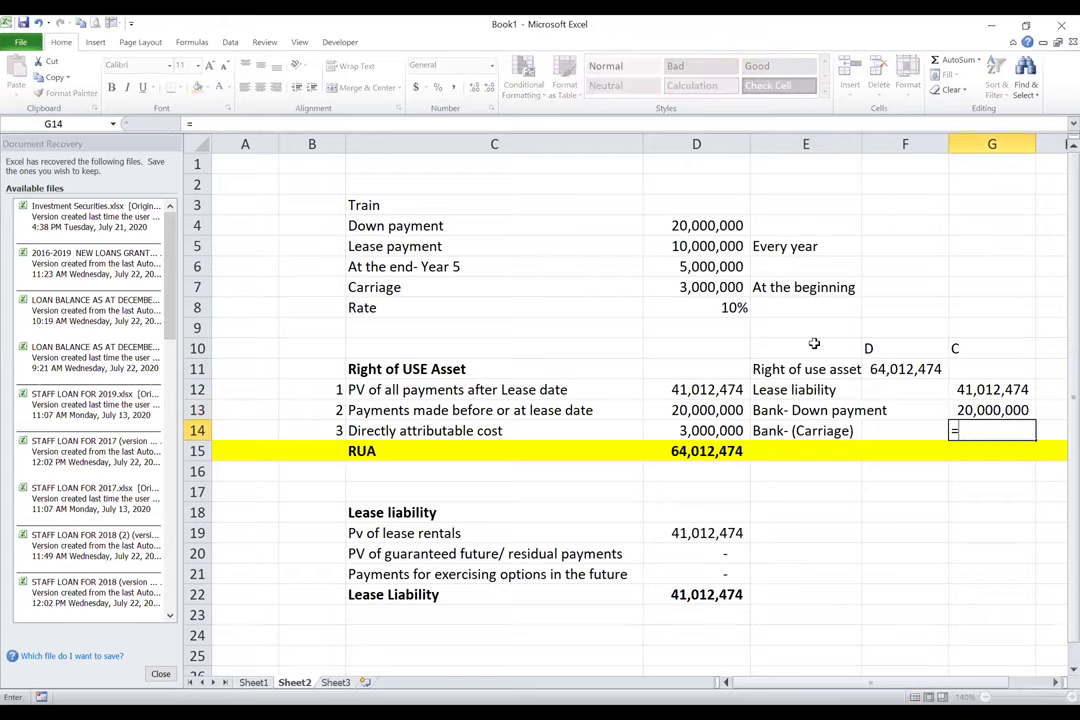
left_click(709, 287)
key("Return")
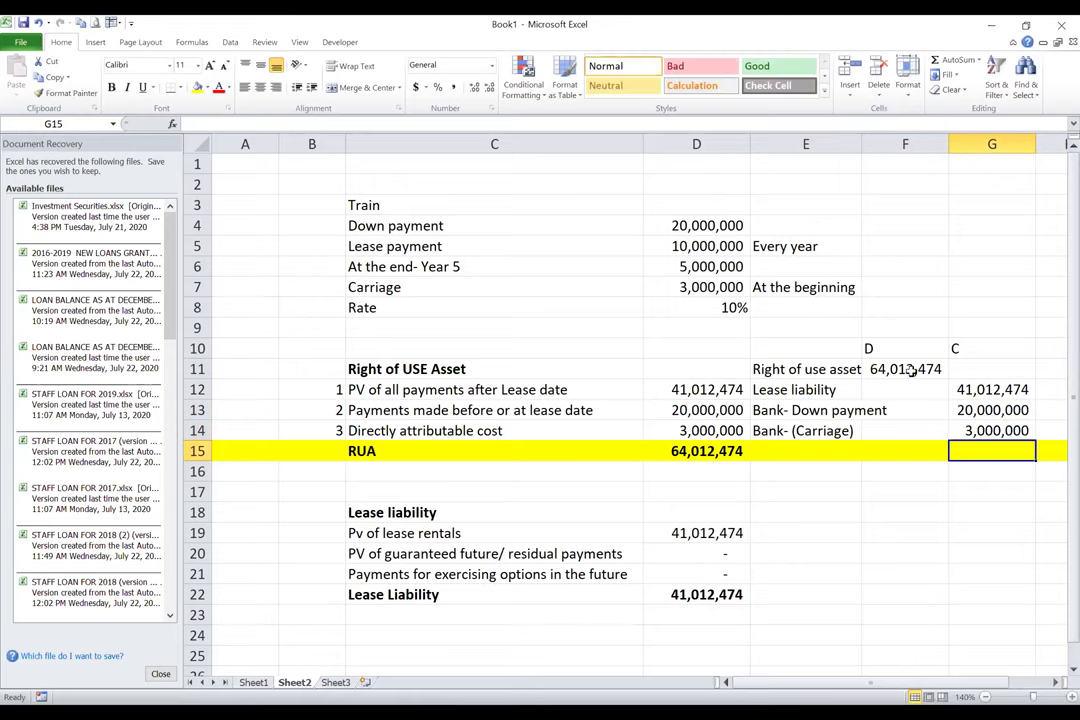
Autofit column E to its journal entry labels and narrow column B to fit the item numbers.
left_click(910, 370)
left_click_drag(985, 390, 964, 436)
left_click(906, 476)
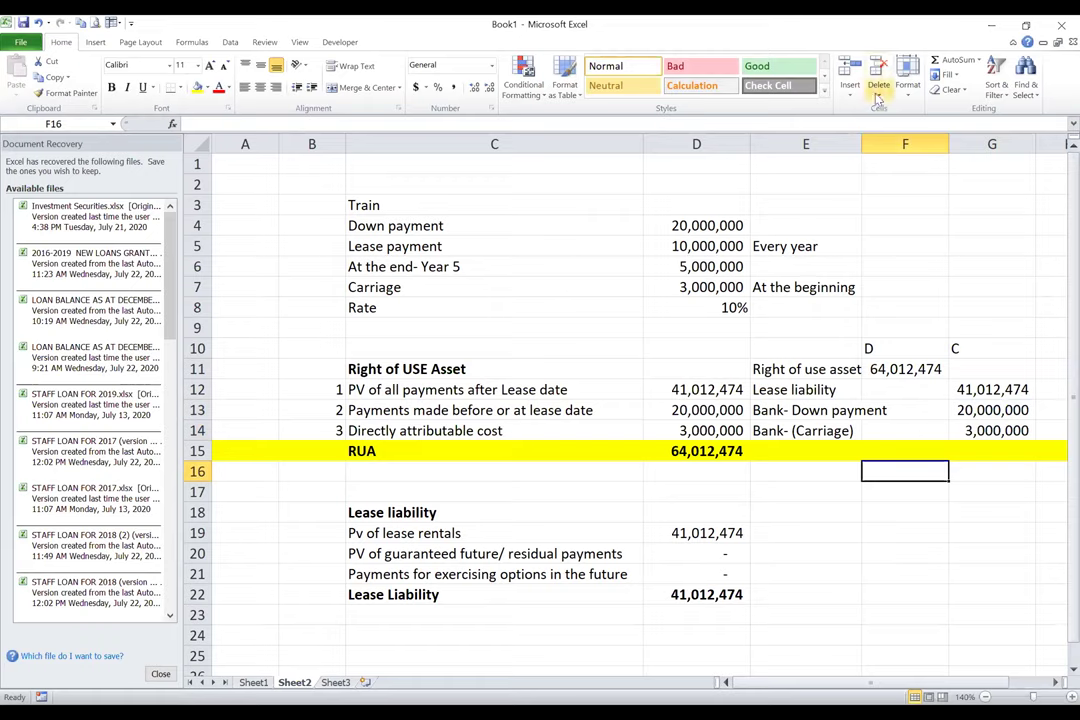
double_click(861, 144)
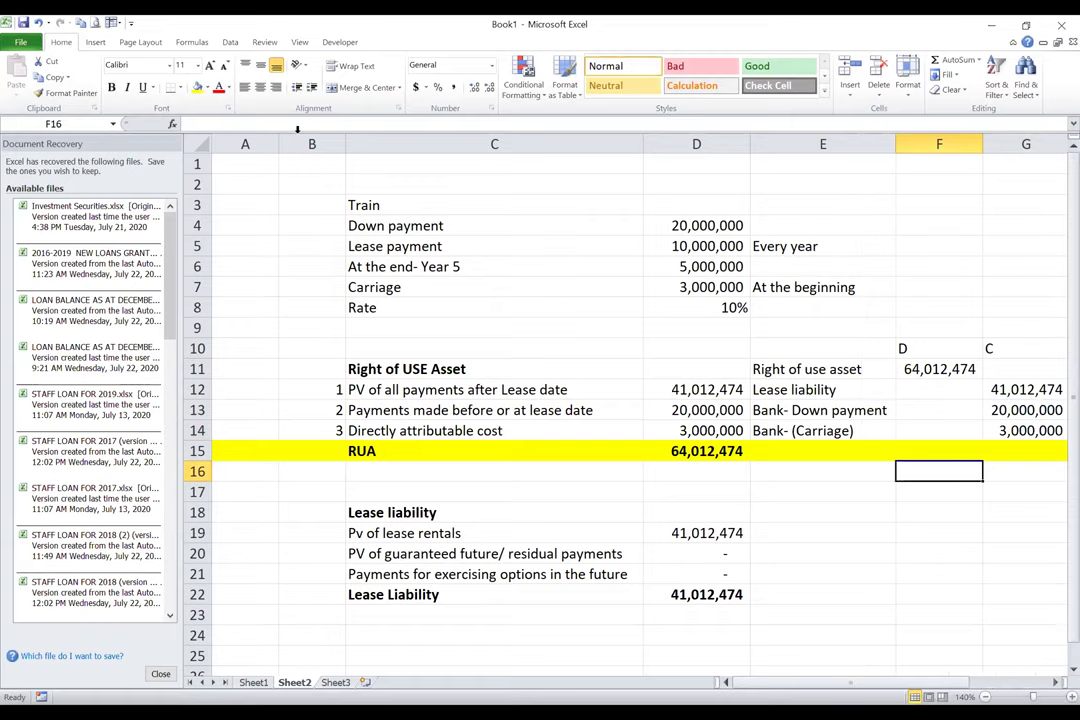
left_click_drag(345, 147, 292, 159)
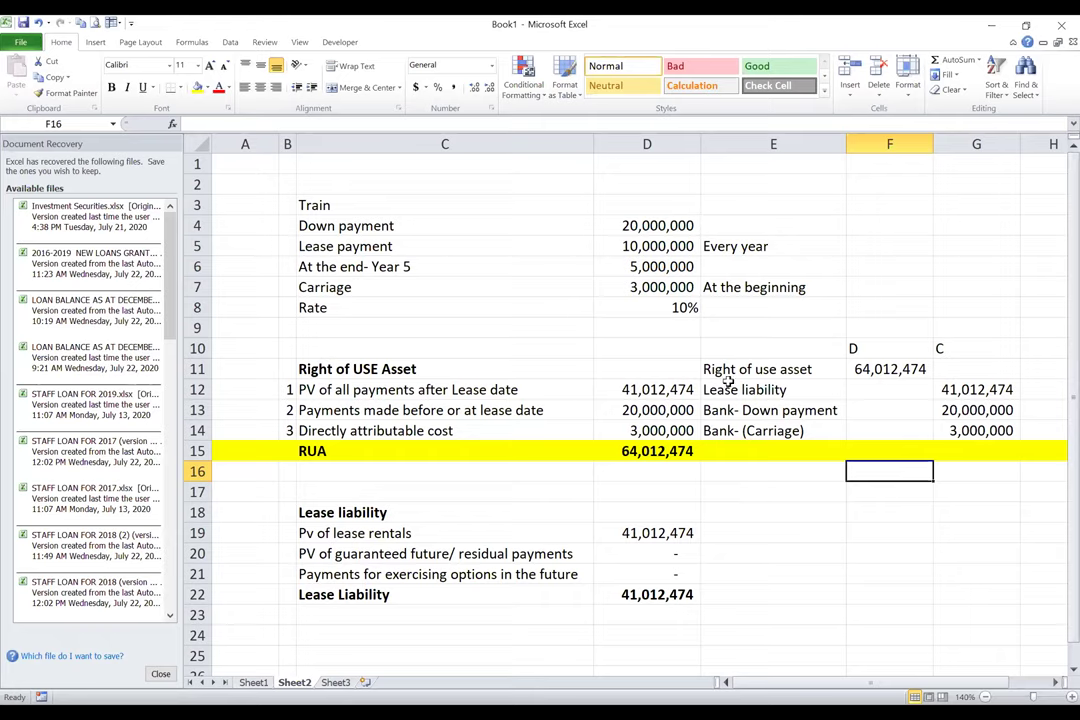
Enter the heading "IR" in E9 above the journal entry and make it bold.
left_click_drag(754, 328, 890, 328)
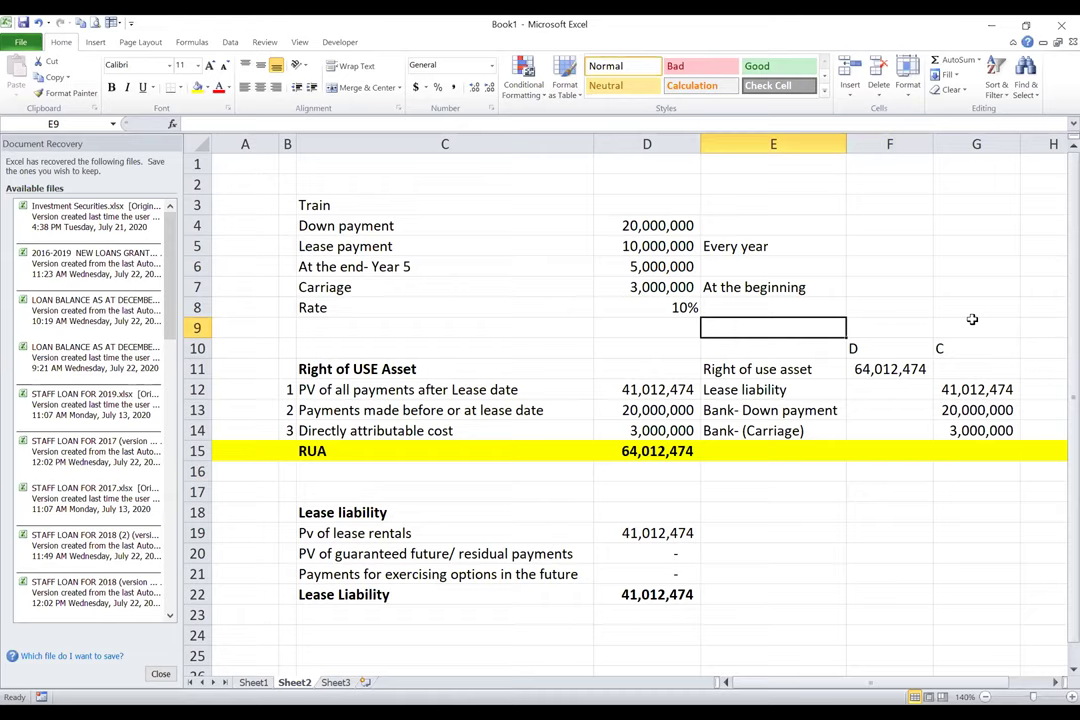
left_click(795, 328)
type("IR")
key("ctrl+Return")
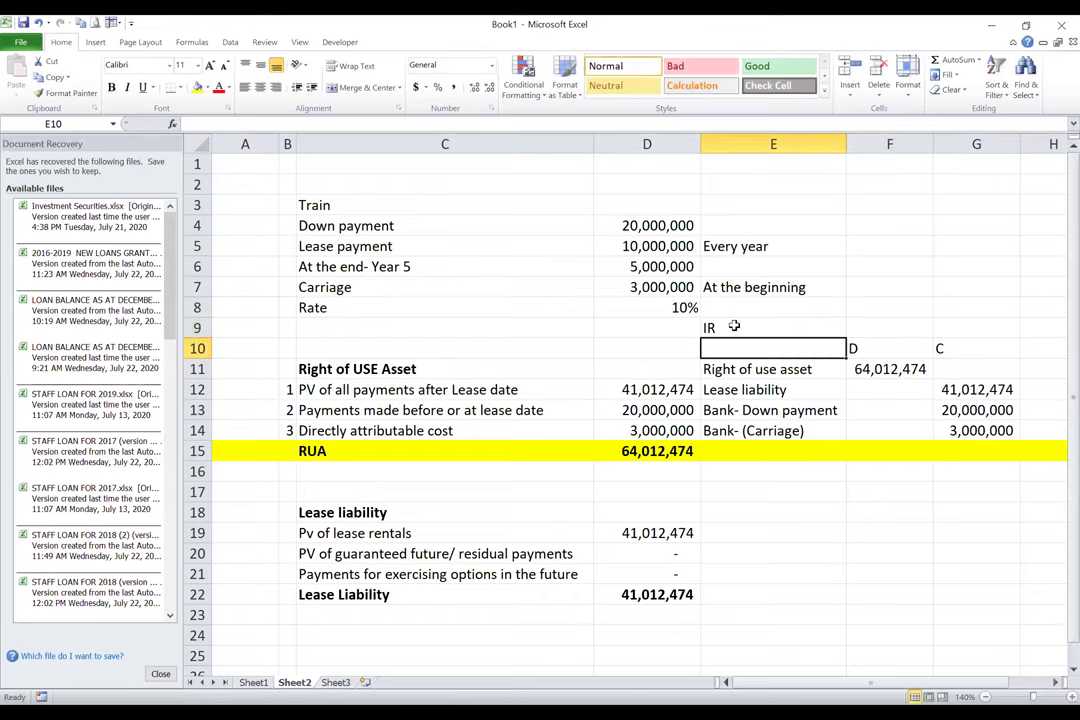
key("ctrl+b")
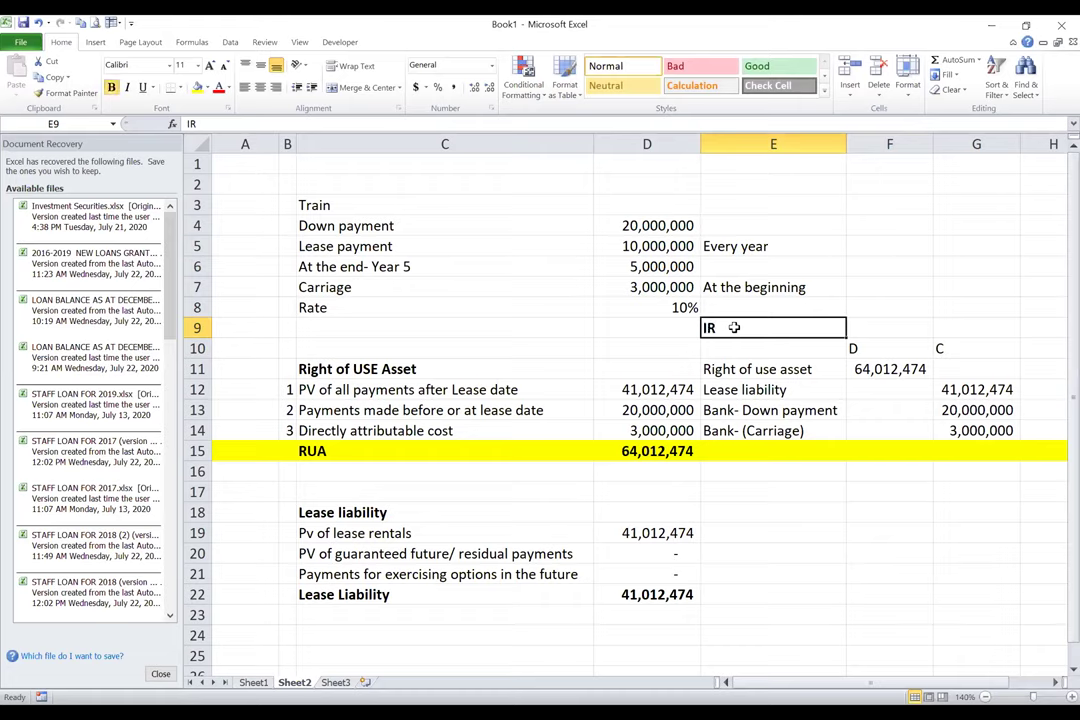
Highlight the right of use asset label and its debit amount in E11:F11 with yellow fill.
left_click(750, 494)
left_click(750, 510)
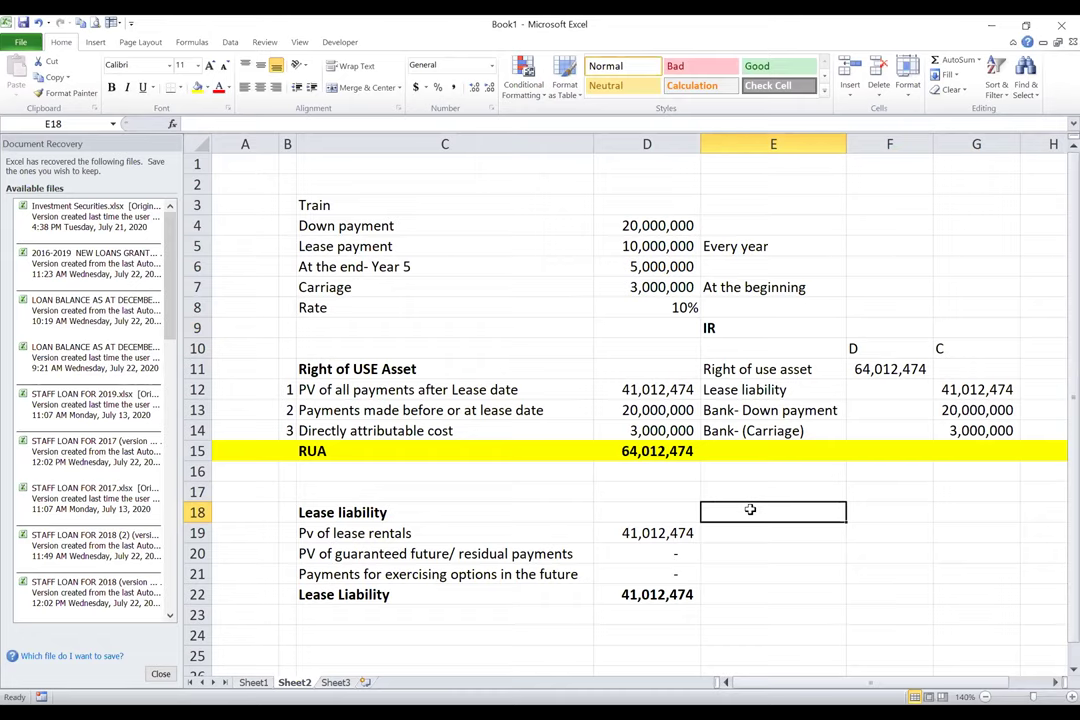
left_click_drag(728, 369, 893, 371)
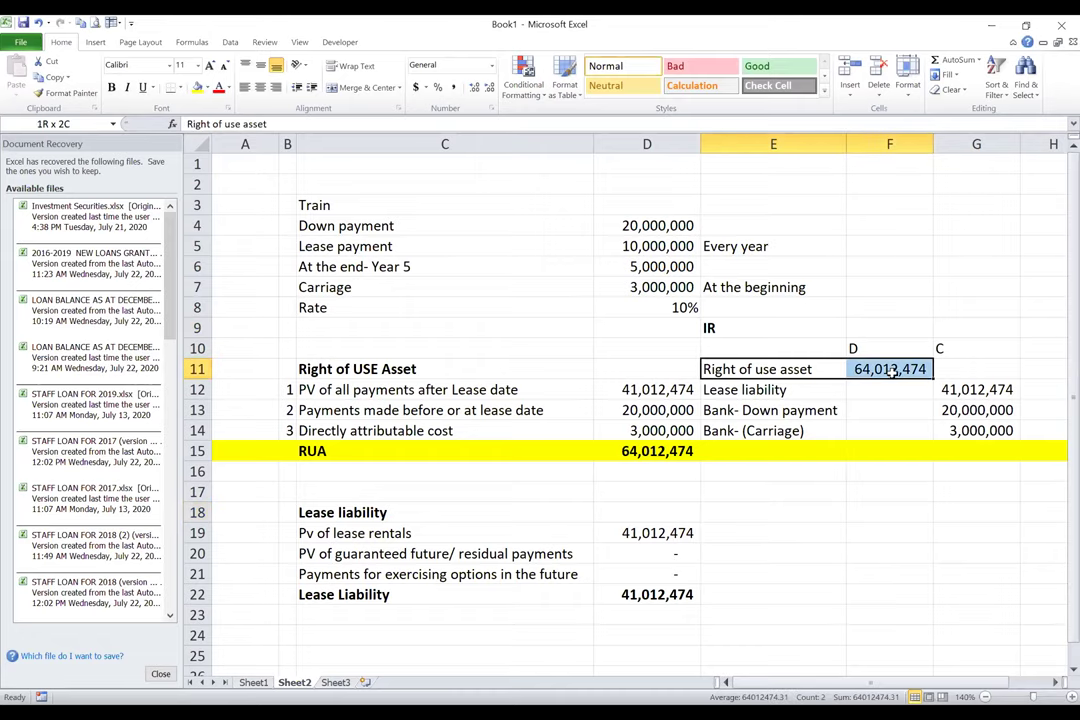
left_click(197, 87)
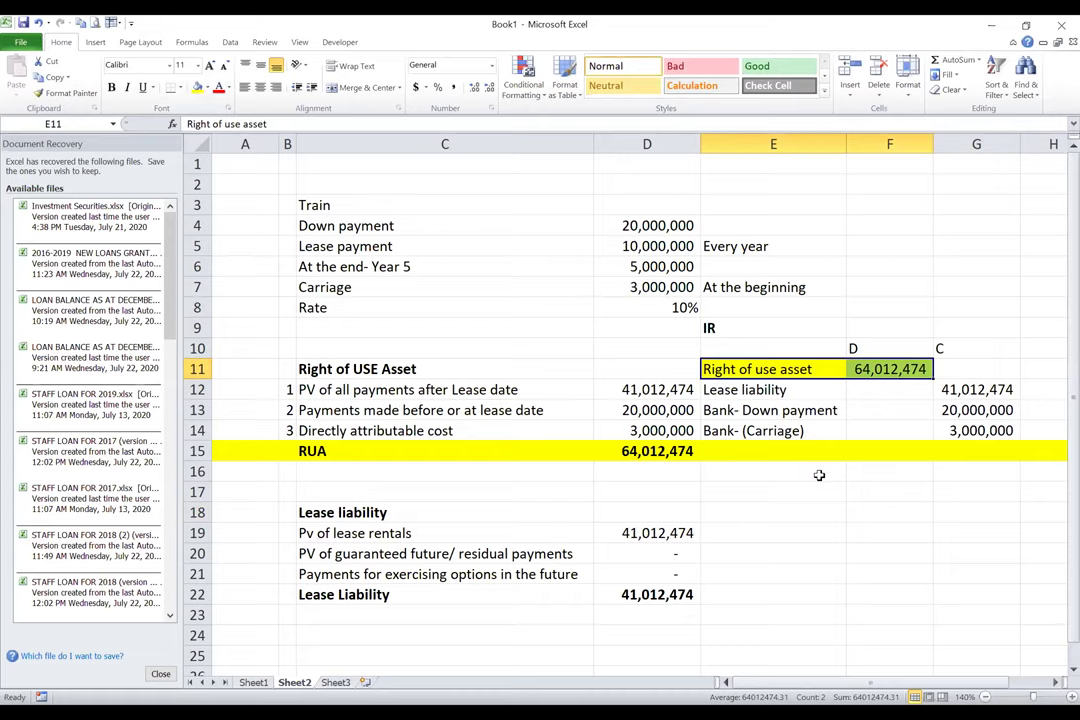
Enter "IAS 16" in H11 beside the right of use asset line and make it bold.
left_click(1030, 372)
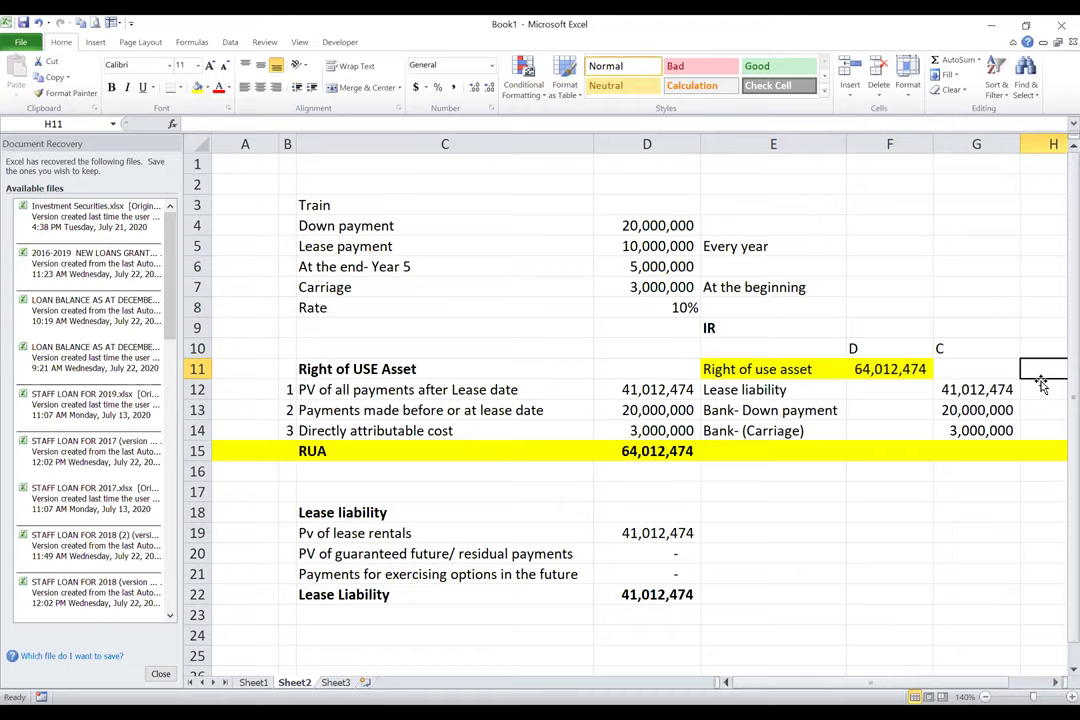
key("Right")
key("Left")
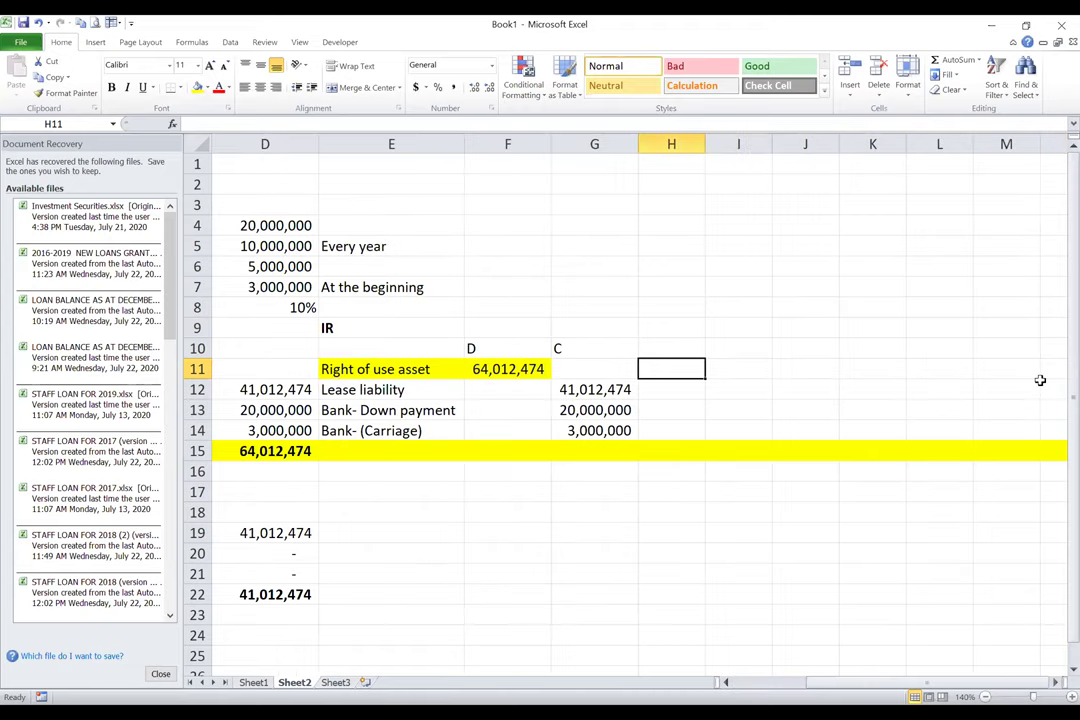
type("IAS 16")
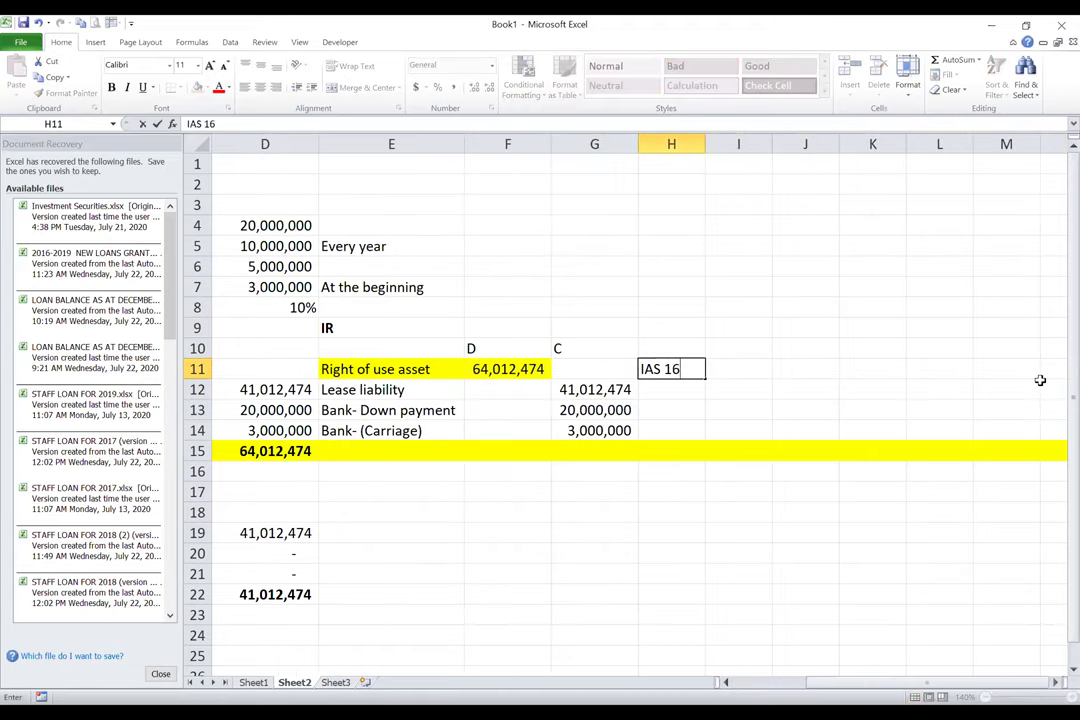
key("Return")
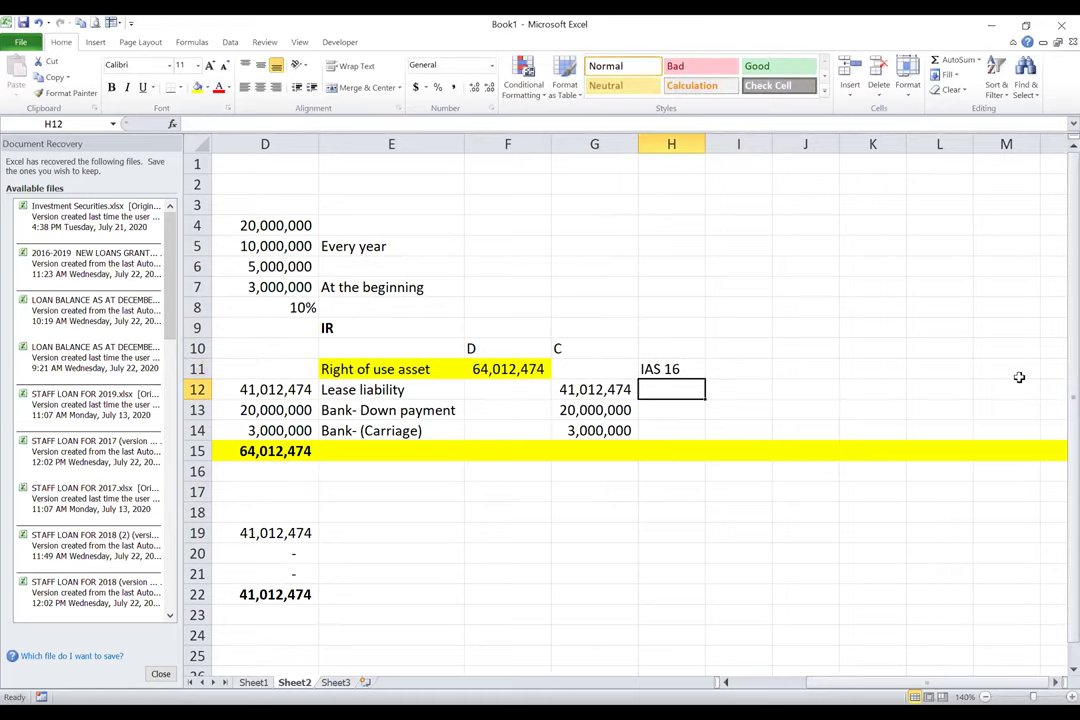
left_click(681, 369)
key("ctrl+b")
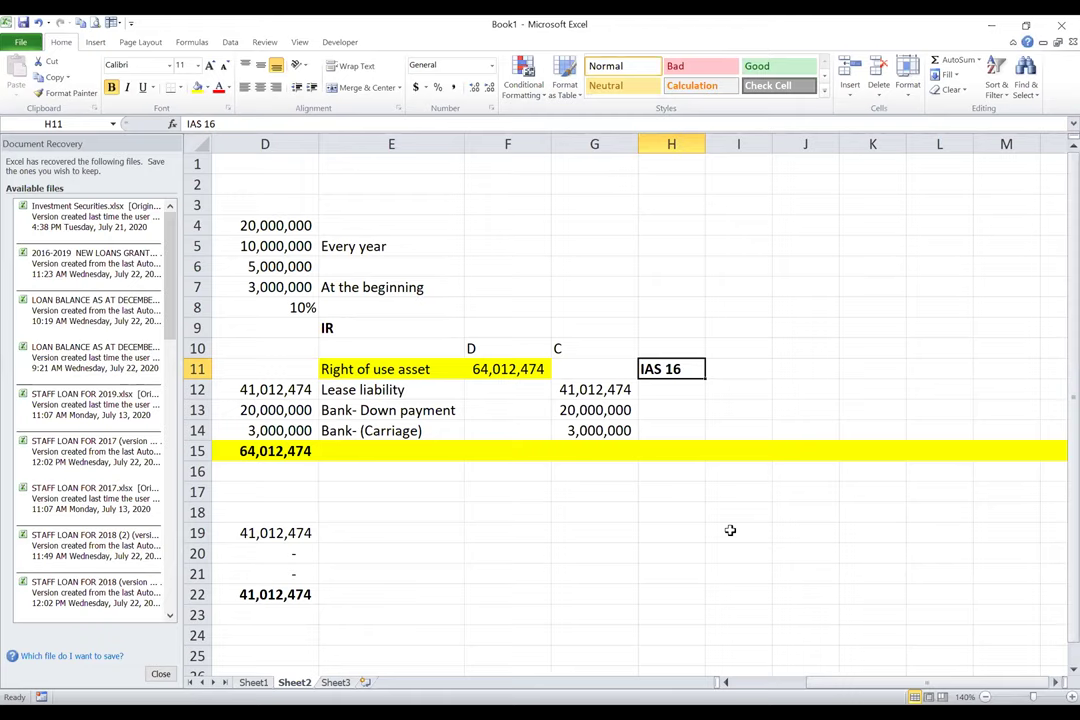
key("Right")
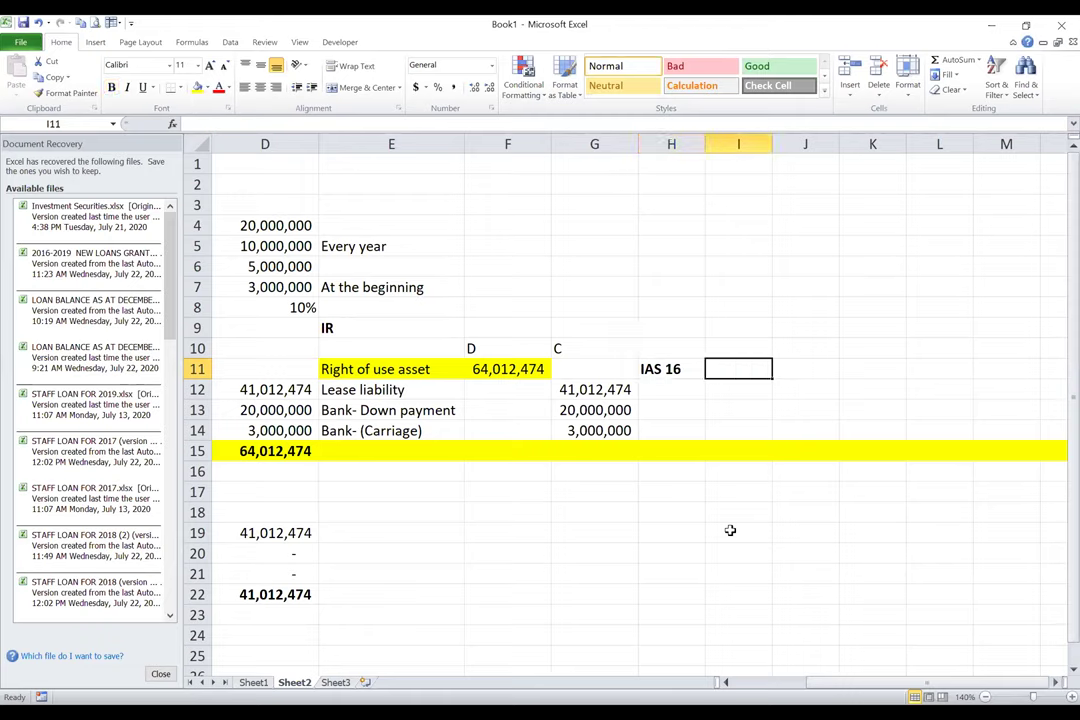
key("Left")
key("Left")
key("Right")
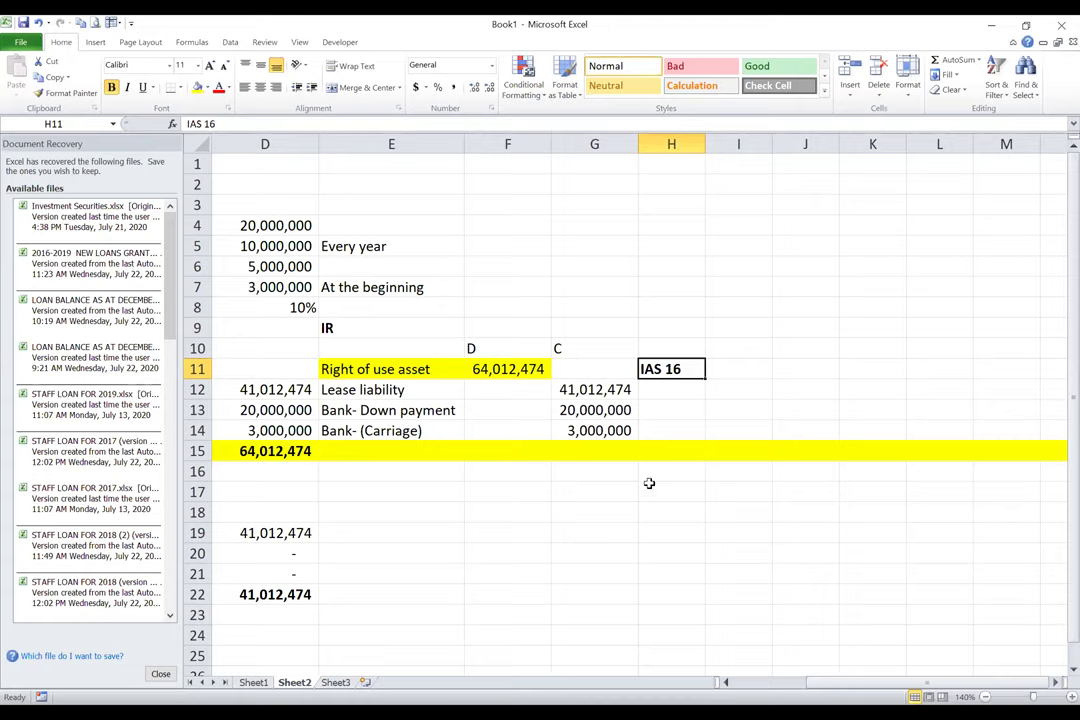
left_click(739, 369)
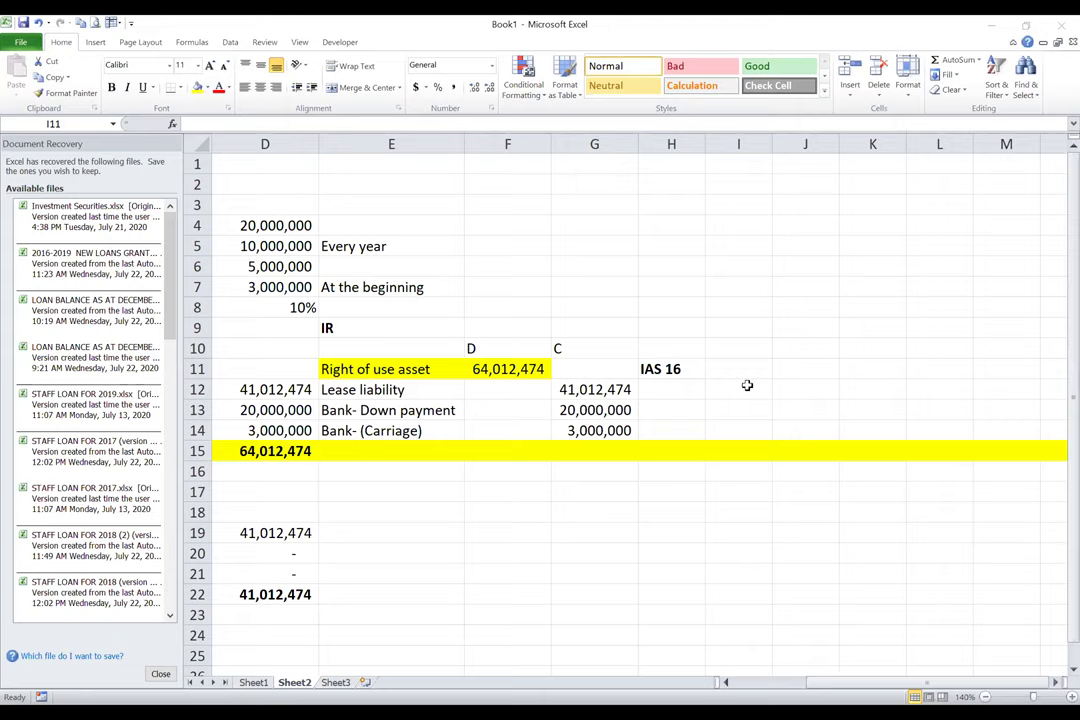
left_click(796, 370)
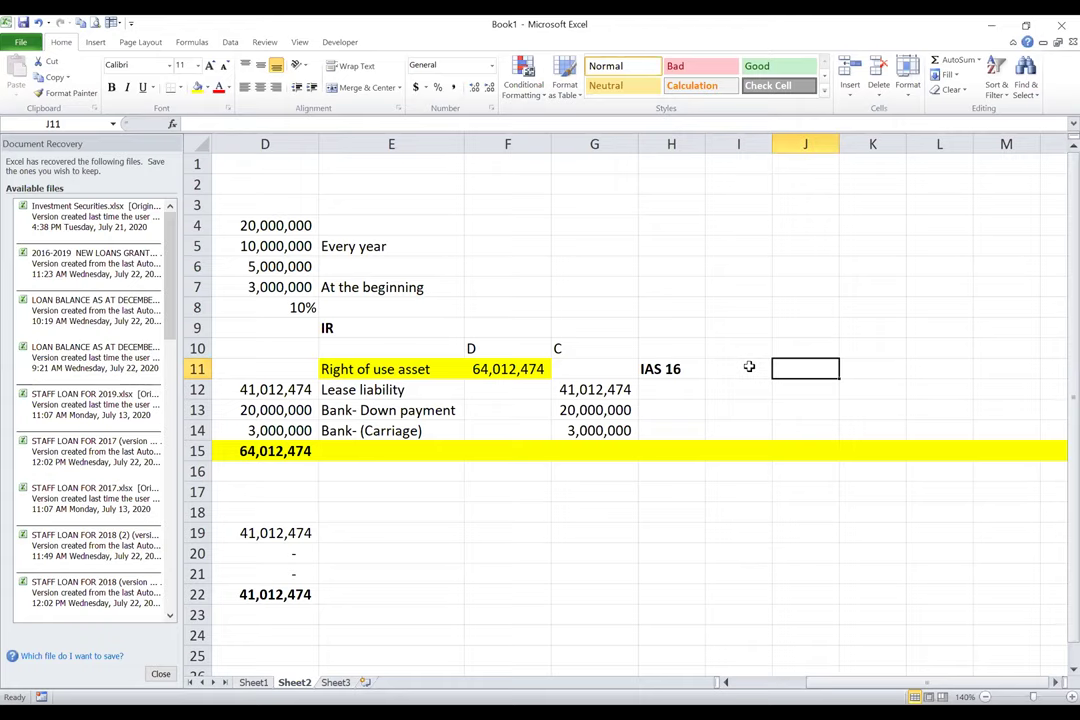
left_click(688, 369)
Enter the column heading "We intend to use purchase or extension option" in I10.
left_click(720, 346)
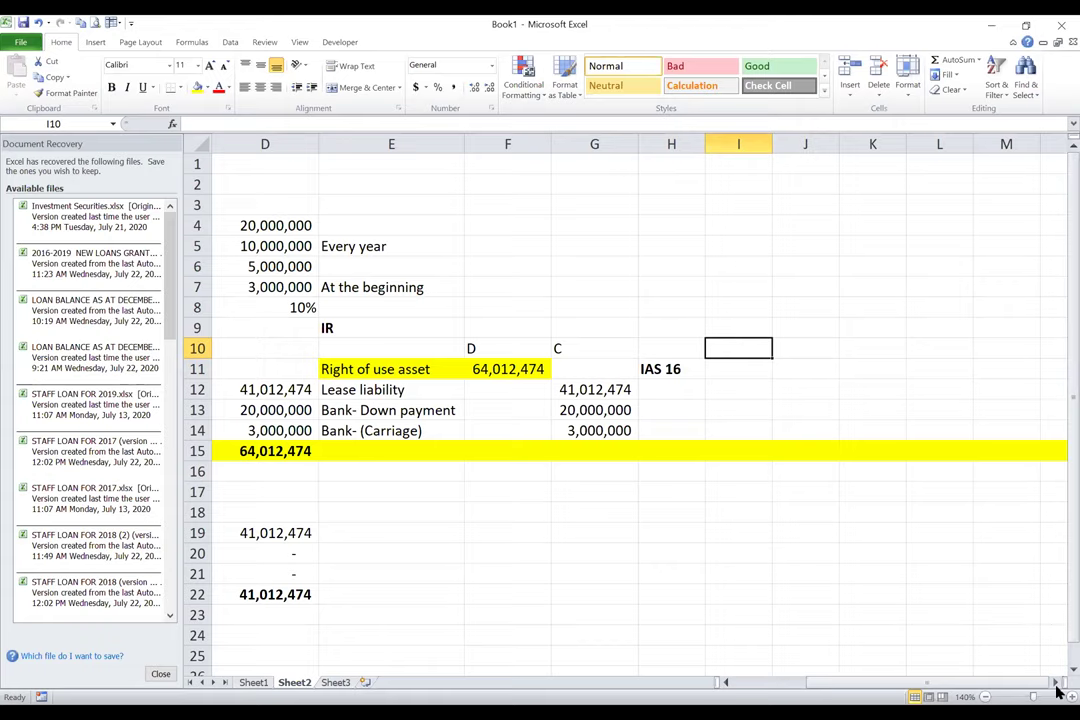
scroll(898, 585, "up", 1)
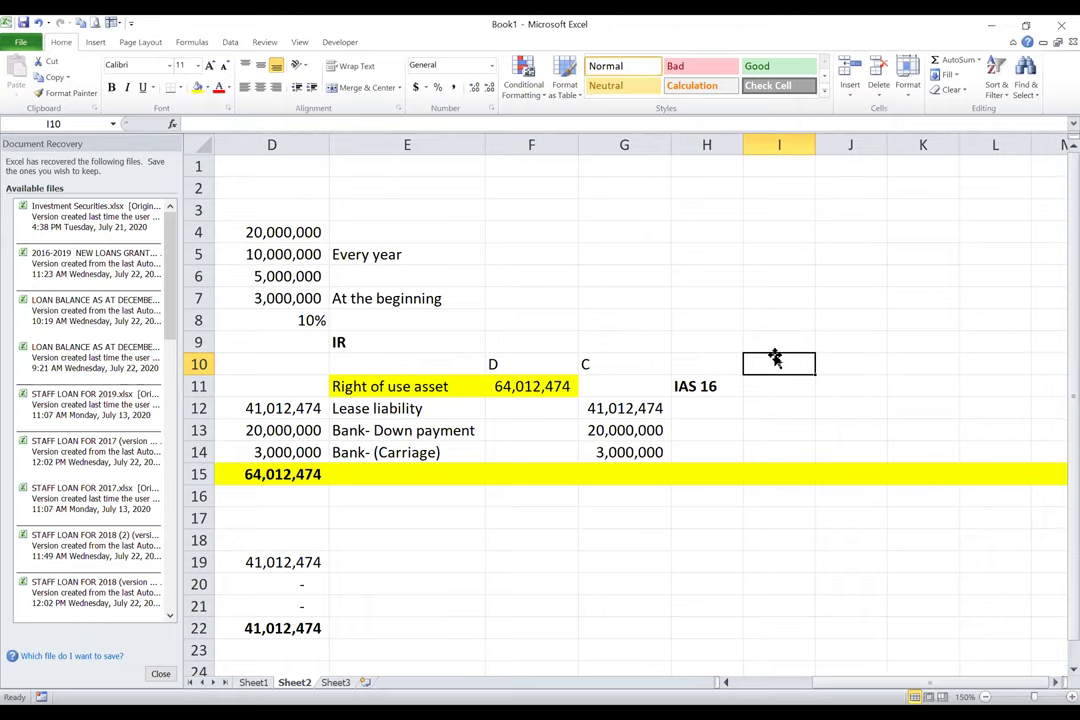
type("We ")
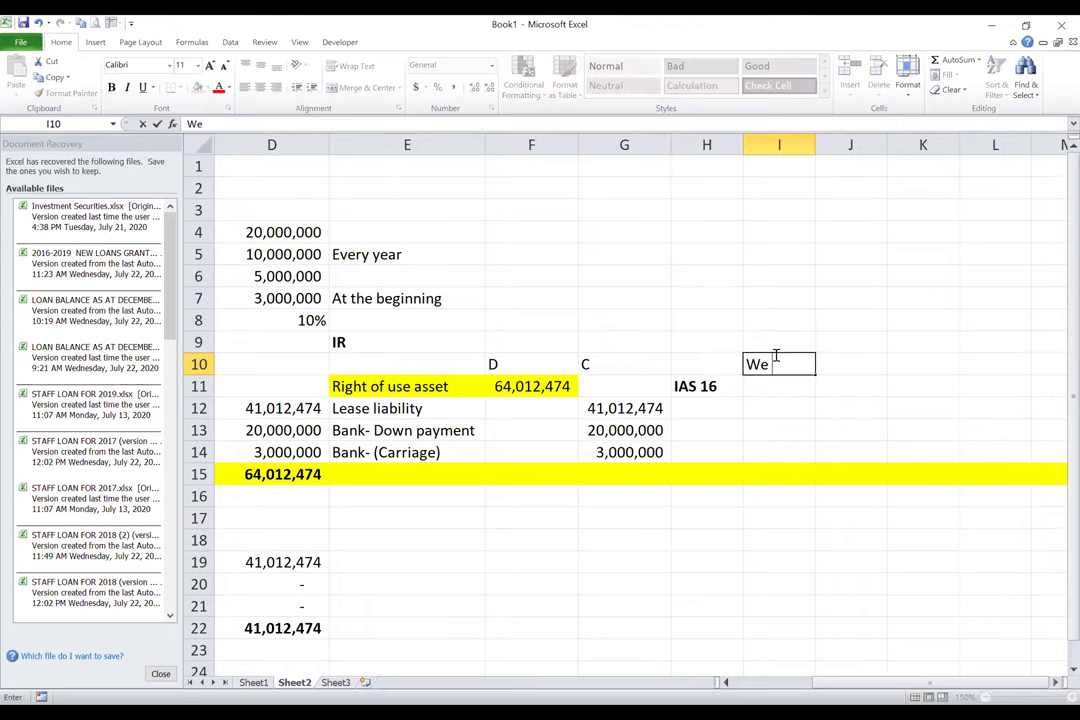
type("intend t")
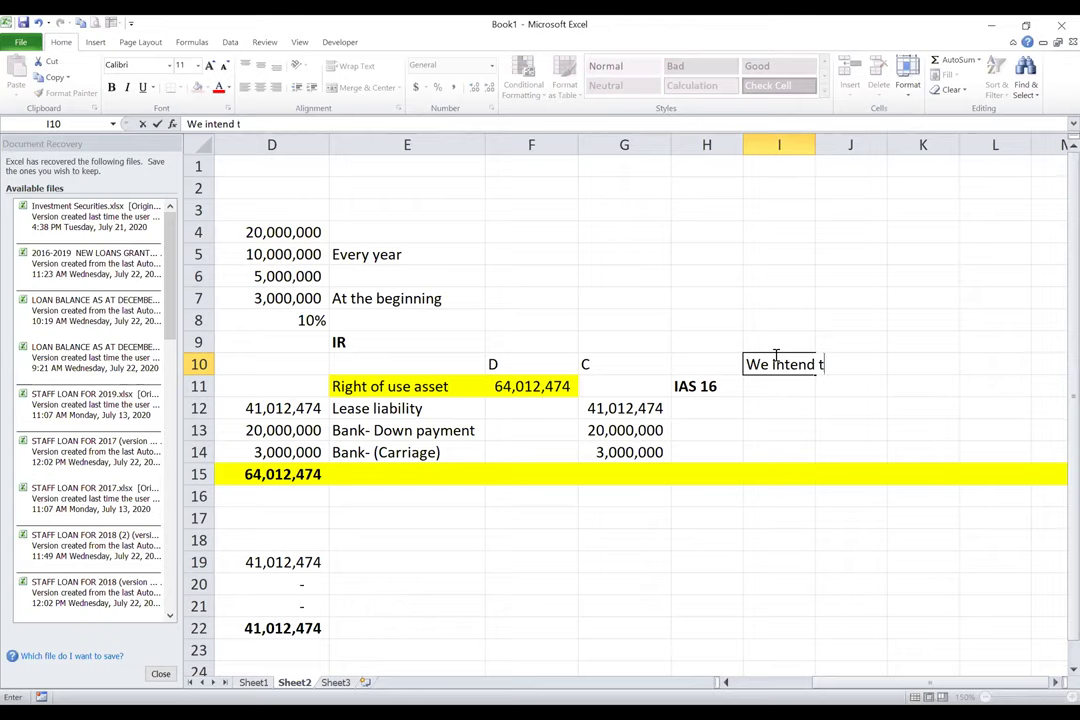
type("o use purc")
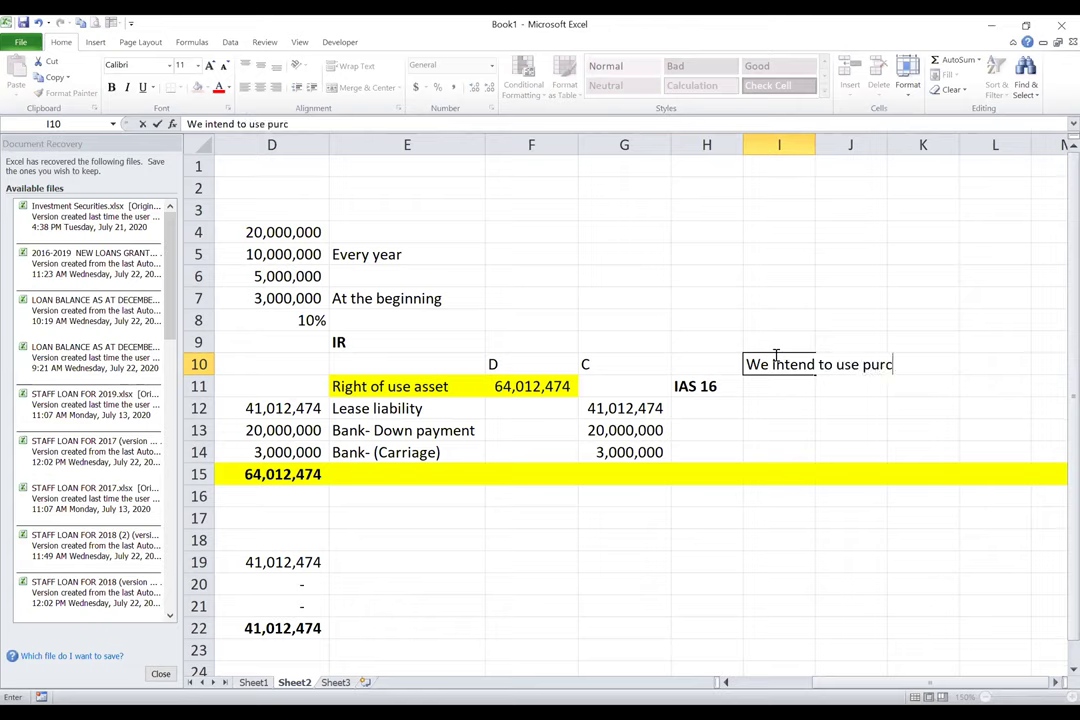
type("hase or extent")
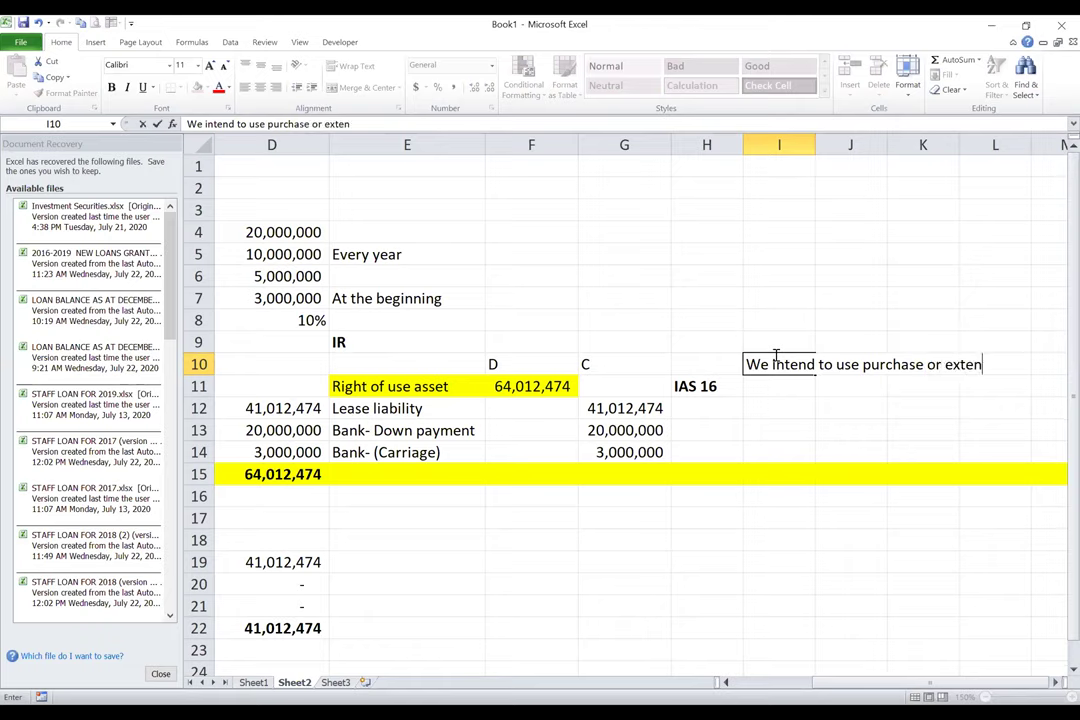
key("BackSpace")
key("BackSpace")
type("nsion option")
key("Return")
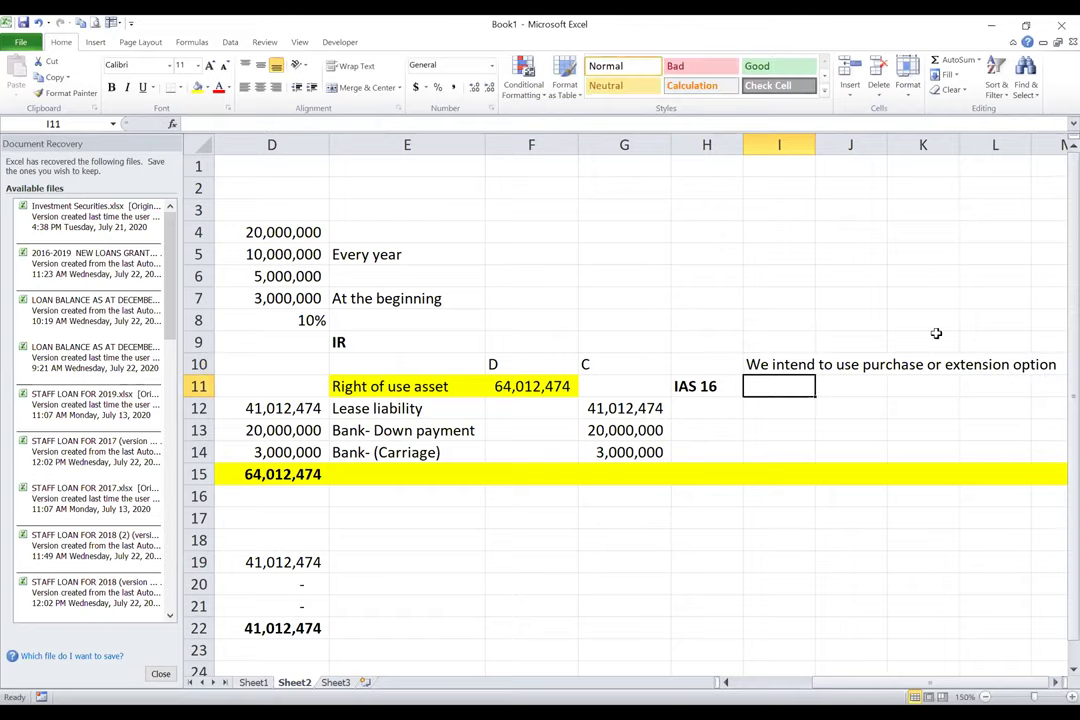
Widen column I and wrap the text of the heading in I10.
left_click_drag(818, 148, 871, 148)
left_click(775, 366)
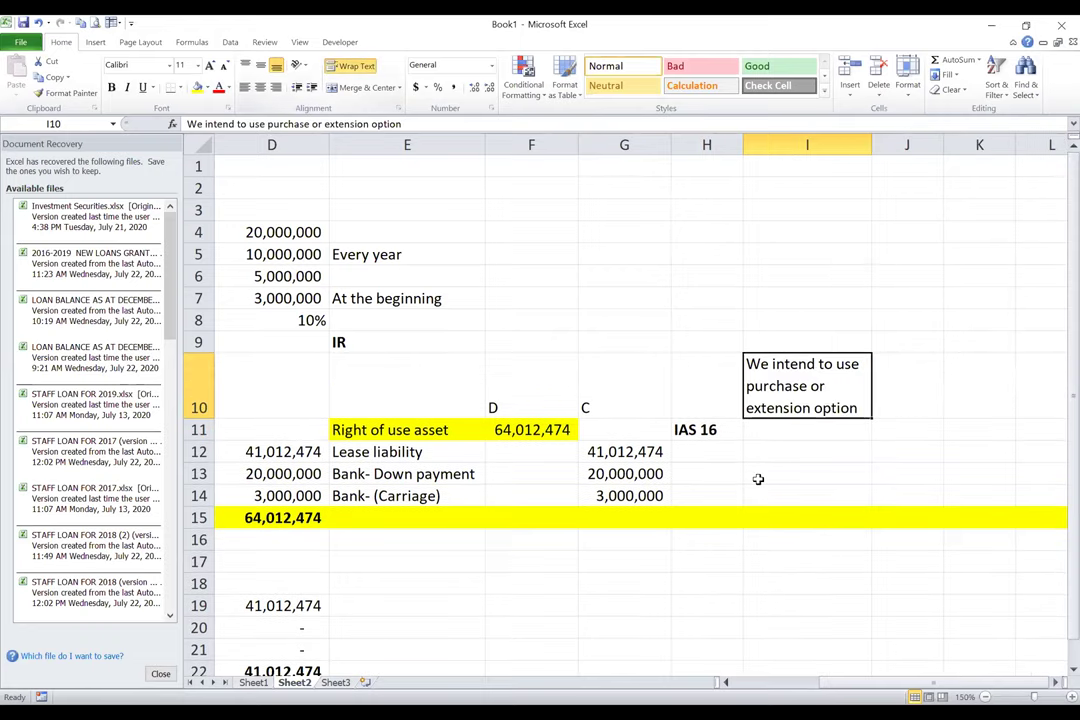
left_click(780, 426)
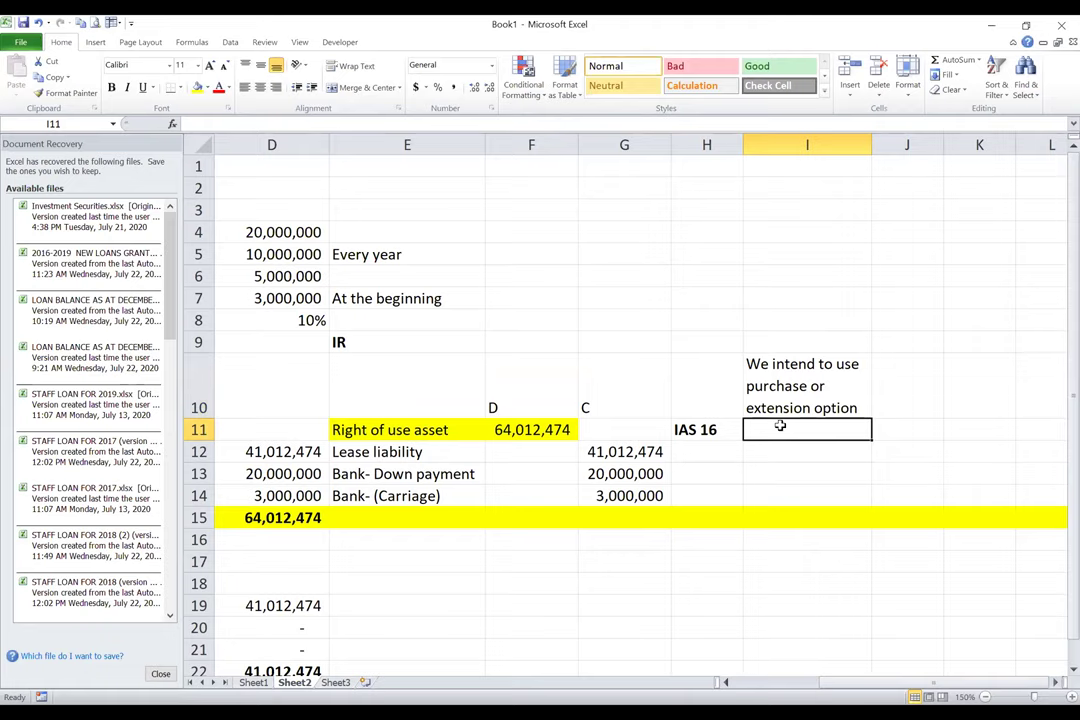
Enter "Useful life of the asset" in I11 under the purchase or extension option heading and widen column I.
type("Useful life")
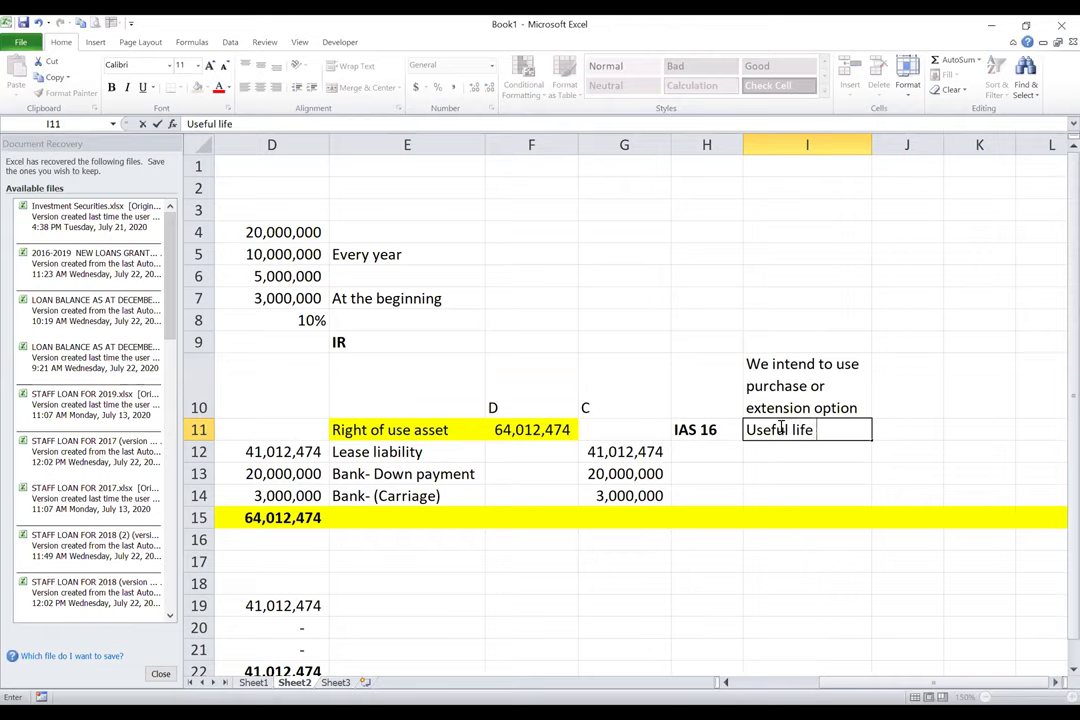
type(" of the asset")
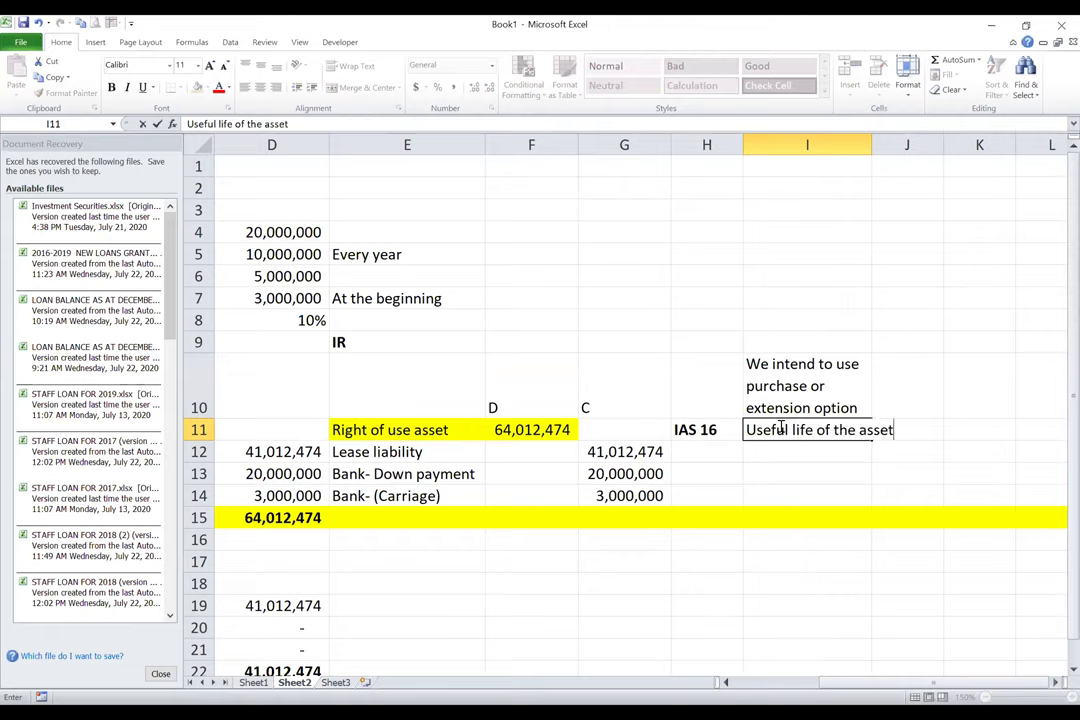
left_click(817, 362)
left_click_drag(880, 137, 929, 137)
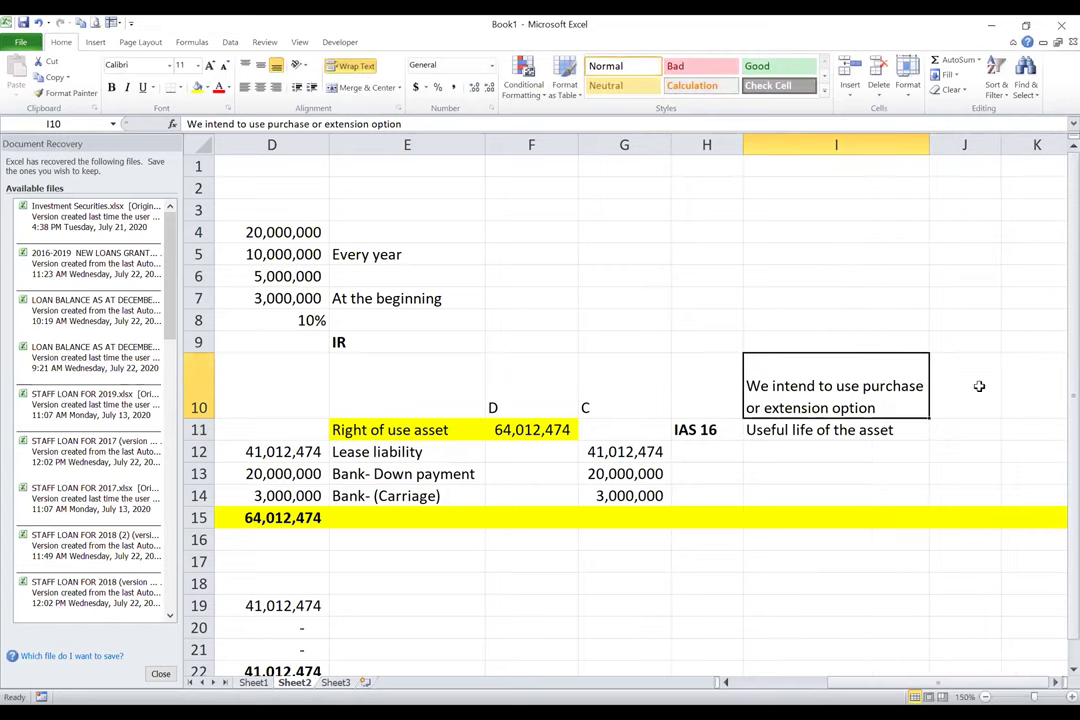
left_click(846, 448)
left_click(786, 429)
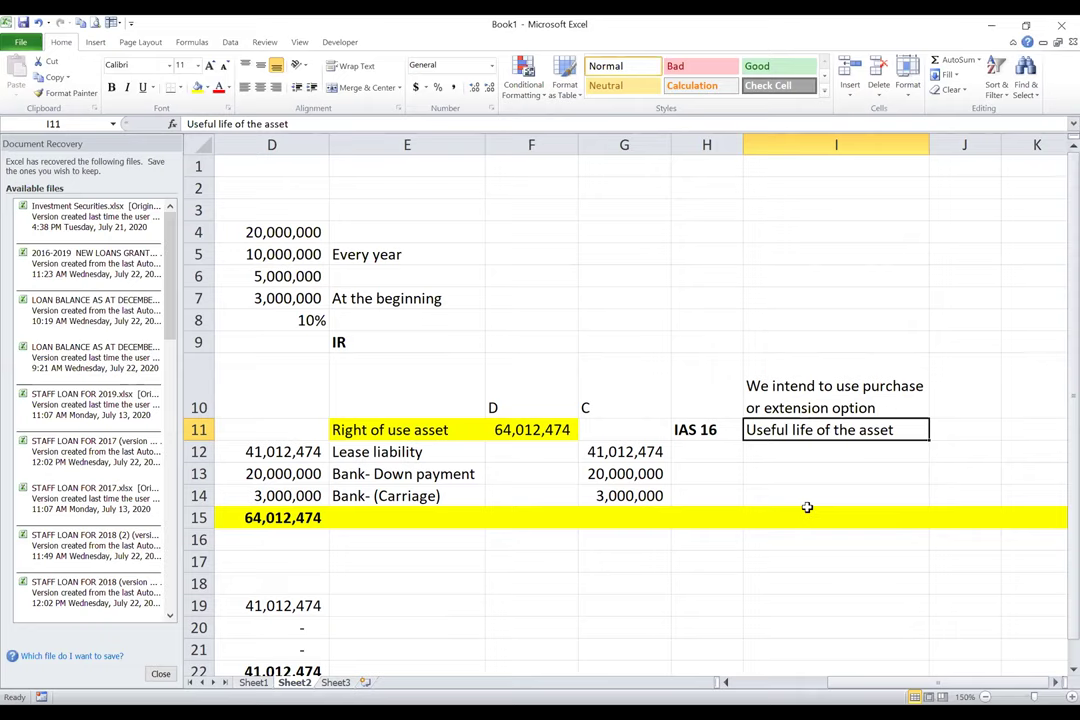
Widen column J and enter the heading "We do not intend to extend" in J10.
left_click(962, 372)
left_click_drag(1006, 144, 1041, 144)
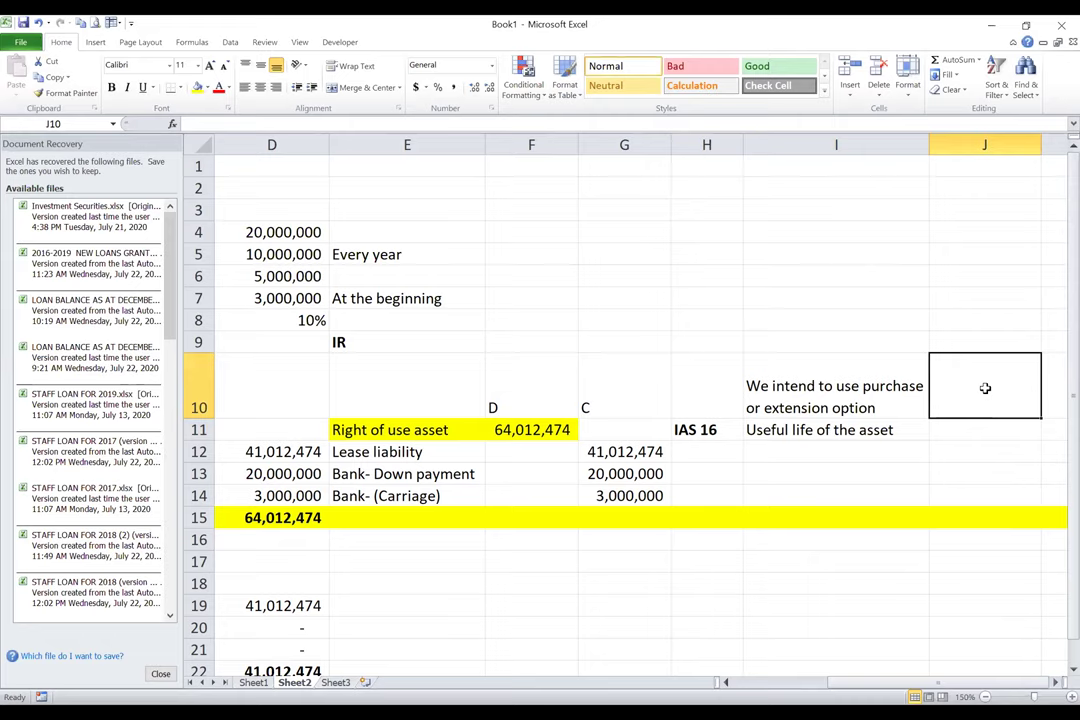
type("We do not intend to e")
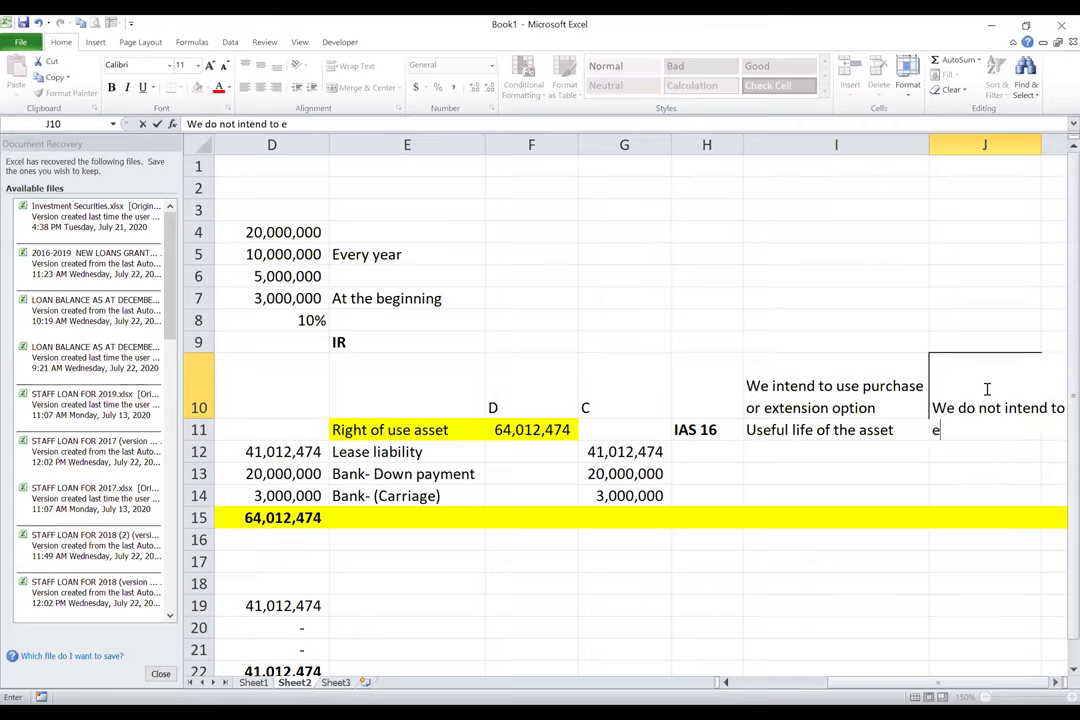
key("Return")
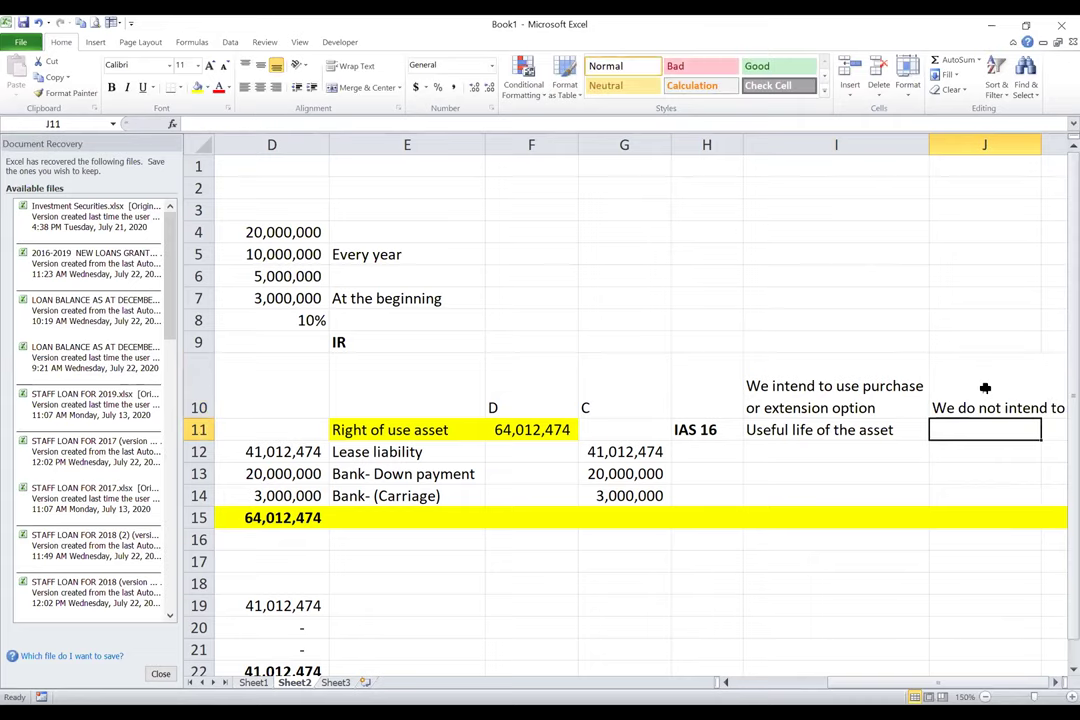
Wrap the text of the "We do not intend to extend" heading in J10.
left_click(975, 376)
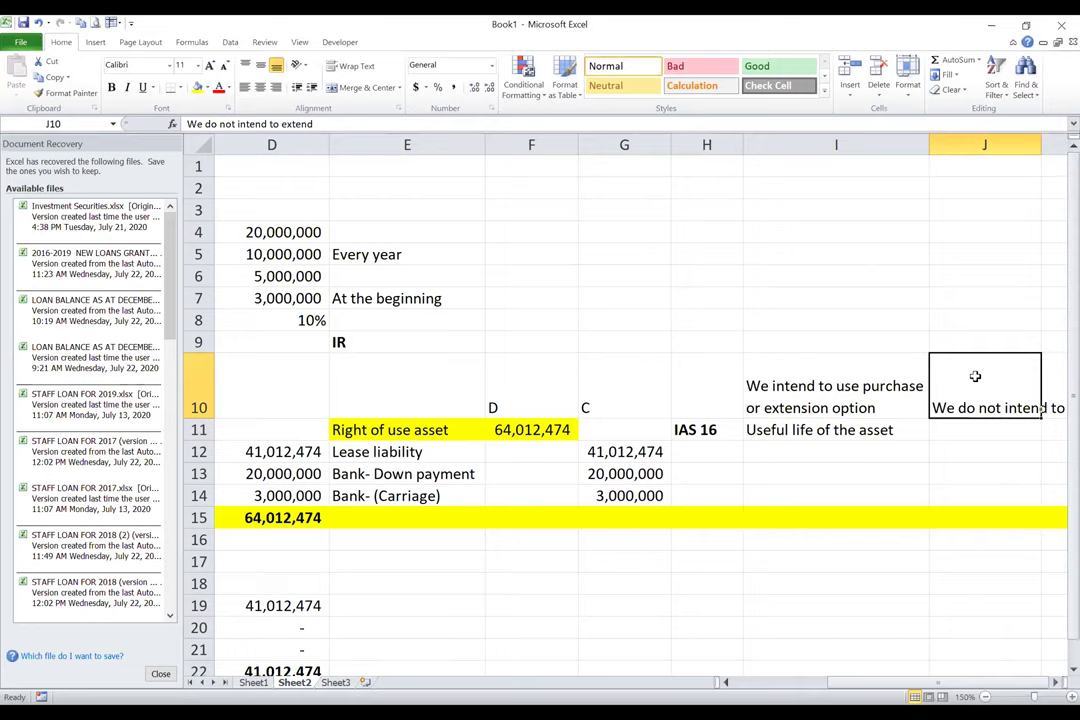
key("alt+h")
key("w")
key("Return")
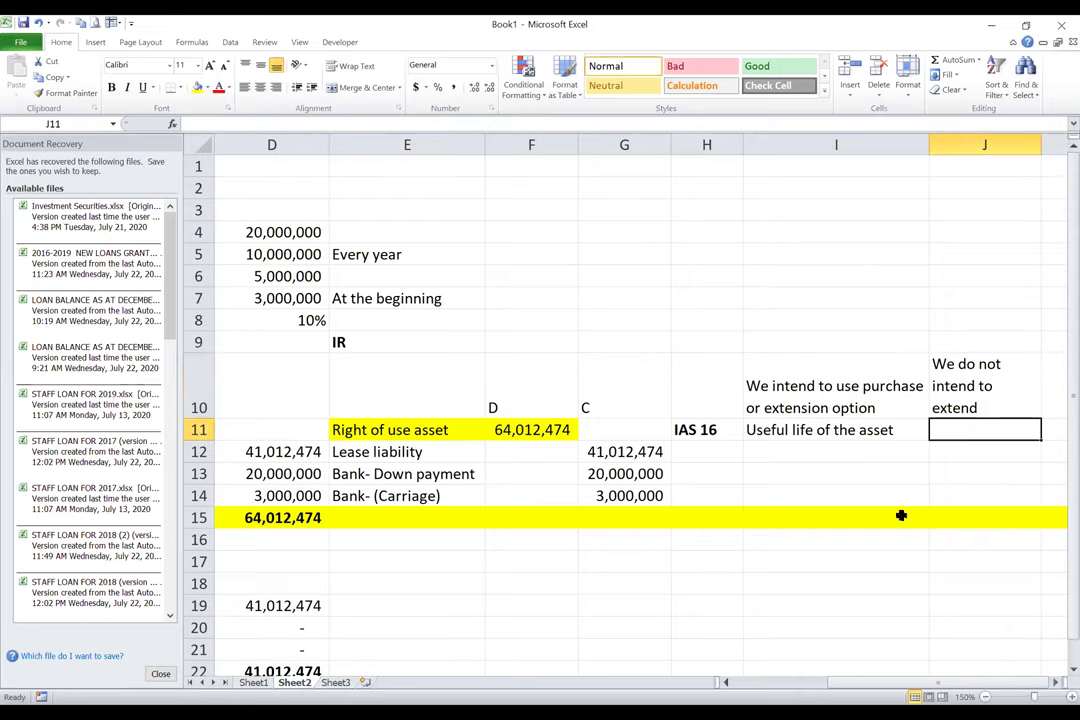
Enter "Lower of lease term and useful life" in J11 beneath the no-extension heading.
type("Lower")
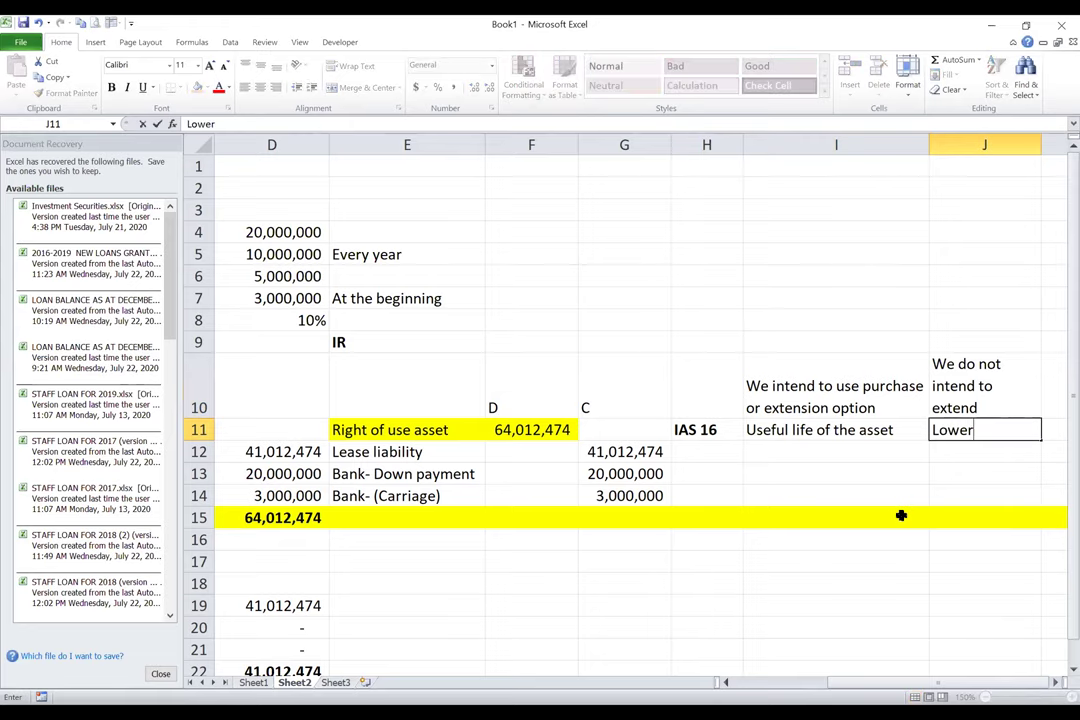
type(" of leaseter")
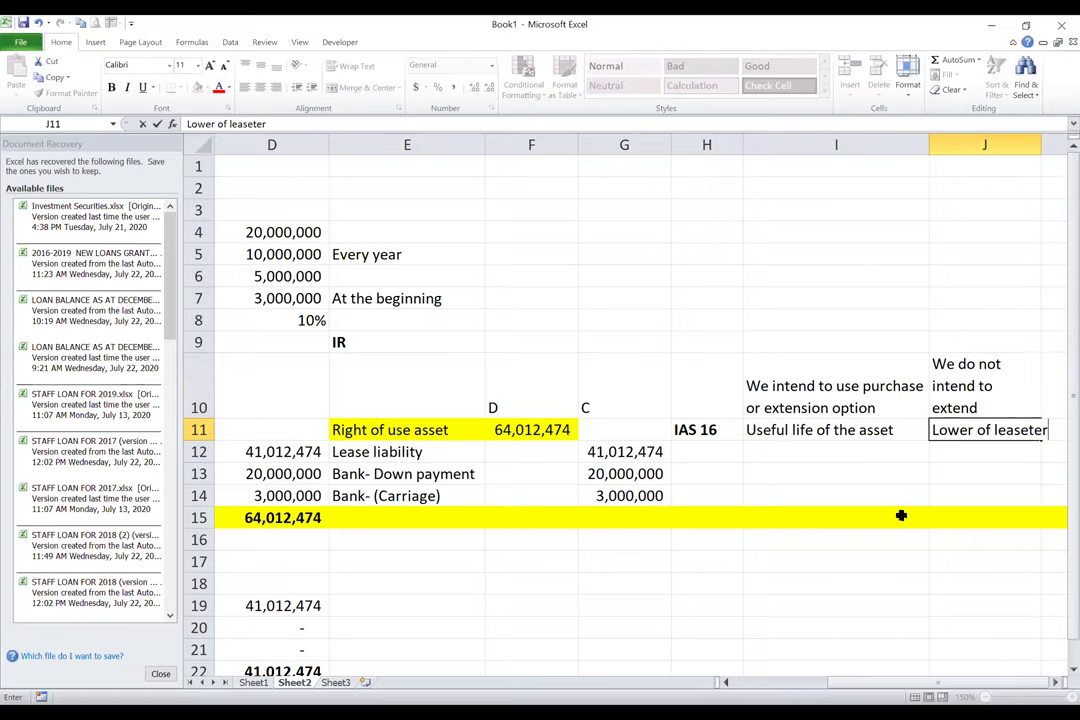
key("BackSpace")
key("BackSpace")
key("BackSpace")
type("te")
type("a")
key("BackSpace")
type("rm and u")
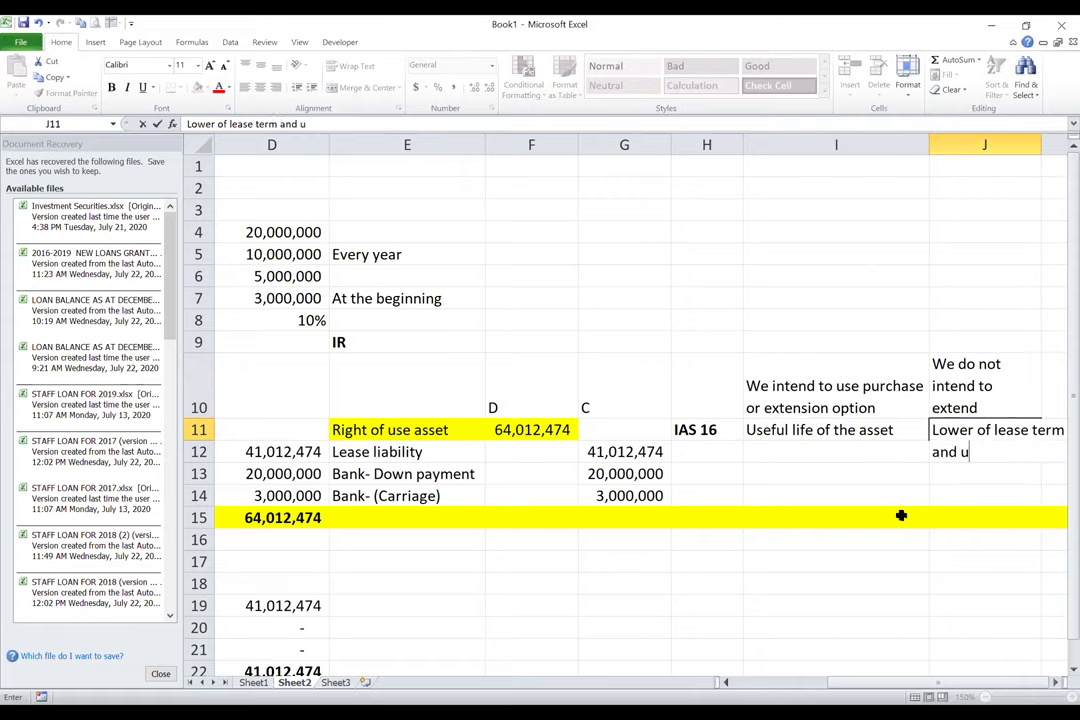
type("seful life")
key("Return")
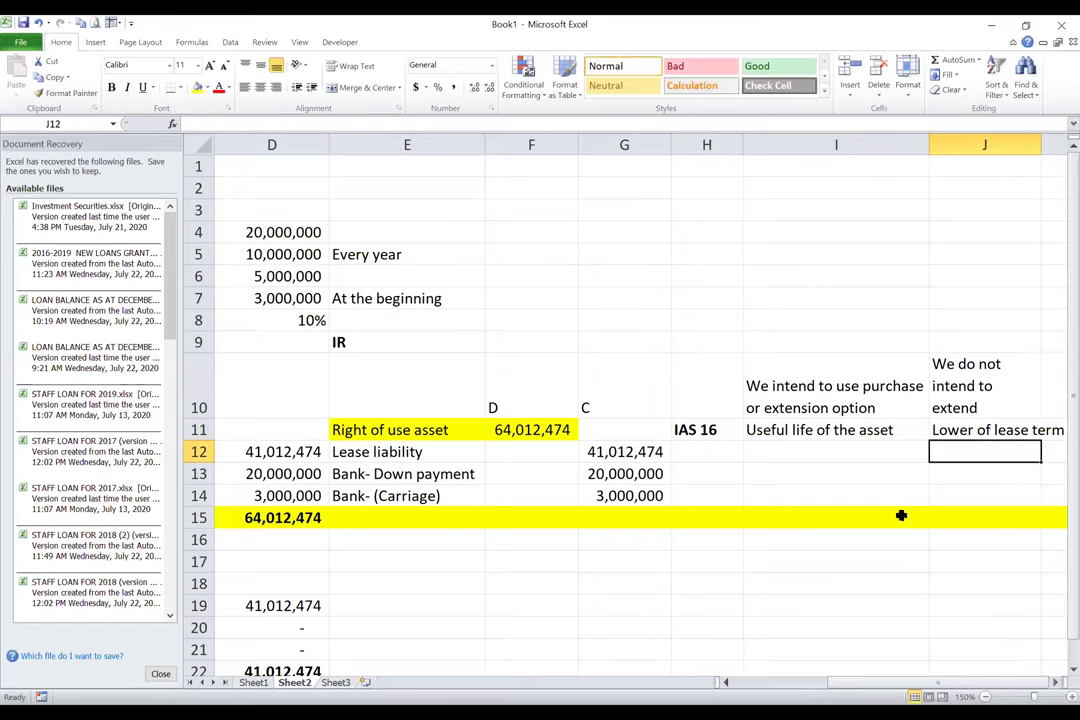
Wrap the text of the lease term and useful life note in J11.
left_click(979, 428)
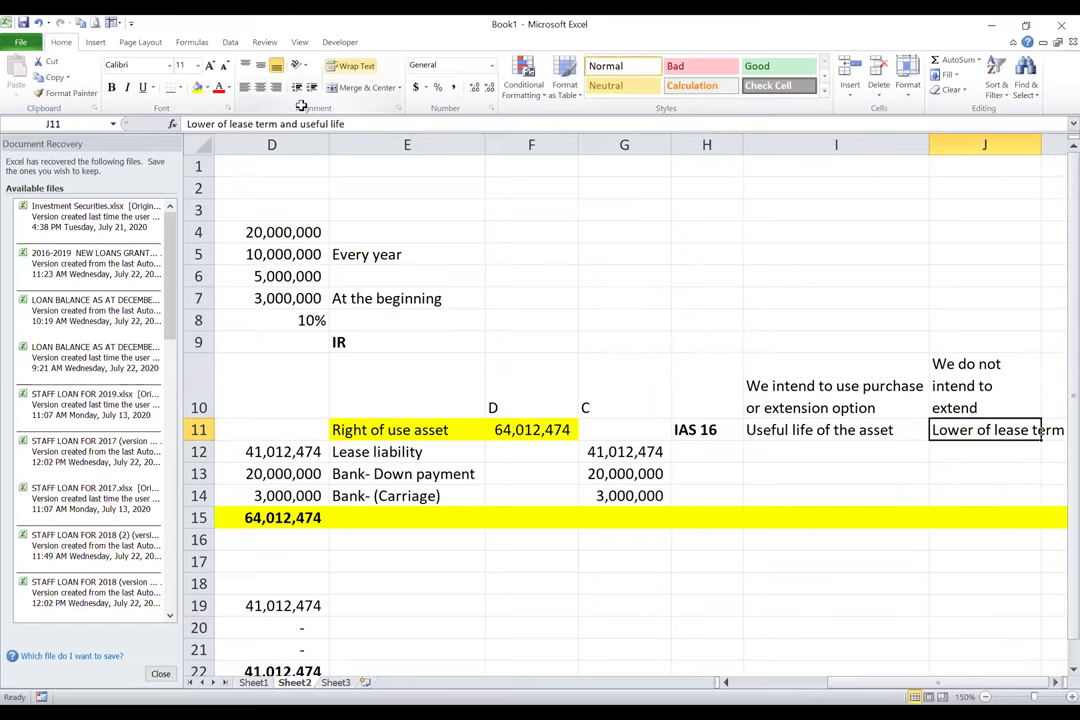
left_click(352, 65)
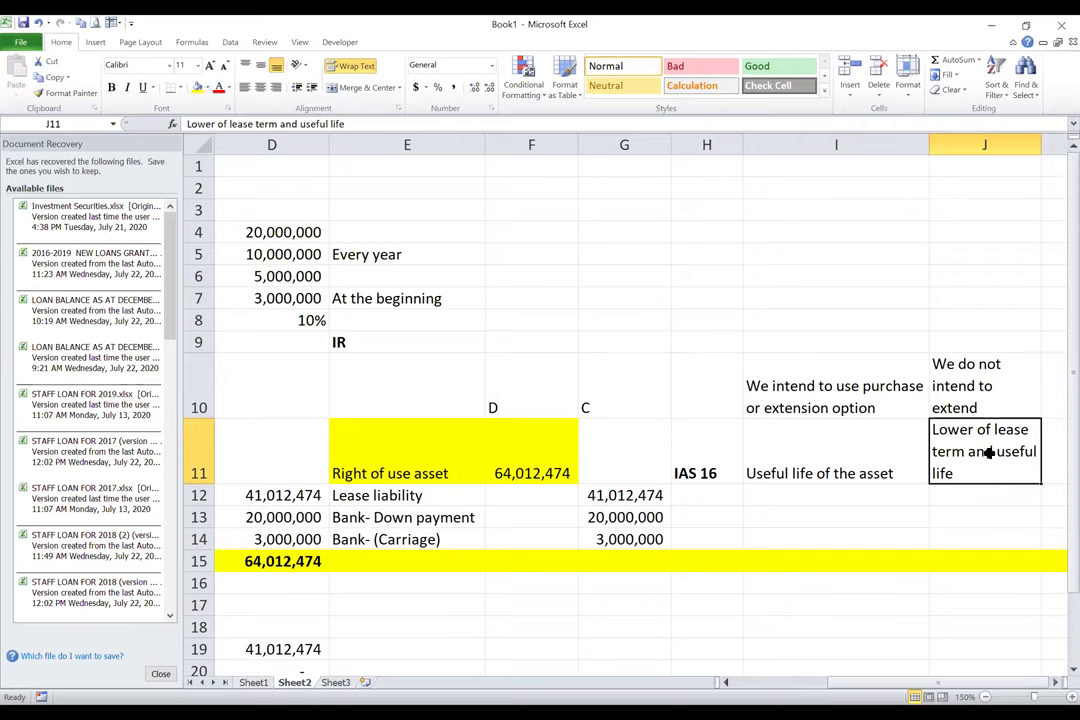
left_click(938, 496)
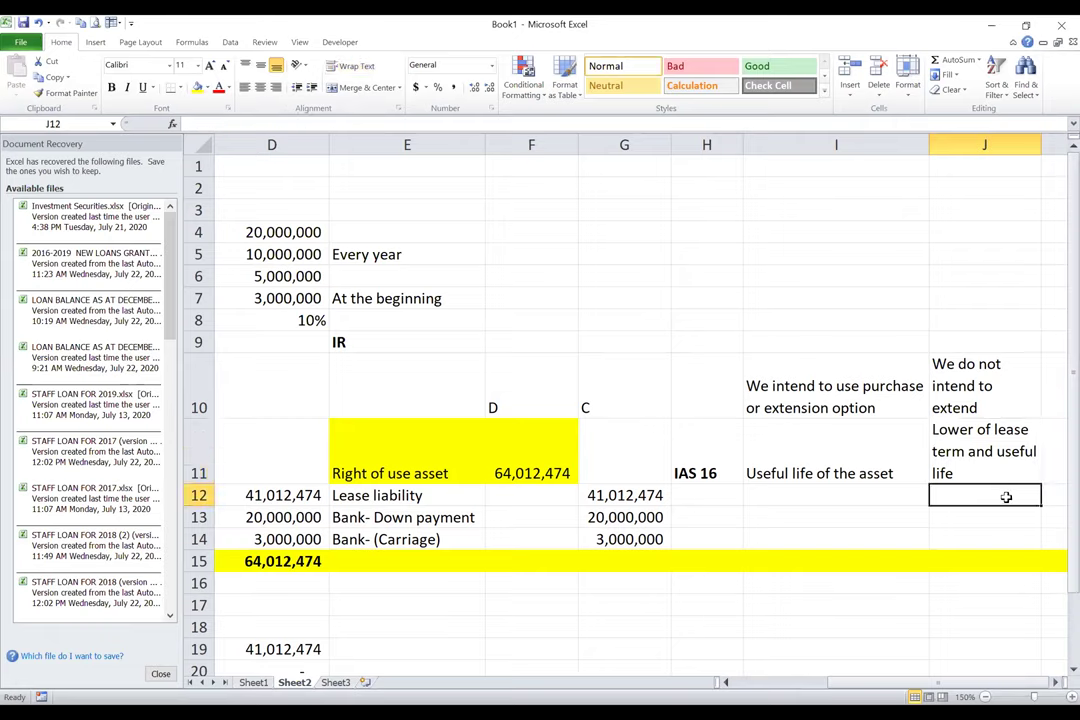
key("Up")
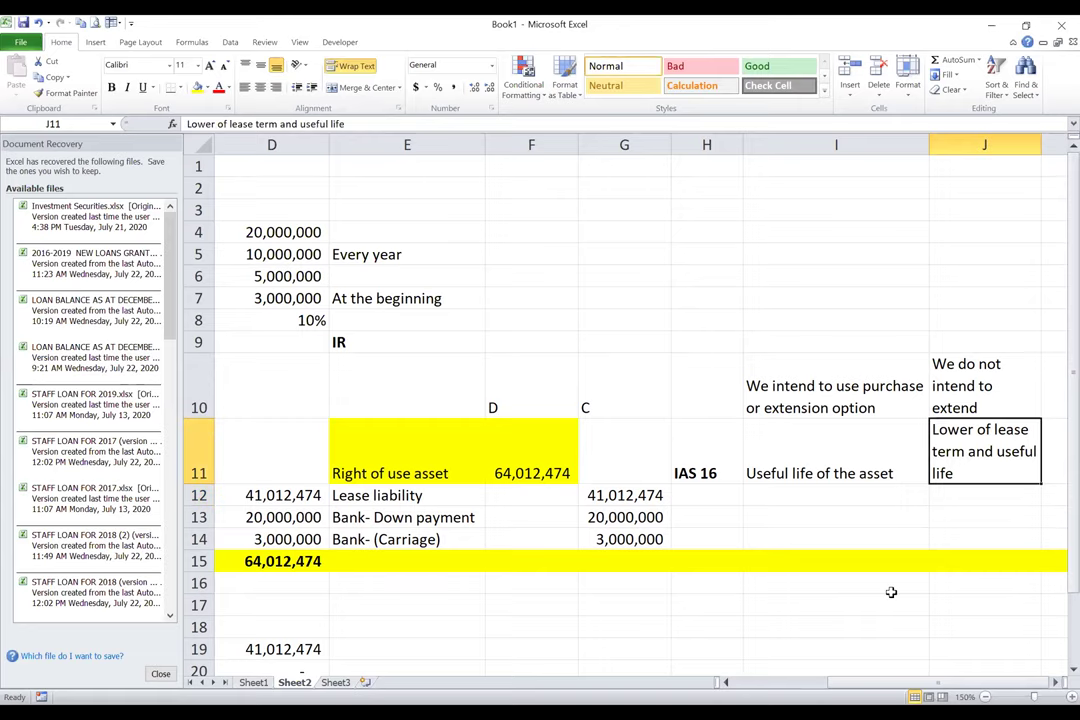
Review the IAS 16 depreciation period notes in columns I and J and the lease liability line in row 12.
left_click(824, 145)
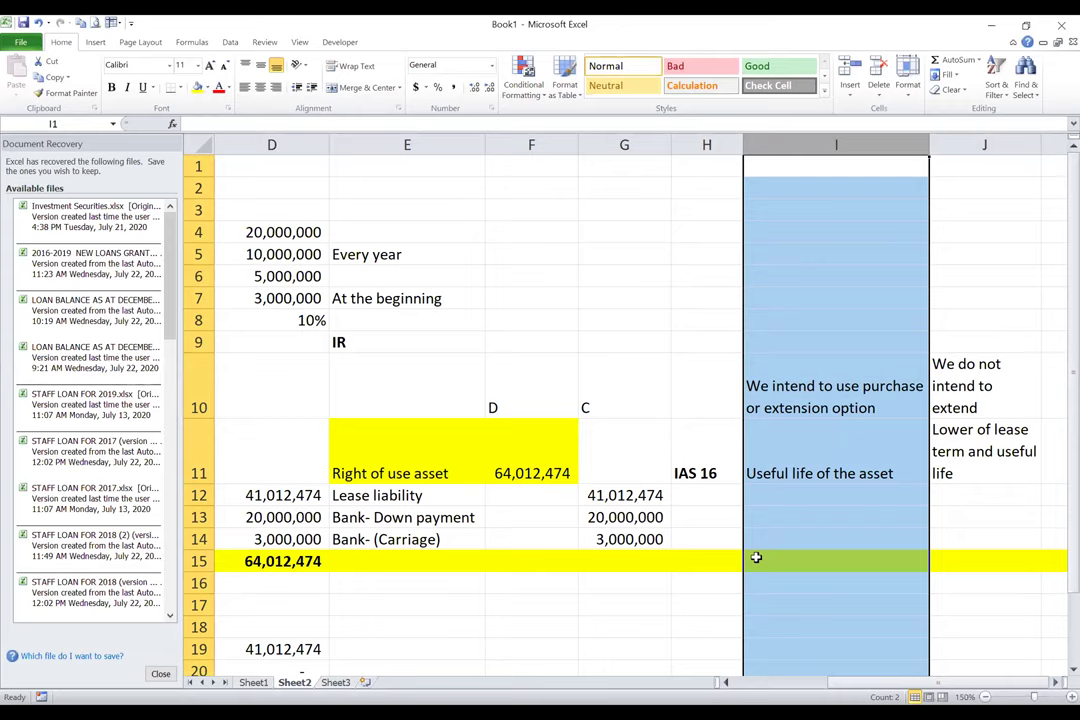
left_click(837, 480)
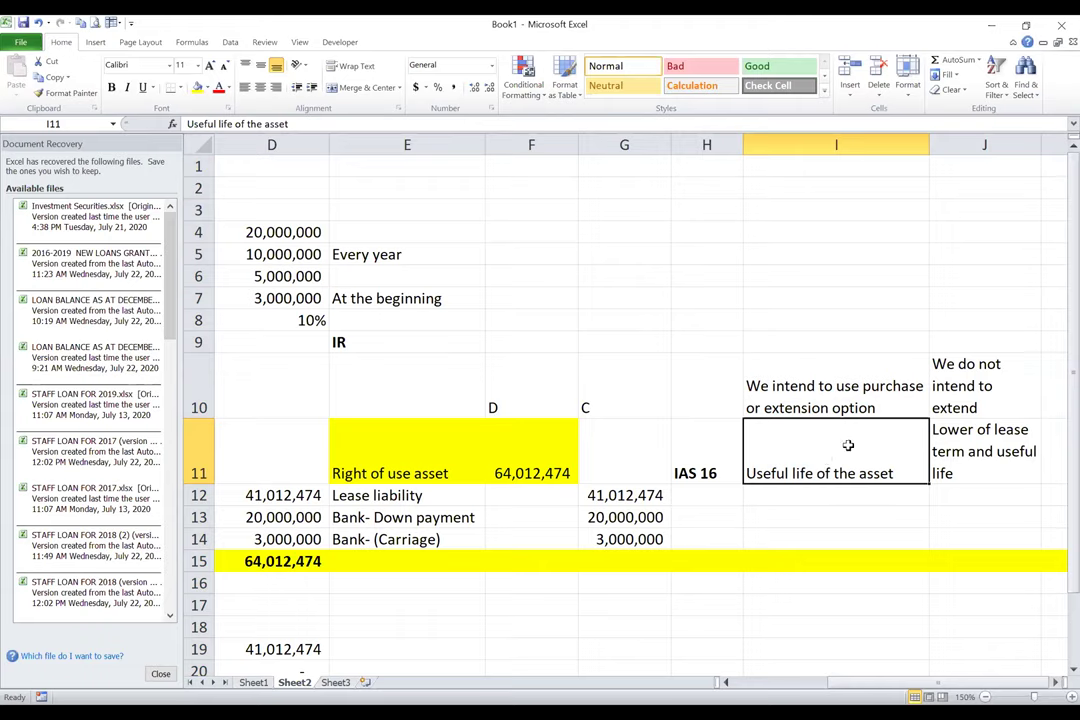
left_click(1018, 368)
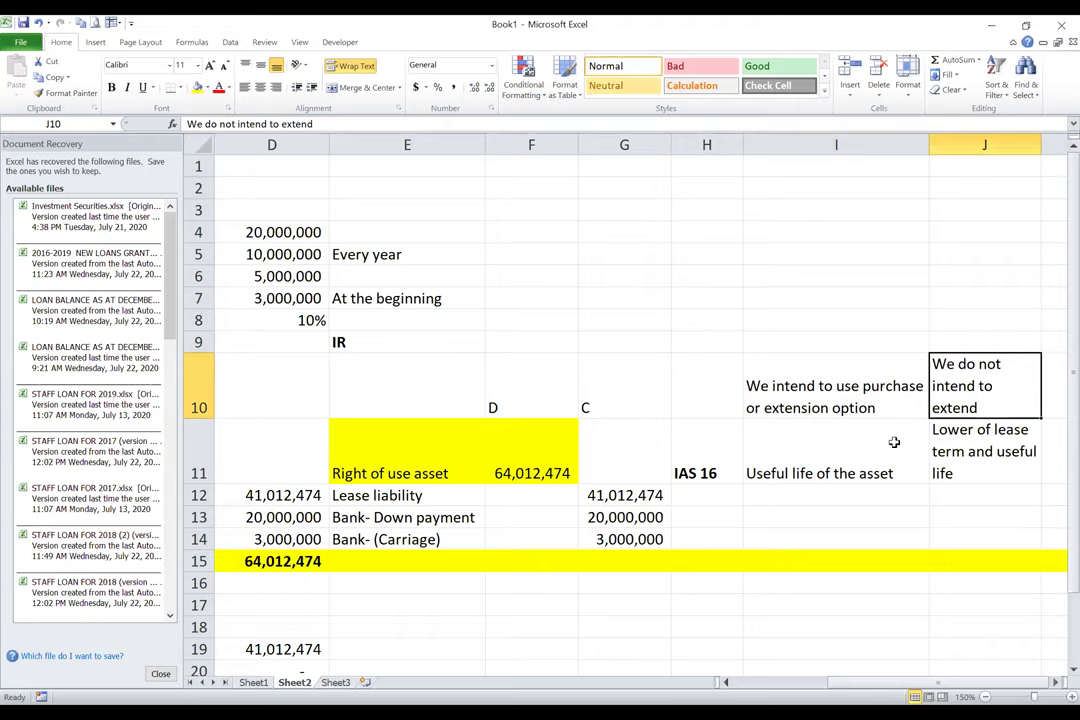
left_click(986, 458)
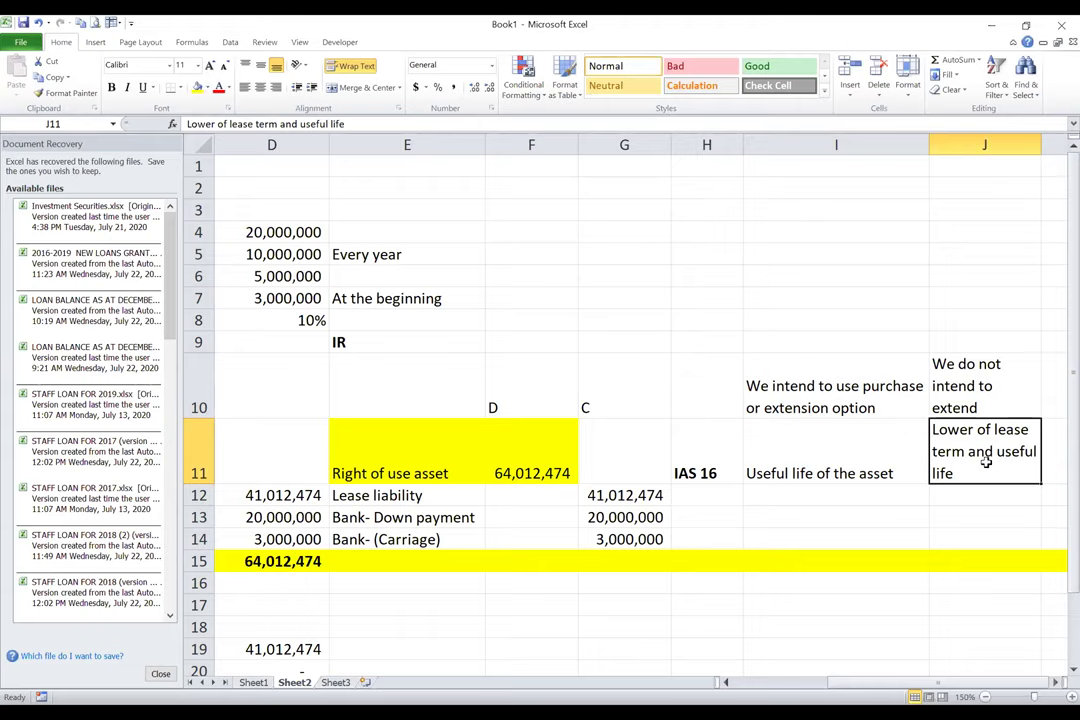
left_click_drag(694, 451, 1016, 455)
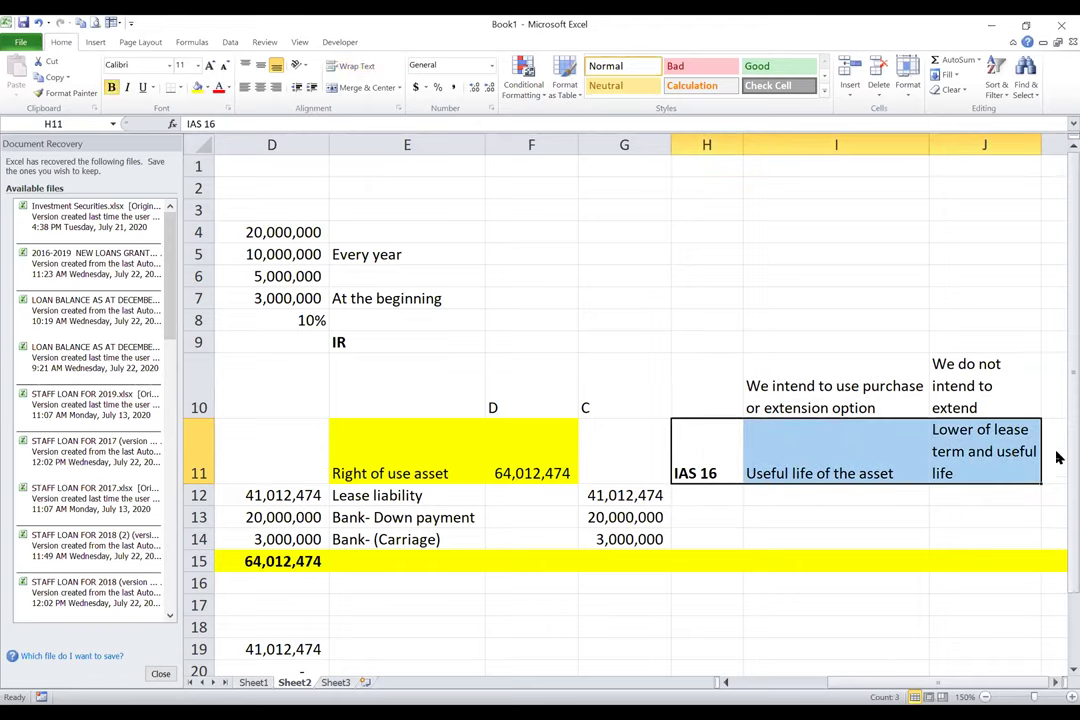
left_click_drag(393, 495, 760, 507)
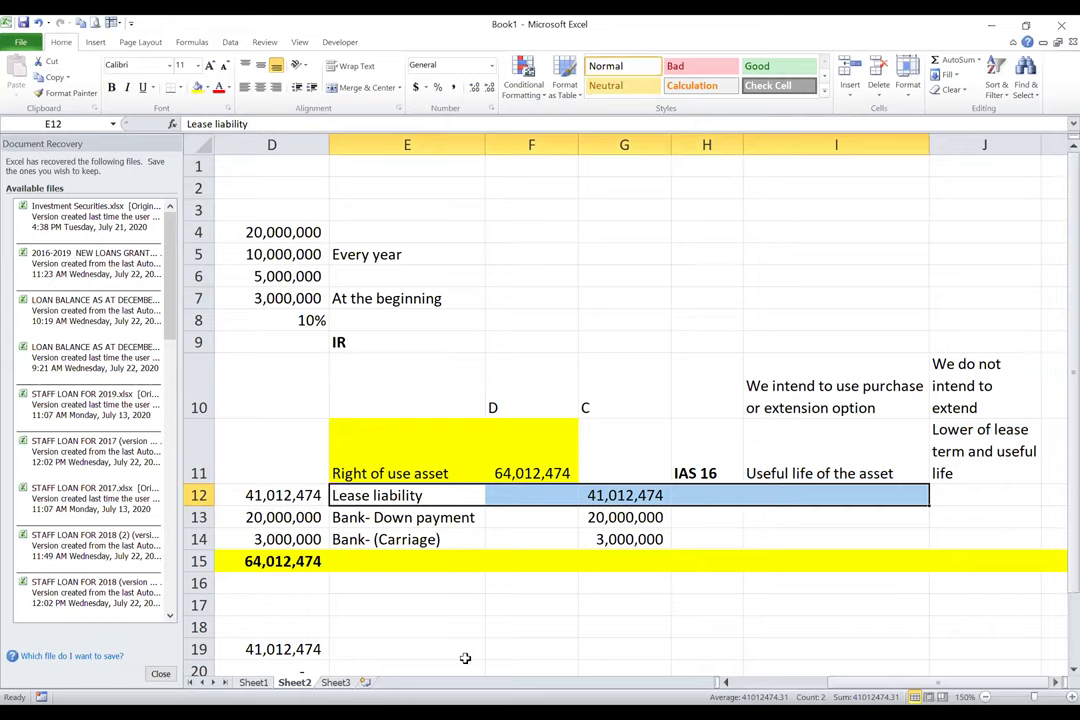
scroll(396, 520, "down", 1)
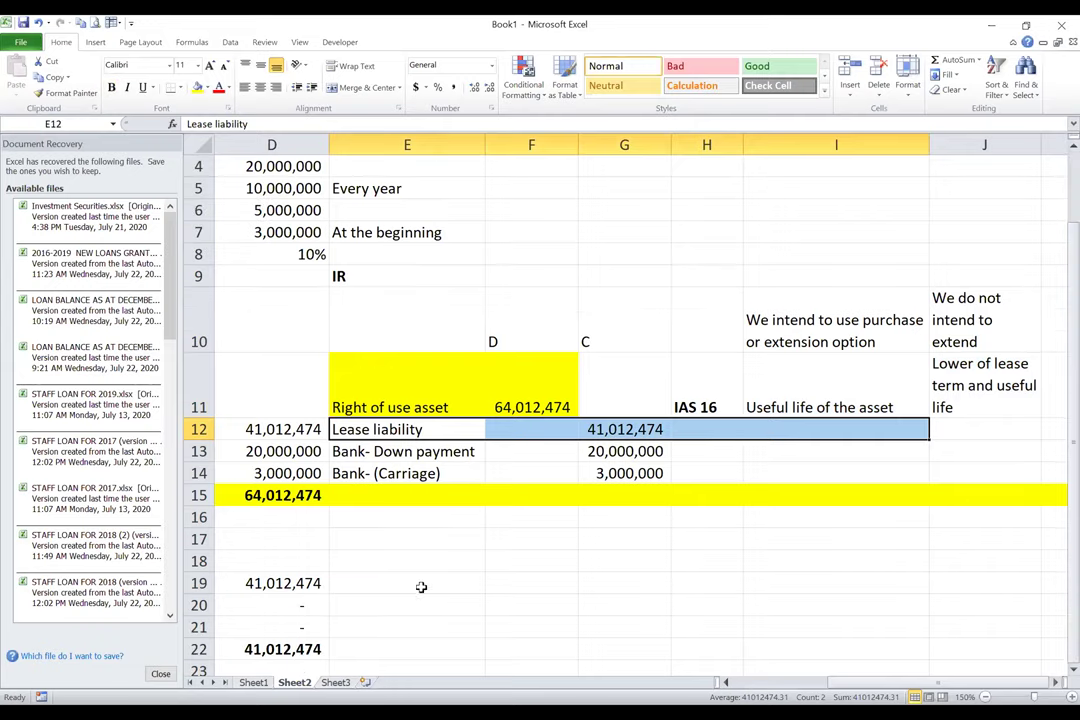
left_click(968, 382)
left_click(760, 395)
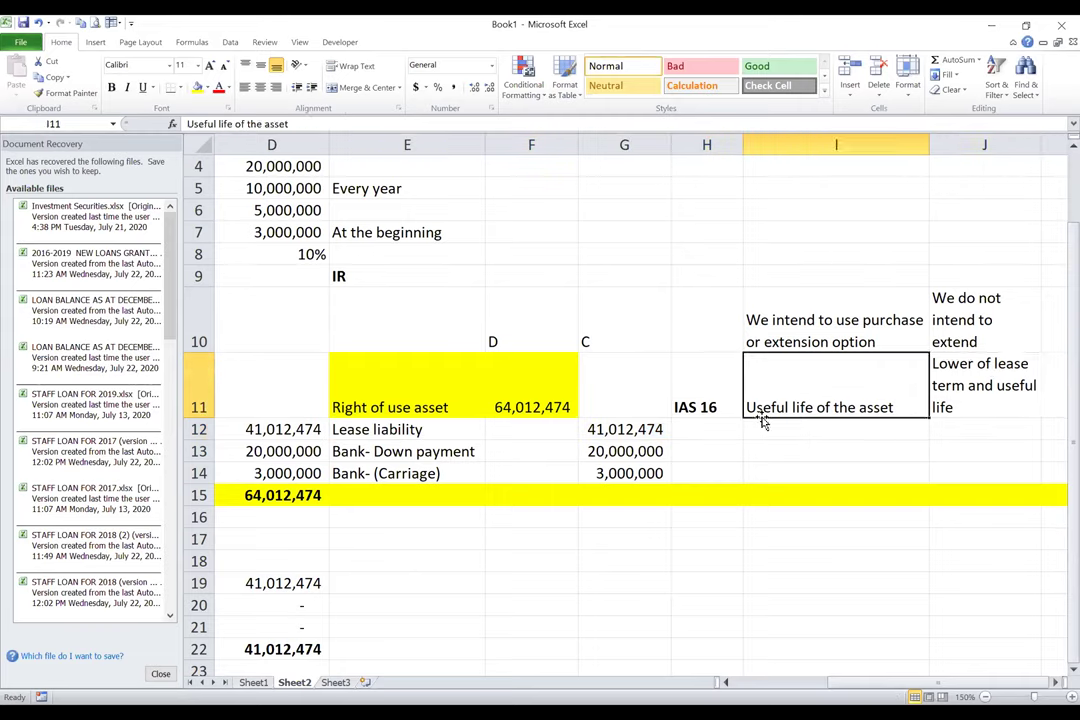
Enter "SOFP" in I13 and "PPE as a balabce" beside it in J13.
left_click(955, 426)
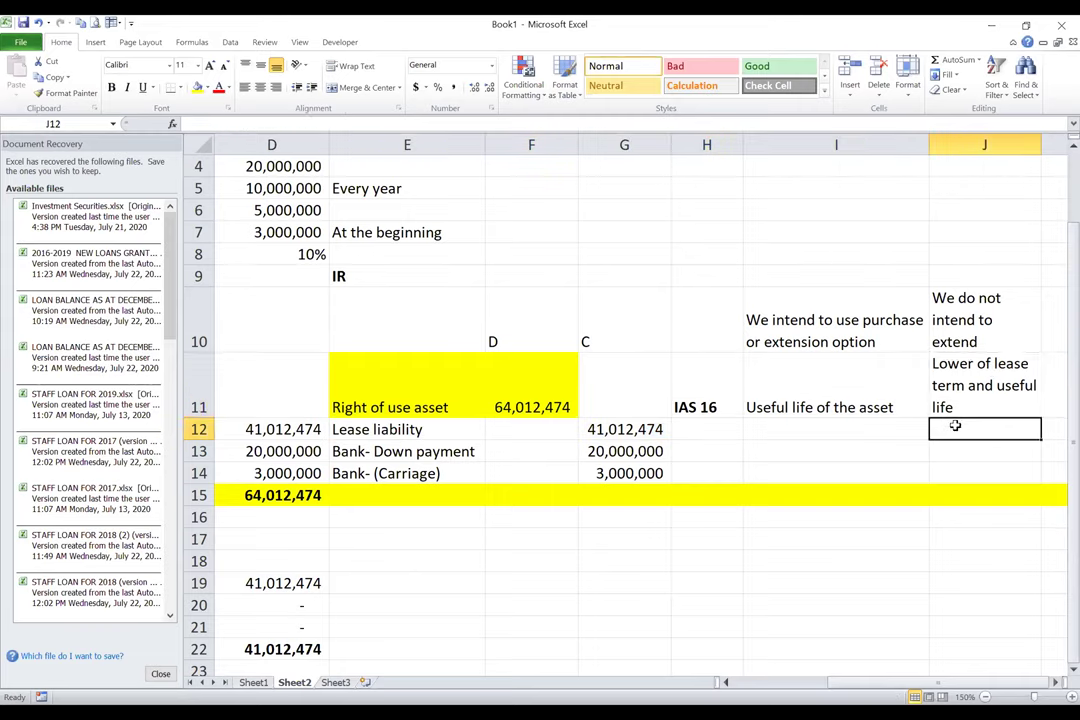
key("Down")
key("Left")
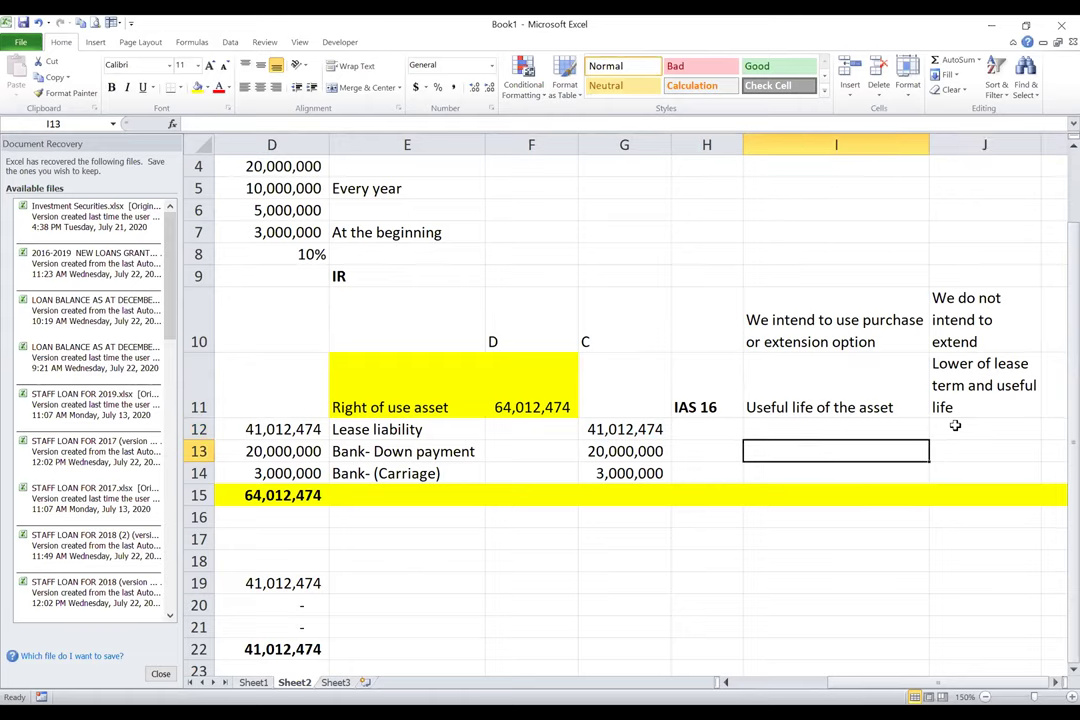
type("SOFP")
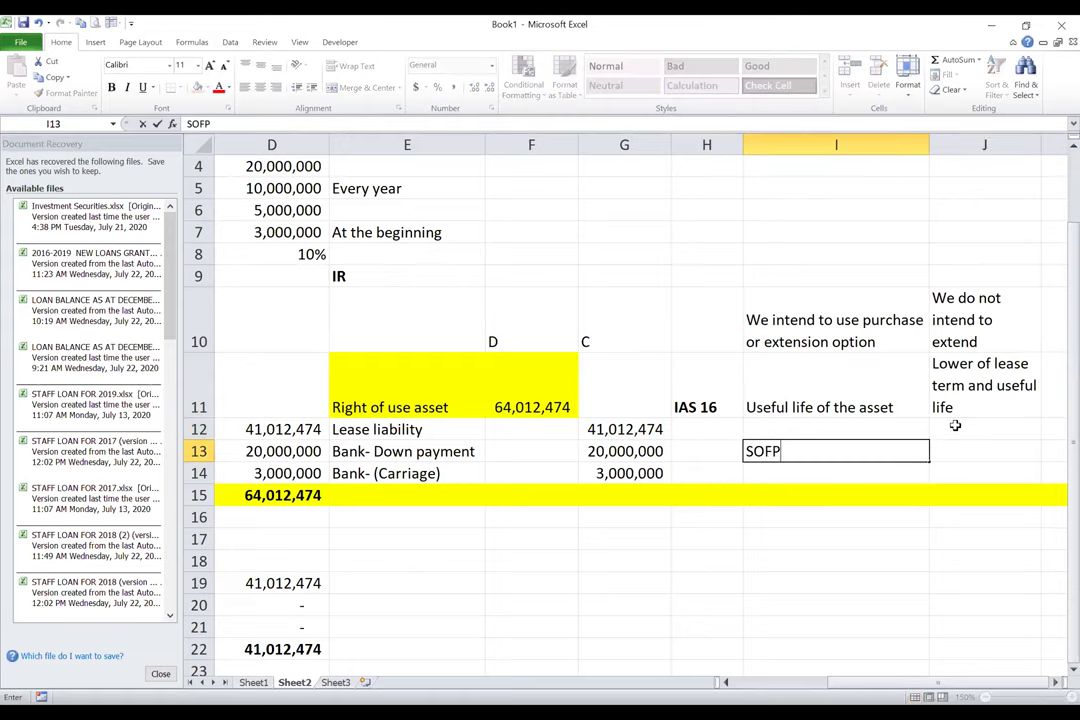
key("Tab")
type("PPE")
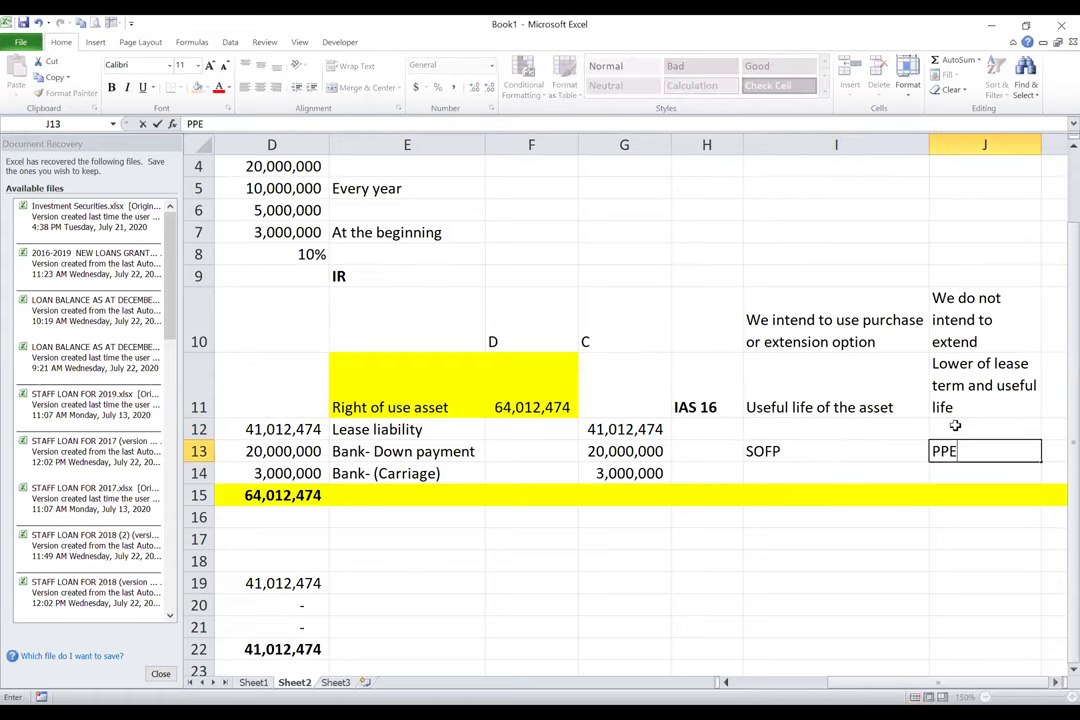
type(" as a balabc")
type("e")
key("Return")
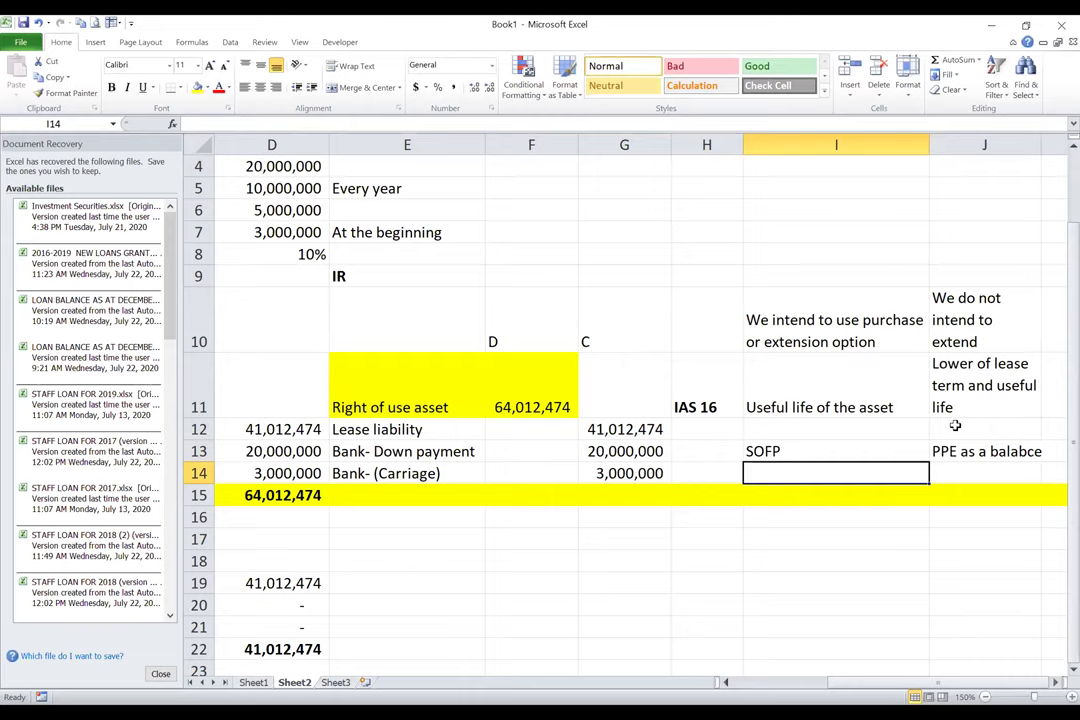
Enter "P&L" in I14 and "Depreciation" beside it in J14.
type("P")
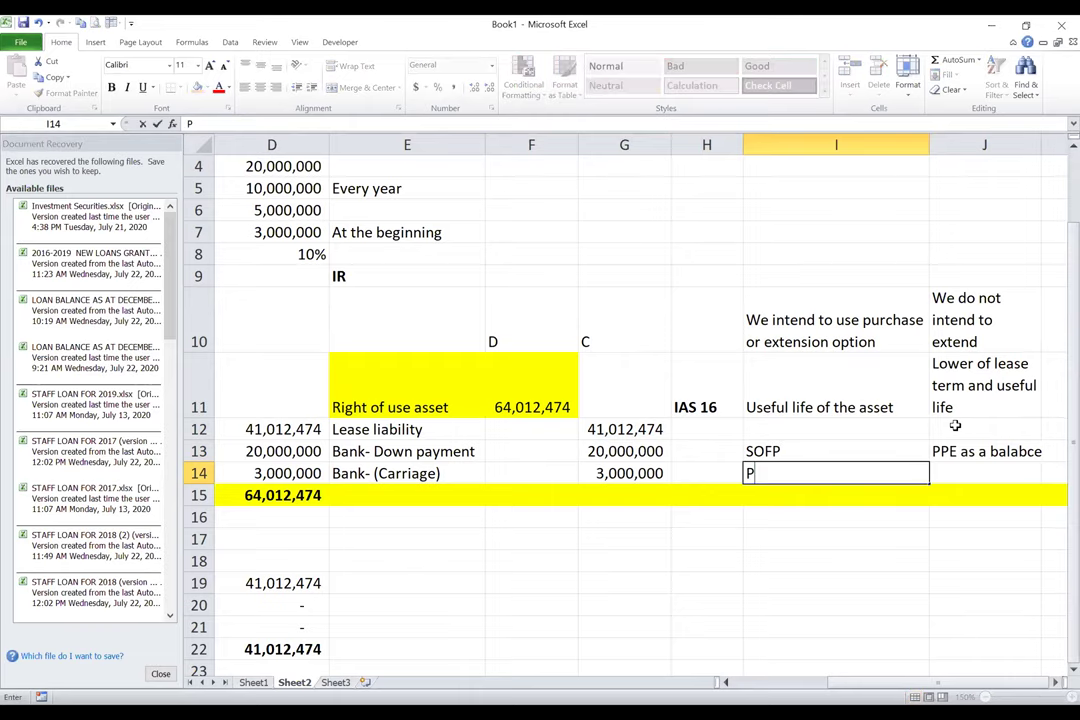
type("&L")
key("Tab")
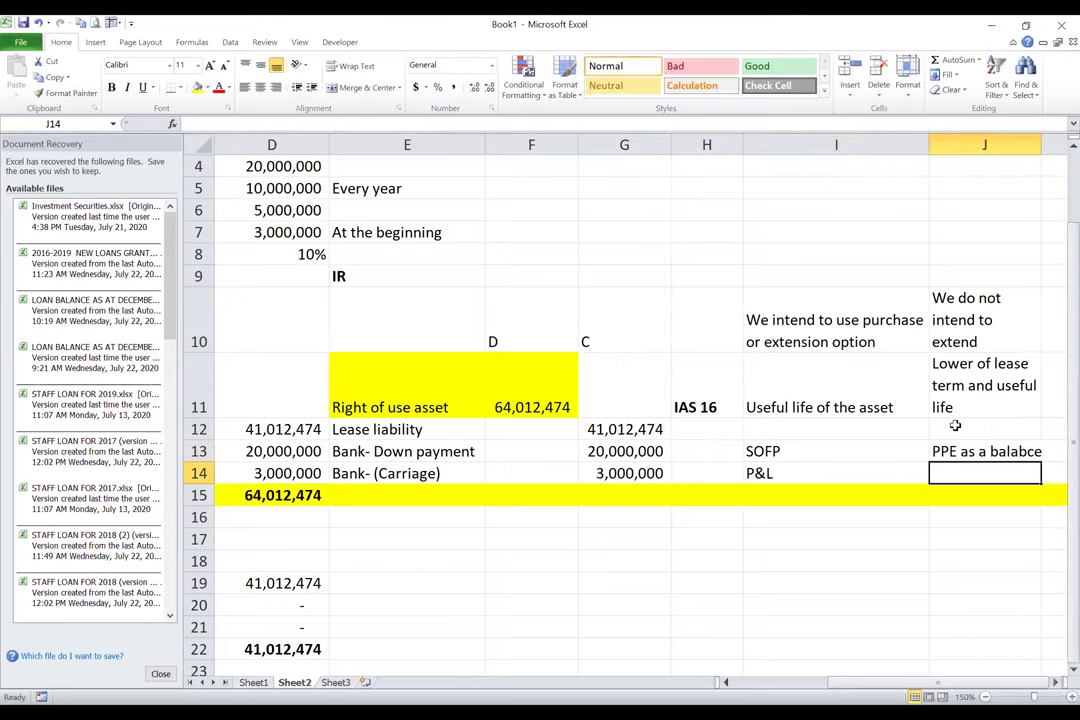
type("Deprec")
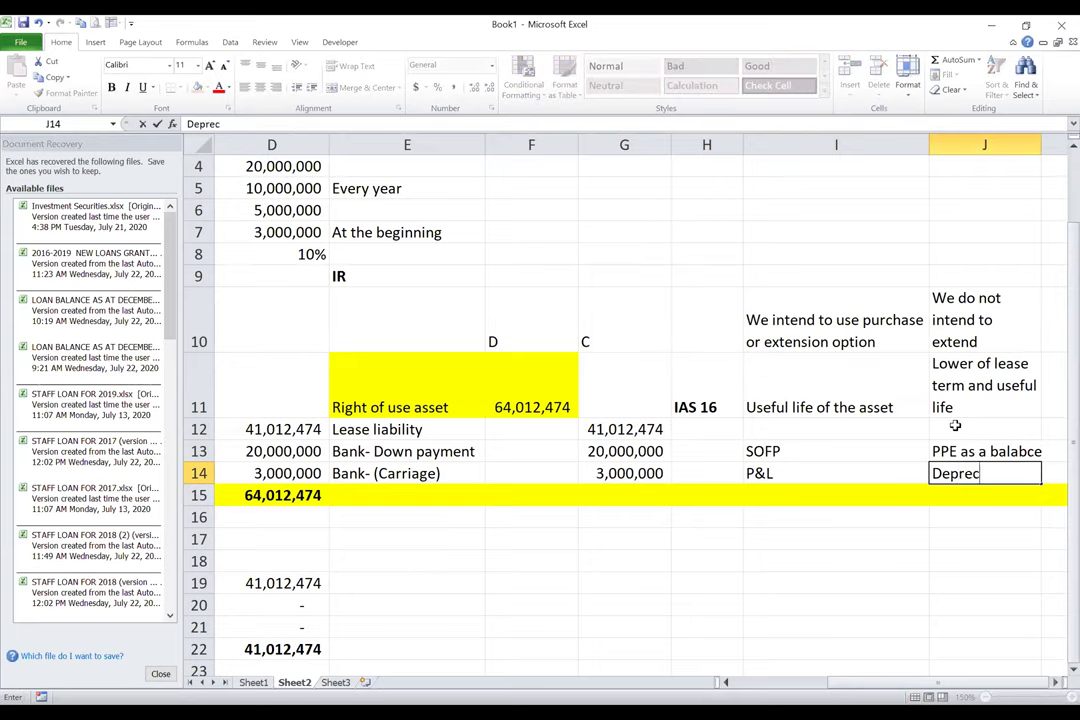
type("iation")
key("Return")
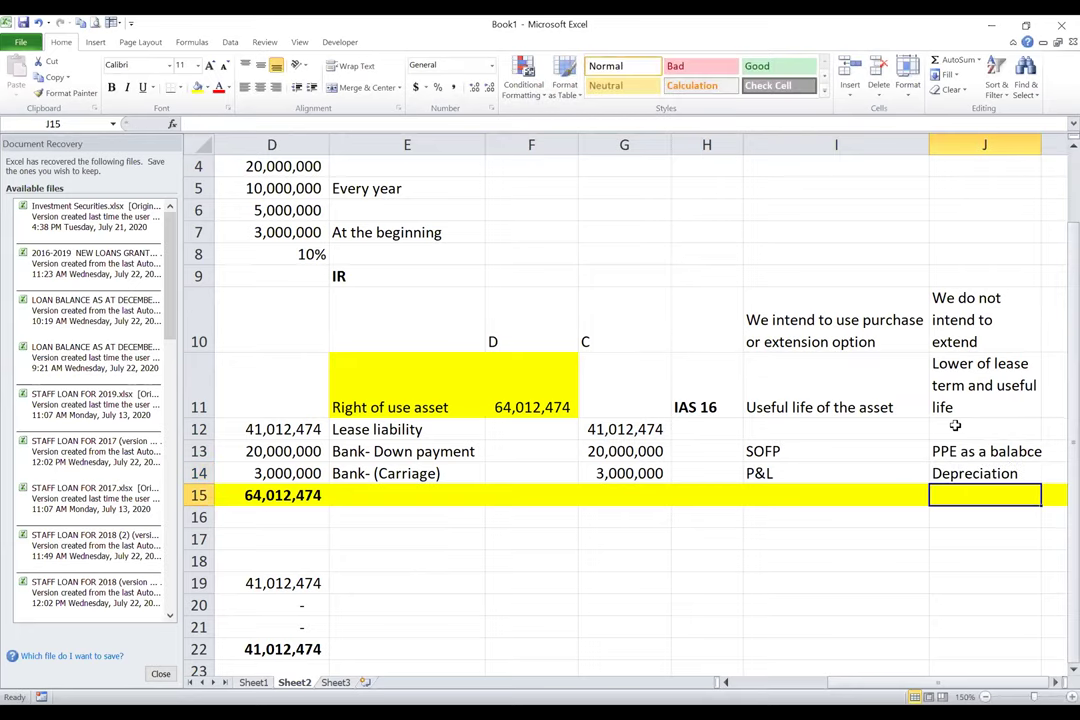
left_click(808, 560)
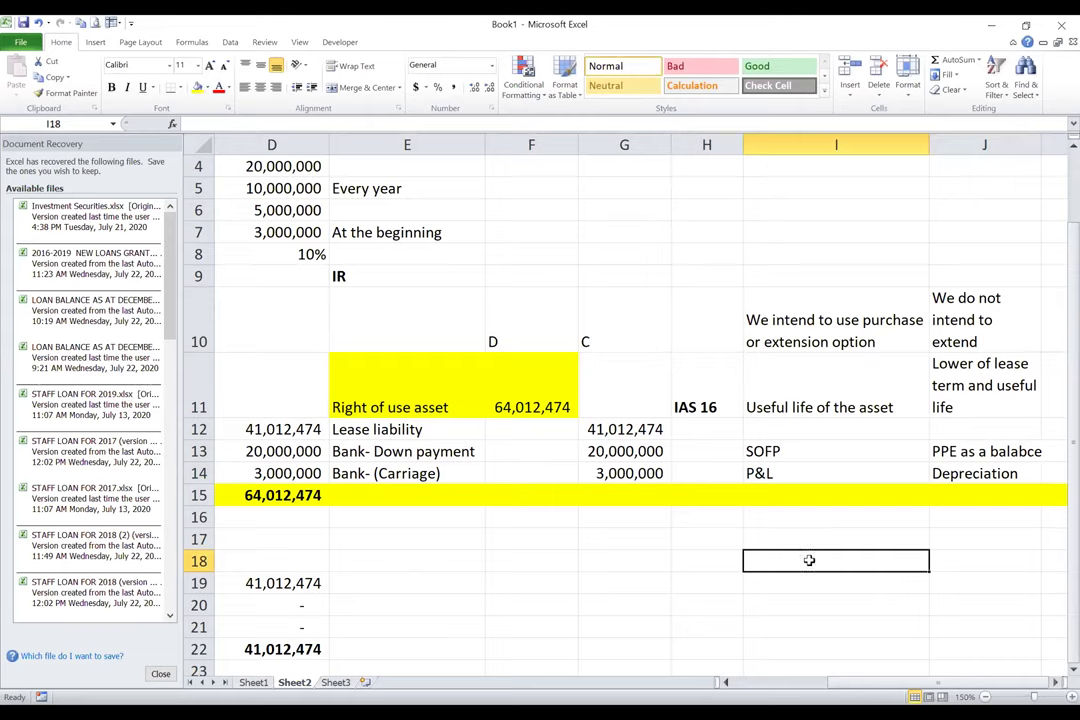
Enter the heading "Lease liability" in I18, with "SOFP" in I19 and "Lease liability as a balance" in J19.
type("Lea")
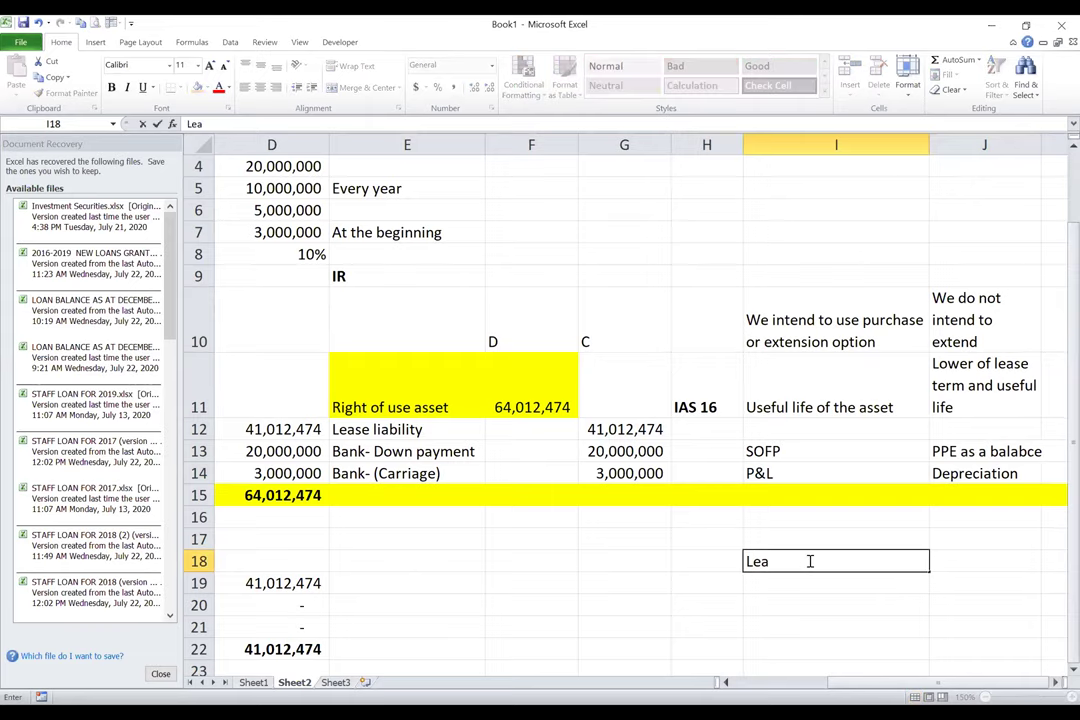
type("se liability")
key("Return")
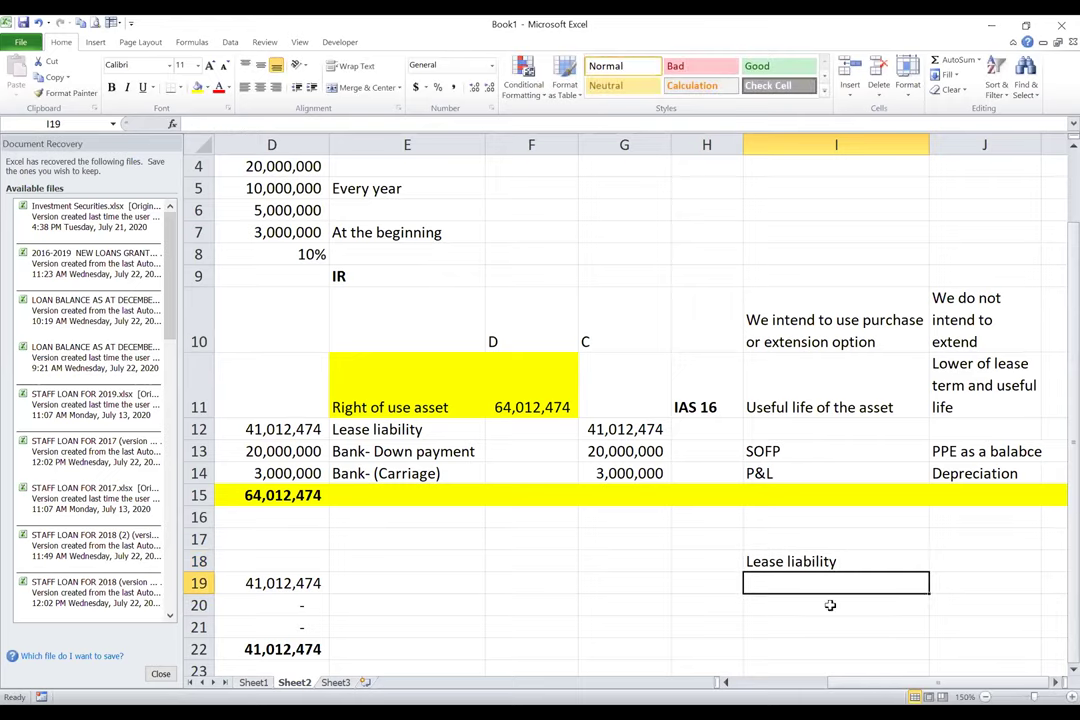
type("SOFP")
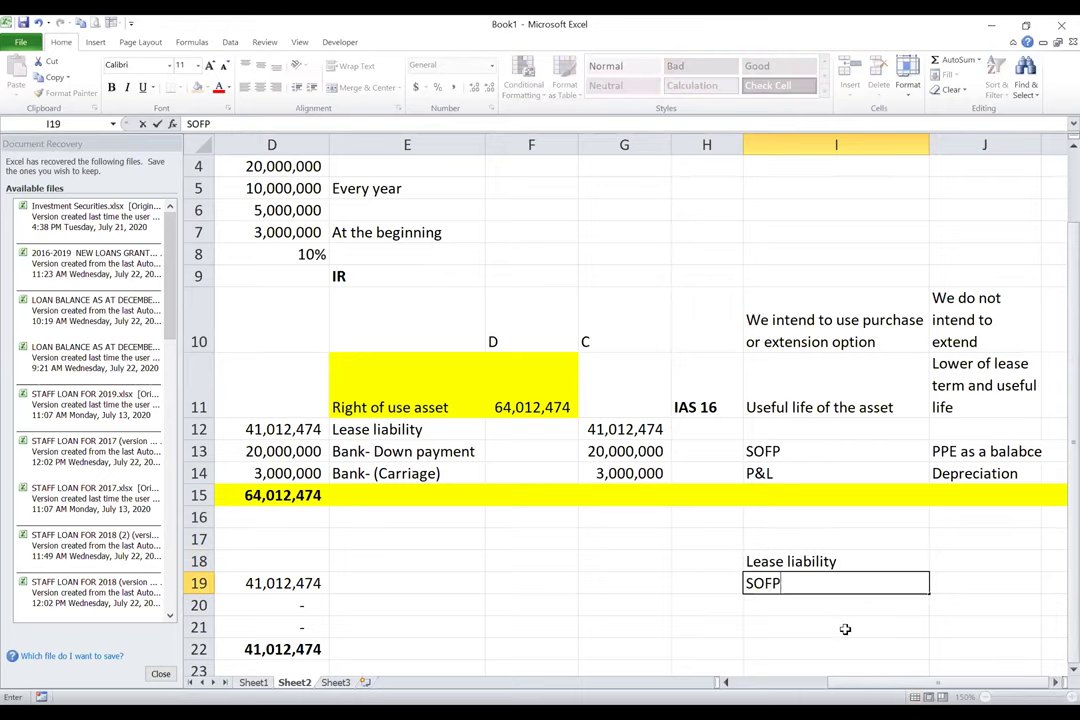
key("Tab")
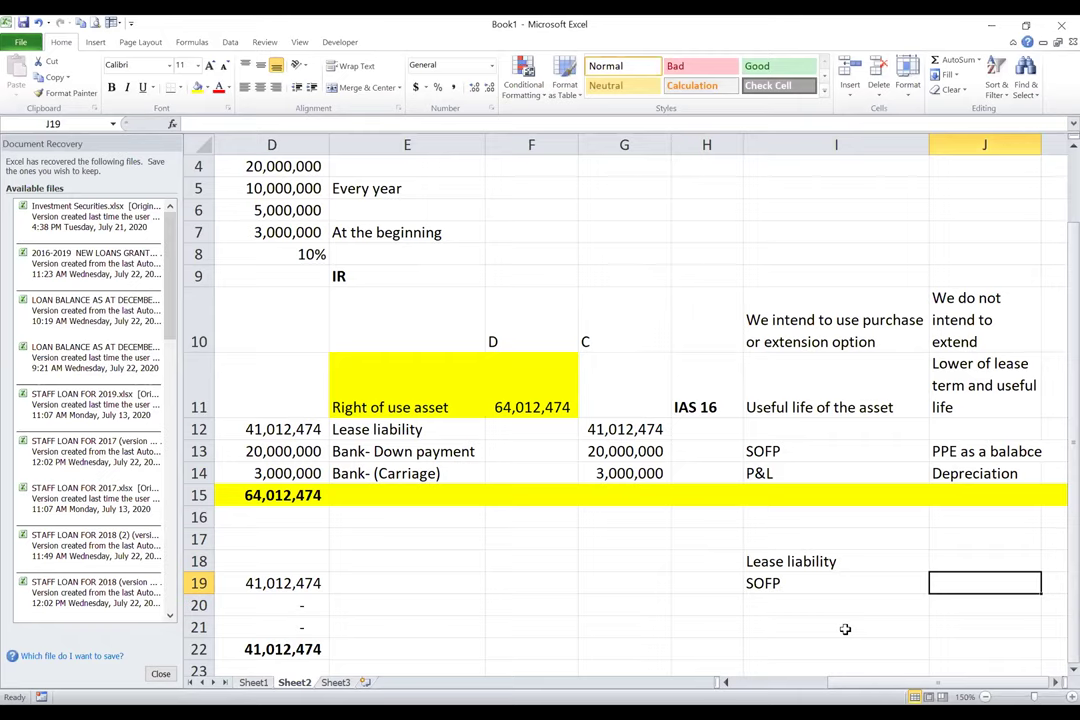
type("Lease l")
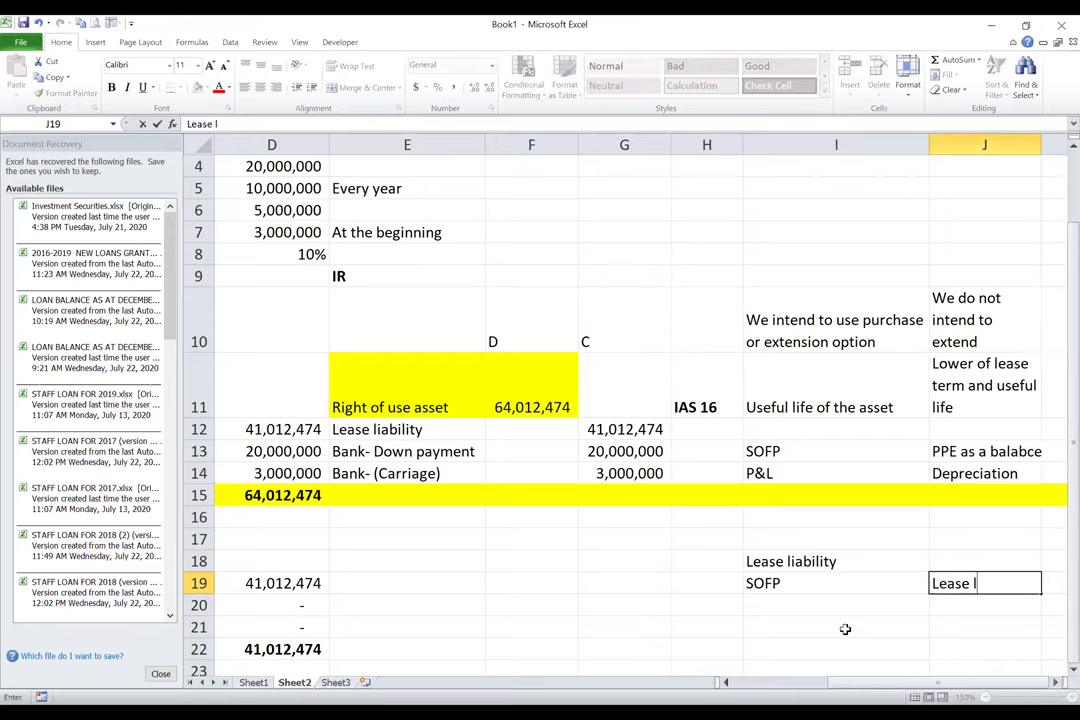
type("iability as")
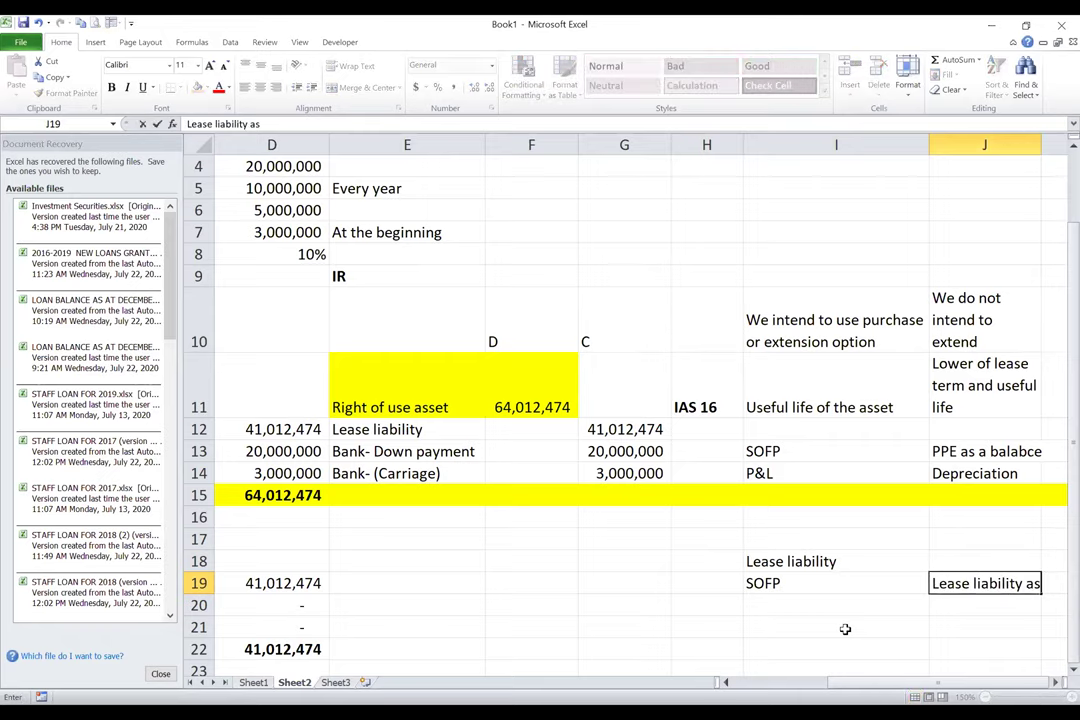
type(" a balance")
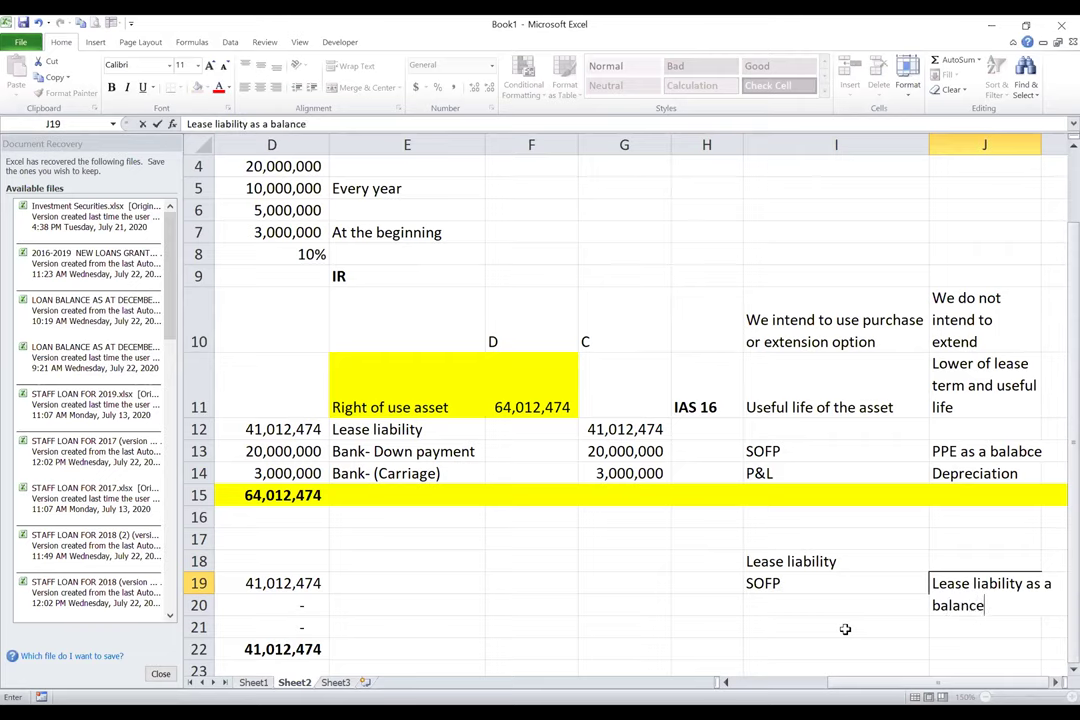
key("Return")
Enter "P&L" in I20 and "Interest expense" beside it in J20.
key("Left")
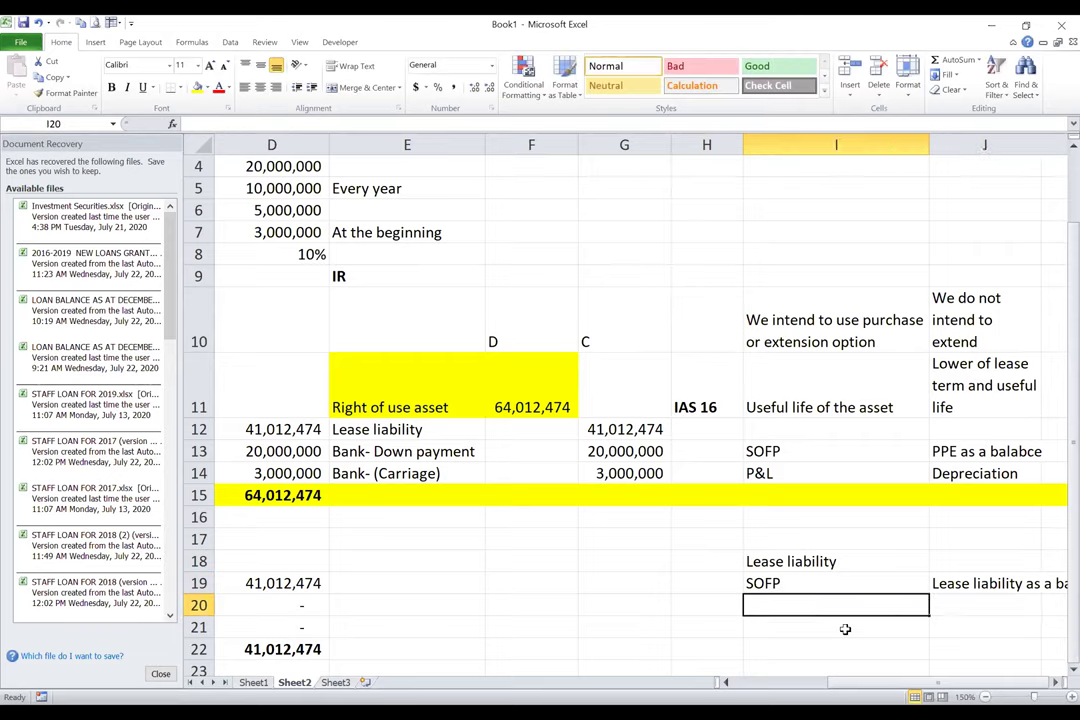
type("P&L")
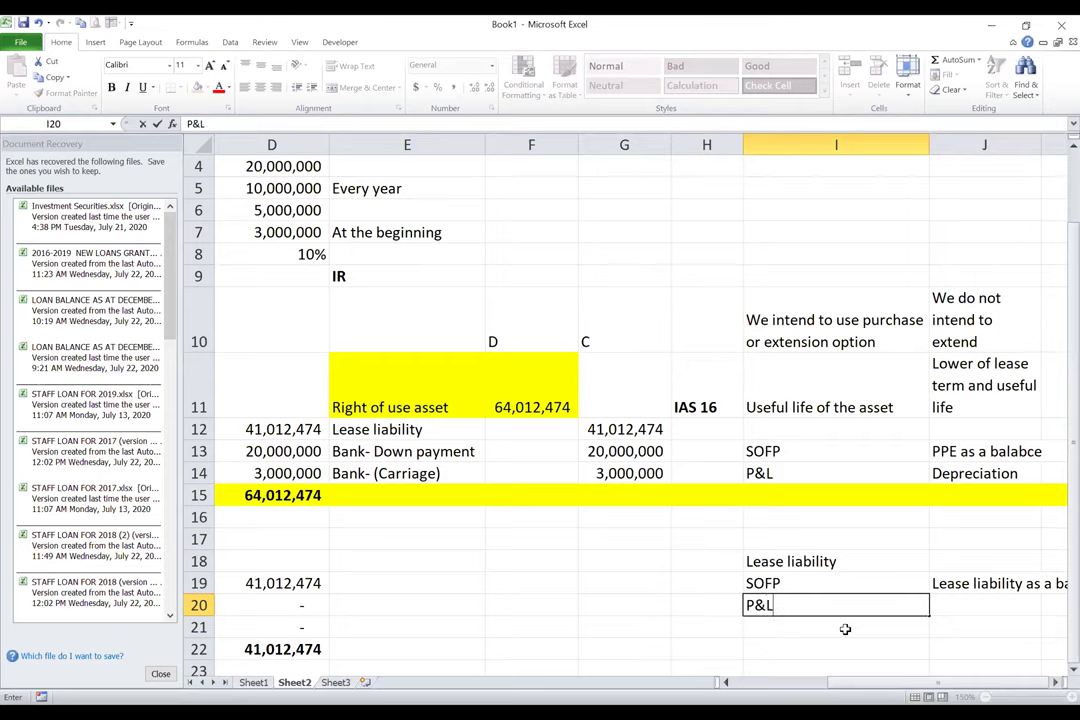
key("Tab")
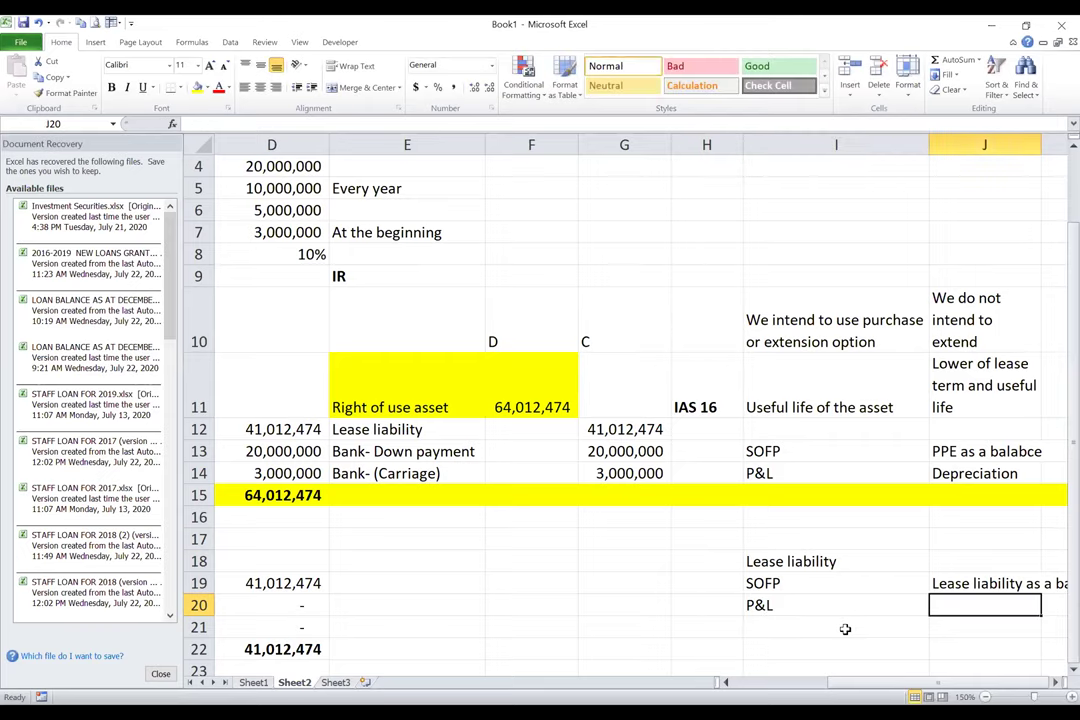
type("Interest expense")
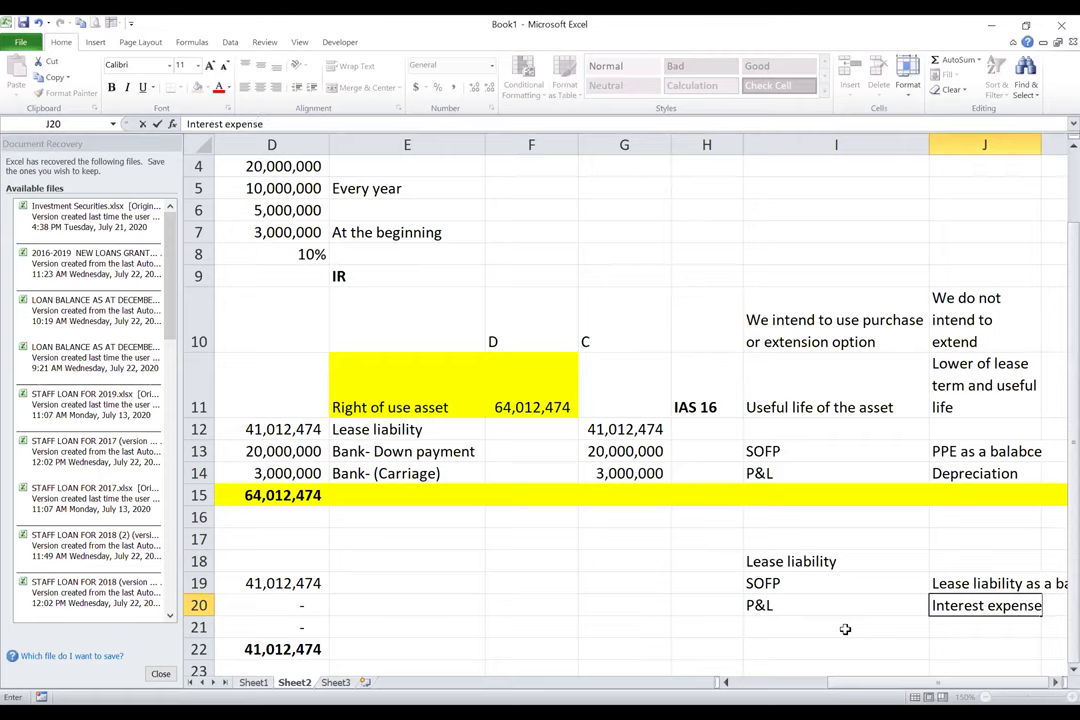
key("Return")
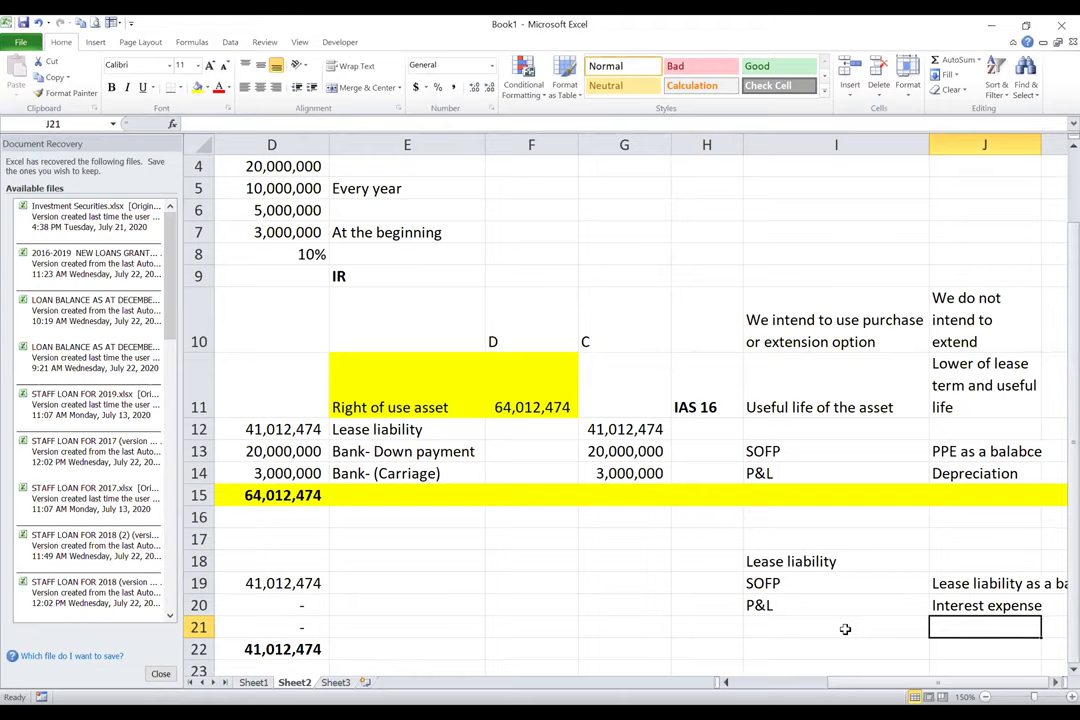
Widen column B to about the width of a full eight-digit amount, for a schedule below the lease liability table.
key("Home")
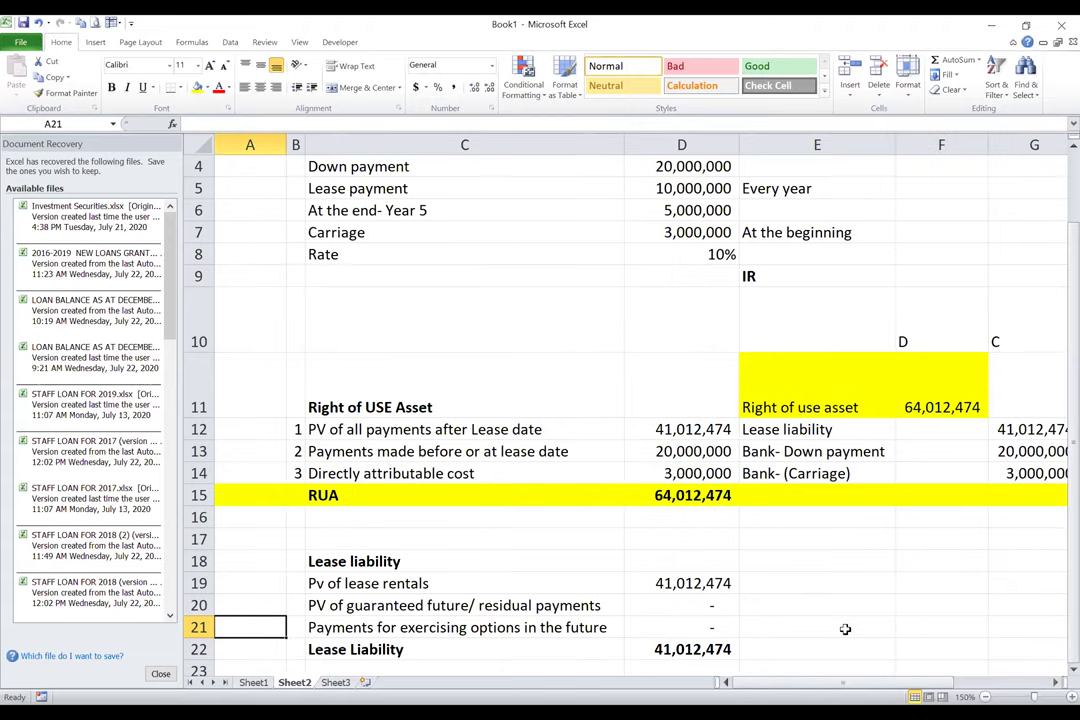
key("Down")
key("Down")
key("Down")
key("Down")
key("Down")
key("Down")
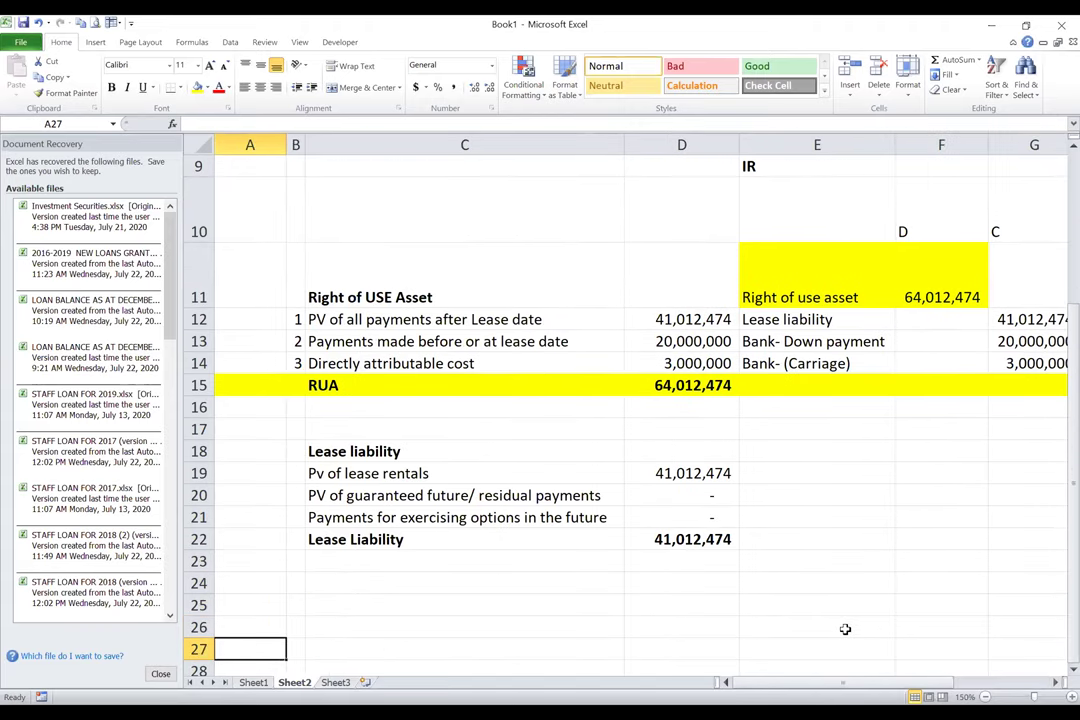
key("Down")
key("Down")
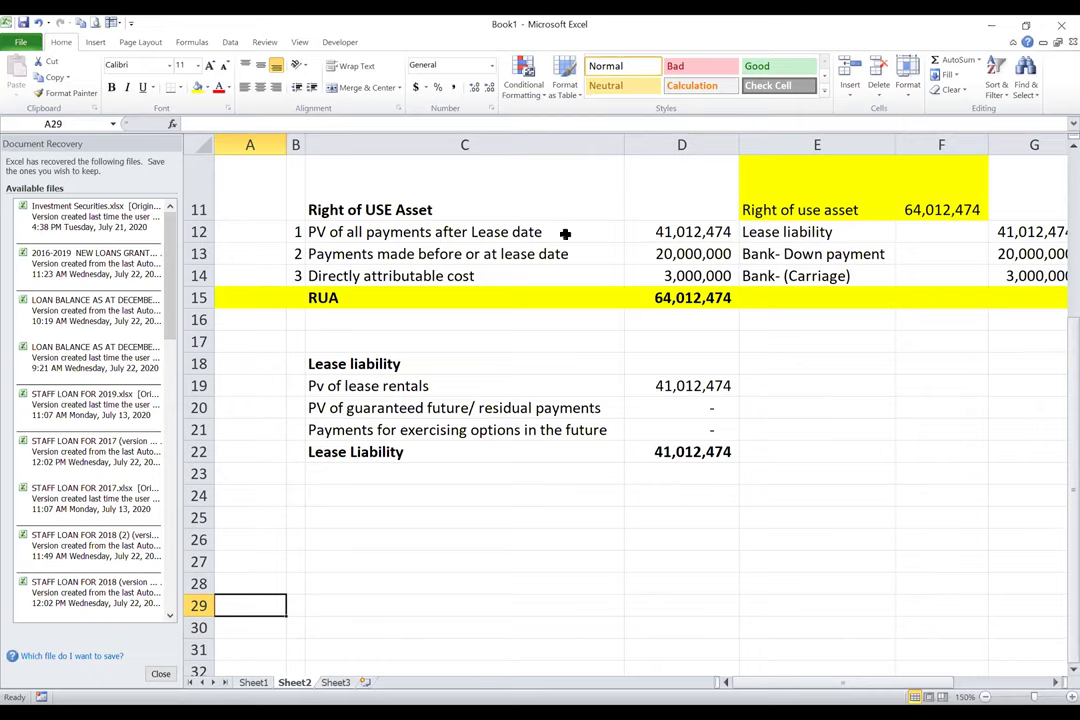
left_click_drag(302, 149, 382, 155)
Enter the schedule headings "Period", "OB", "Int", "Rpmt" and "CB" across A25:E25.
left_click(463, 540)
left_click(314, 553)
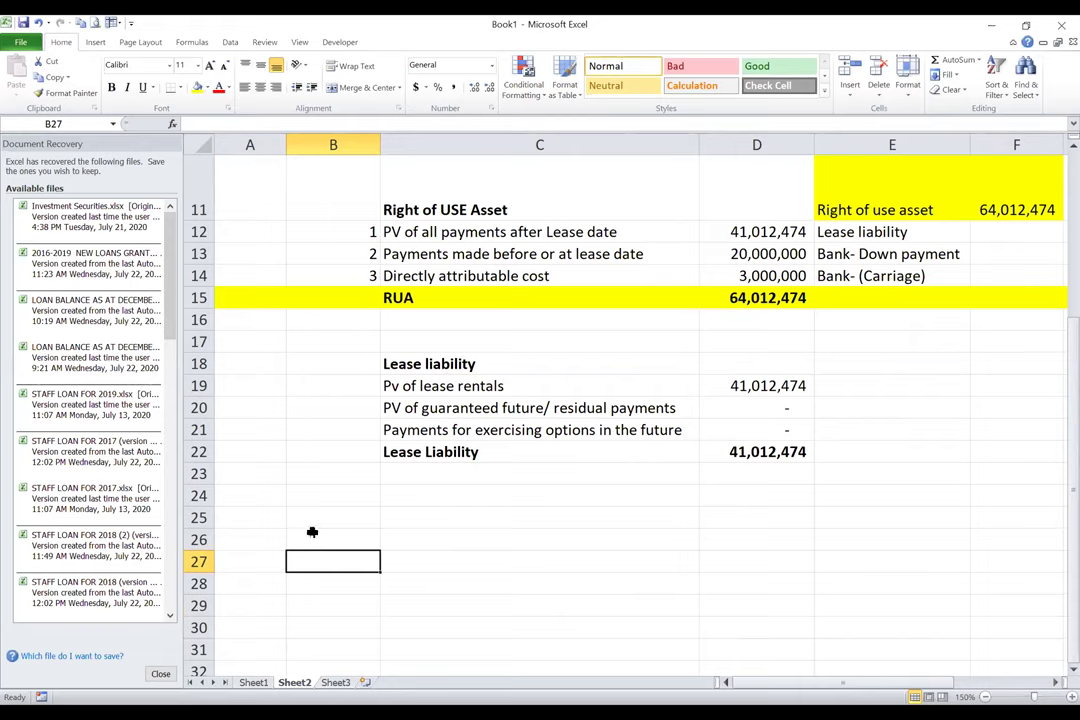
left_click(268, 514)
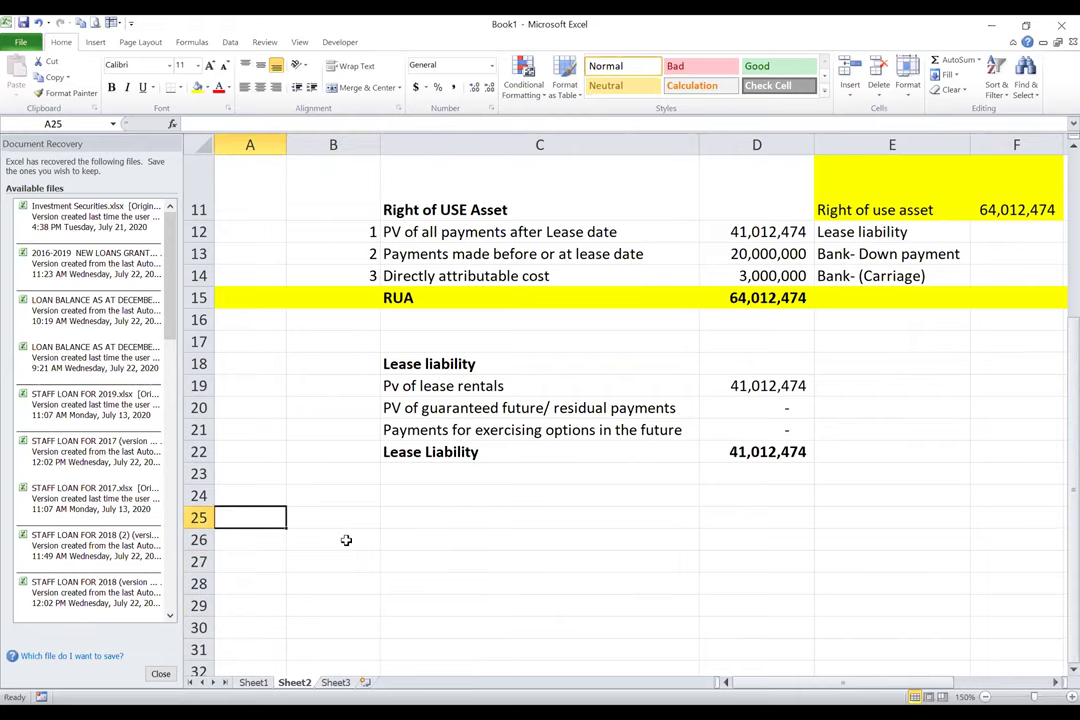
type("Period")
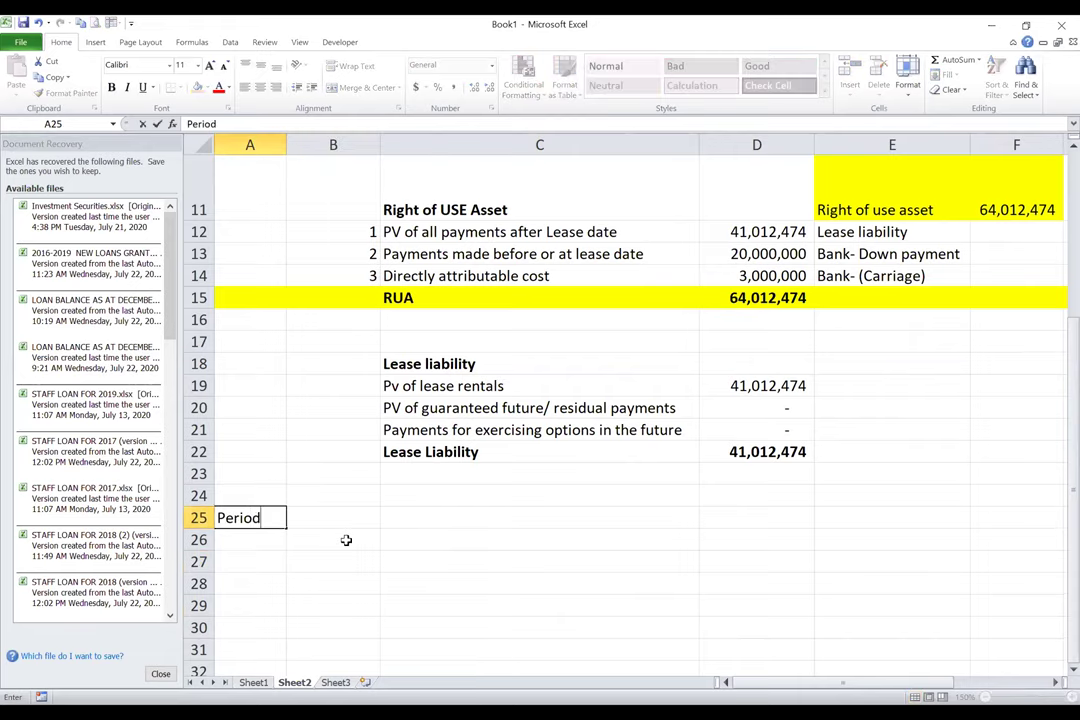
key("Tab")
type("OB")
key("Tab")
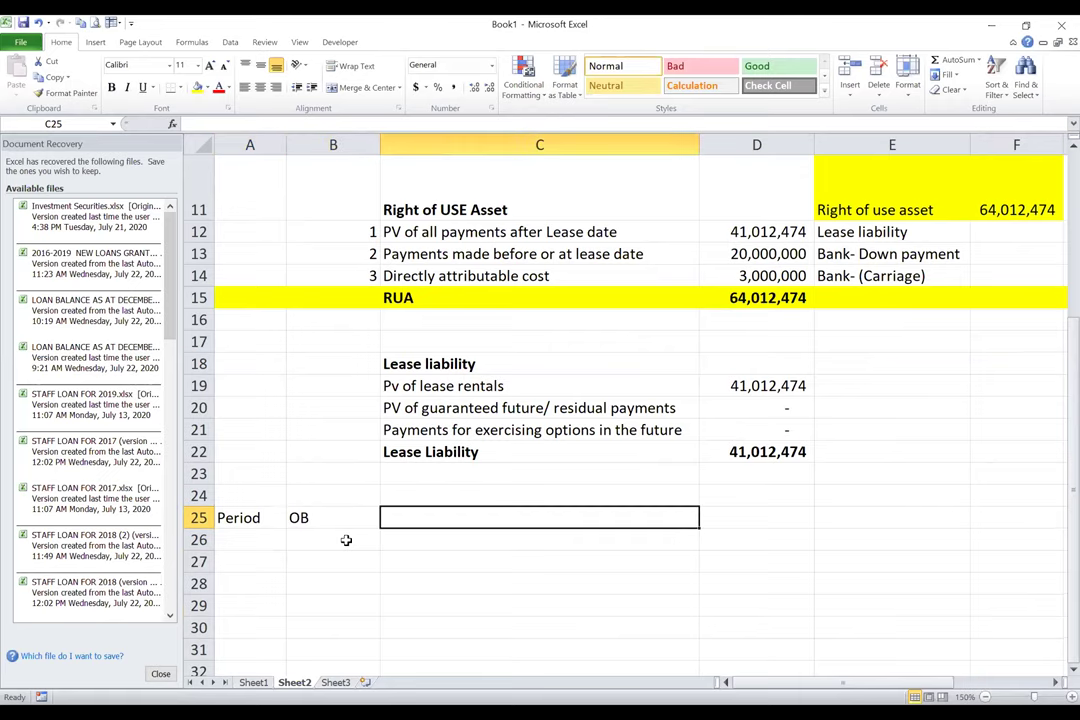
type("Int")
key("Tab")
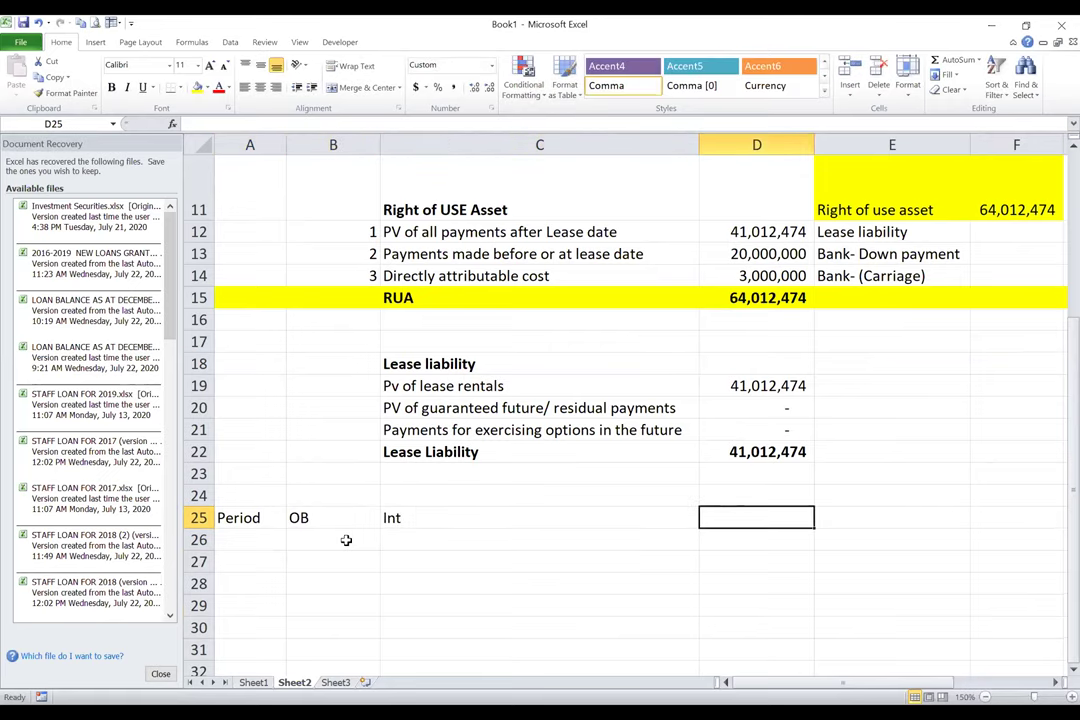
type("Rpmt")
key("Tab")
type("CB")
key("Return")
Number the periods from 0 to 5 down A26:A31 as a filled series.
left_click(249, 539)
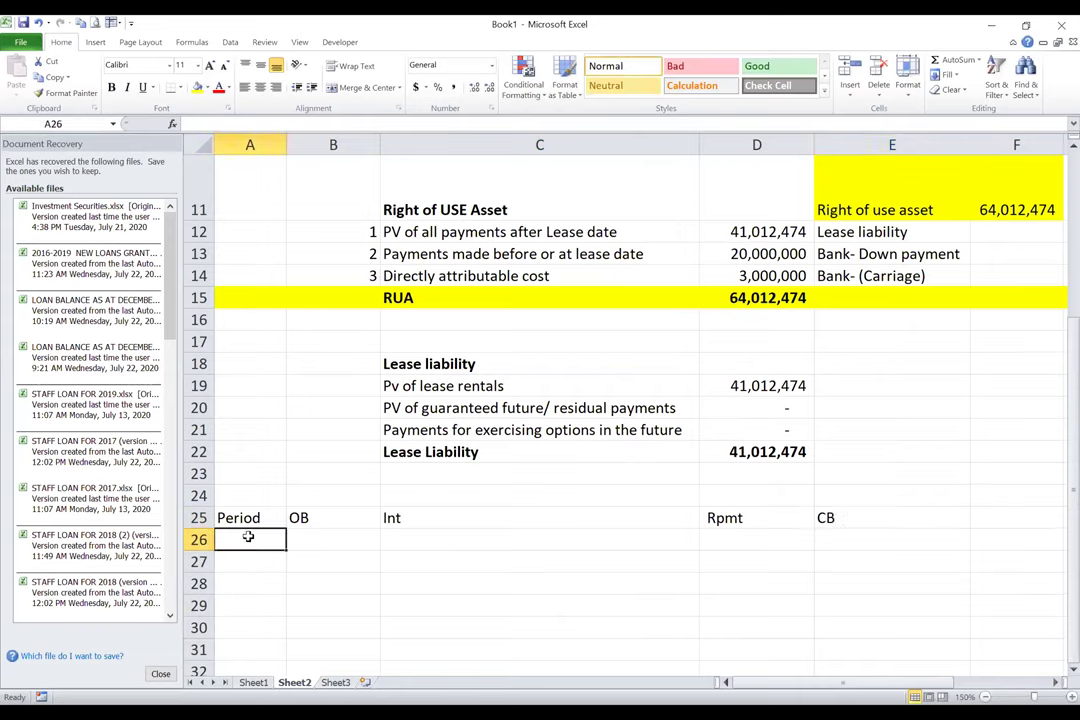
type("0")
key("Return")
left_click(252, 540)
left_click_drag(287, 547, 289, 662)
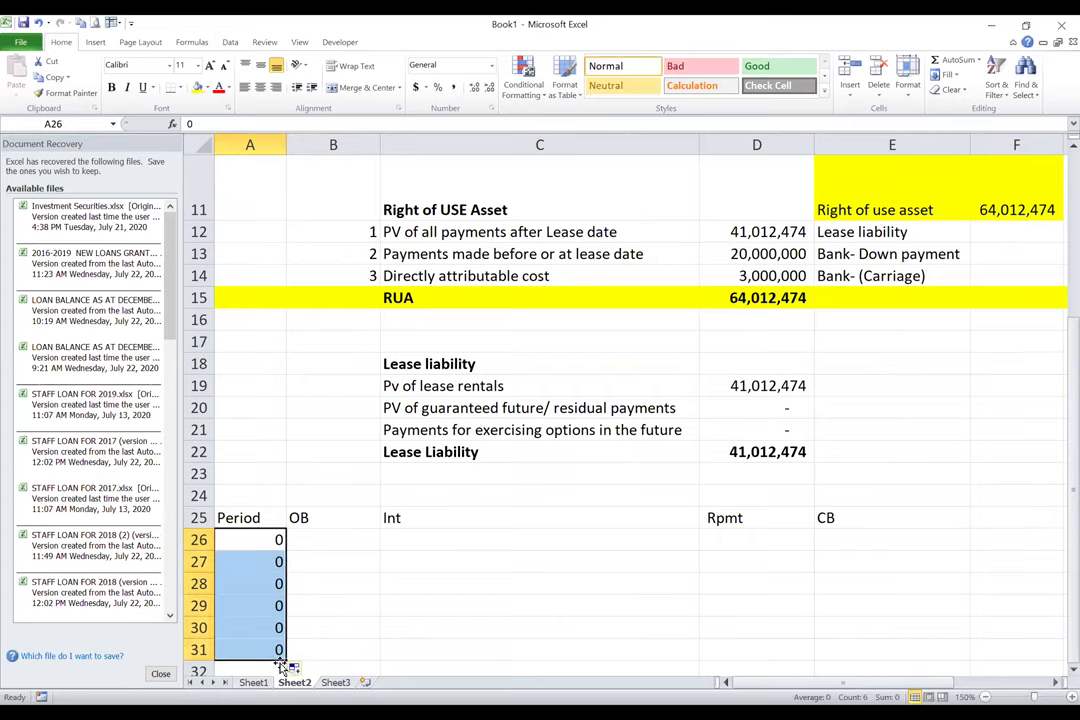
left_click(296, 668)
left_click(221, 618)
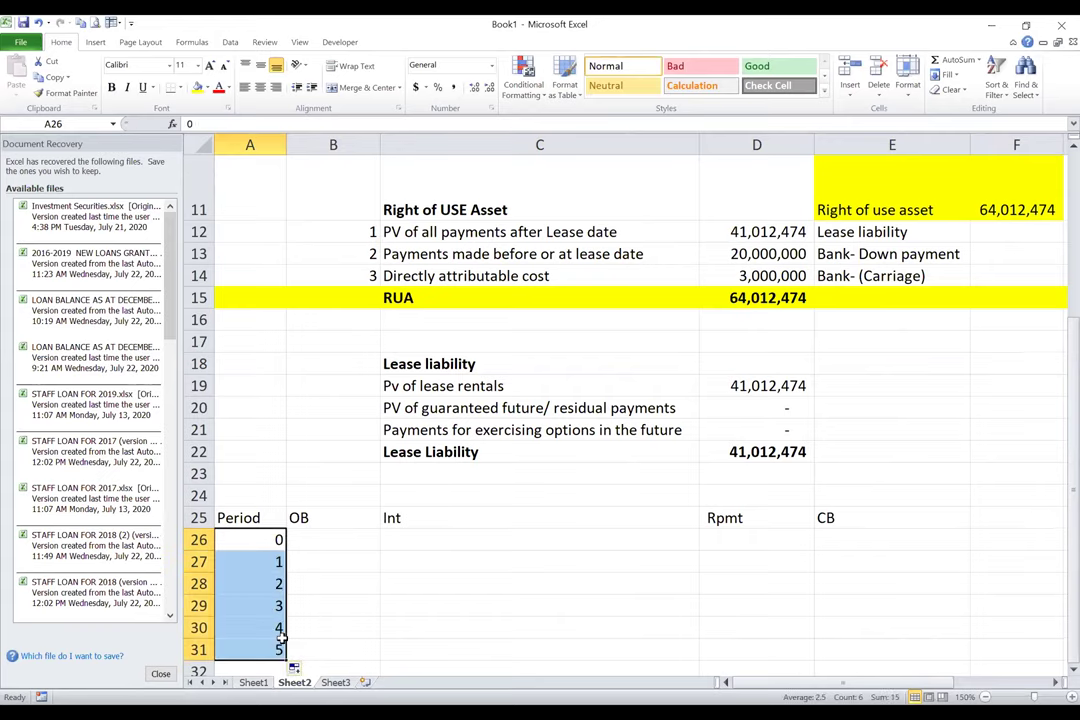
Link the period 0 opening balance in B26 to the total lease liability with =D22.
left_click(323, 539)
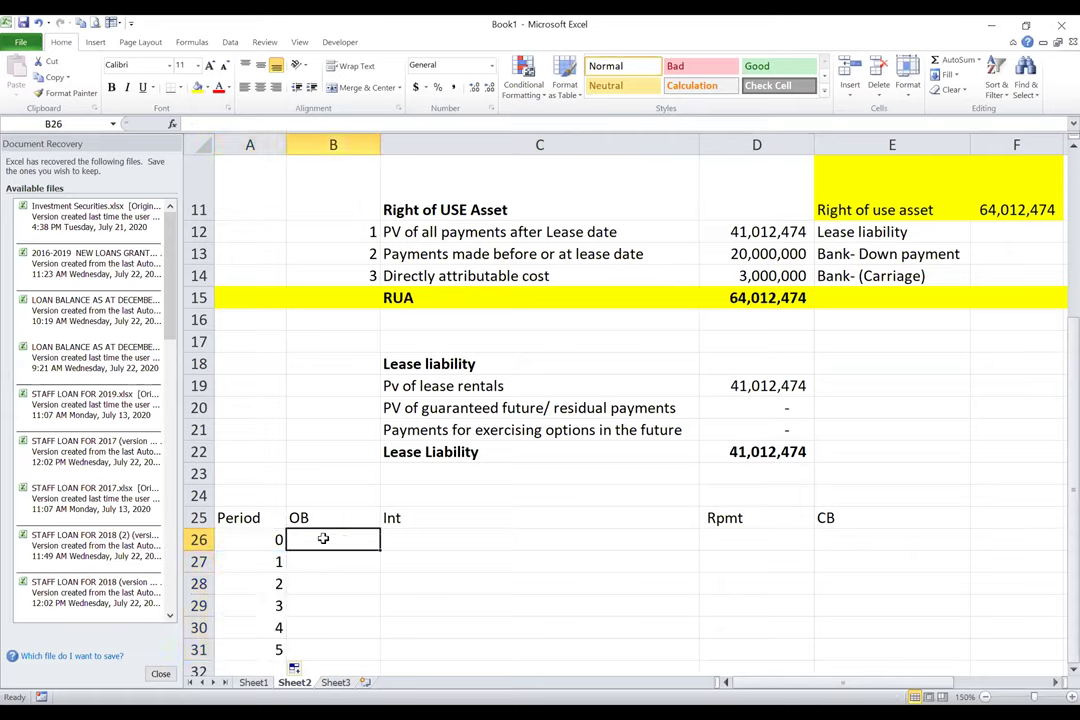
type("=")
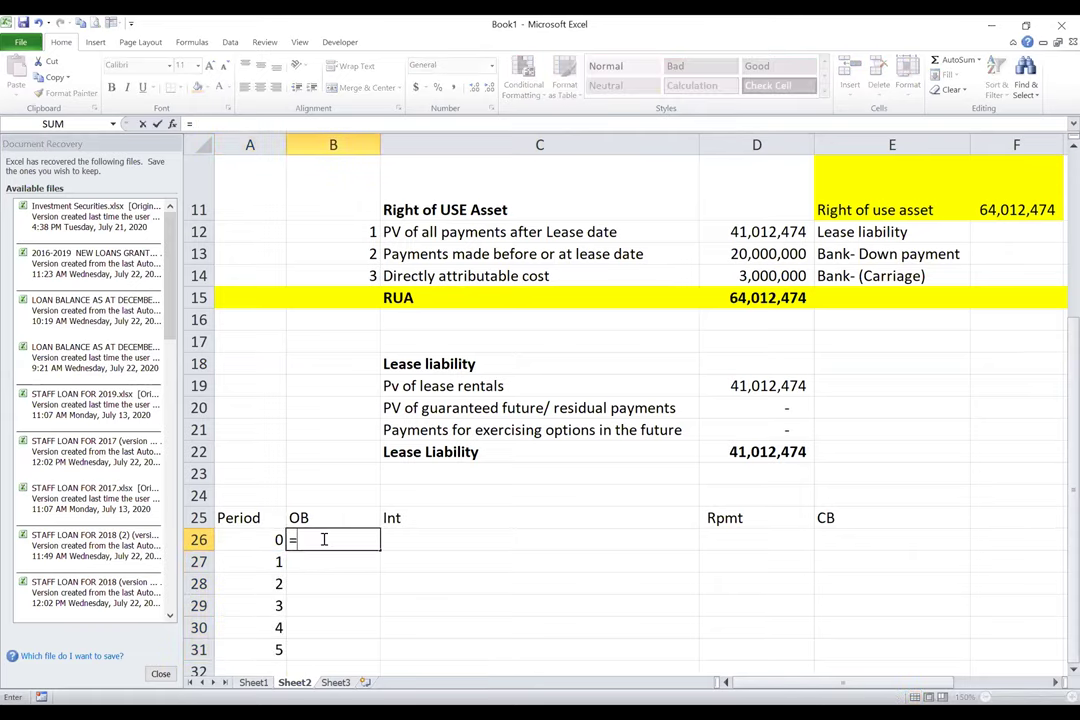
left_click(760, 452)
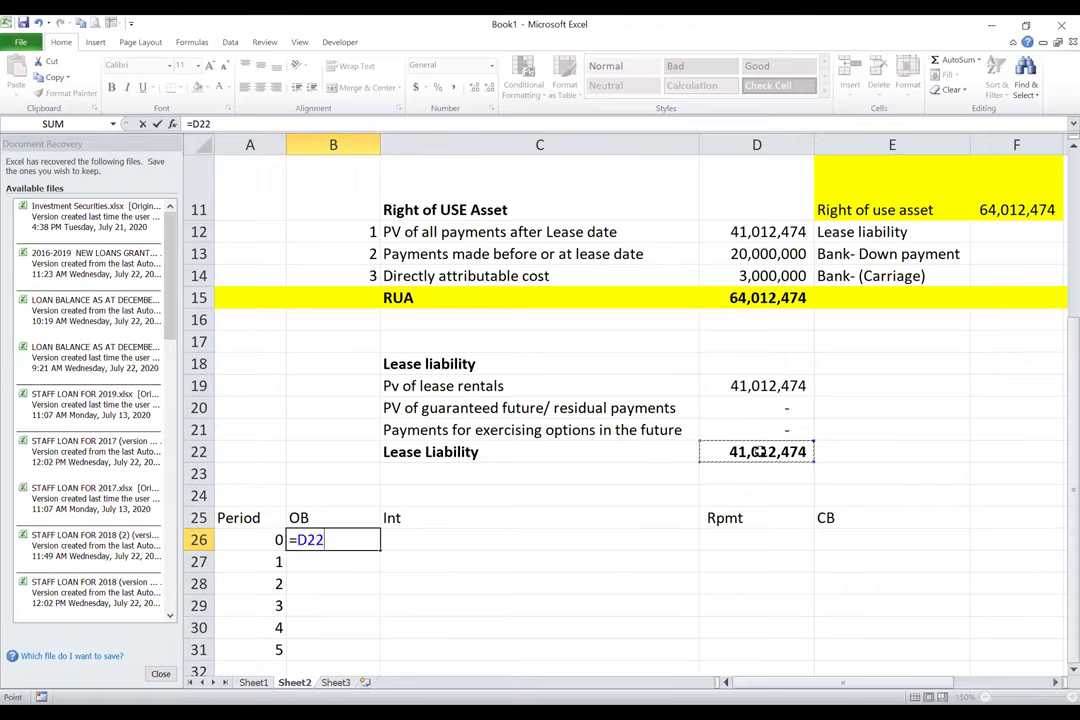
key("Return")
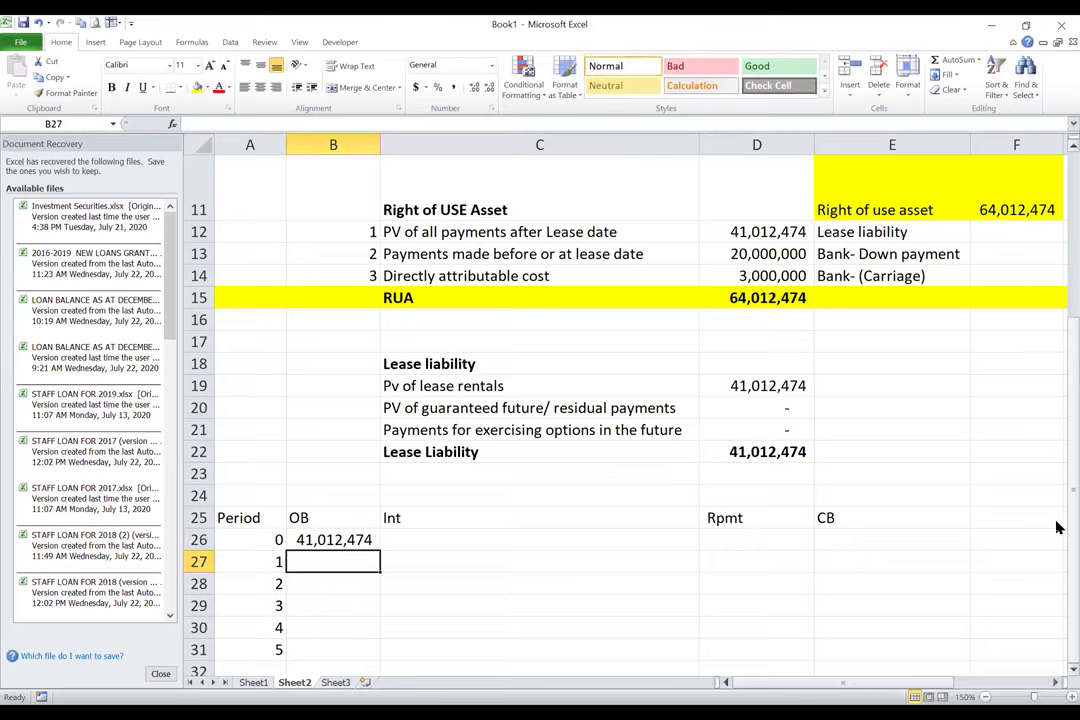
Calculate the period 0 closing balance in E26 with the formula =B26+C26-D26.
left_click(836, 539)
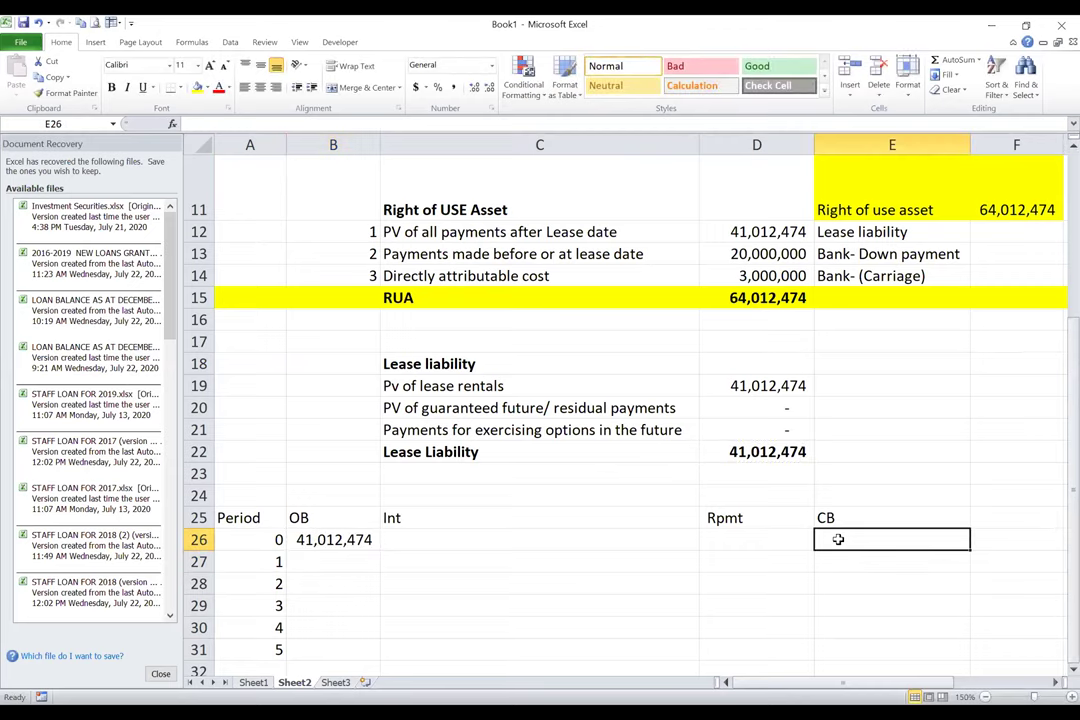
type("=")
left_click(360, 540)
type("+")
left_click(573, 545)
type("-")
left_click(706, 540)
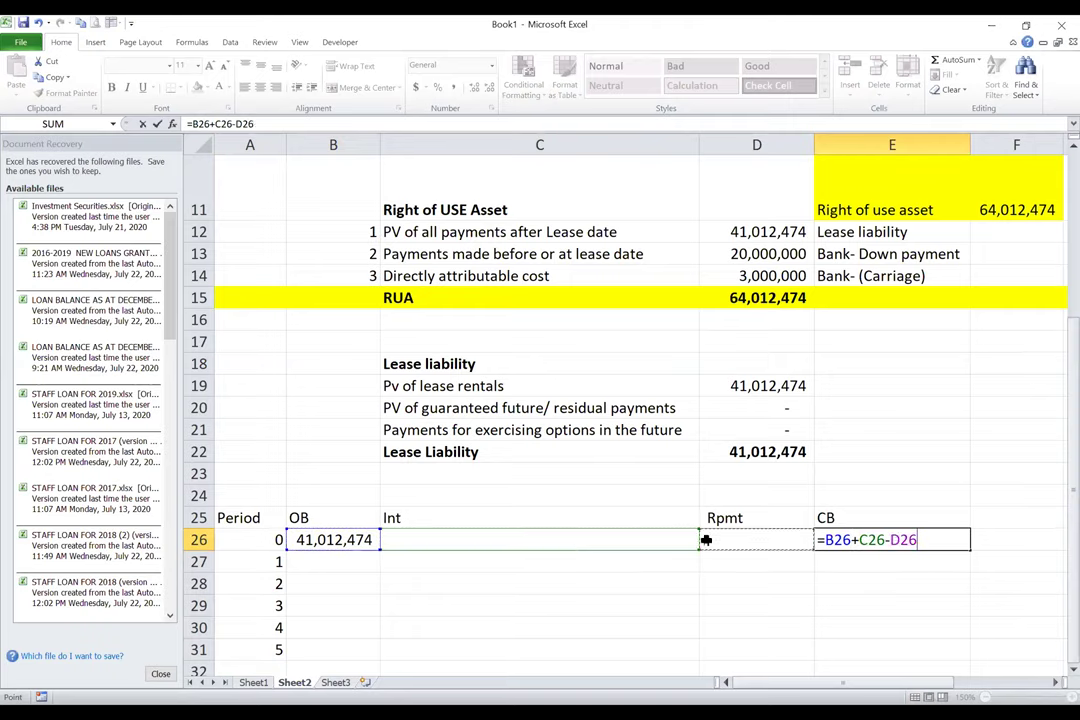
key("Return")
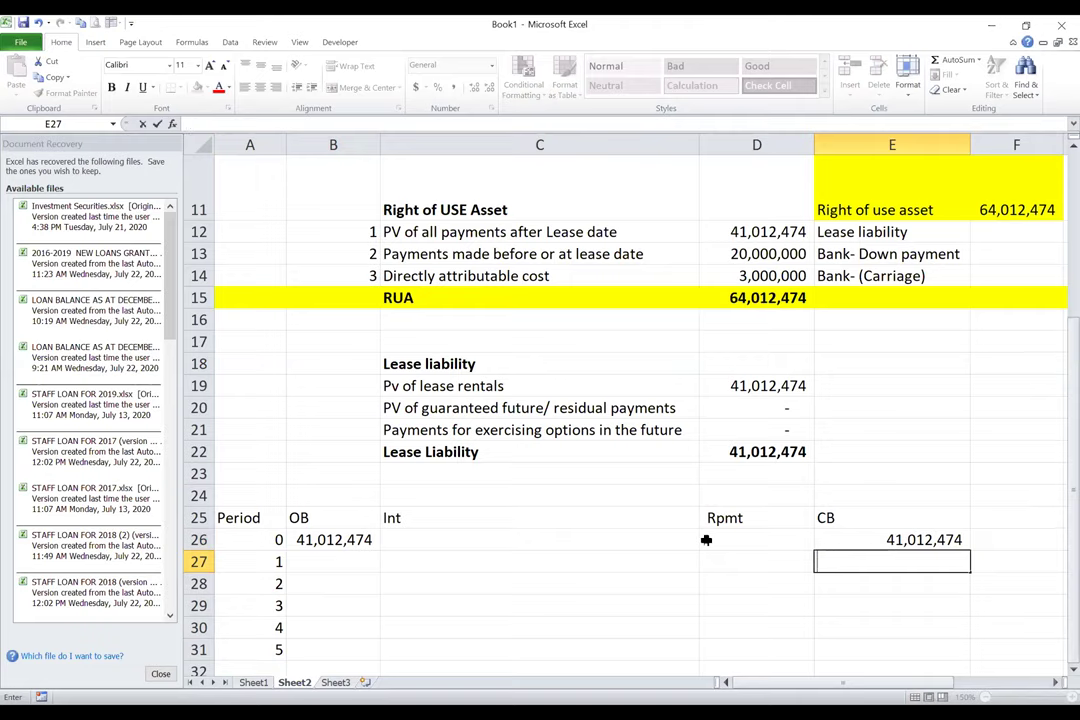
Link the period 1 opening balance in B27 to the closing balance in E26 and fill the formula down to B31.
key("Left")
key("Left")
key("Left")
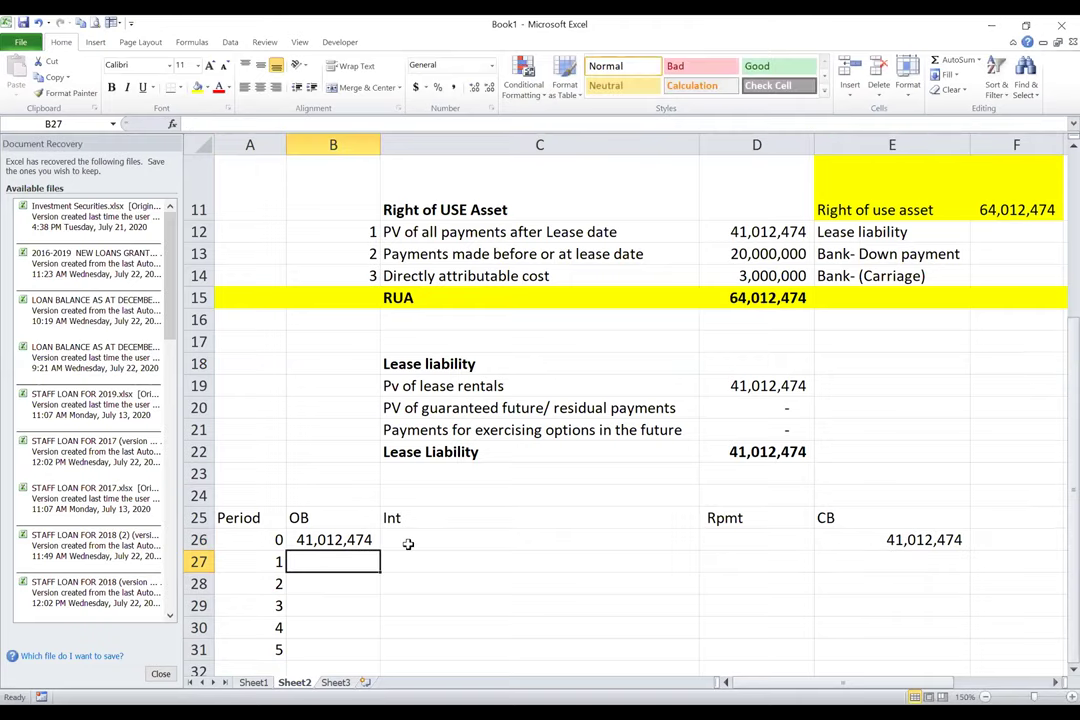
type("=")
left_click(930, 540)
key("Return")
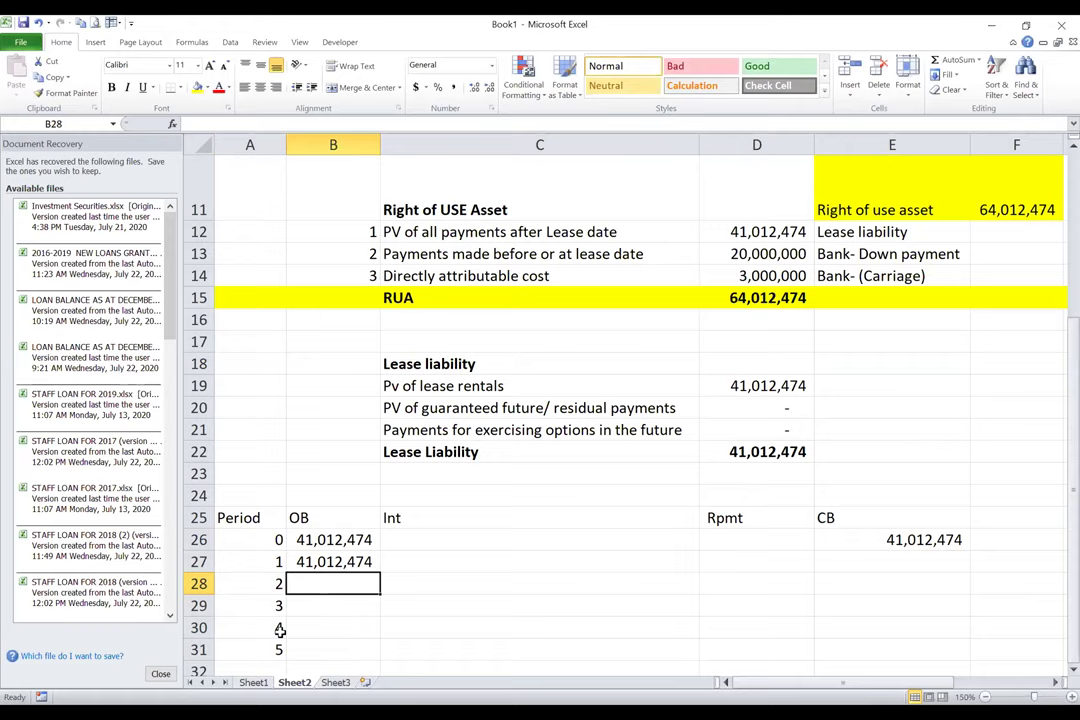
left_click(340, 562)
left_click_drag(379, 572, 360, 652)
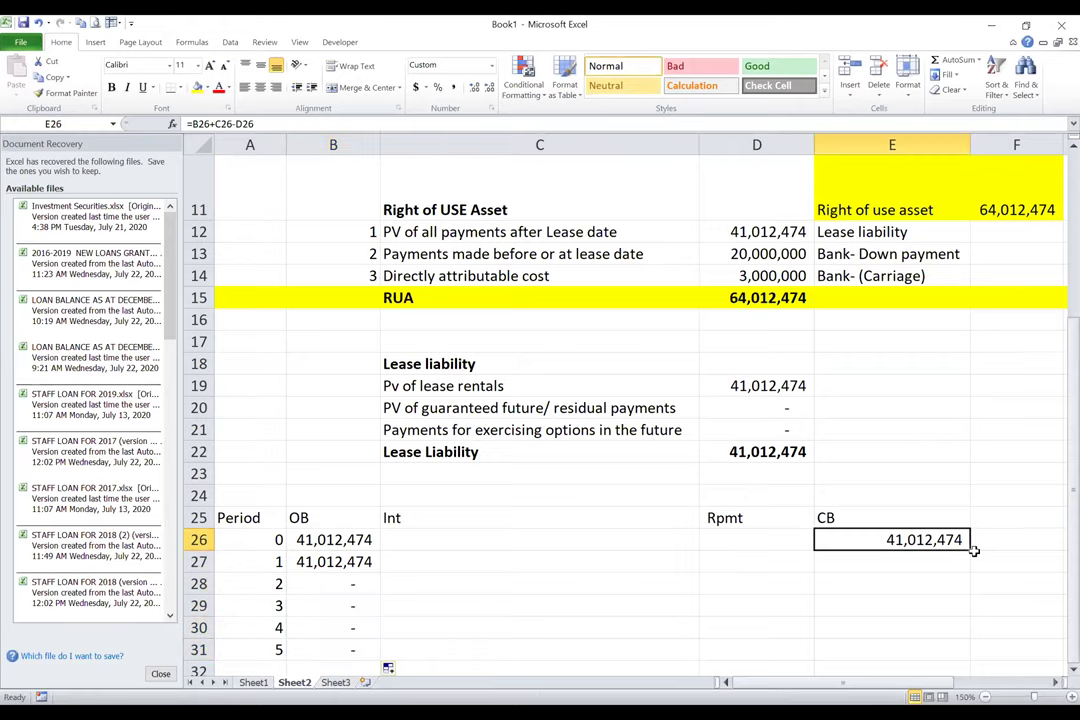
Fill the closing balance formula from E26 down to E30.
left_click(971, 553)
key("Left")
key("Up")
left_click_drag(968, 565, 894, 620)
Enter a repayment of 10,000,000 for period 1 in D27 and fill it down to D31.
left_click(753, 544)
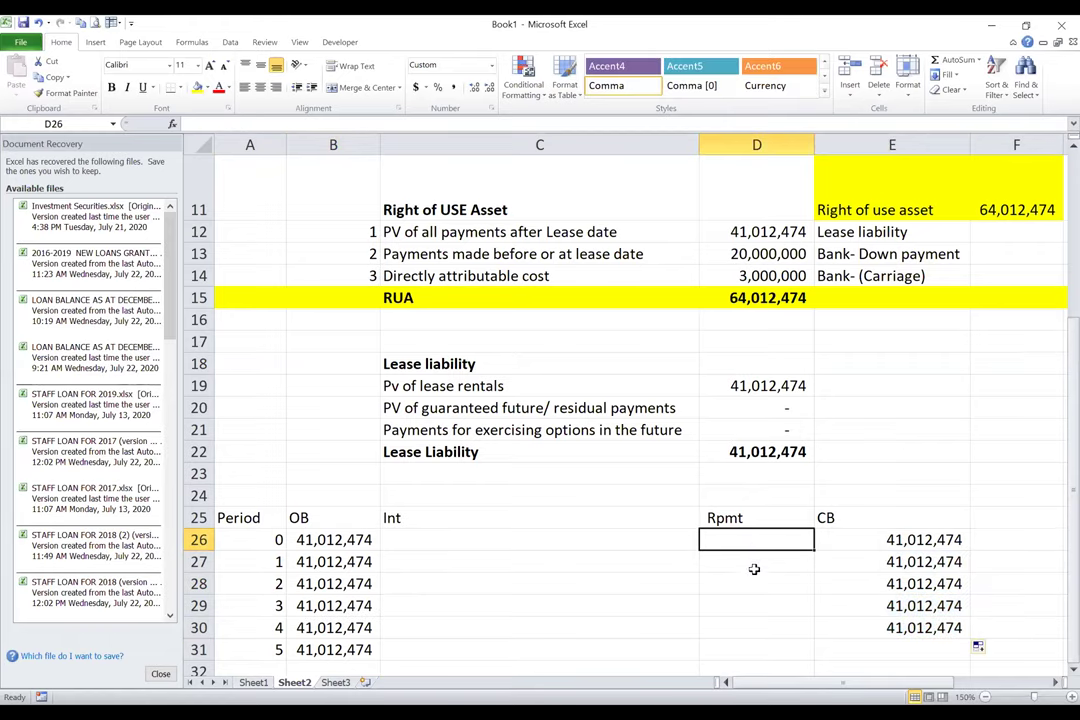
left_click(752, 562)
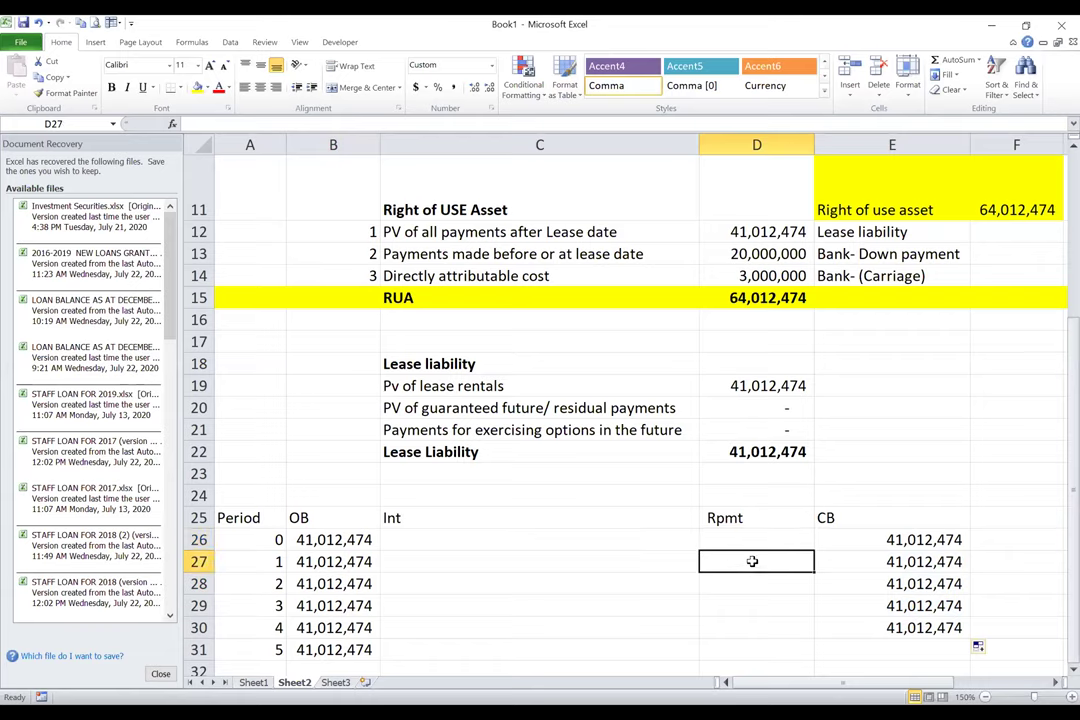
type("10,000,000")
key("Return")
left_click(770, 563)
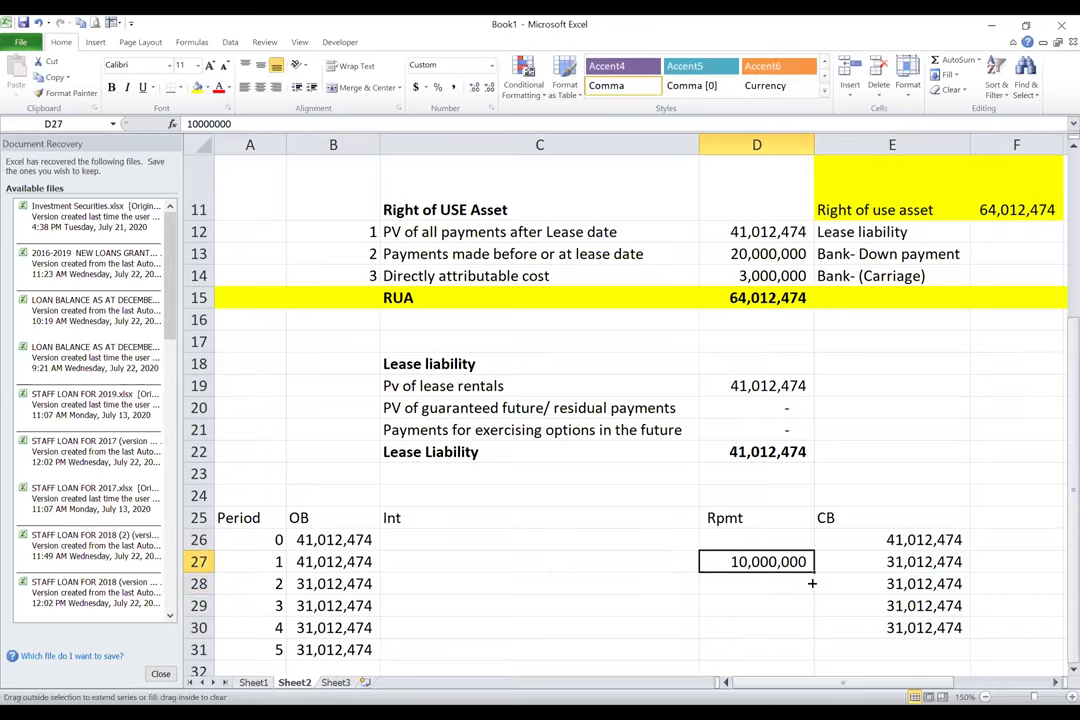
left_click_drag(812, 583, 760, 650)
Extend the closing balance formula from E30 down to period 5 in E31.
left_click(754, 648)
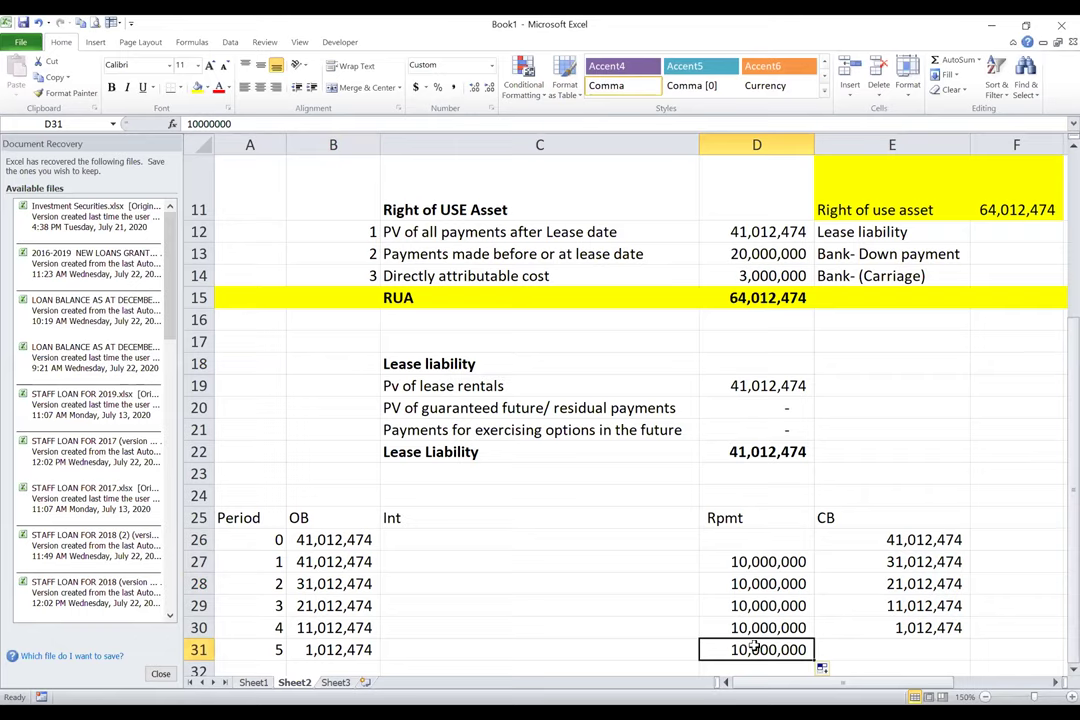
left_click(870, 628)
left_click_drag(968, 637, 817, 653)
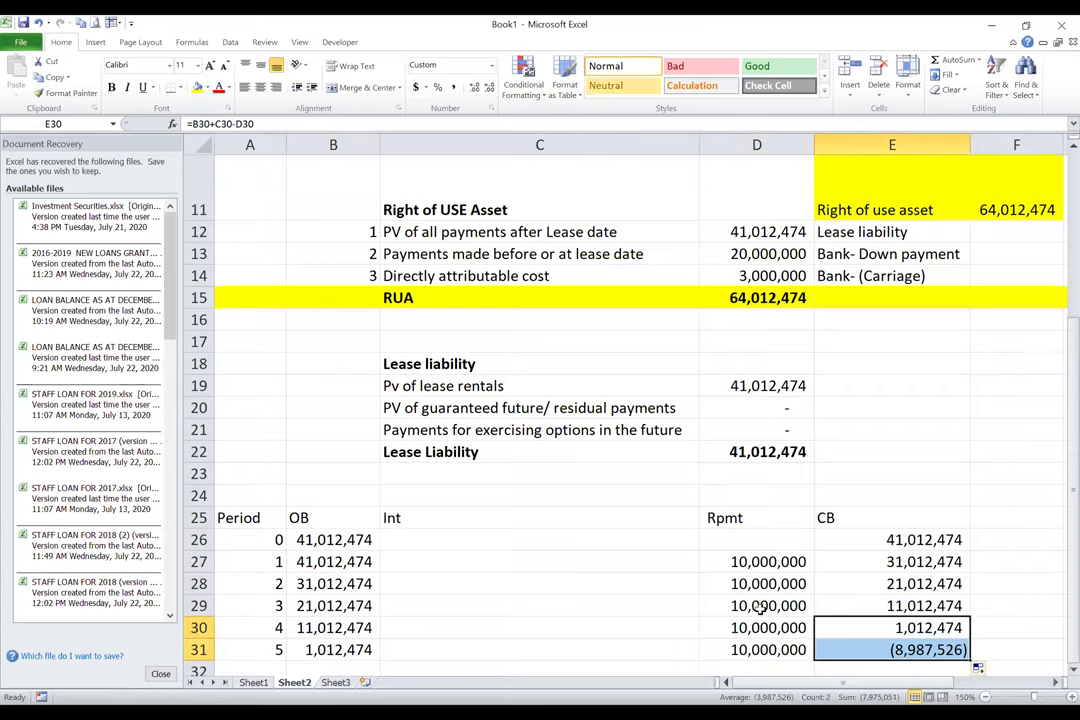
Change the period 5 repayment in D31 to =10000000+5000000 to include the payment at the end of year 5.
scroll(762, 550, "up", 3)
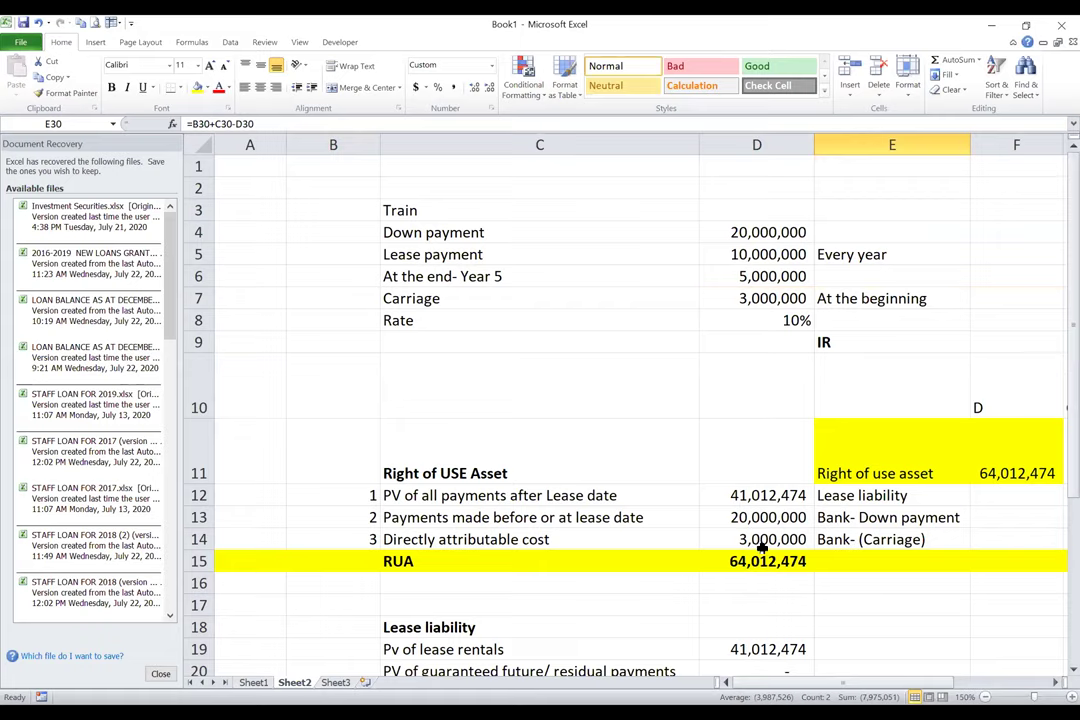
left_click(795, 276)
scroll(756, 470, "down", 5)
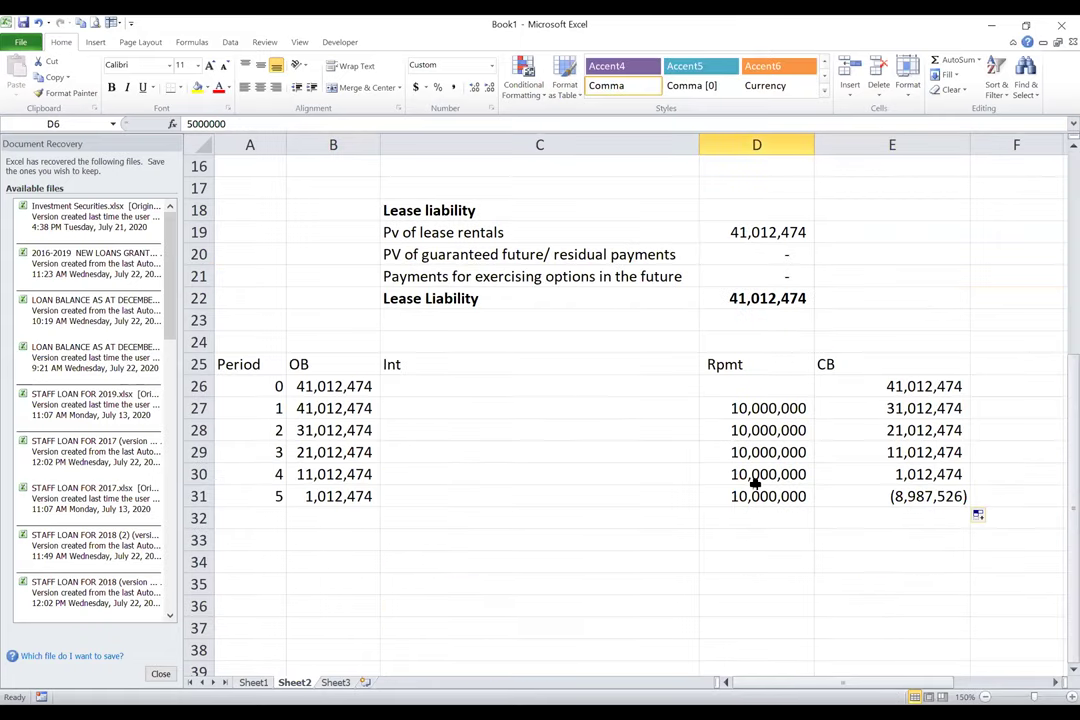
left_click(760, 496)
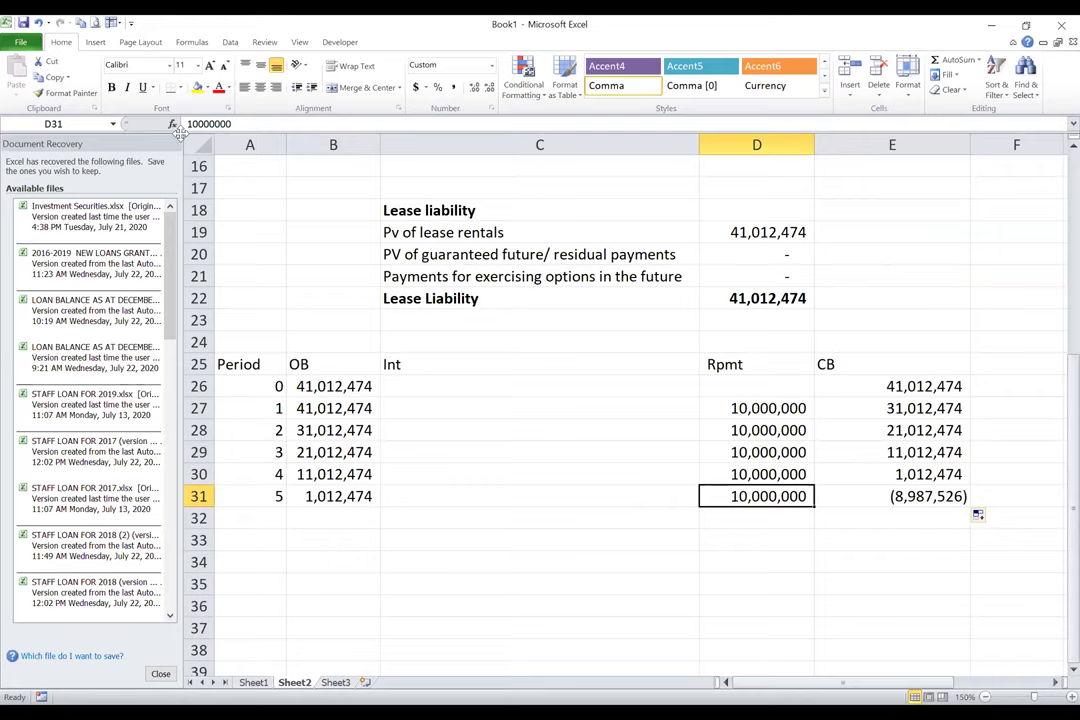
key("F2")
key("Home")
type("=10000000")
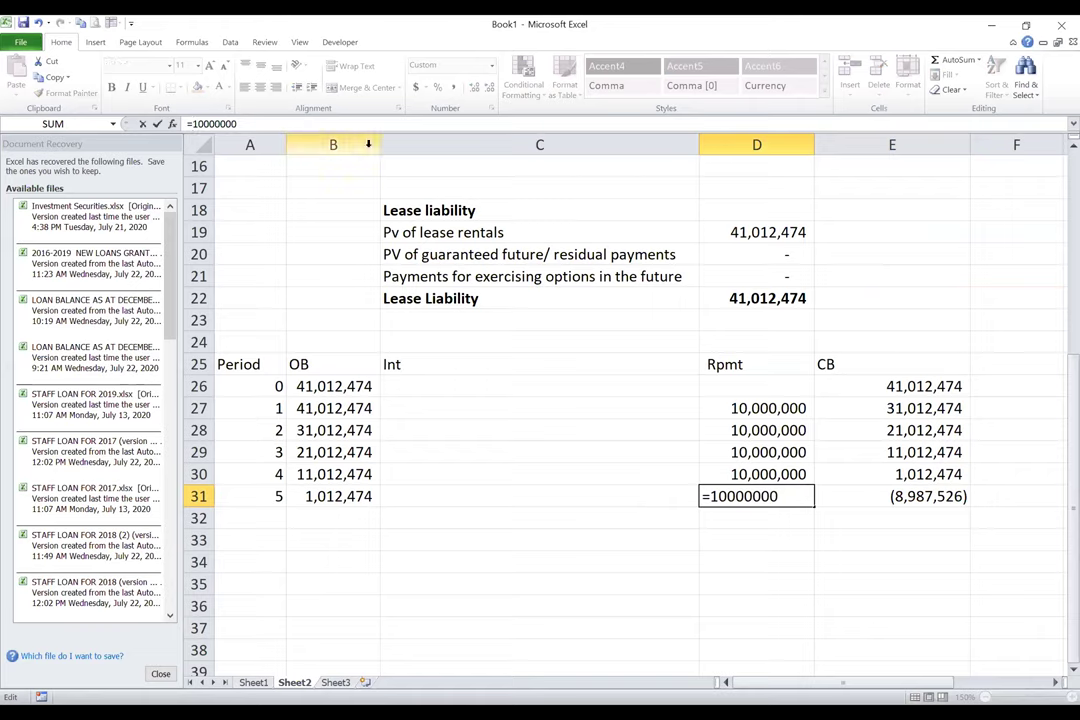
type("+5000000")
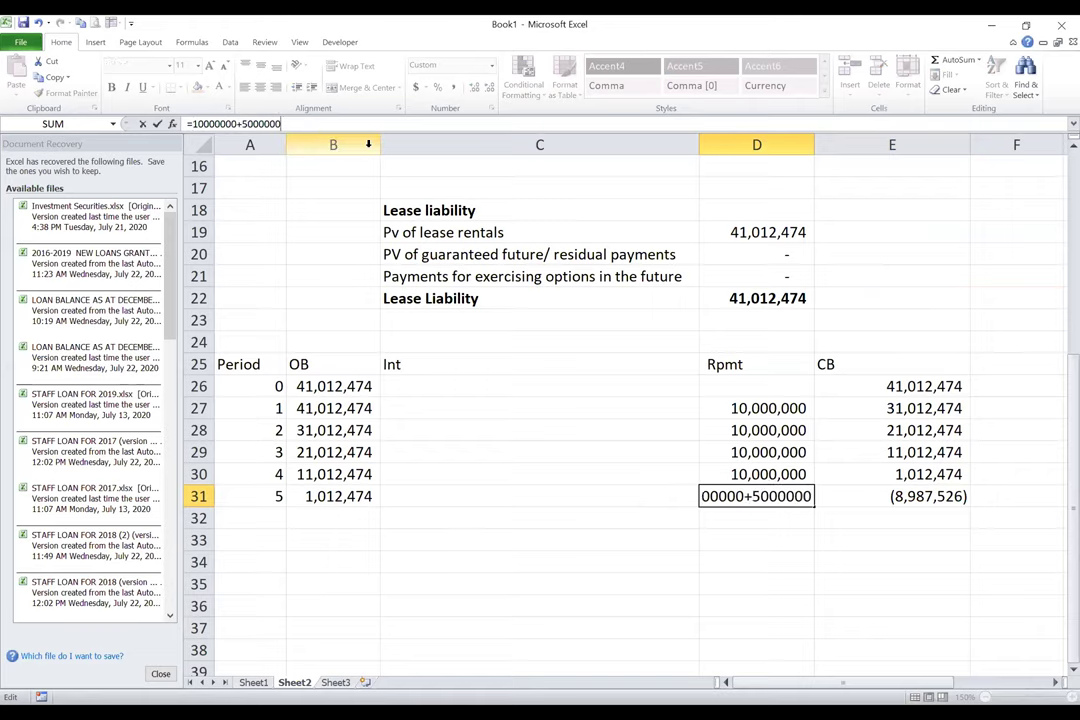
key("Return")
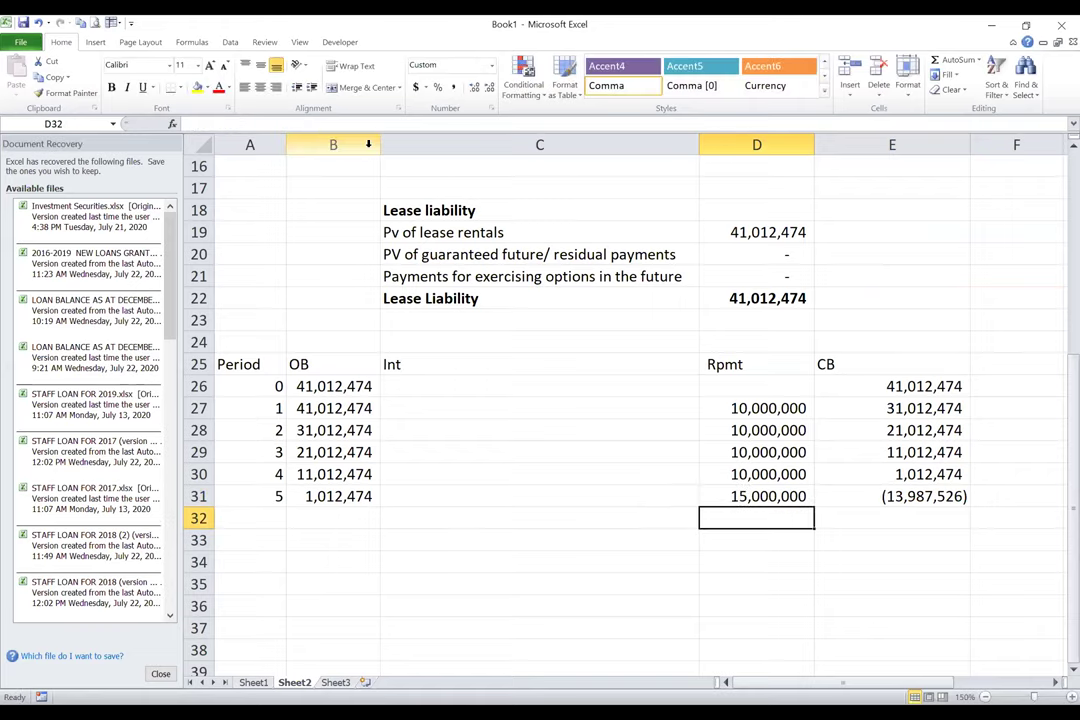
Calculate the period 1 interest in C27 with =B27*10% and fill the formula down to C31.
left_click(522, 408)
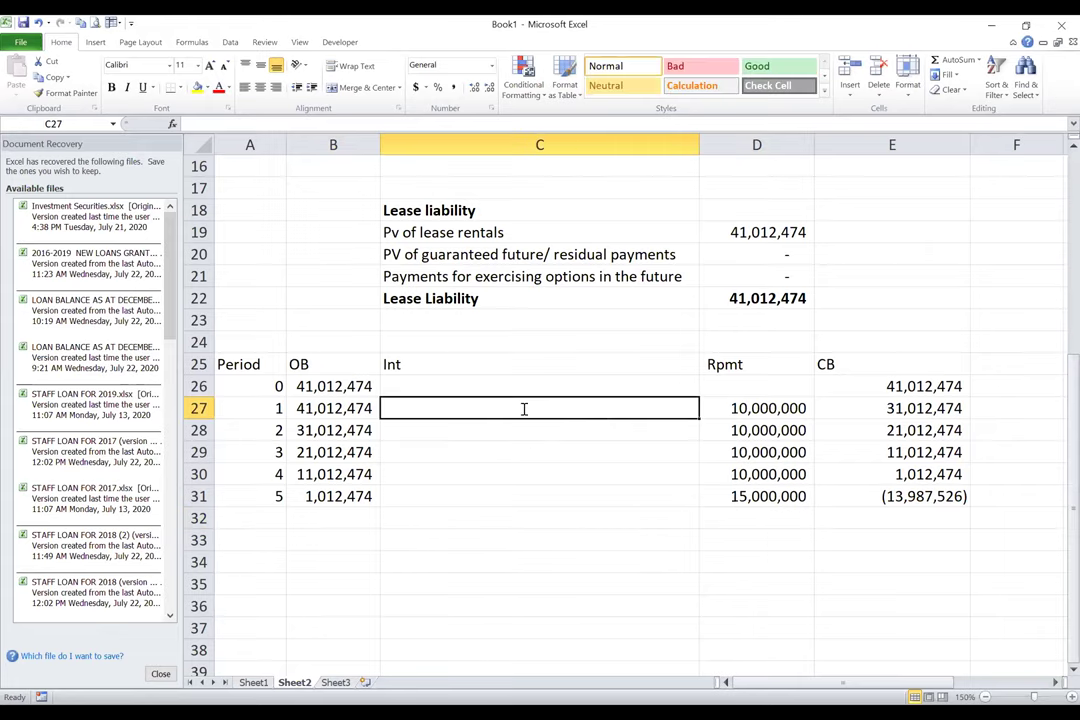
type("=")
left_click(332, 413)
type("*10%")
key("Return")
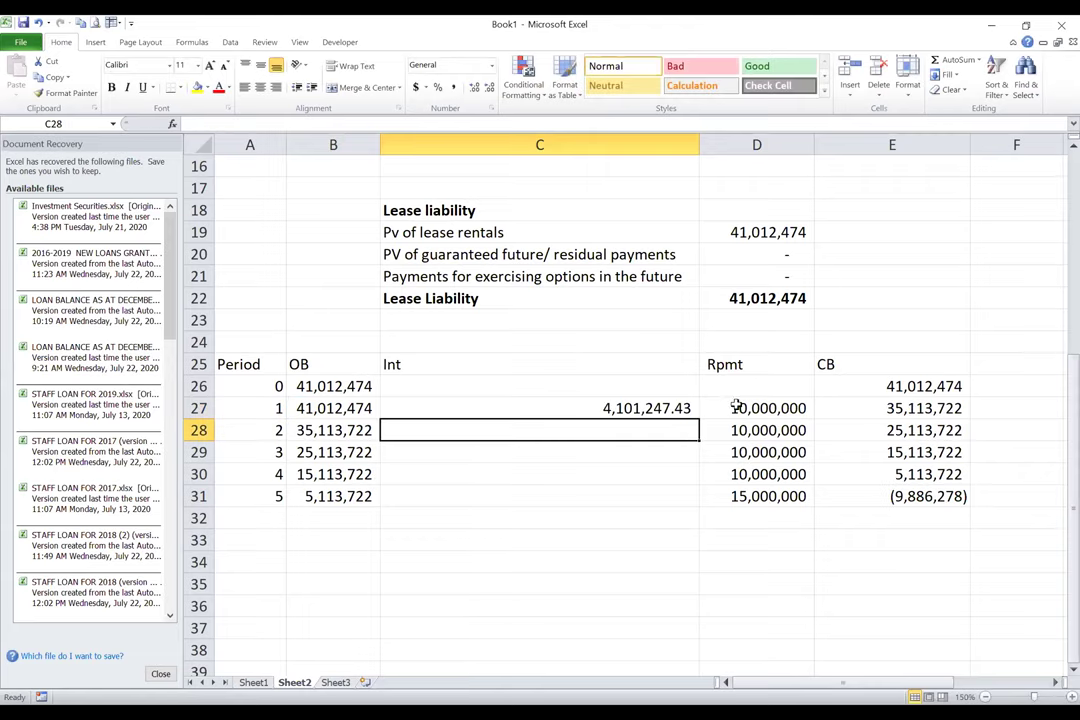
left_click(687, 410)
left_click_drag(699, 419, 690, 500)
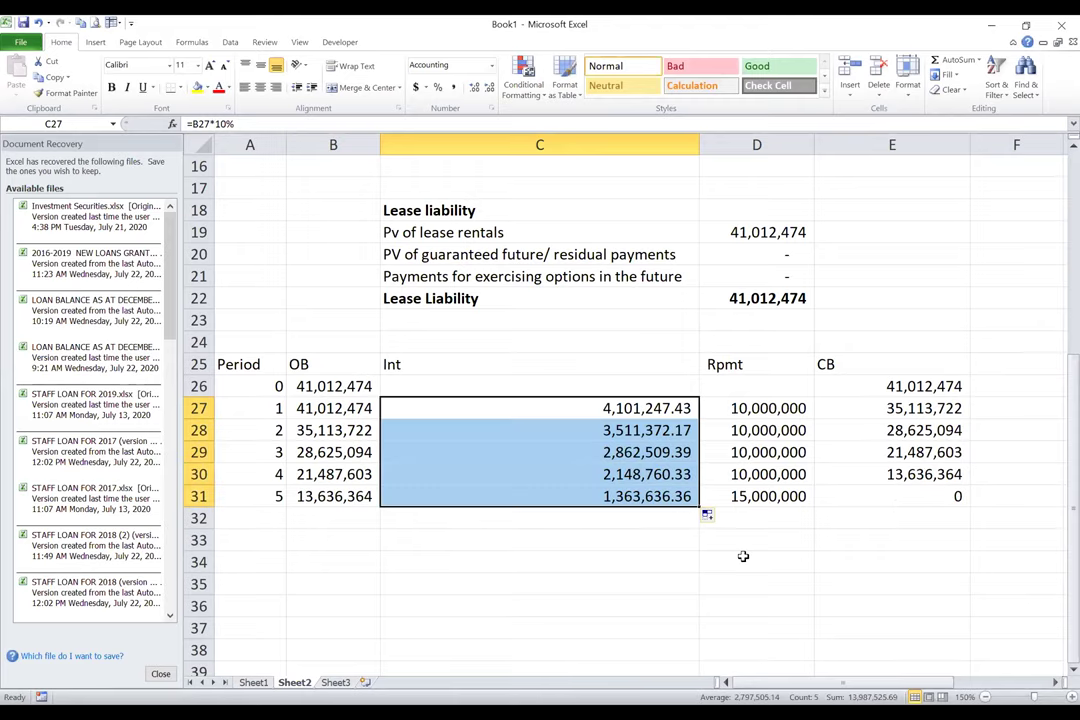
Review the schedule's interest for each period, the total lease liability, the period 1 repayment and the final closing balance.
left_click(856, 541)
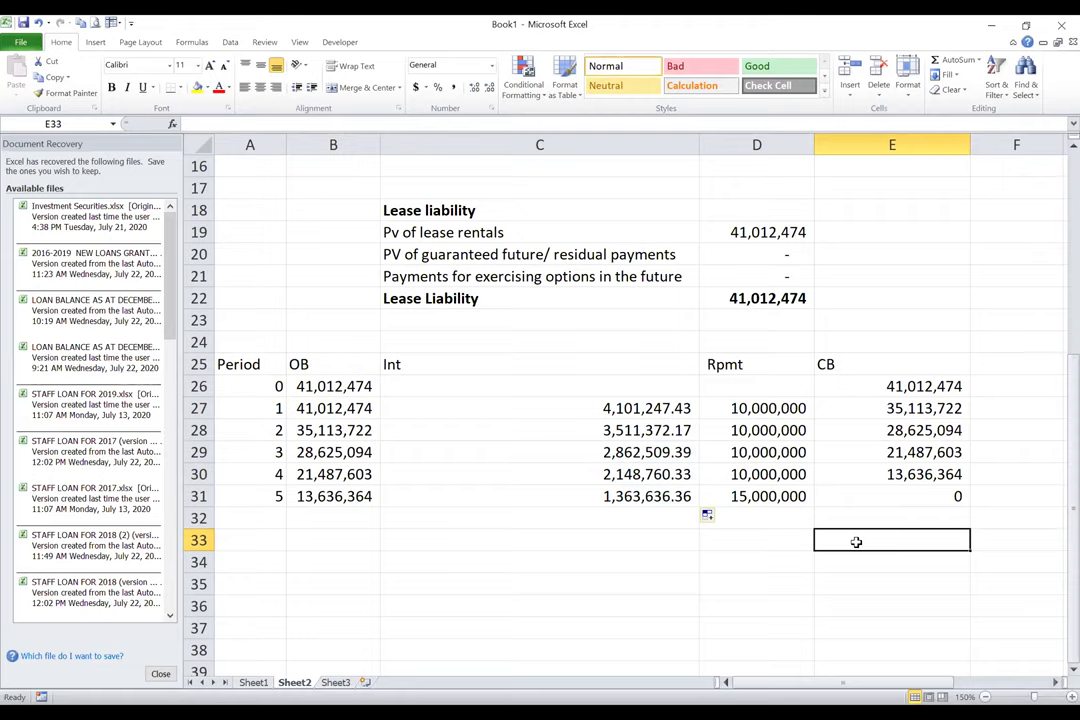
left_click(591, 410)
left_click(591, 433)
left_click(589, 450)
left_click(583, 474)
left_click(581, 494)
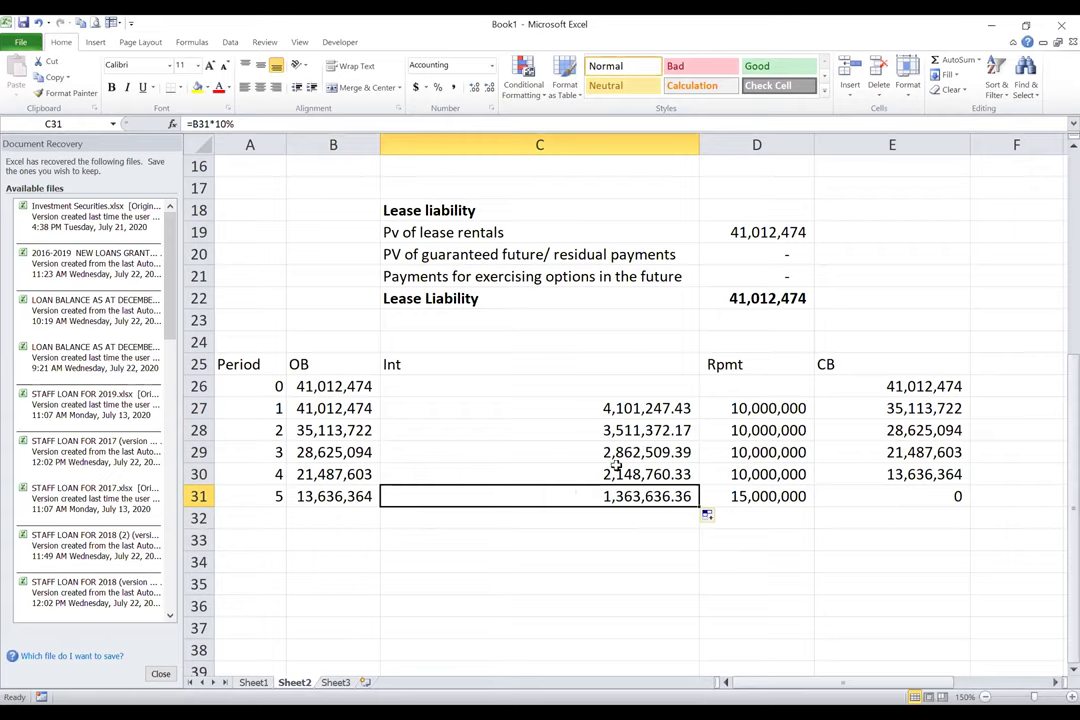
left_click(757, 300)
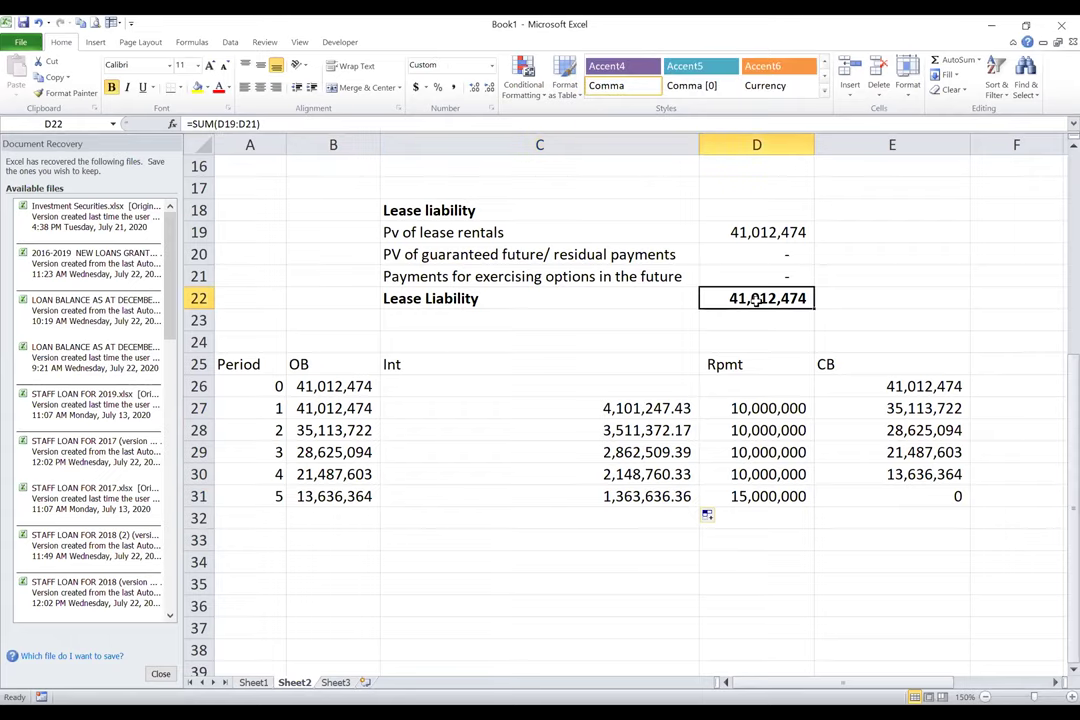
left_click(655, 409)
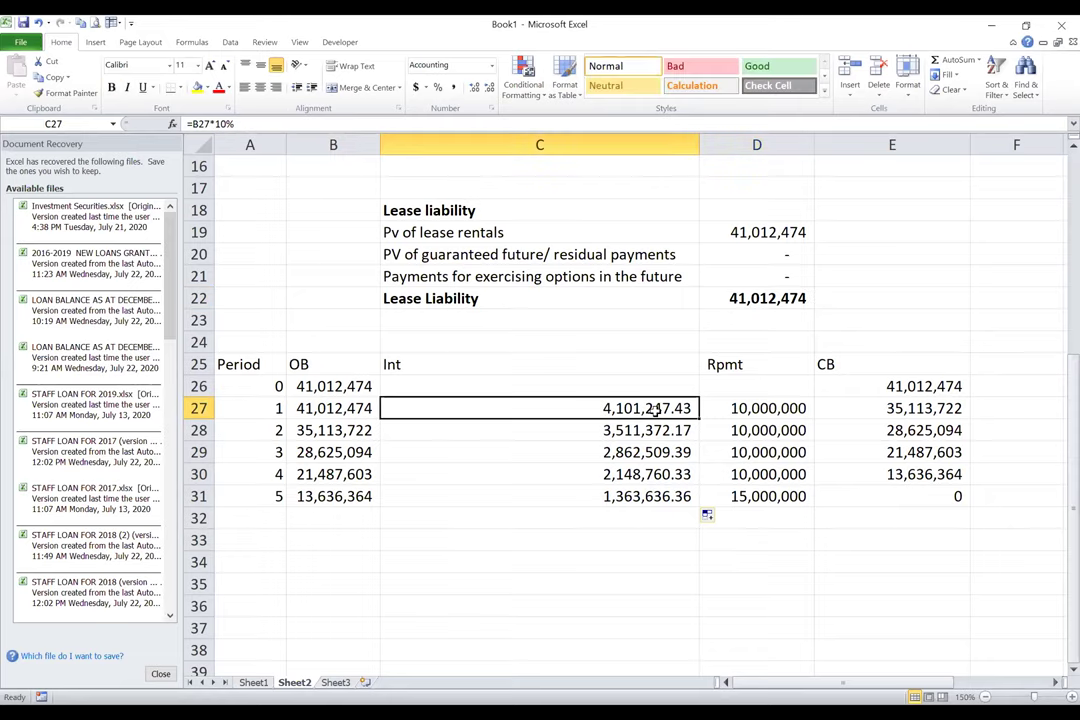
left_click(767, 408)
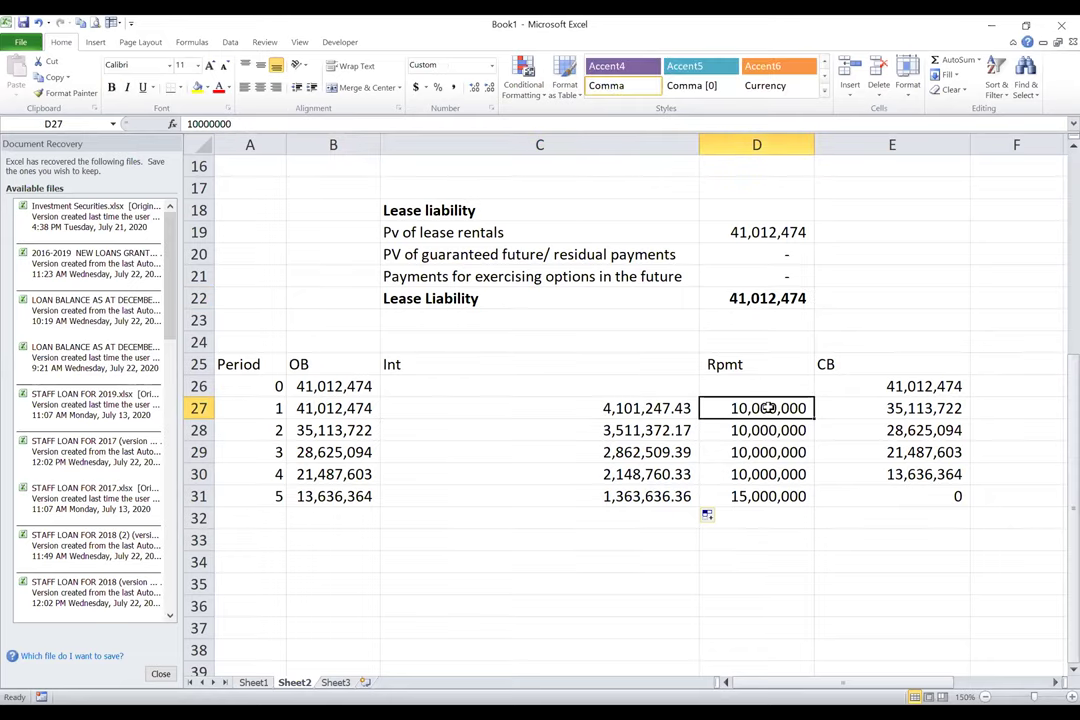
left_click(918, 492)
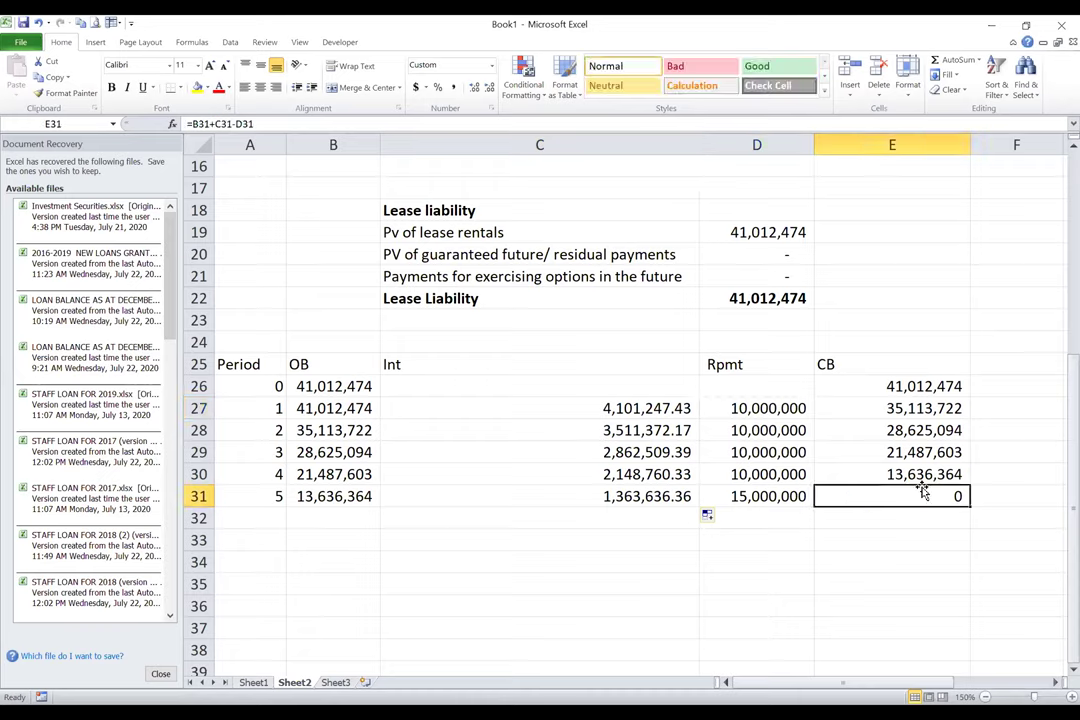
Start the interest journal entry by labelling I24 "Interest exp" below the lease liability presentation notes.
key("Right")
key("Right")
key("Right")
key("Right")
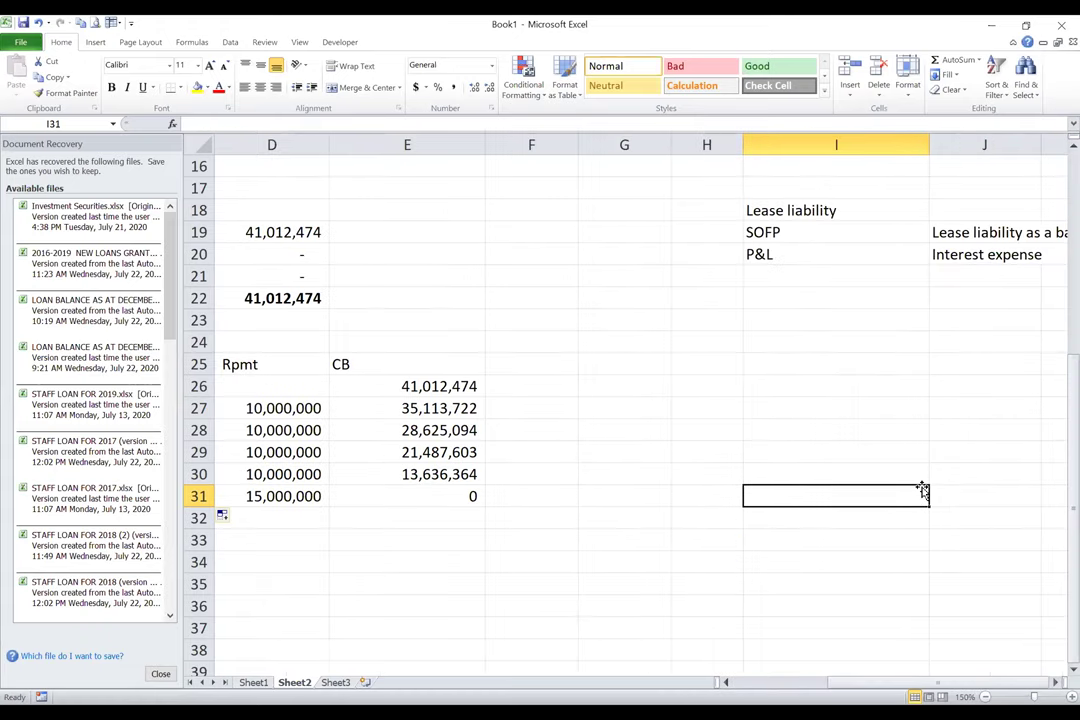
left_click(803, 342)
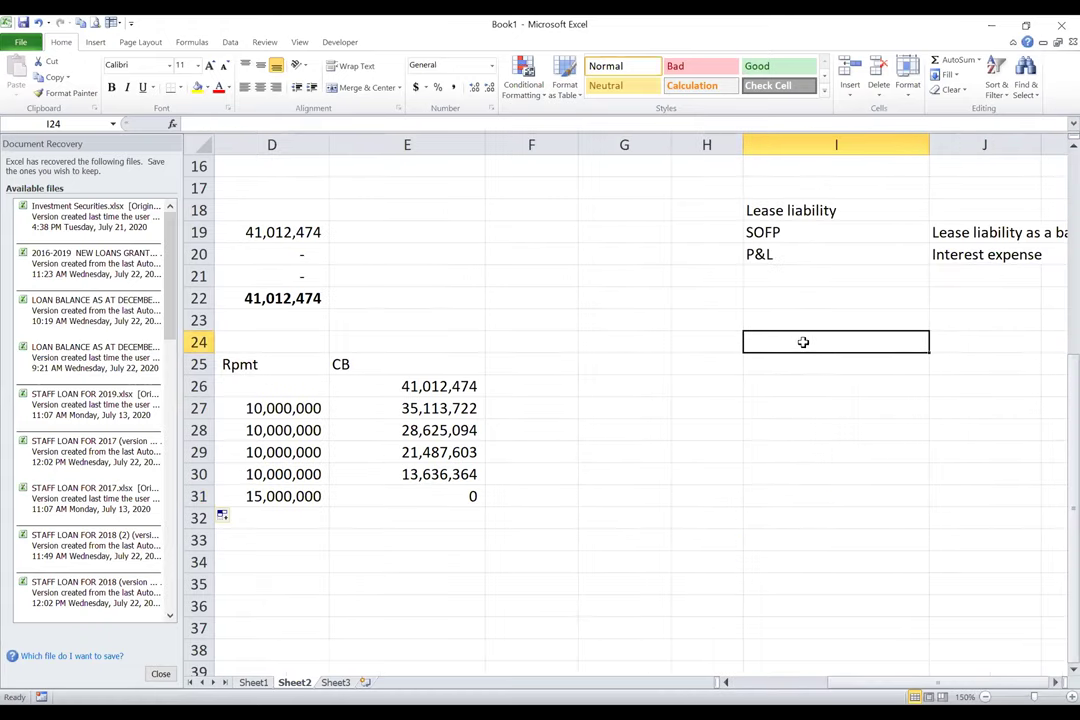
type("Interes")
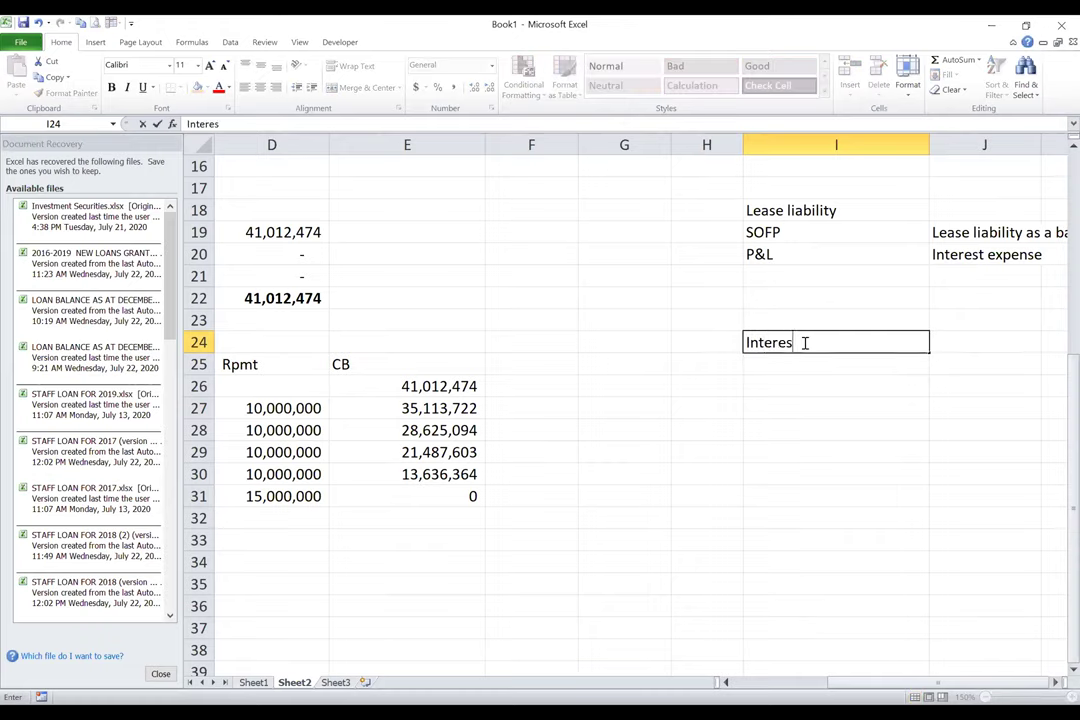
type("t exp")
key("Tab")
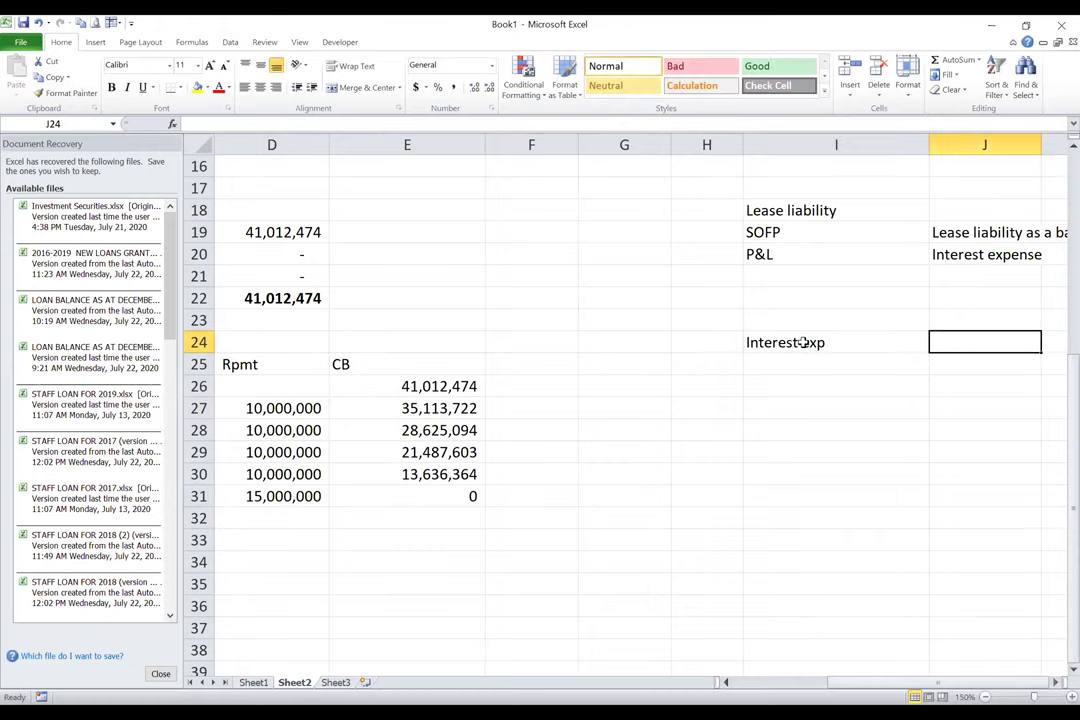
Link the interest expense debit in J24 to the period 1 interest in C27.
type("=")
key("Left")
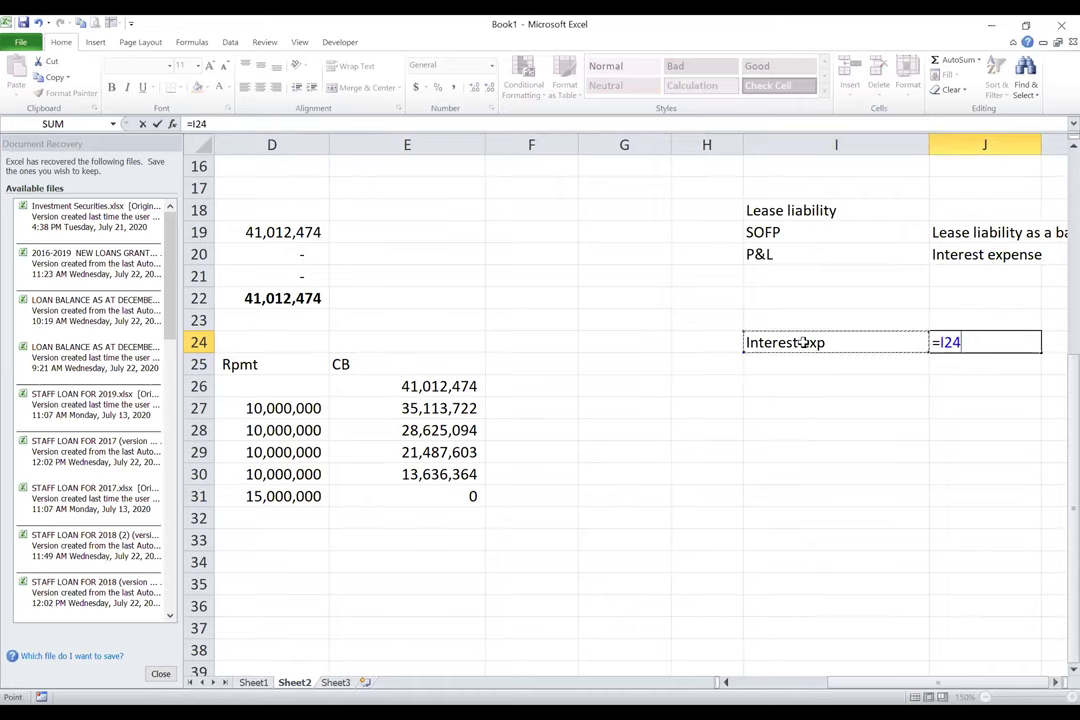
key("ctrl+Left")
key("Down")
key("Right")
key("Right")
key("Right")
key("Right")
key("Down")
key("Left")
key("Left")
key("Down")
key("Return")
Label I25 "Lease liability" and link its credit amount in K25 to the interest debit with =J24.
key("Up")
key("Left")
key("Down")
type("Leas")
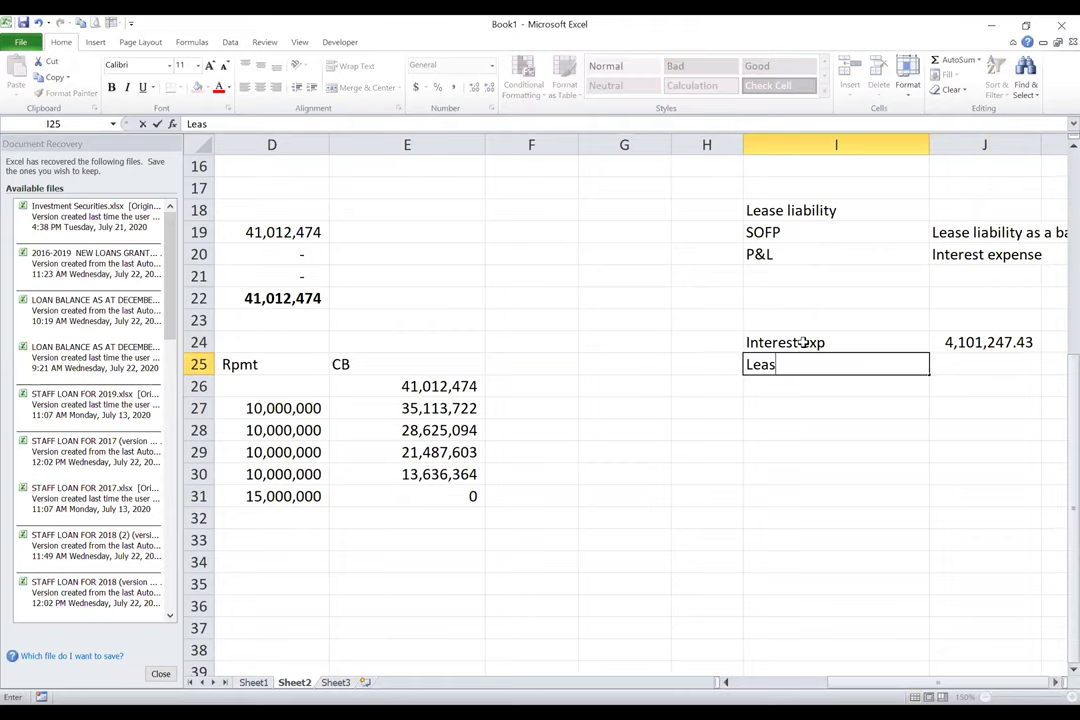
type("e liability")
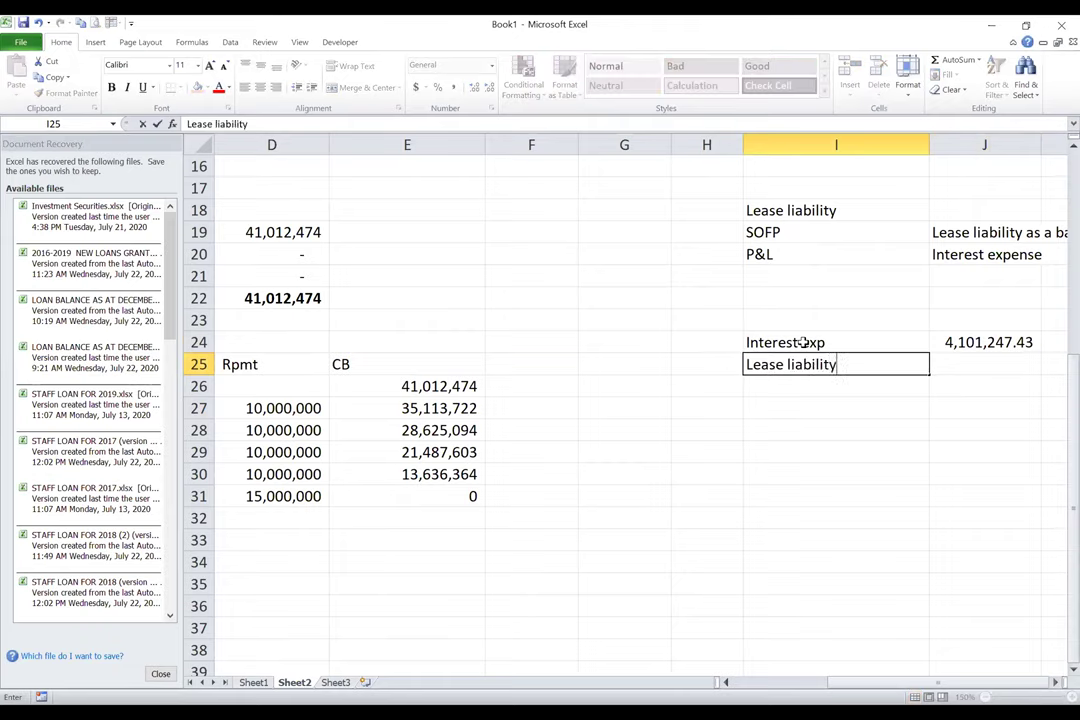
key("Right")
key("Right")
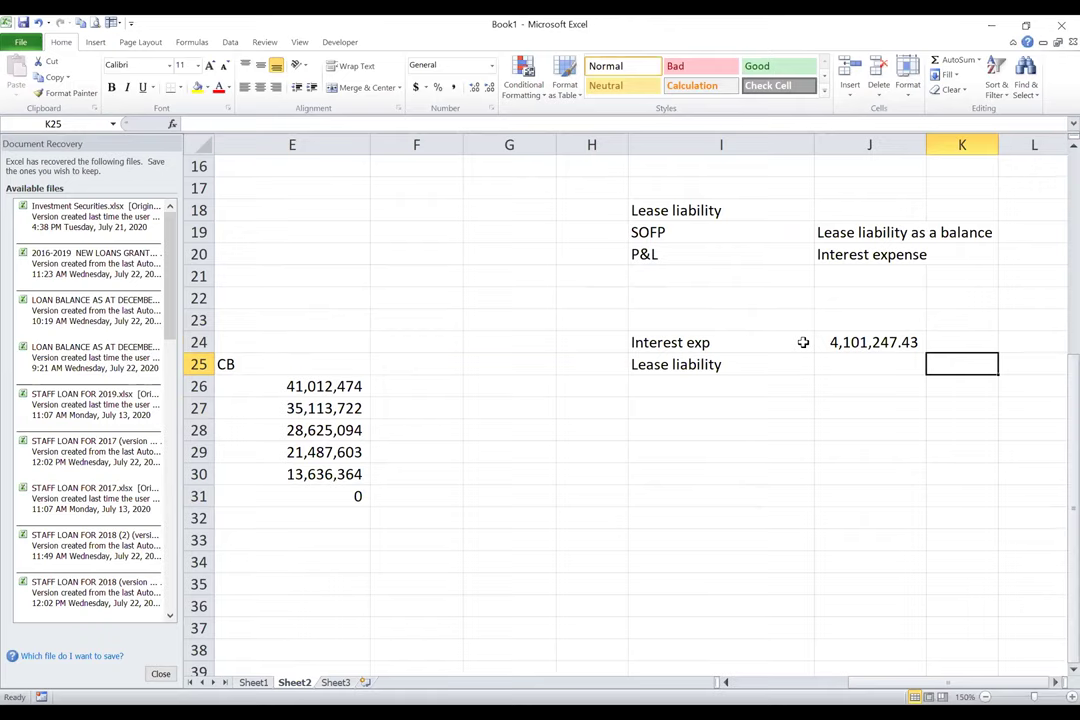
type("=")
key("Left")
key("Up")
key("Return")
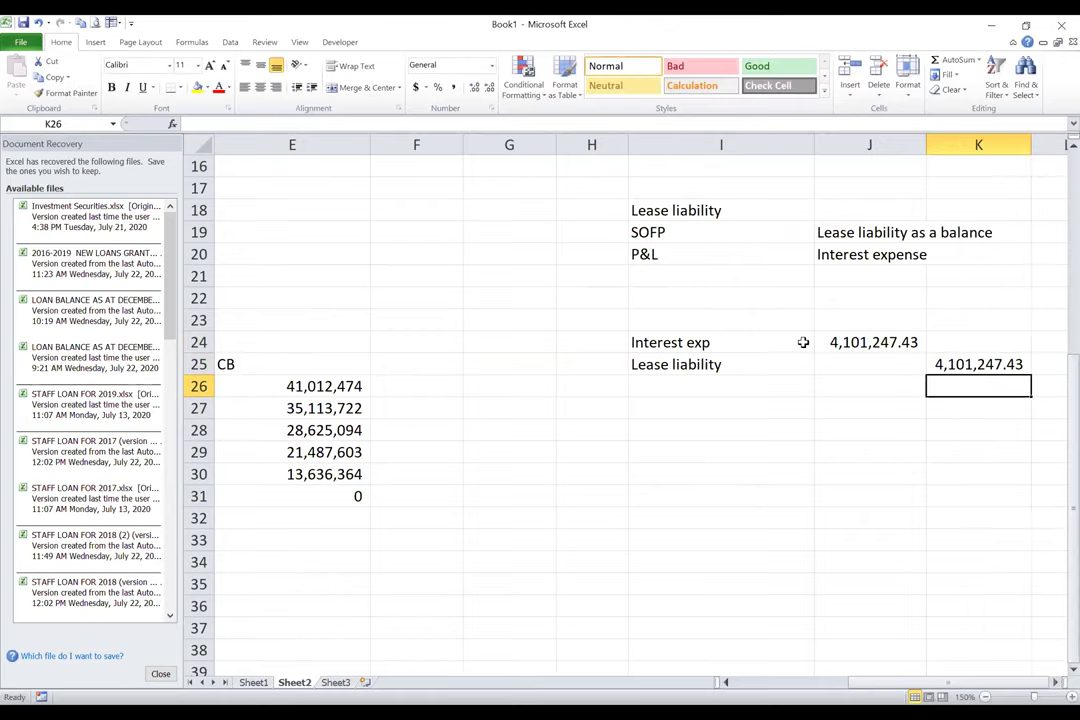
Start the repayment entry with "Bank" in I28 and an amount of 10000000 in J28.
key("Left")
key("Left")
key("Left")
key("Left")
key("Left")
key("Left")
key("Left")
key("Down")
key("Right")
key("Right")
key("Right")
key("Right")
key("Right")
key("Down")
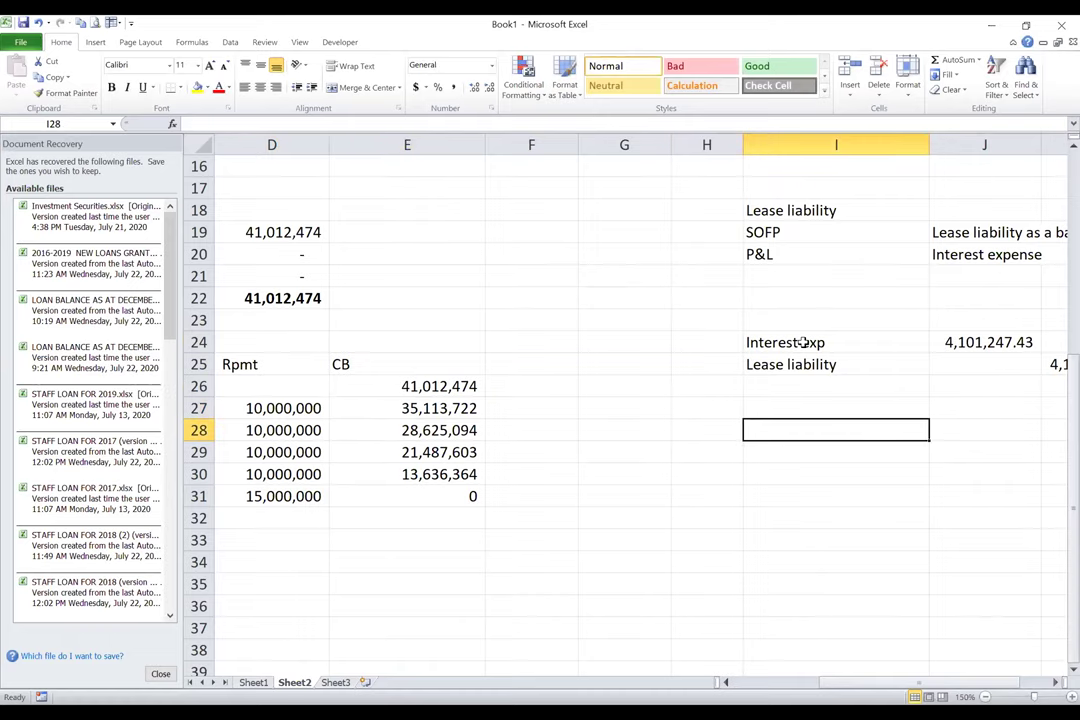
type("Bank")
key("Right")
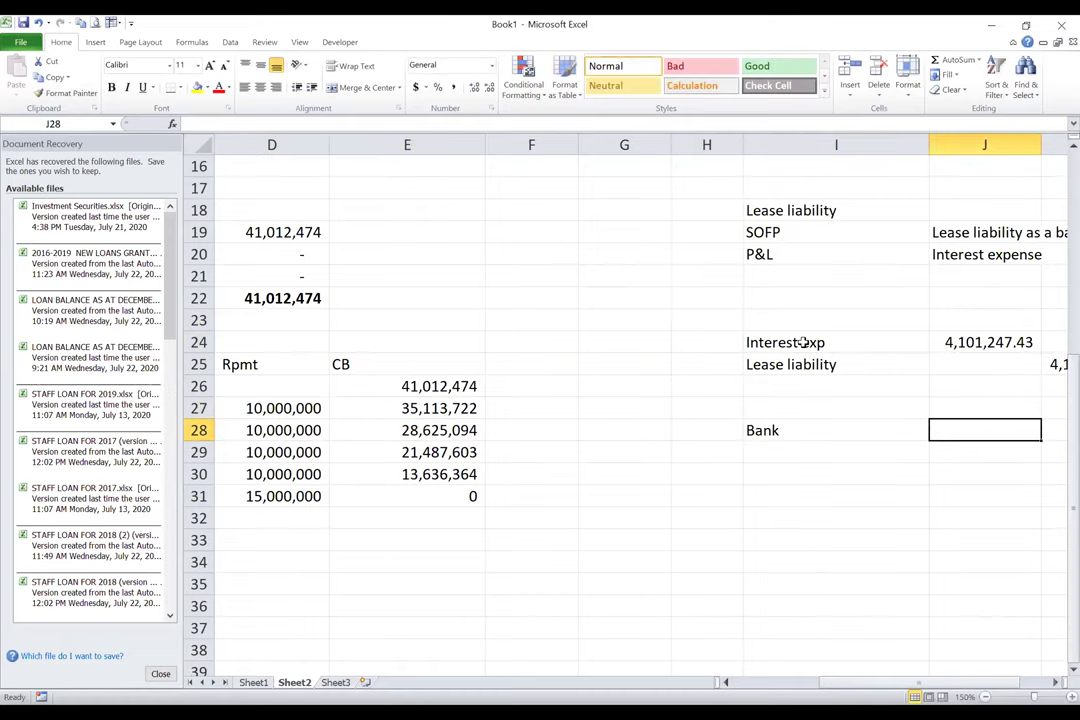
type("10000000")
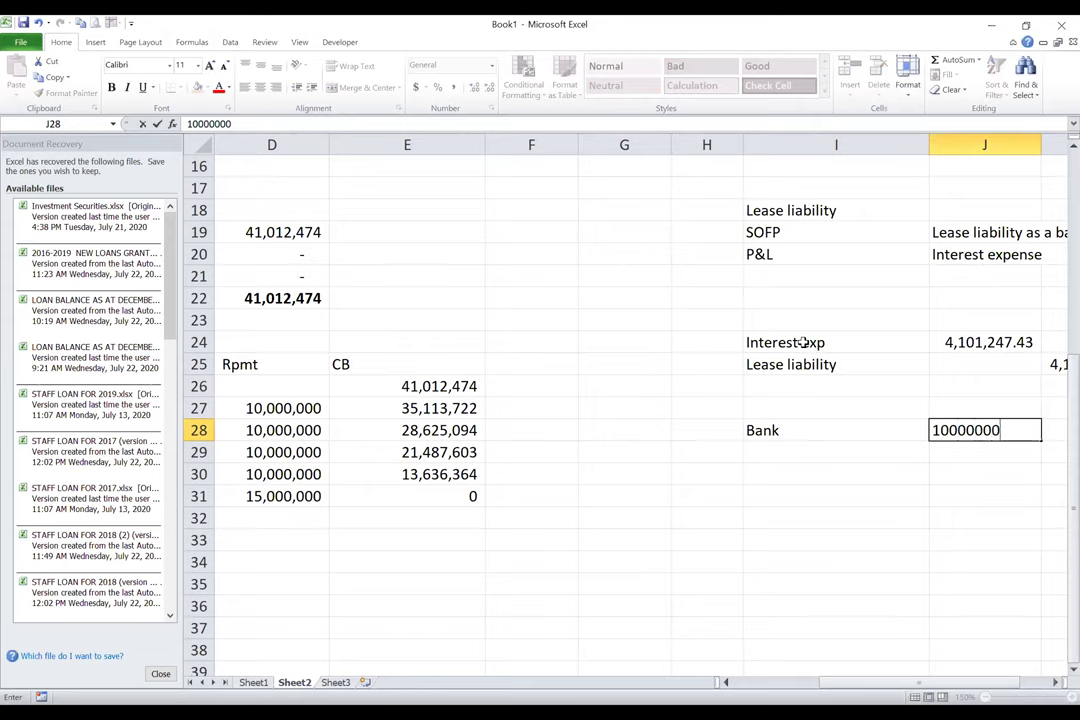
key("Return")
Add the lease liability line in I29 below the bank entry and link its amount in K29 with =J28.
key("Left")
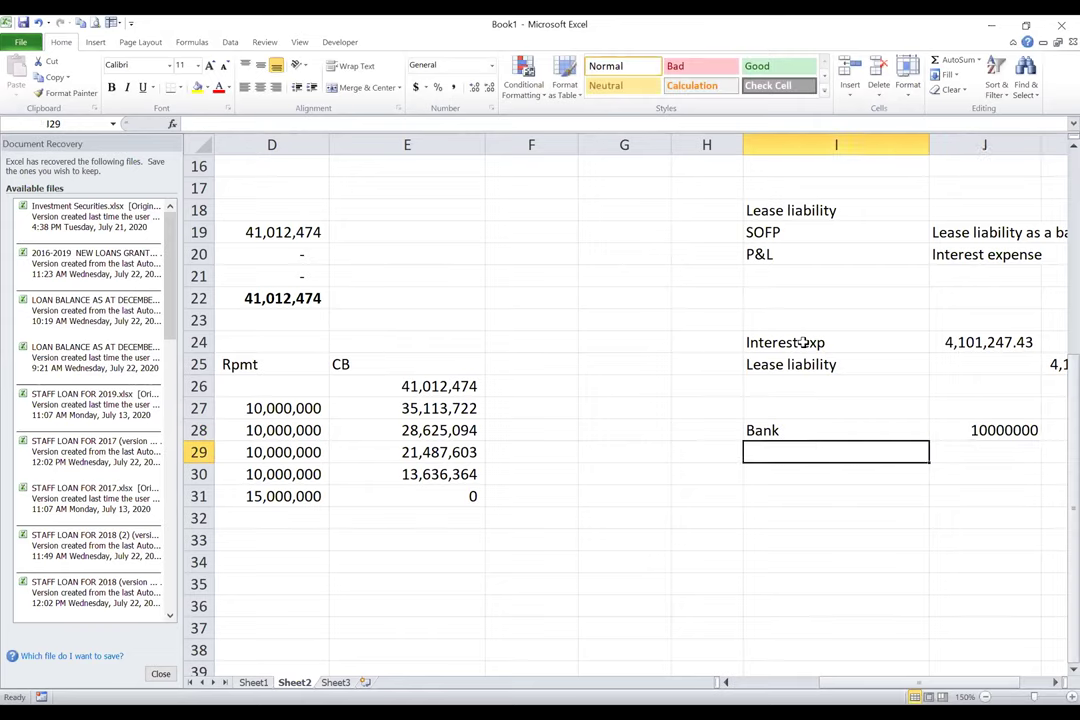
type("Lea")
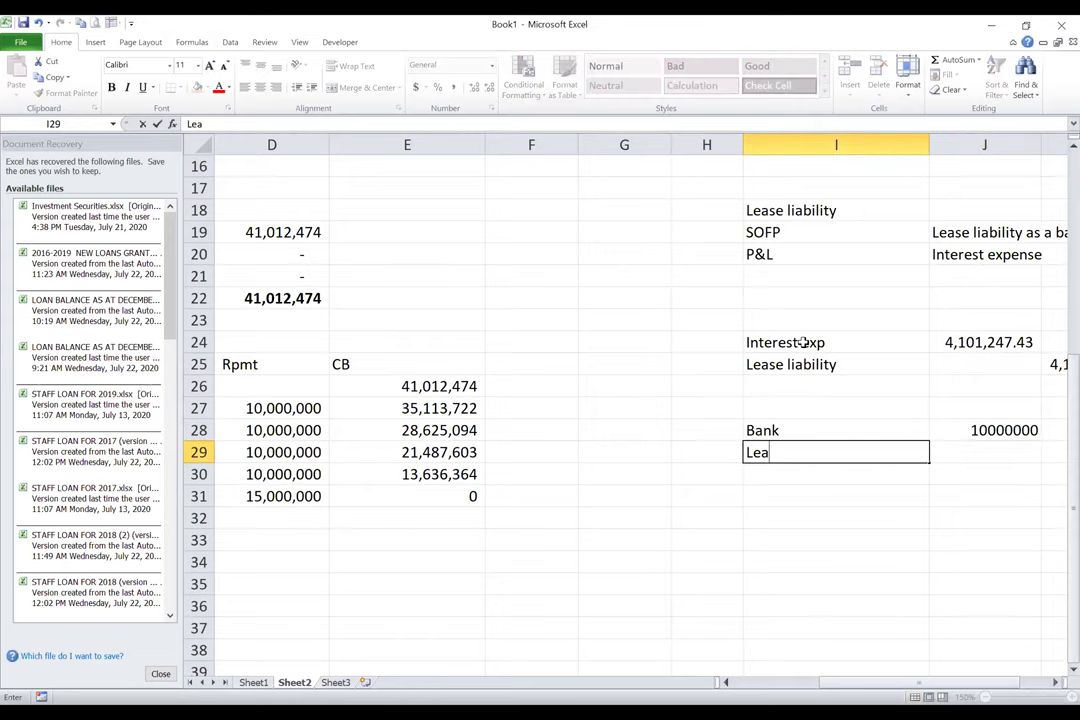
type("se liabilitu")
key("Right")
key("Right")
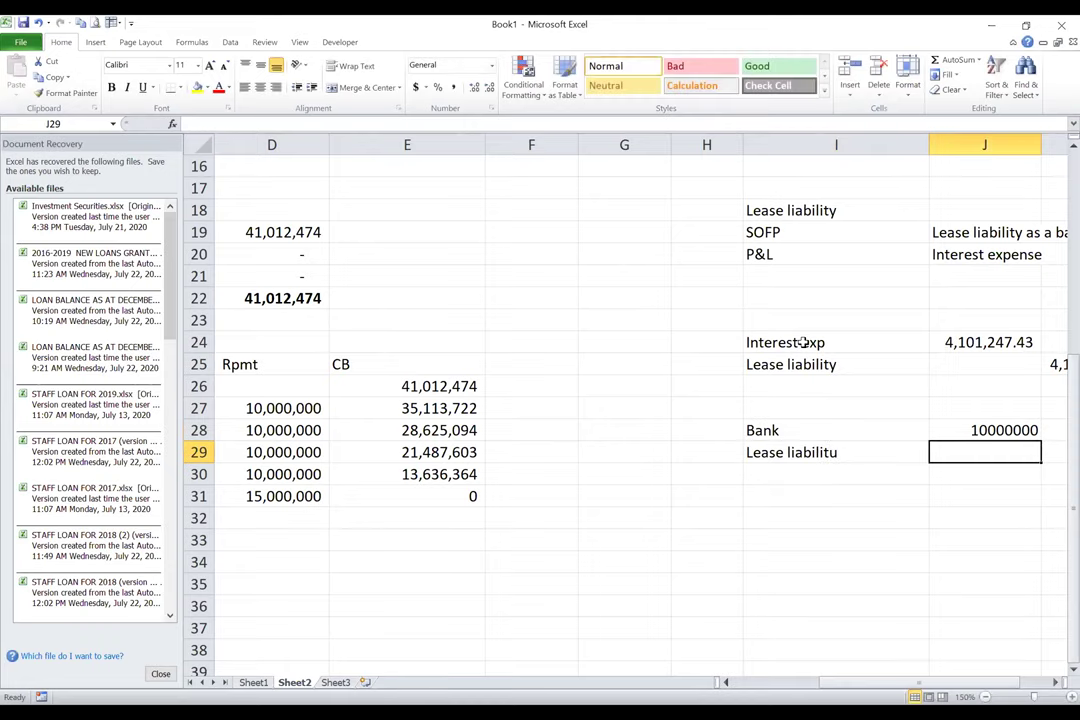
type("=J28")
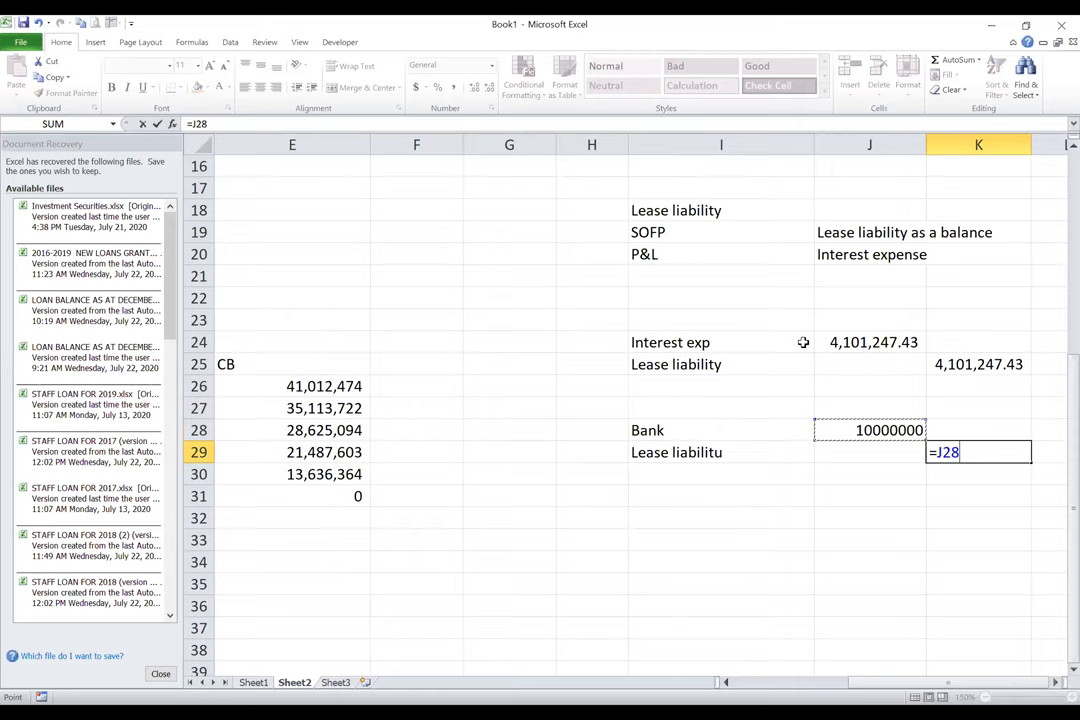
key("Return")
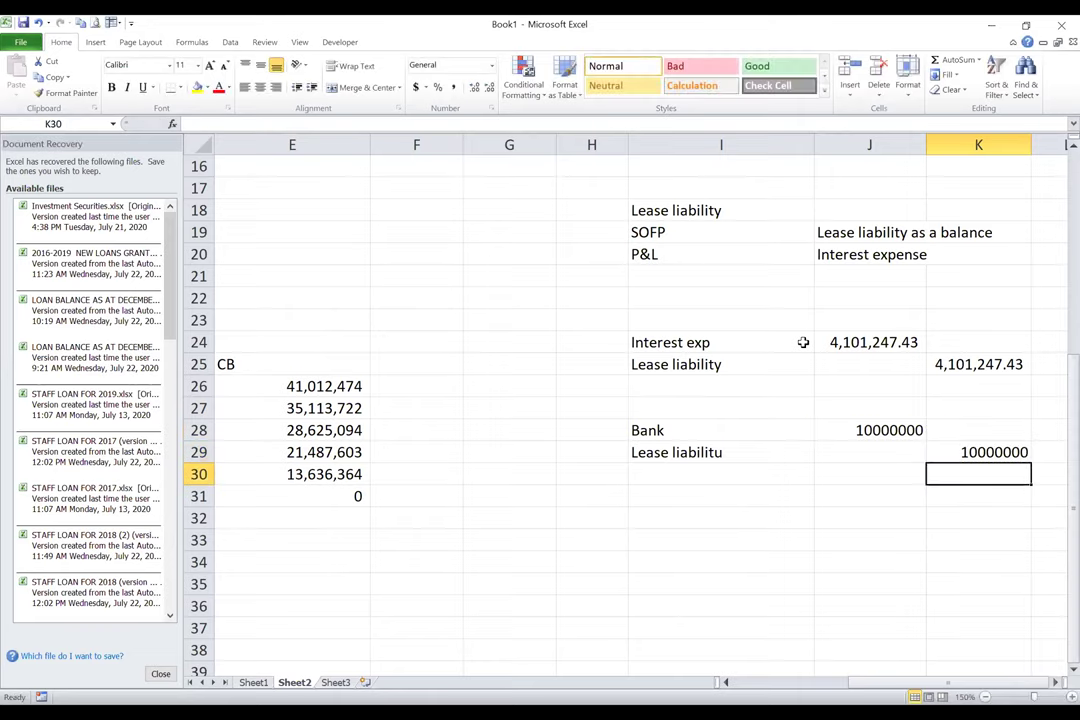
Start a lease liability reconciliation below the journal entries by labelling I33 "OB".
left_click(882, 534)
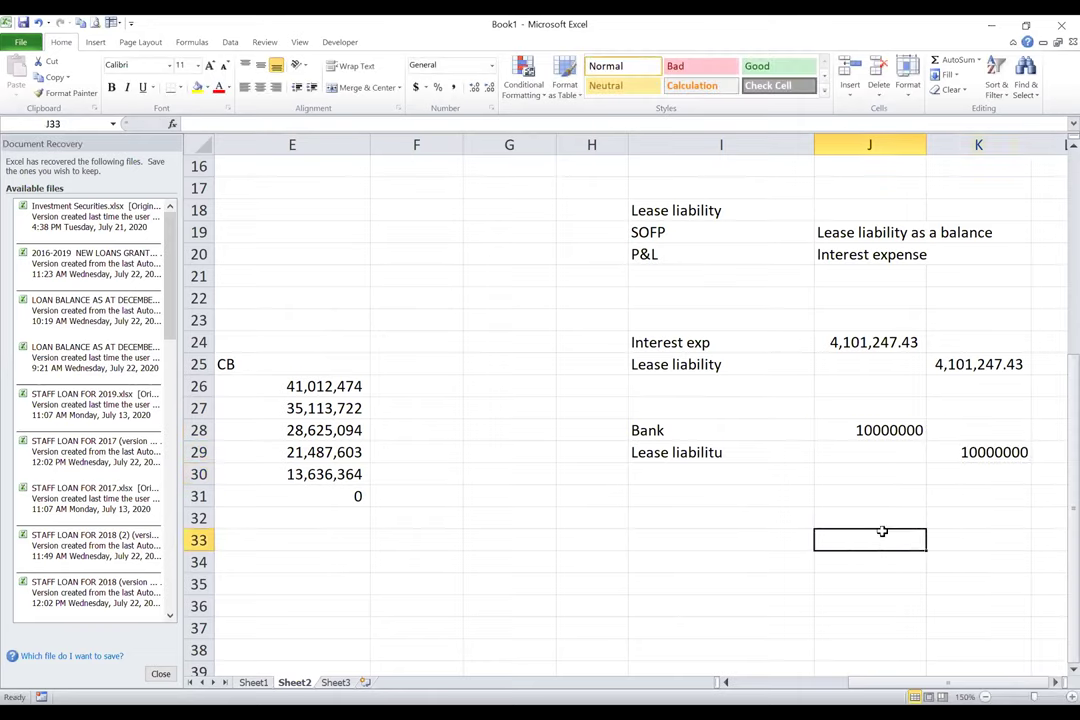
key("Left")
type("OB")
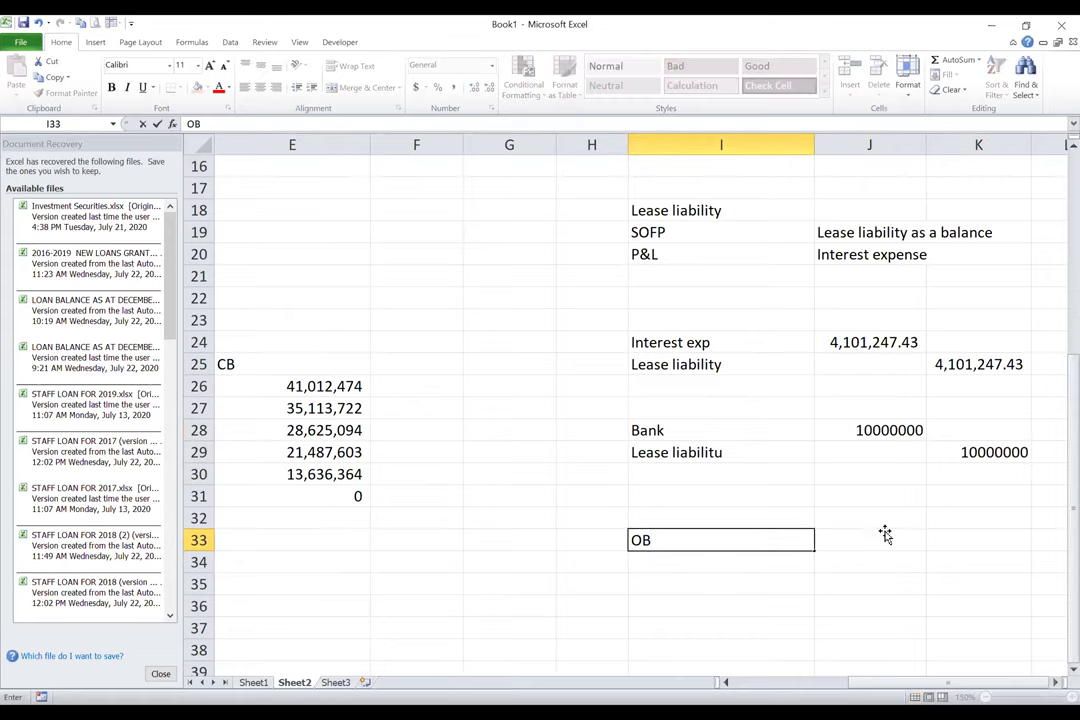
key("Tab")
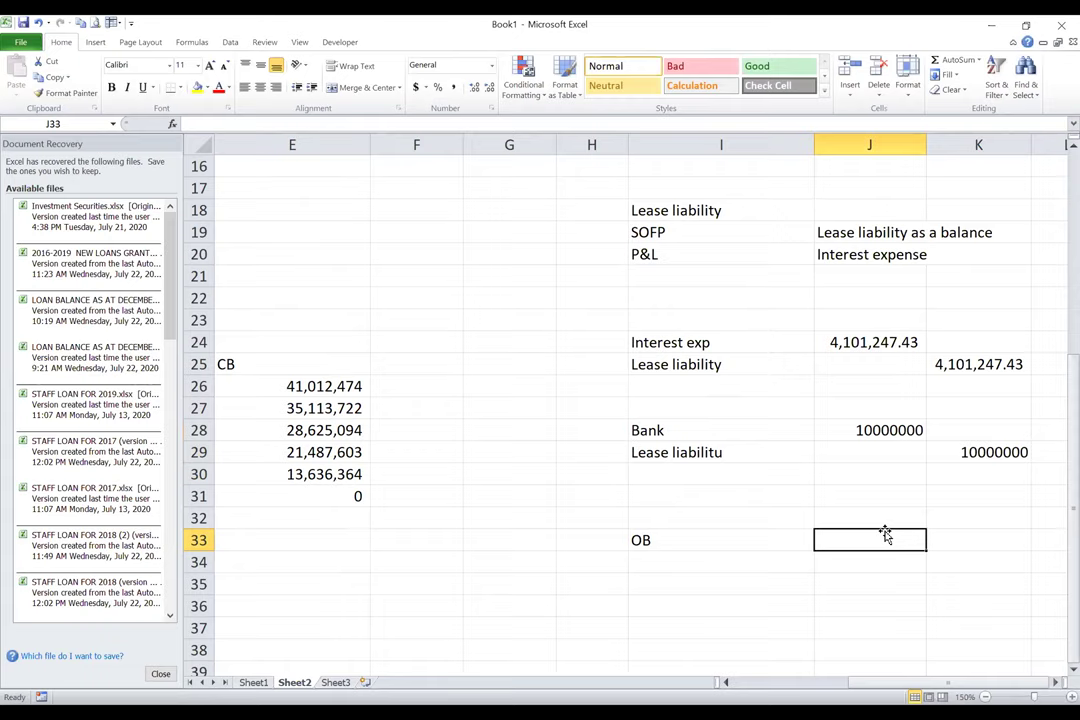
Swap the repayment entry's sides, moving the bank amount to K28 and the liability amount to J29, and correct the label in I29 to "Lease liability".
left_click(715, 453)
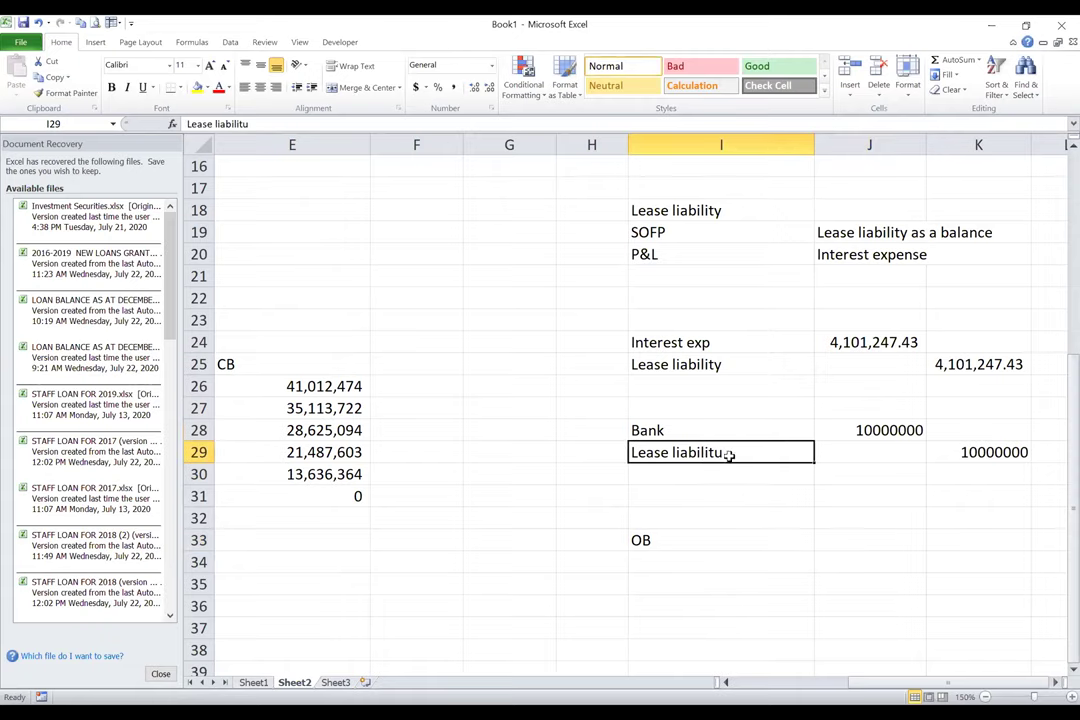
double_click(728, 452)
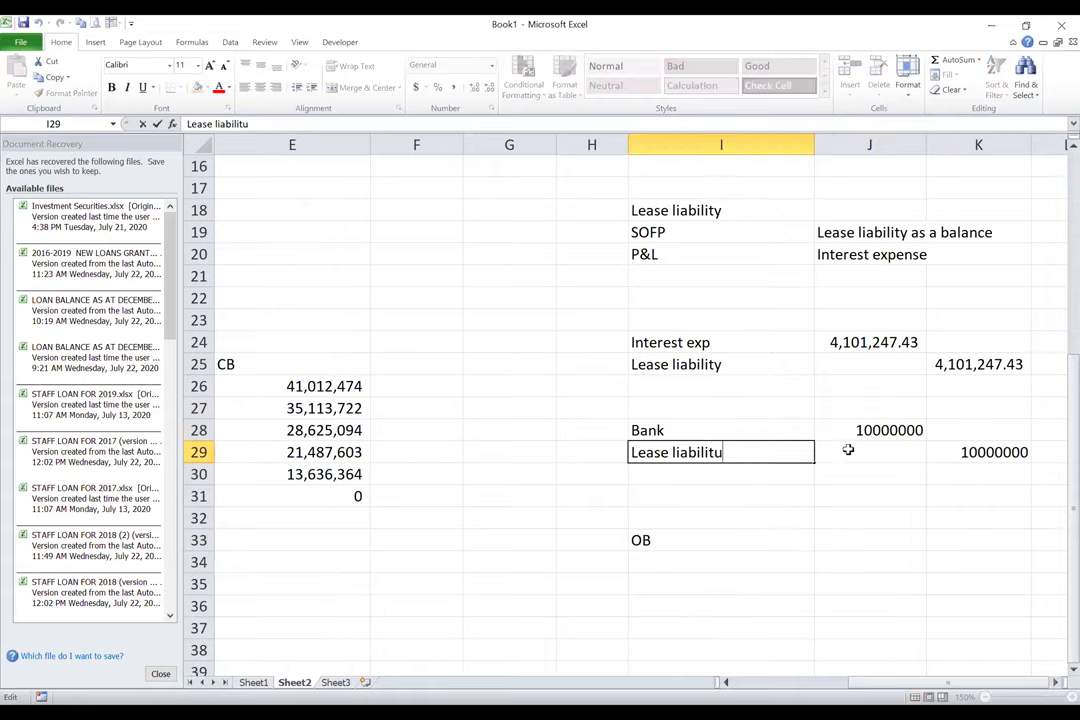
left_click(880, 432)
left_click_drag(921, 440, 965, 455)
left_click(966, 462)
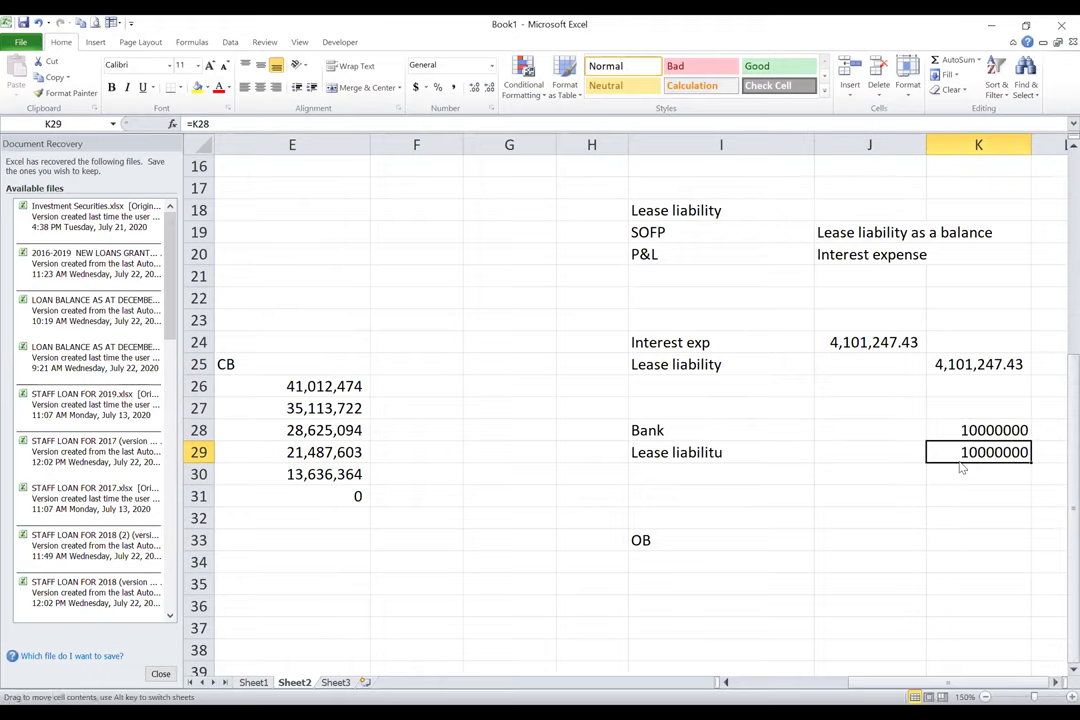
key("ctrl+z")
double_click(722, 452)
key("BackSpace")
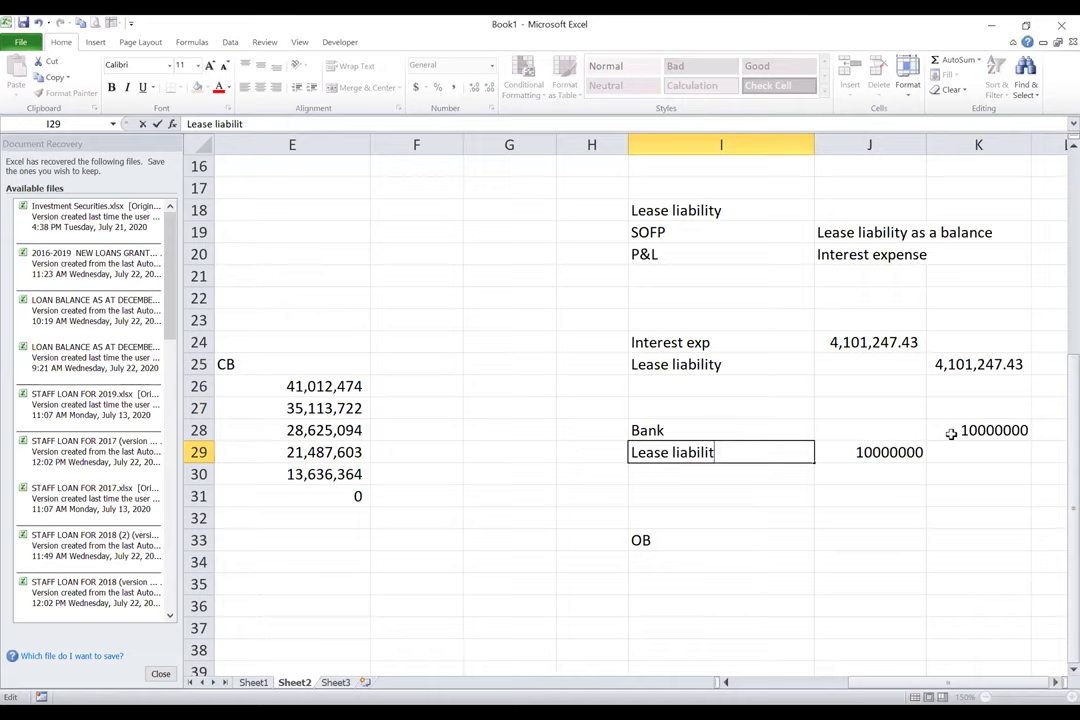
type("y")
key("Return")
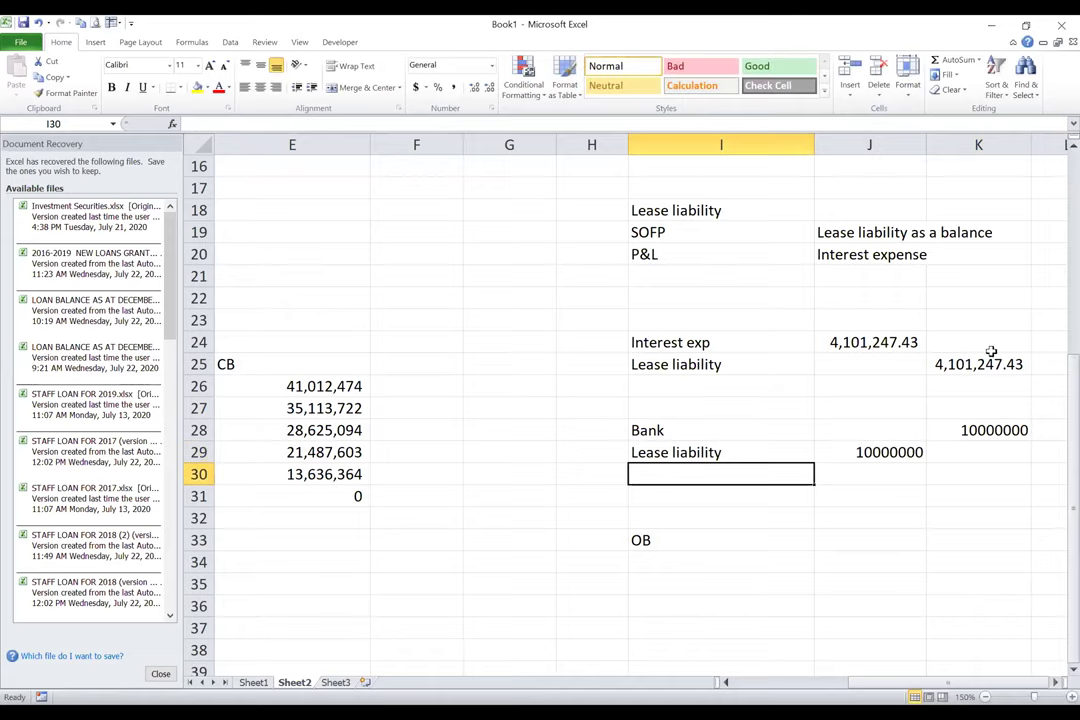
Link the reconciliation's opening balance in J33 to the opening balance in the amortisation schedule.
left_click(874, 535)
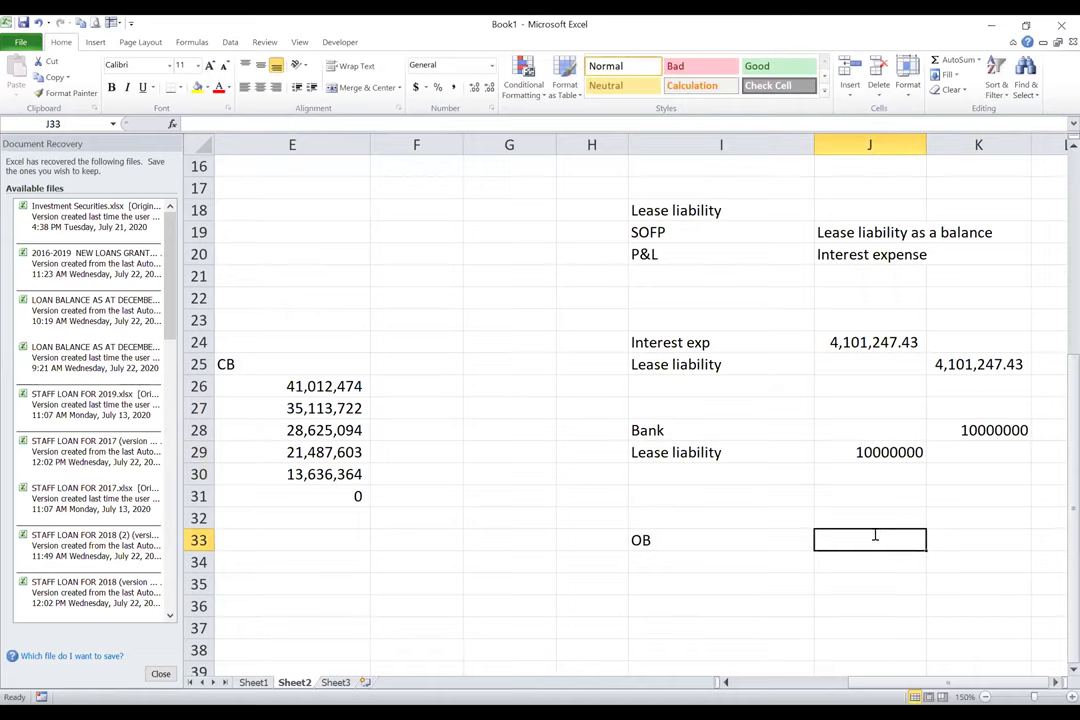
type("=")
key("Left")
key("Left")
key("Left")
key("Left")
key("Left")
key("Left")
key("Left")
key("Left")
key("Left")
key("Up")
key("Up")
key("Up")
key("Up")
key("Up")
key("Up")
key("Up")
key("Right")
key("Return")
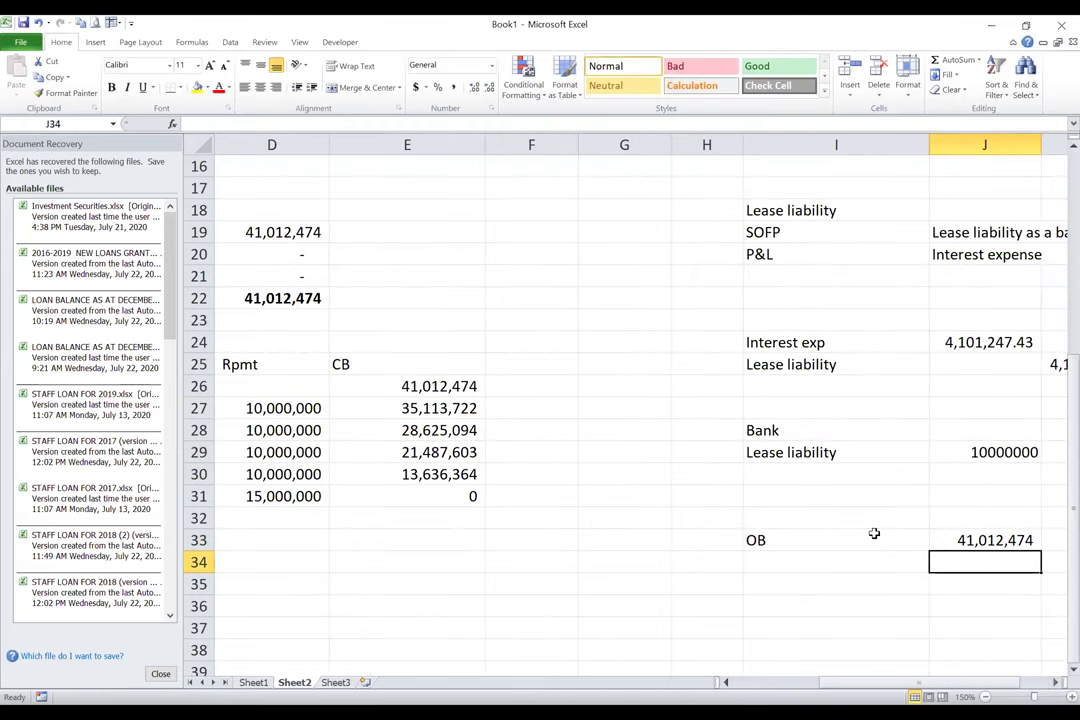
Label I34 "Interest exp" and link J34 to the interest expense debit in J24.
key("Right")
key("Left")
key("Left")
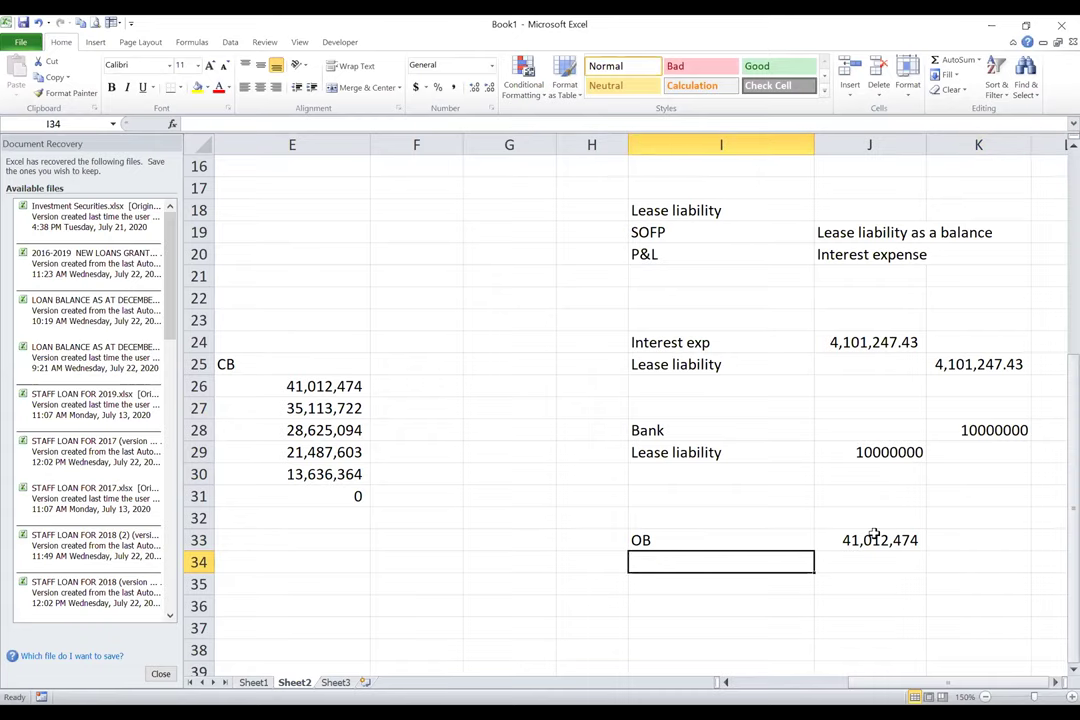
type("Interest exp")
key("Tab")
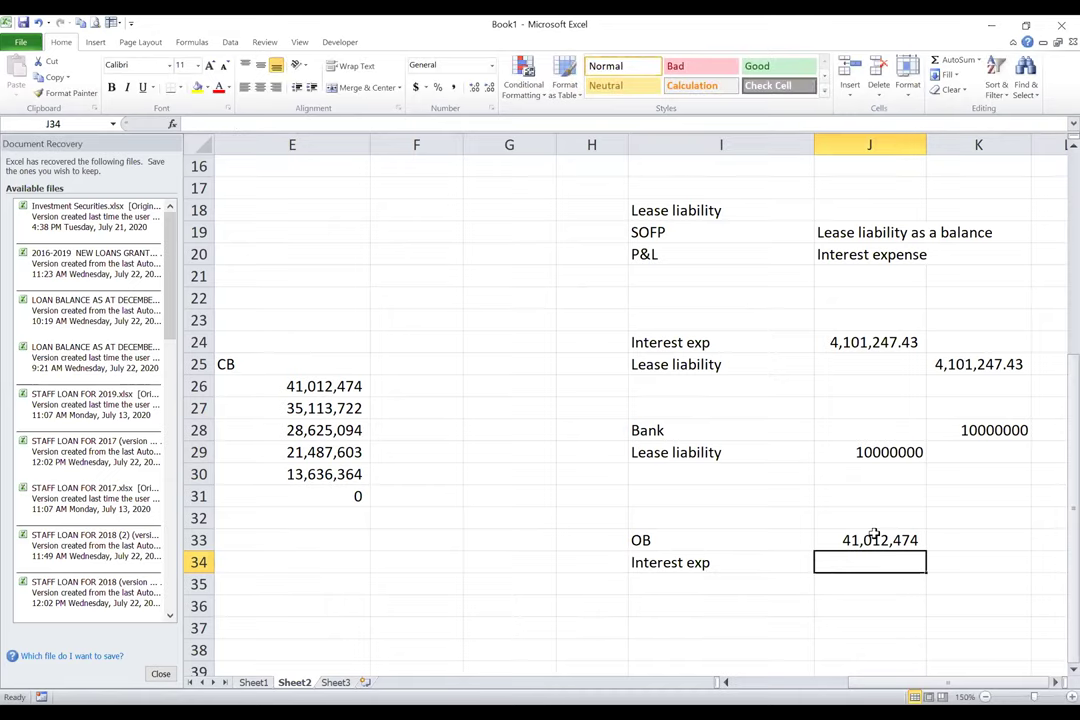
type("=")
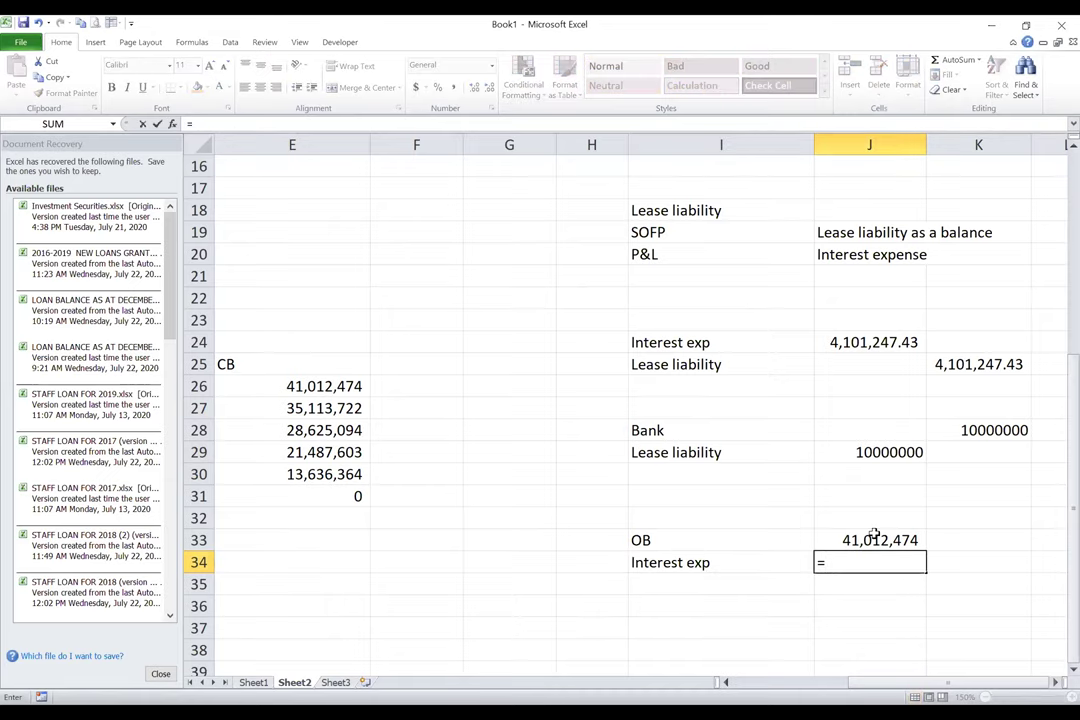
left_click(865, 341)
key("Return")
Label I35 "Rpmt" and enter the repayment as a negative amount in J35 with =-J29.
key("Left")
type("Rpmt")
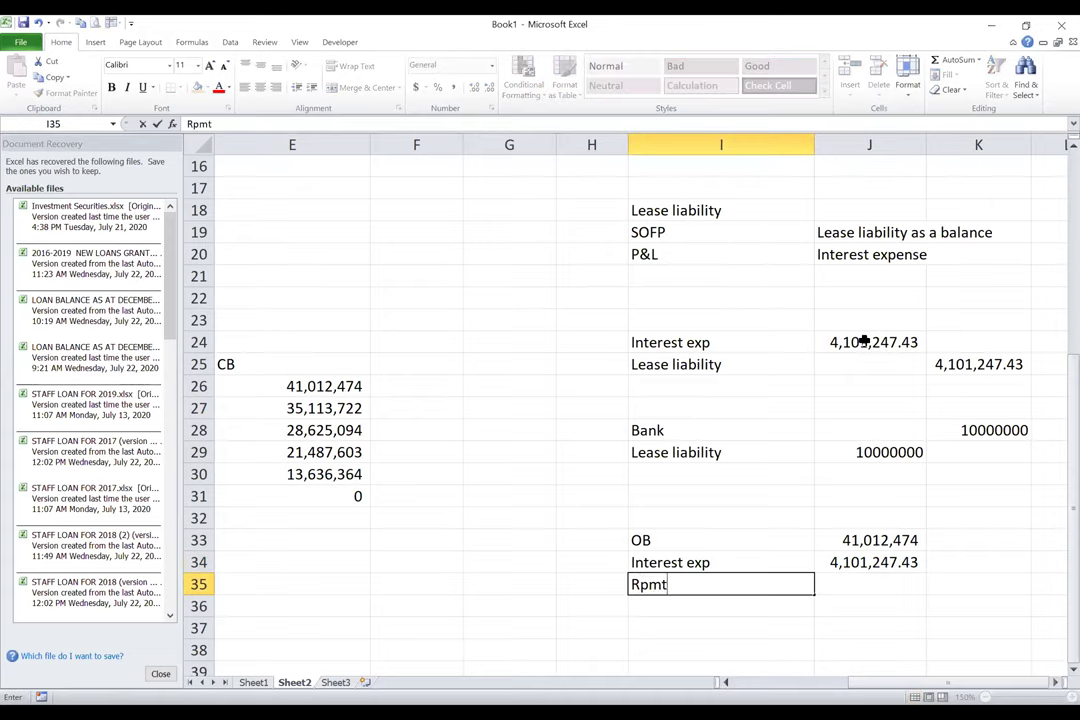
key("Tab")
type("=-")
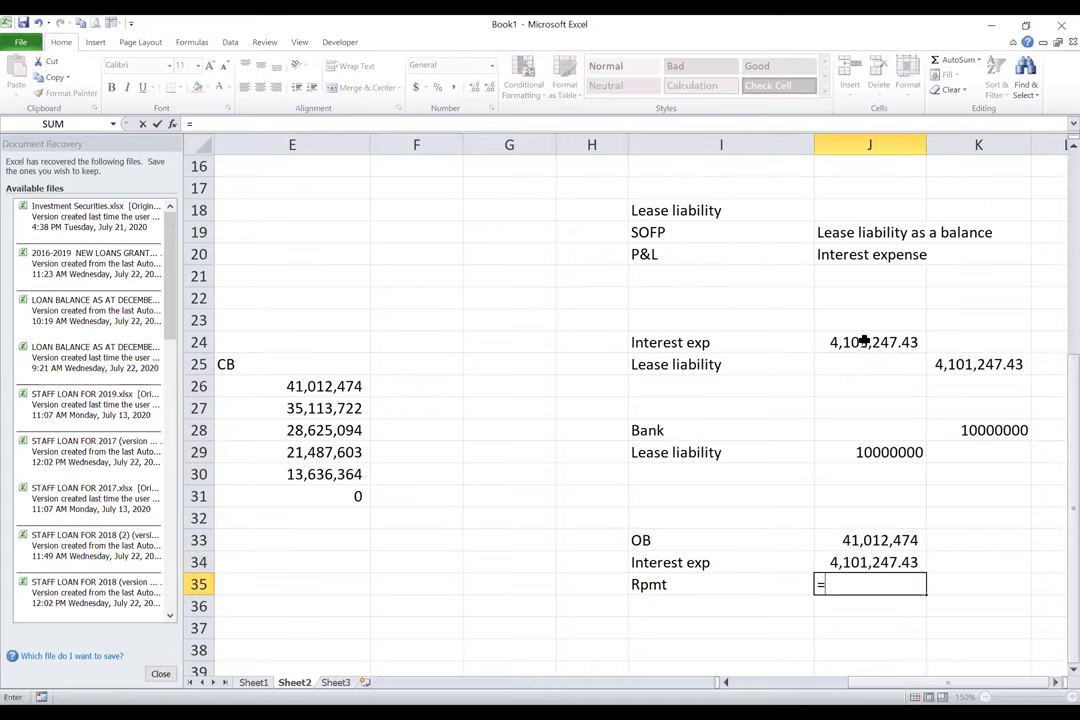
left_click(872, 453)
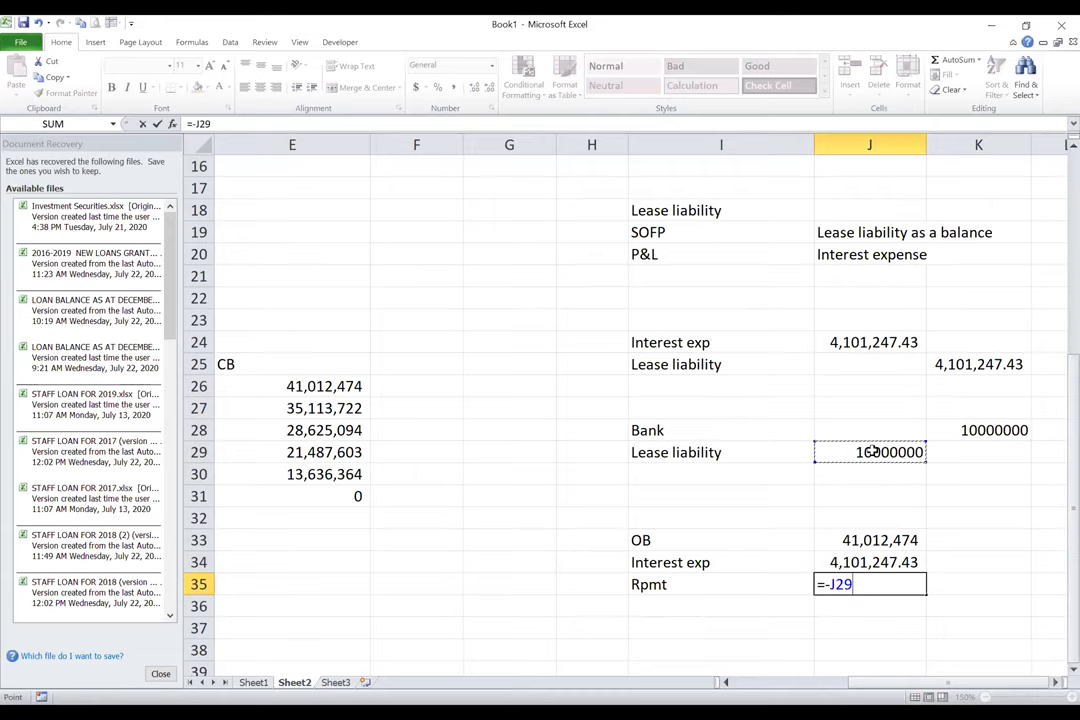
key("Return")
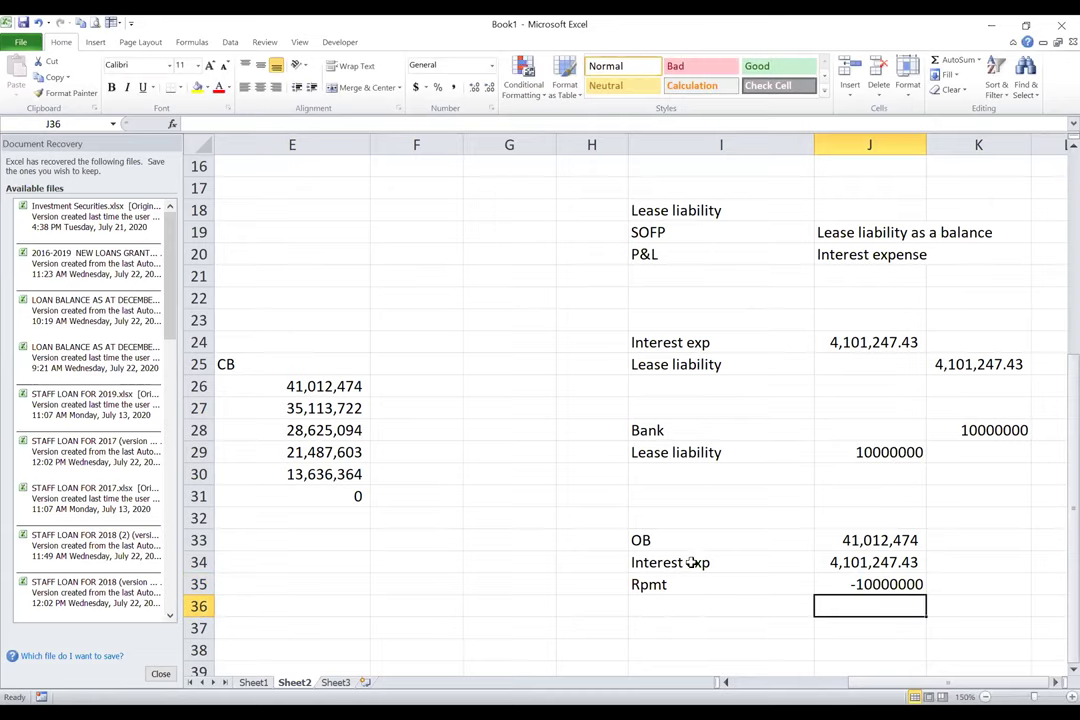
Label I36 "CB" and total the opening balance, interest and repayment in J36 with AutoSum.
left_click(670, 612)
type("CB")
key("Return")
left_click(897, 604)
left_click(957, 62)
key("Return")
Compare the reconciliation's closing balance in J36 with the schedule's period 1 closing balance in E27.
left_click(333, 408)
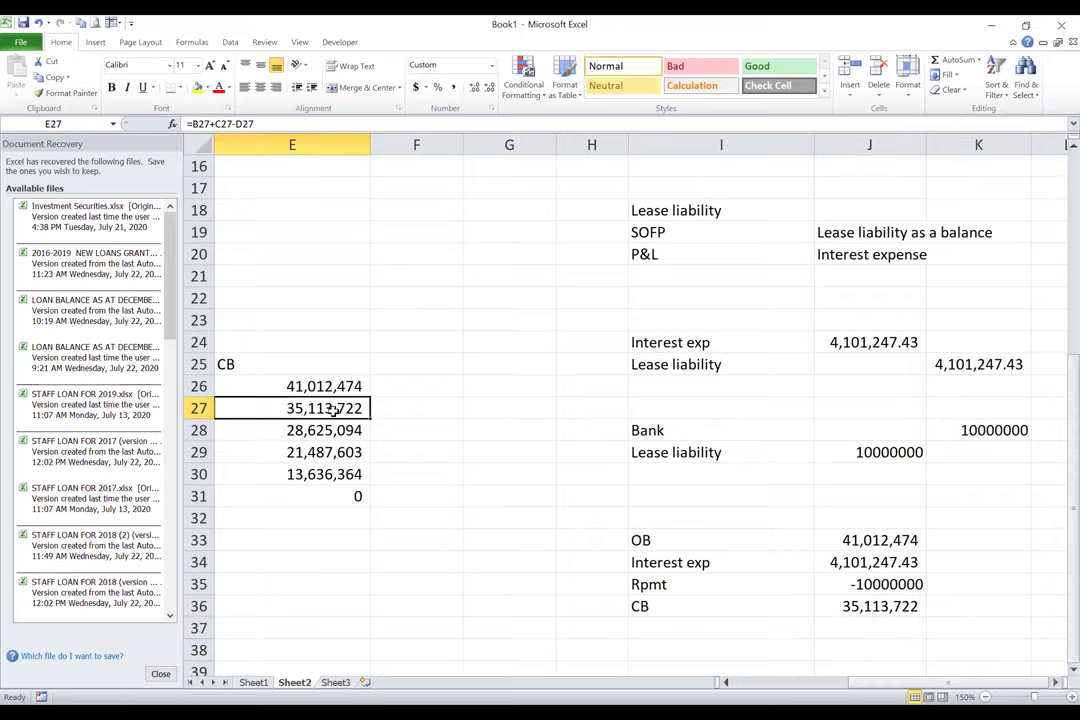
left_click(908, 607)
left_click(354, 406)
Examine the amortisation schedule's opening balance, interest, repayment and closing balance from period 1 through period 5.
key("Left")
key("Left")
key("Left")
key("Left")
key("Right")
key("Right")
key("Right")
key("Right")
key("Right")
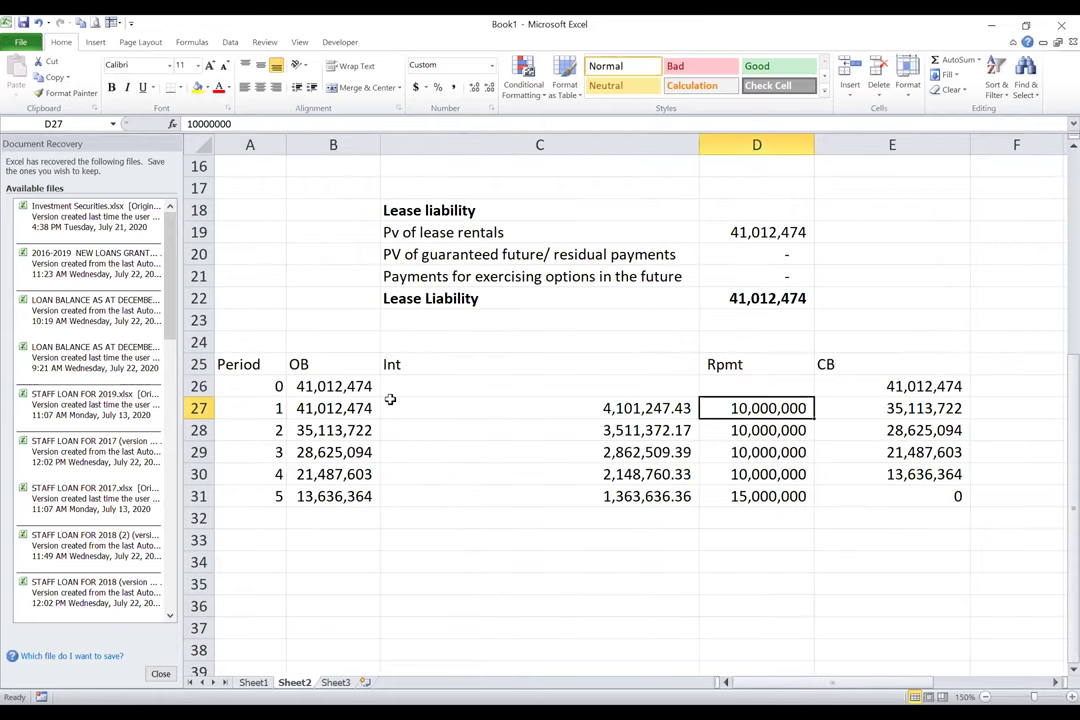
key("Left")
key("Down")
key("Down")
key("Down")
key("Down")
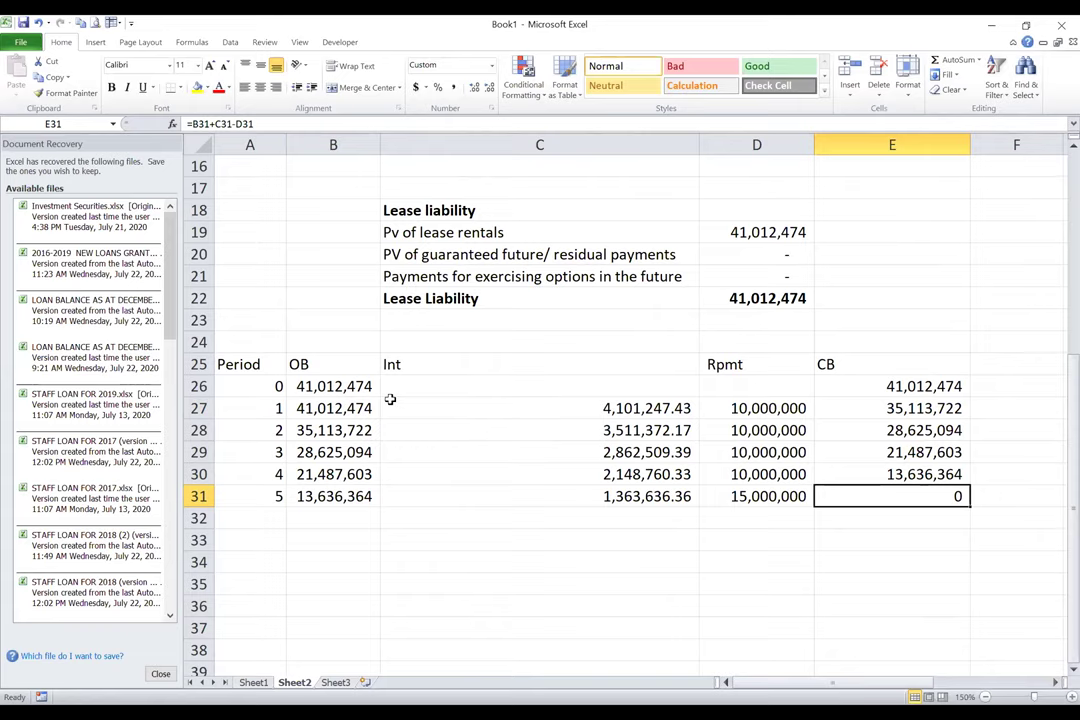
Format columns J and K of the journal entries and reconciliation with the comma style and no decimal places.
key("Right")
key("Right")
key("Right")
key("Right")
key("Right")
key("Right")
key("Right")
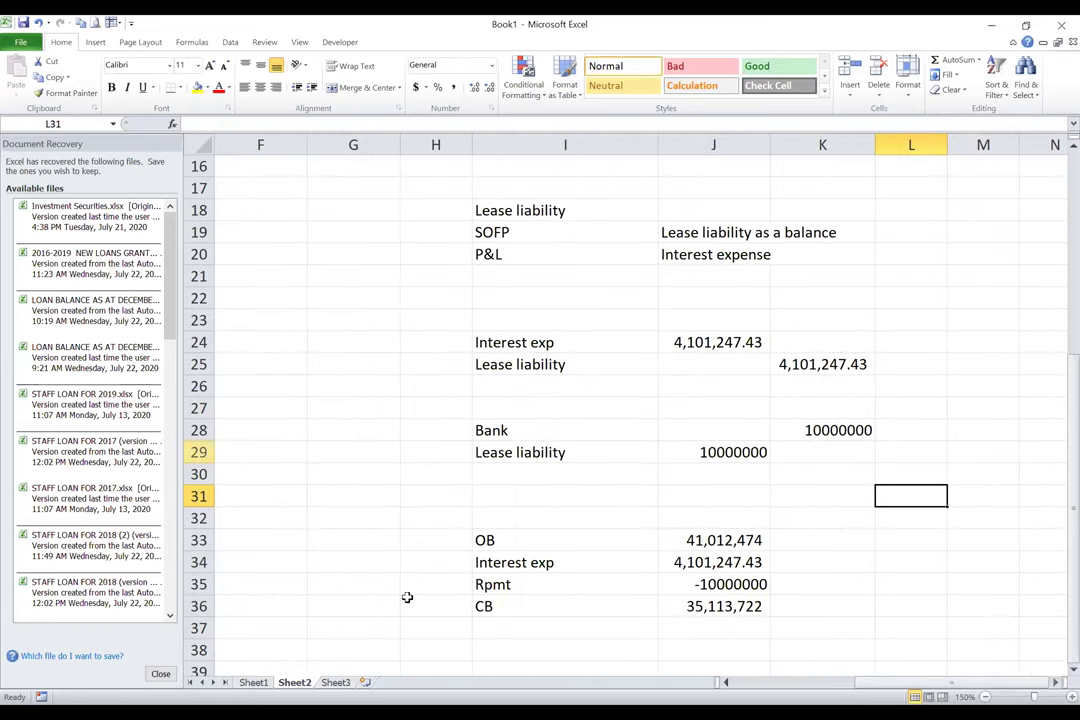
left_click_drag(711, 145, 815, 145)
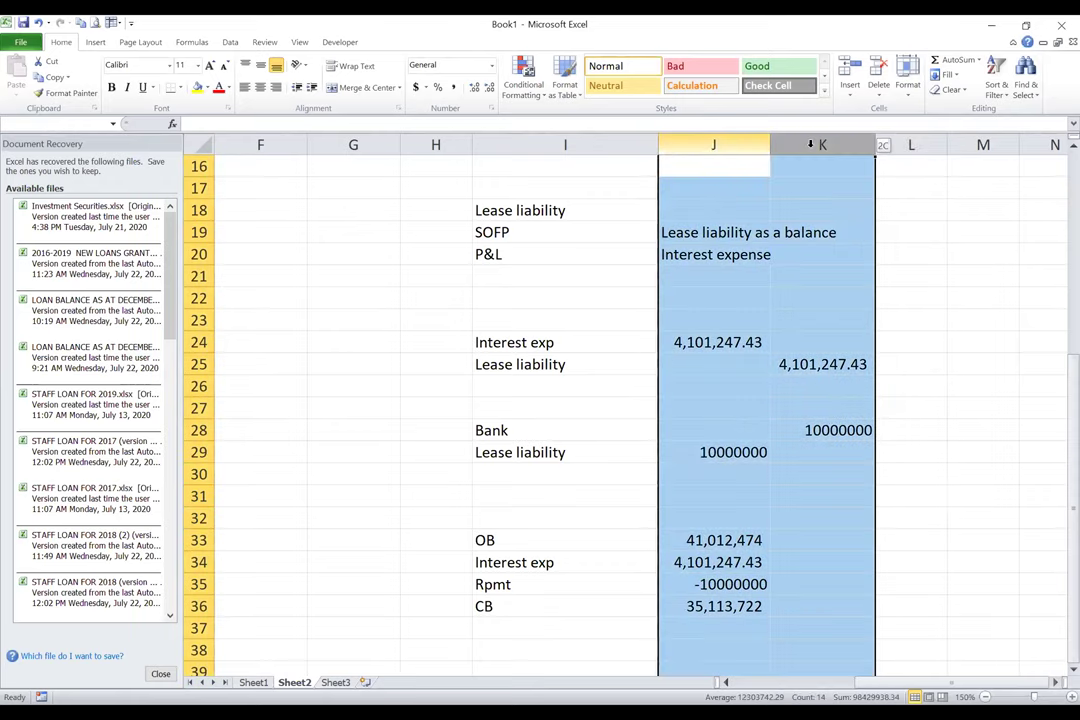
left_click(453, 87)
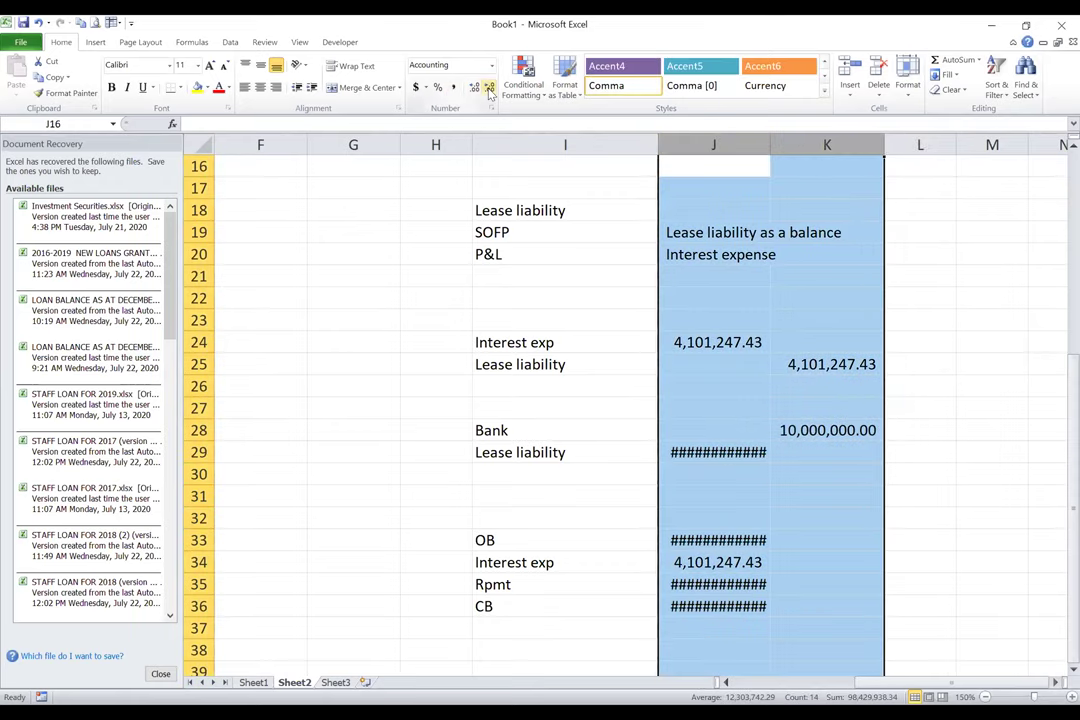
left_click(489, 87)
left_click(489, 87)
left_click(909, 584)
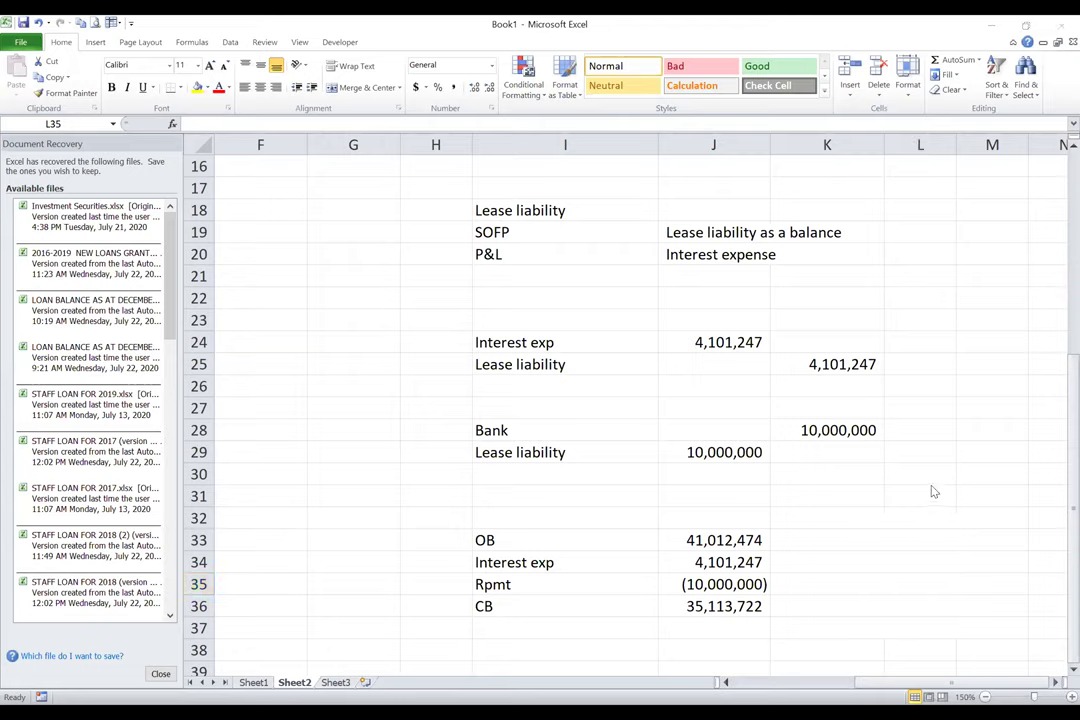
Examine the amortisation schedule's opening balances from period 5 back to period 1, along with the period 1 interest.
key("Left")
key("Left")
key("Left")
key("Left")
key("Left")
key("Left")
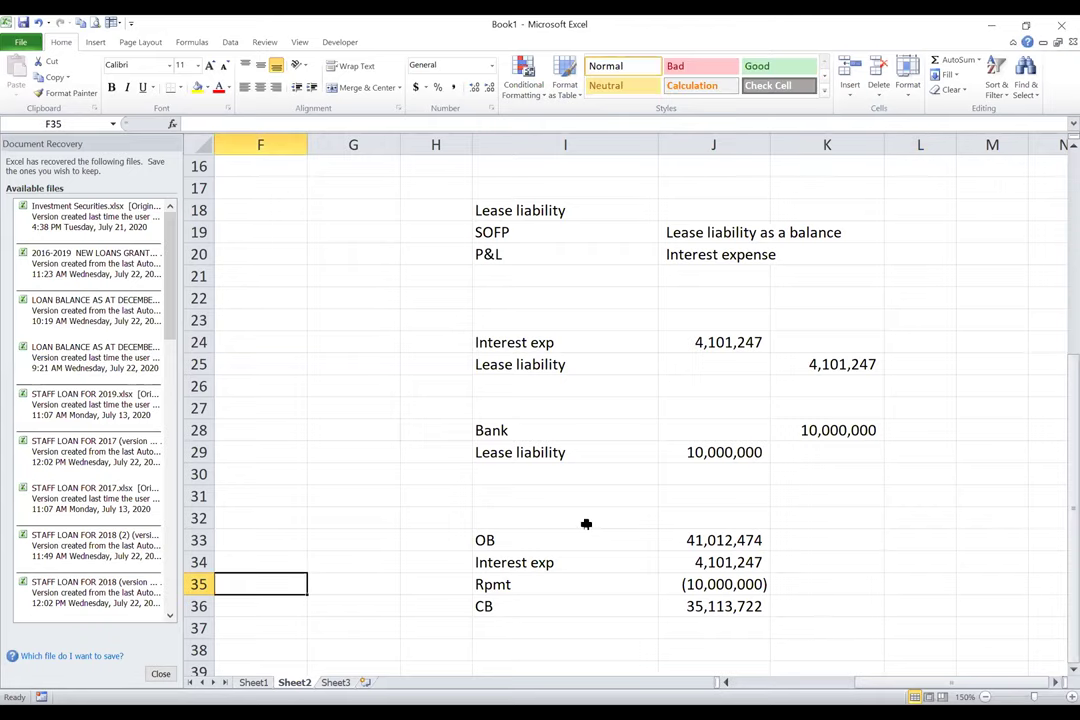
key("Left")
key("Left")
key("Left")
key("Left")
key("Left")
key("Up")
key("Up")
key("Up")
key("Up")
key("Right")
key("Up")
key("Up")
key("Up")
key("Up")
key("Right")
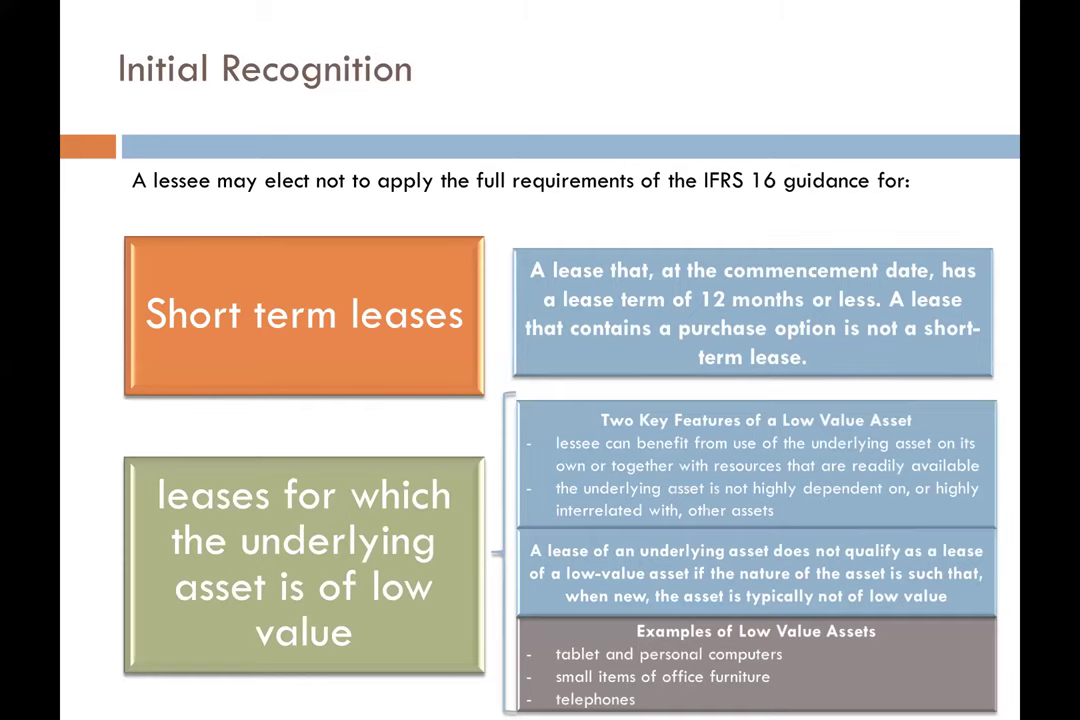
key("Right")
key("Left")
key("Left")
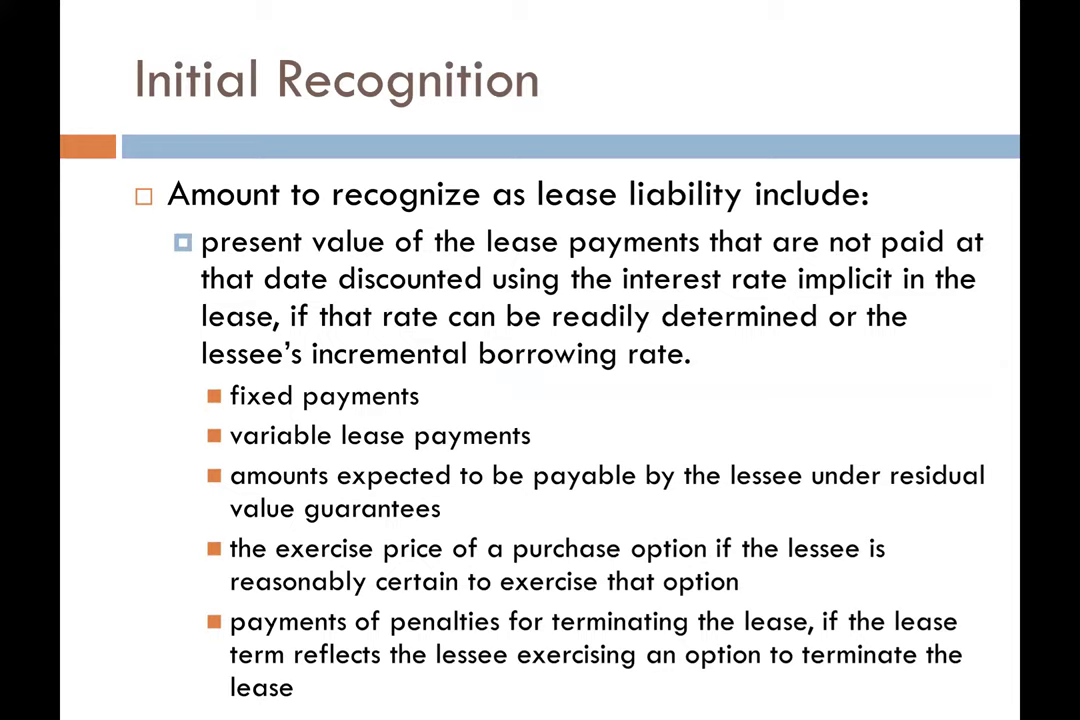
key("Left")
key("Right")
key("Right")
key("Left")
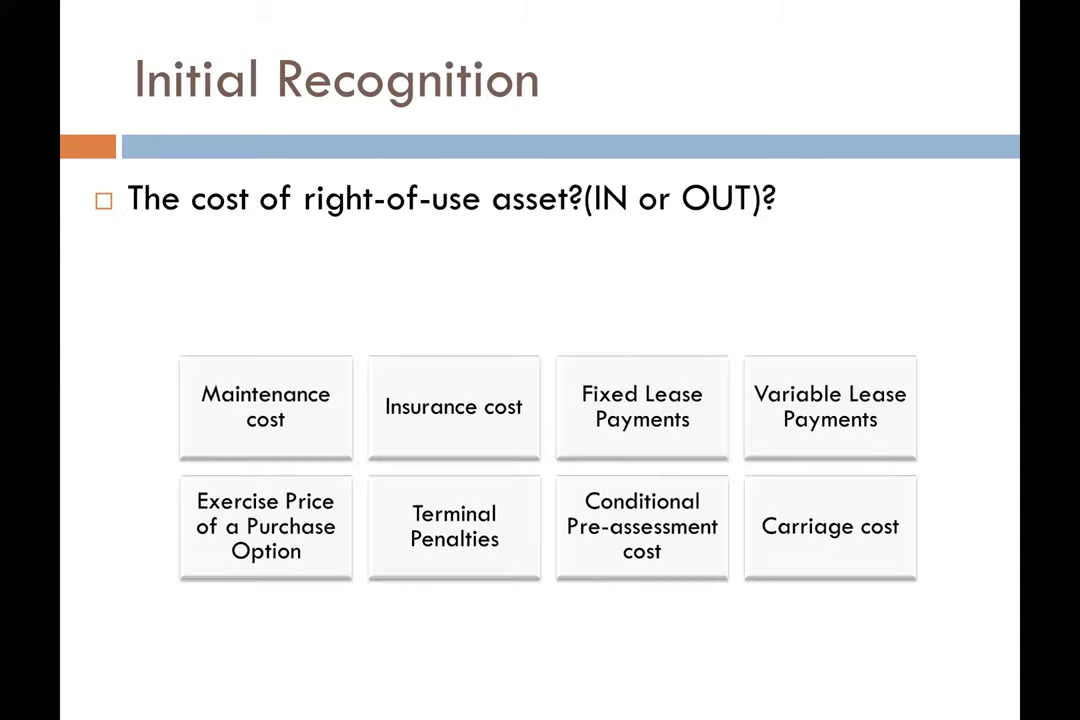
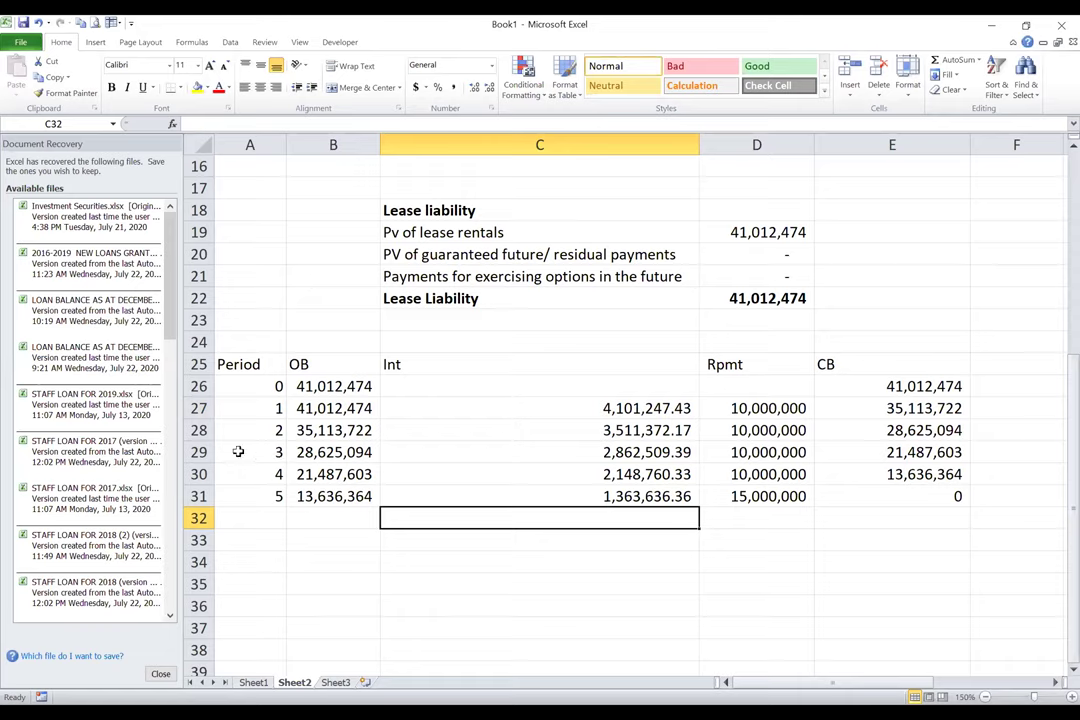
Highlight the entire period 3 row of the amortisation schedule, row 29, with yellow fill.
left_click(197, 452)
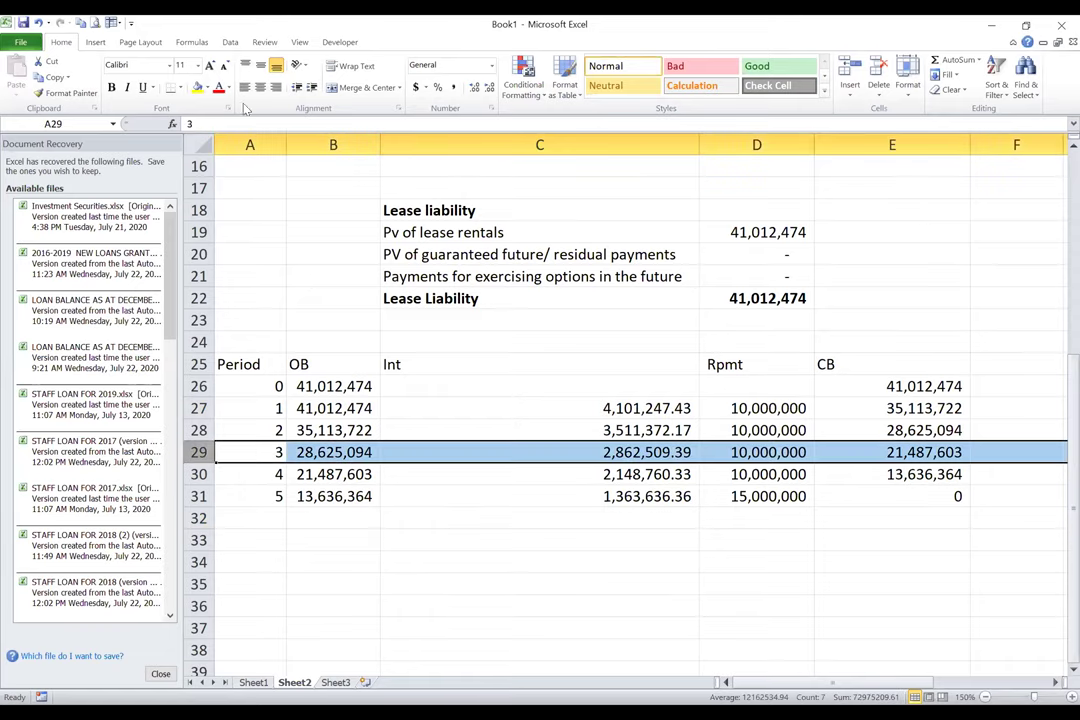
left_click(197, 88)
left_click(880, 603)
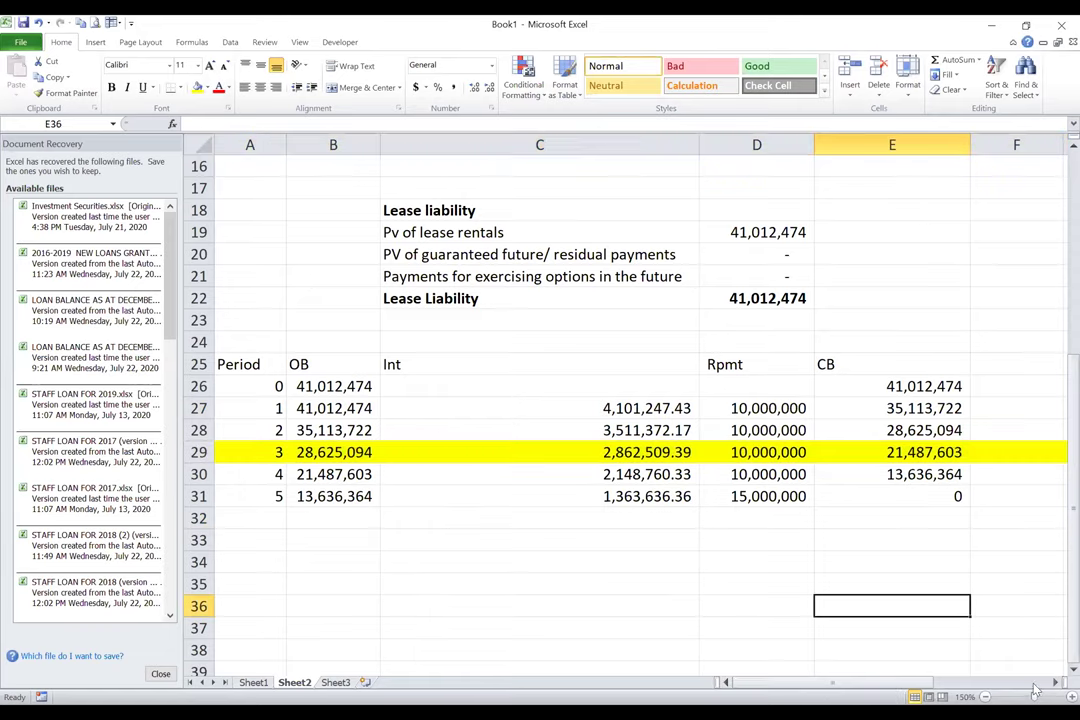
Duplicate the amortisation schedule in A25:E31 below the original, starting at cell A34.
left_click(1057, 697)
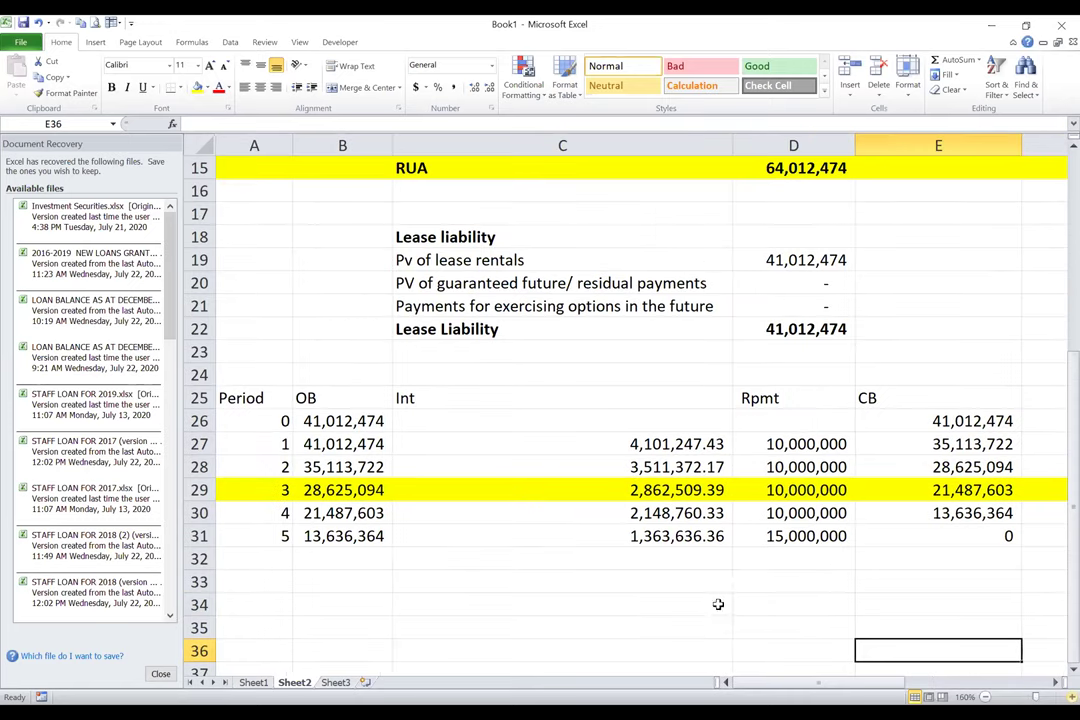
scroll(523, 412, "down", 3)
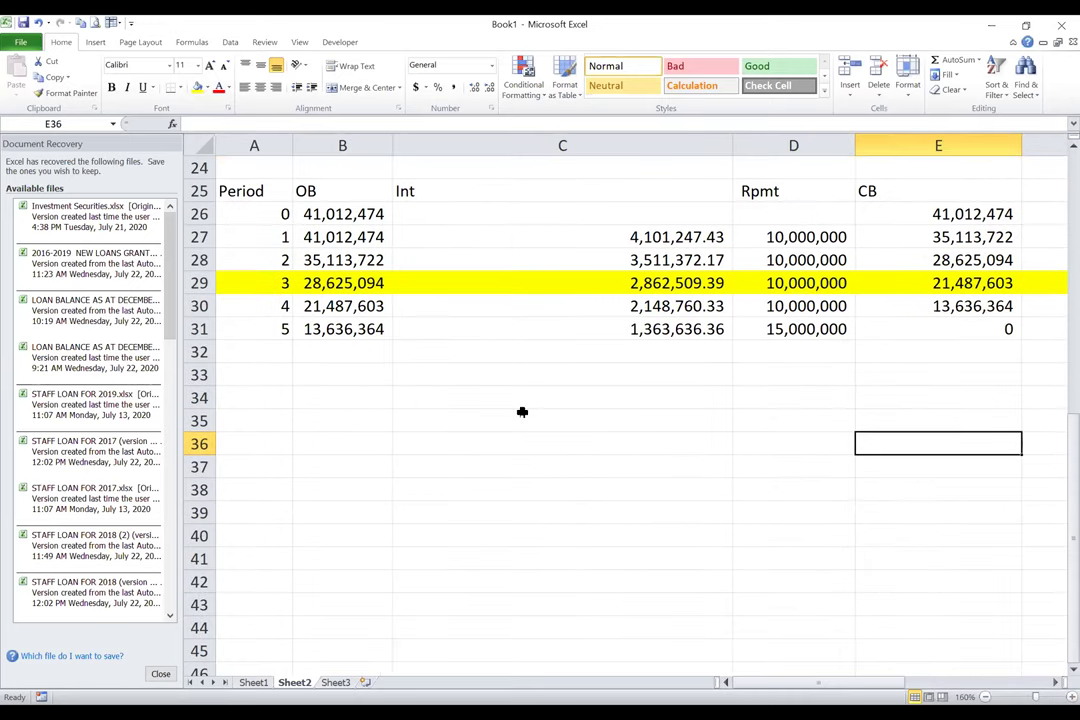
scroll(730, 400, "up", 2)
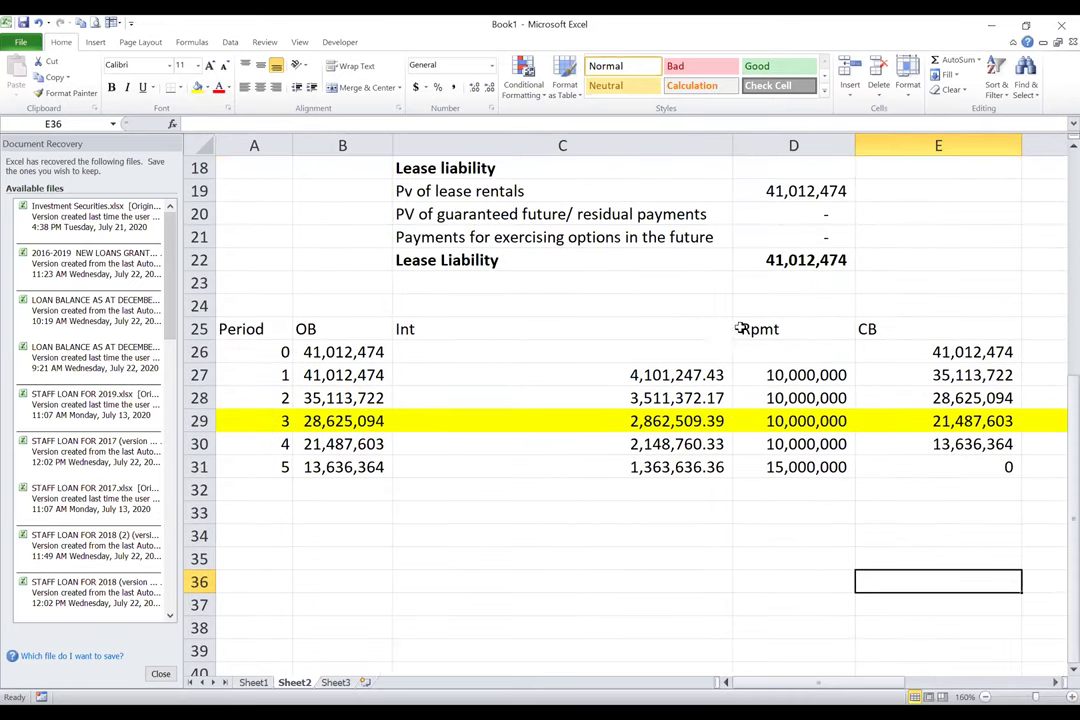
left_click(941, 421)
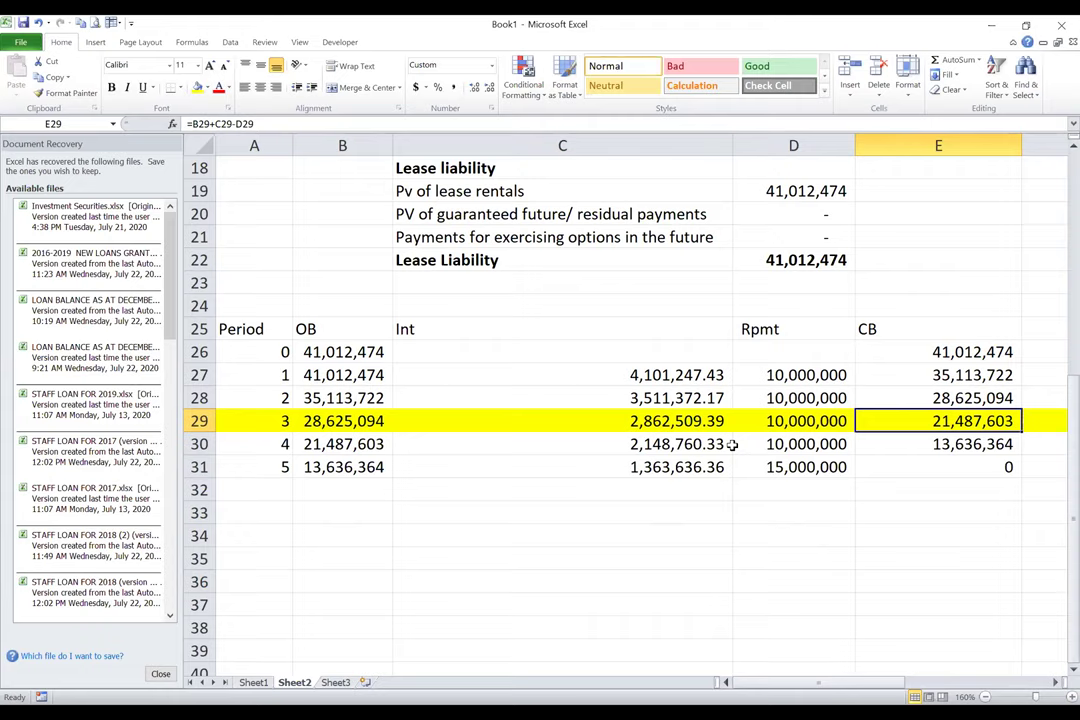
left_click_drag(240, 322, 903, 461)
key("ctrl+c")
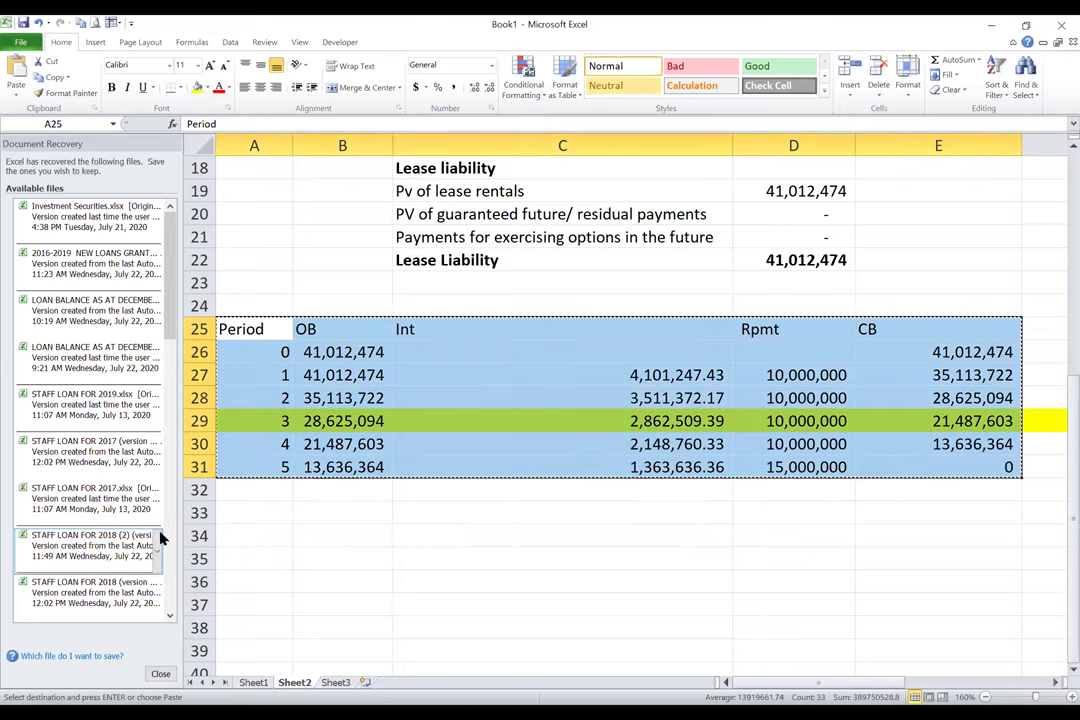
left_click(241, 535)
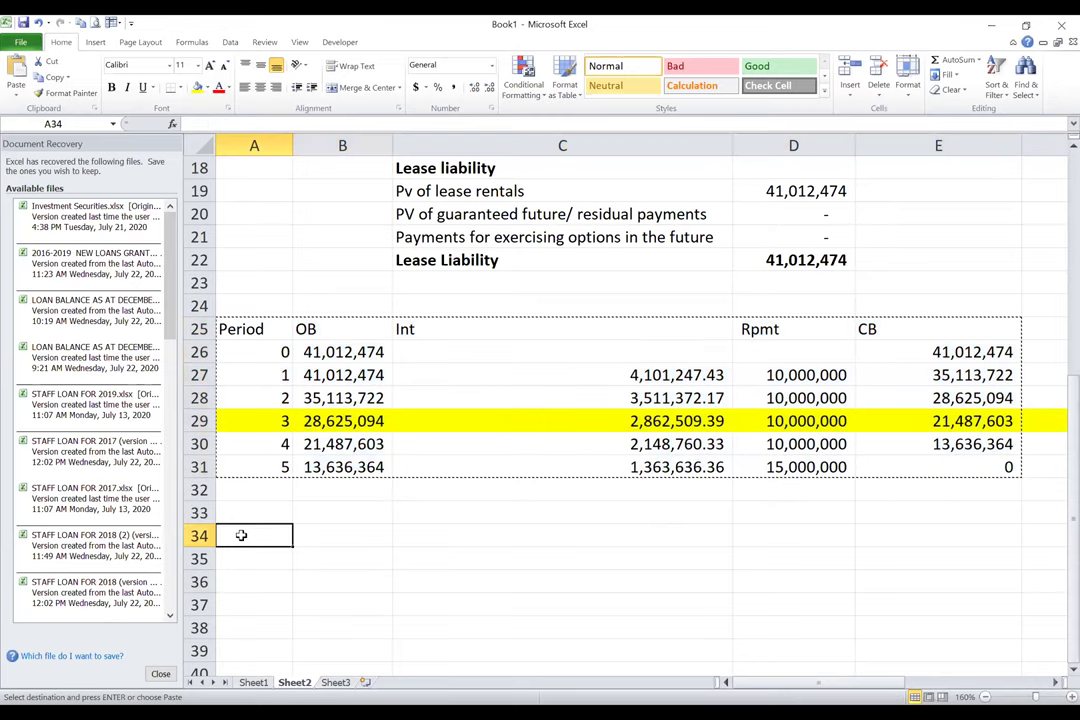
key("ctrl+v")
scroll(306, 516, "down", 2)
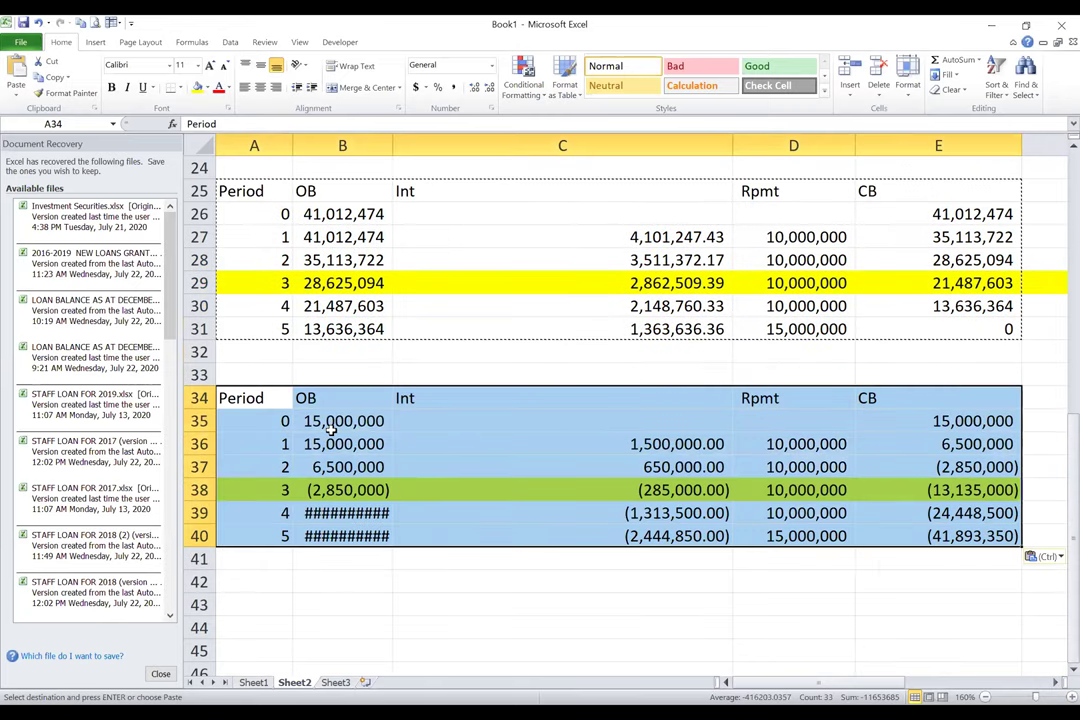
Link the copied schedule's period 0 opening balance in B35 to the Lease Liability total in D22.
left_click(330, 428)
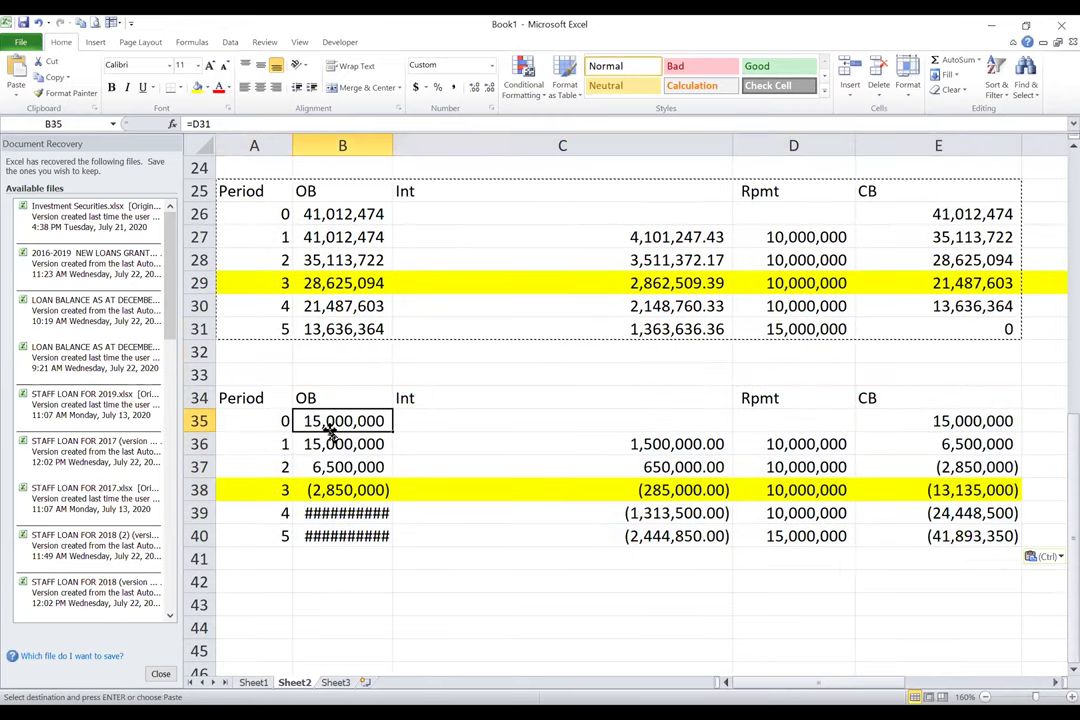
type("=")
scroll(330, 428, "up", 4)
left_click(790, 397)
key("Return")
scroll(790, 485, "down", 3)
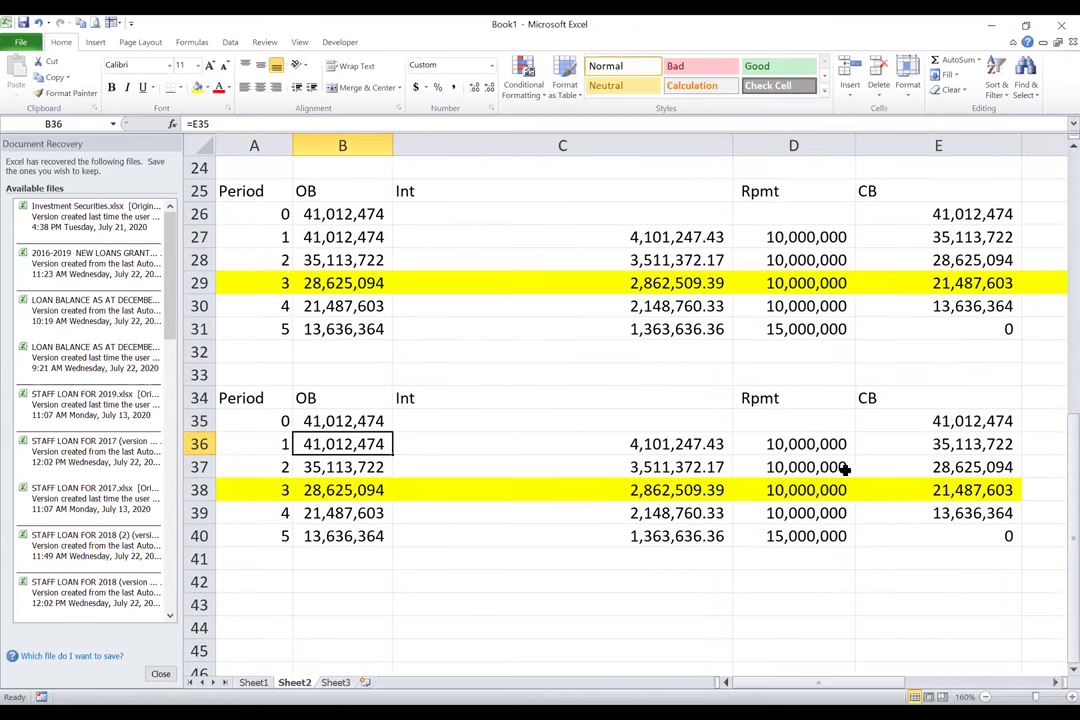
Compare the period 3 closing balances of the original and copied schedules in E29 and E38.
left_click(500, 531)
left_click(807, 495)
left_click(668, 306)
left_click(948, 284)
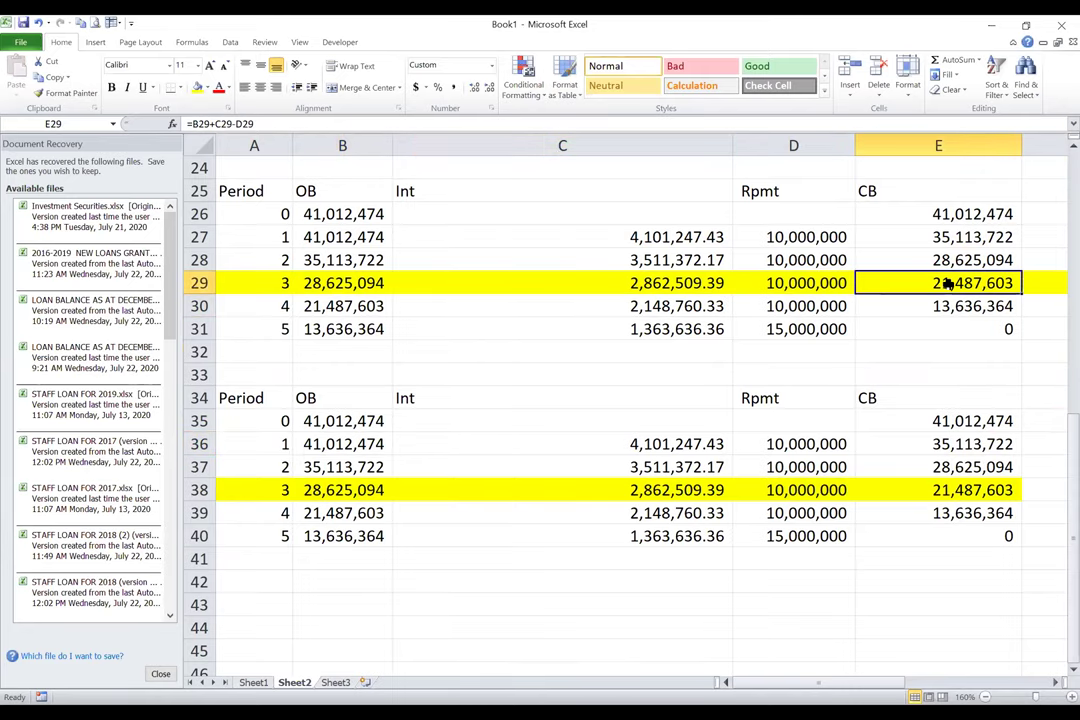
left_click(958, 489)
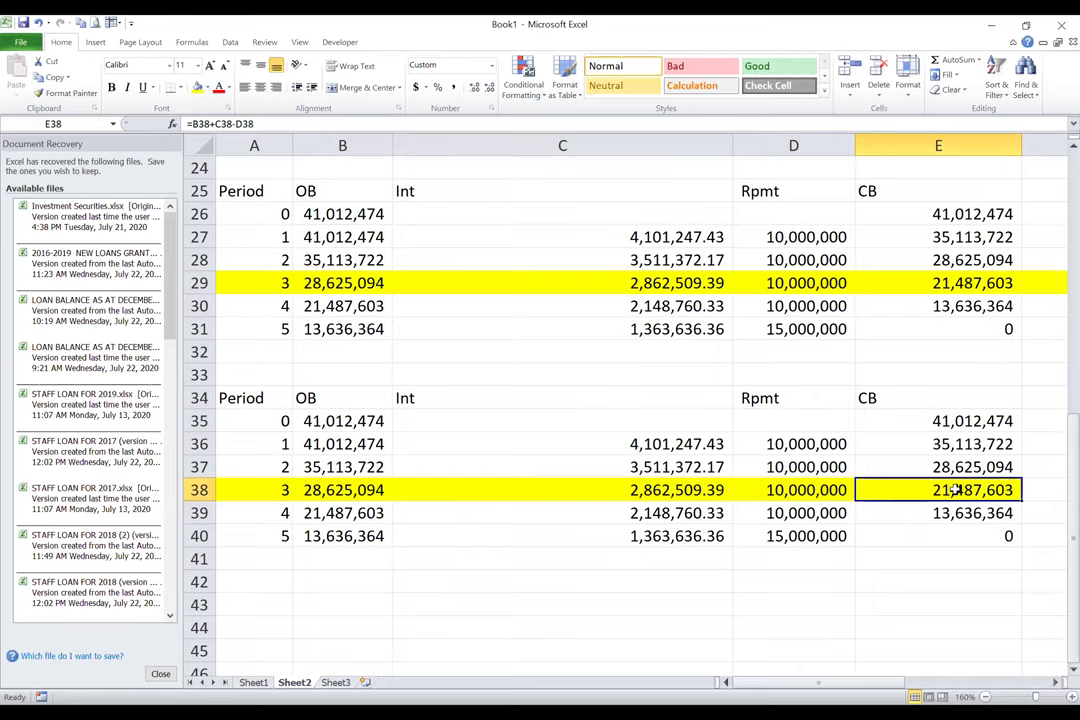
Set the copied schedule's period 4 repayment in D39 to 12,000,000.
left_click(810, 512)
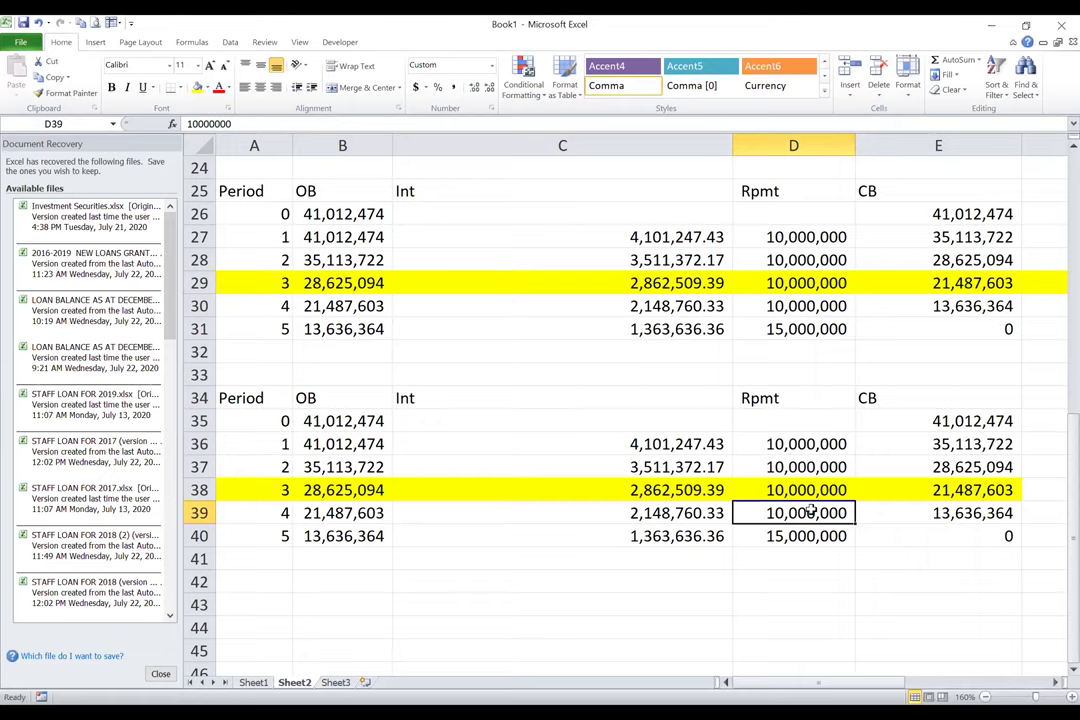
left_click_drag(794, 444, 795, 482)
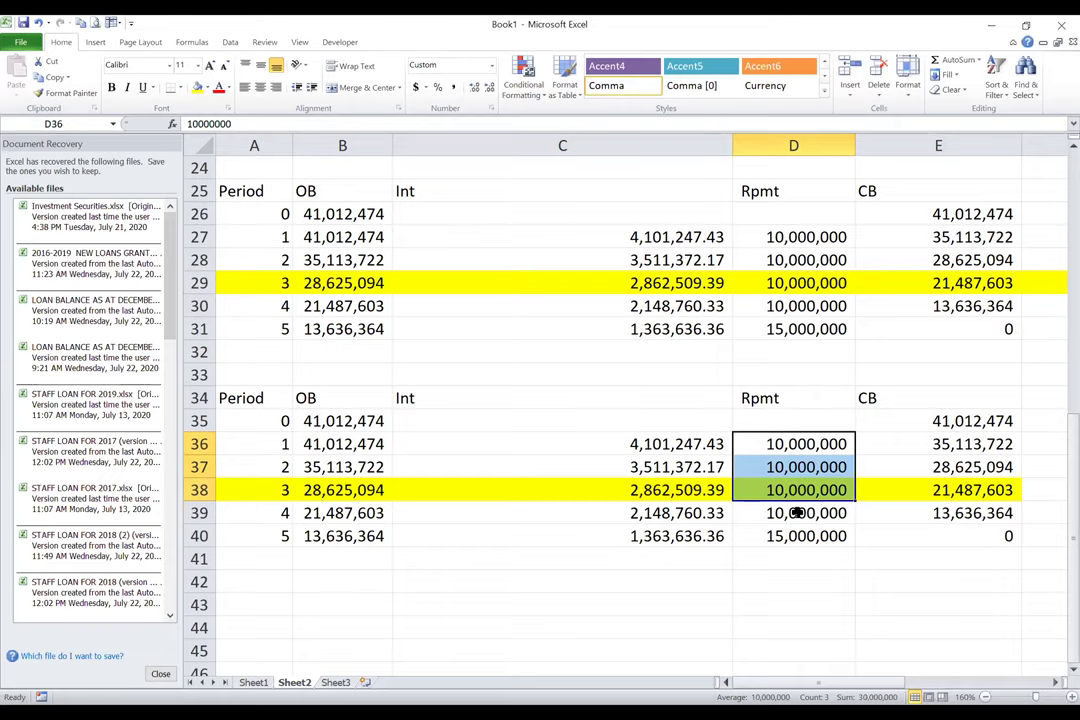
left_click(795, 512)
type("1w")
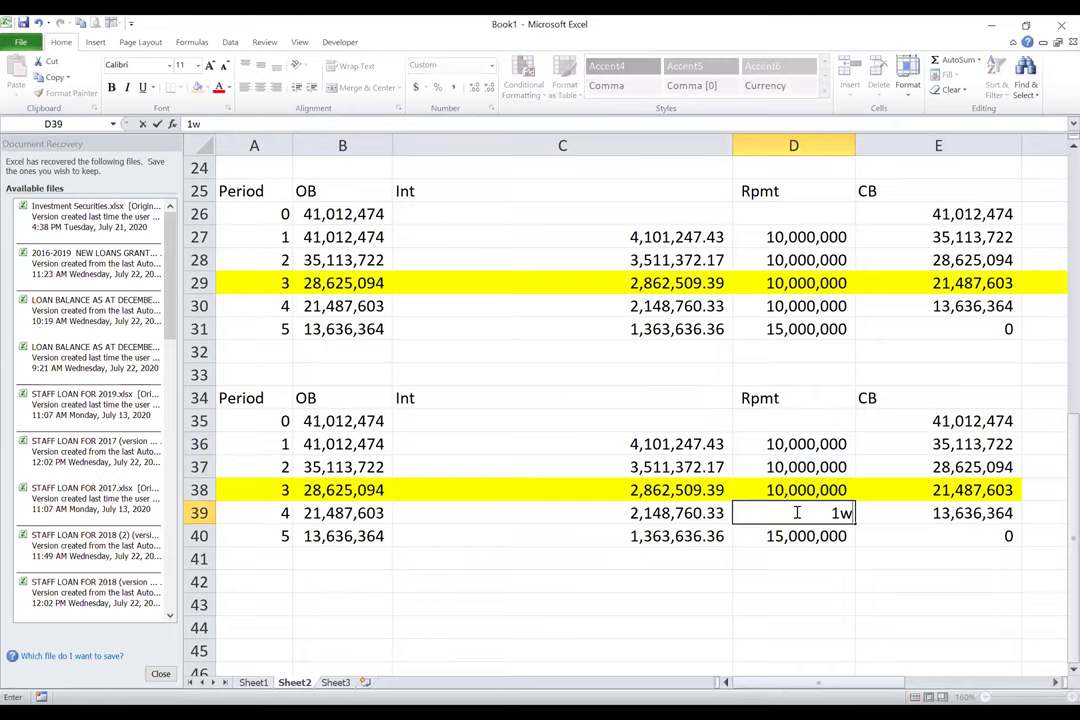
key("BackSpace")
type("2,000,00")
type("0")
key("Return")
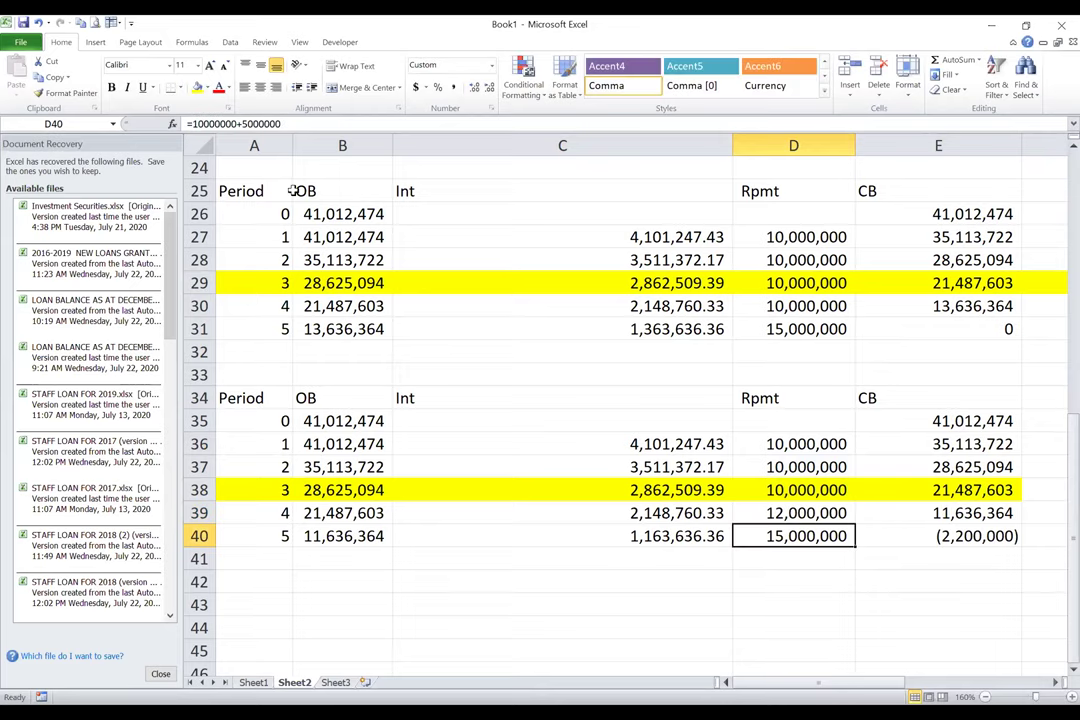
Change the copied schedule's period 5 repayment in D40 to the formula =12000000+5000000.
key("F2")
key("BackSpace")
type("2")
key("Return")
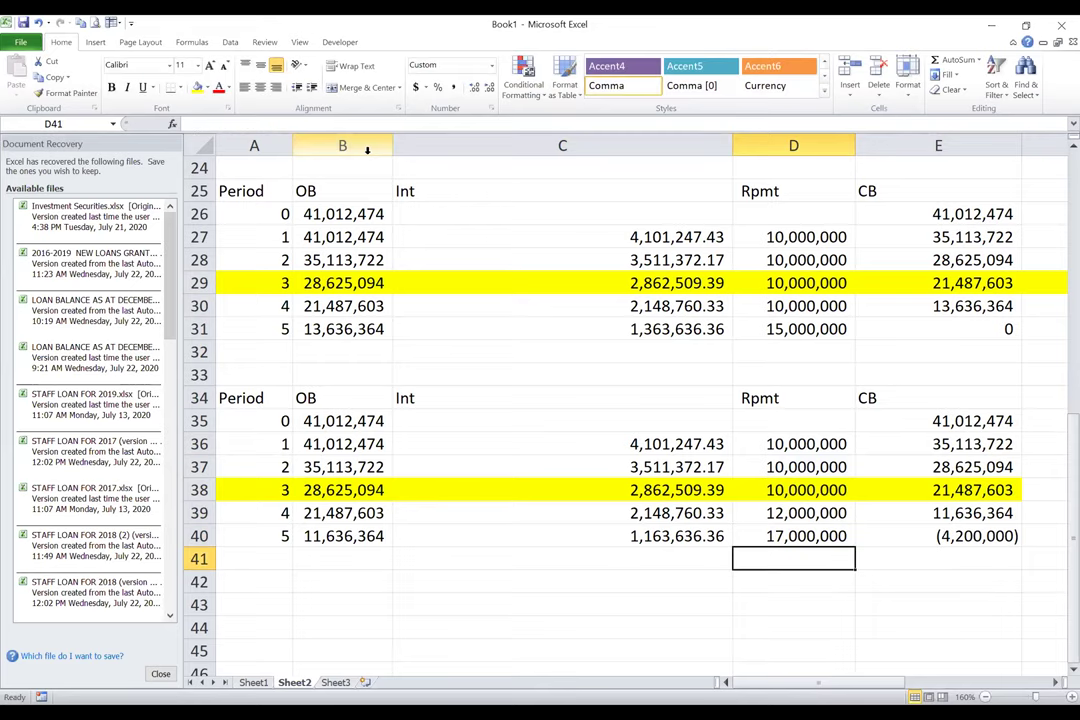
left_click(960, 490)
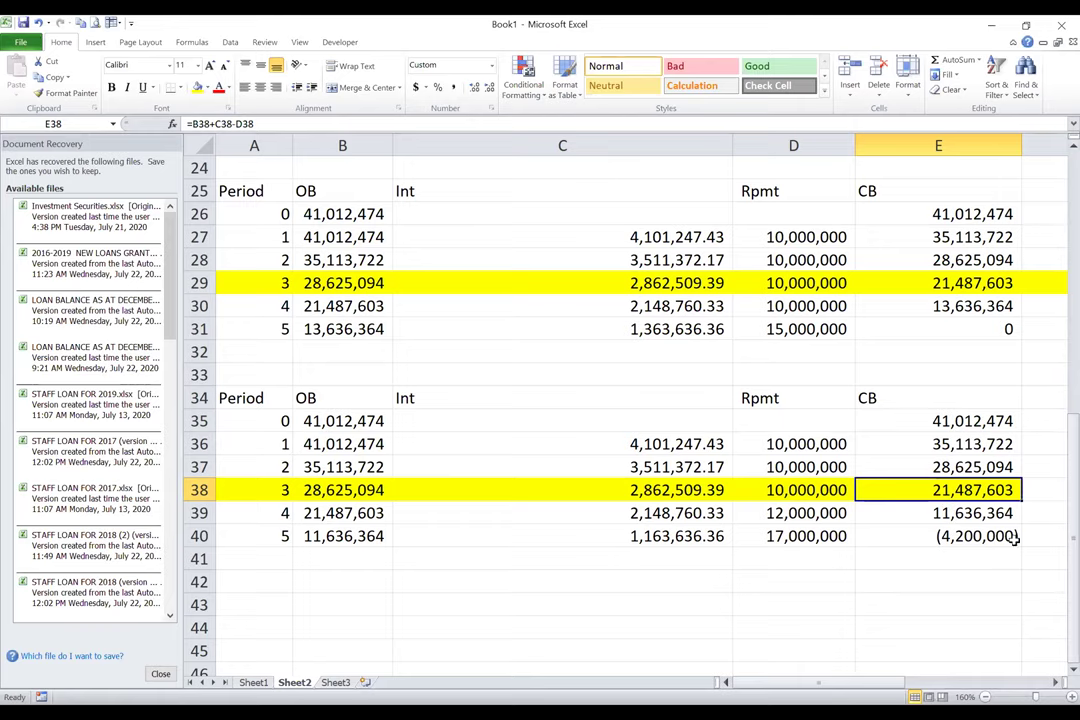
left_click(230, 42)
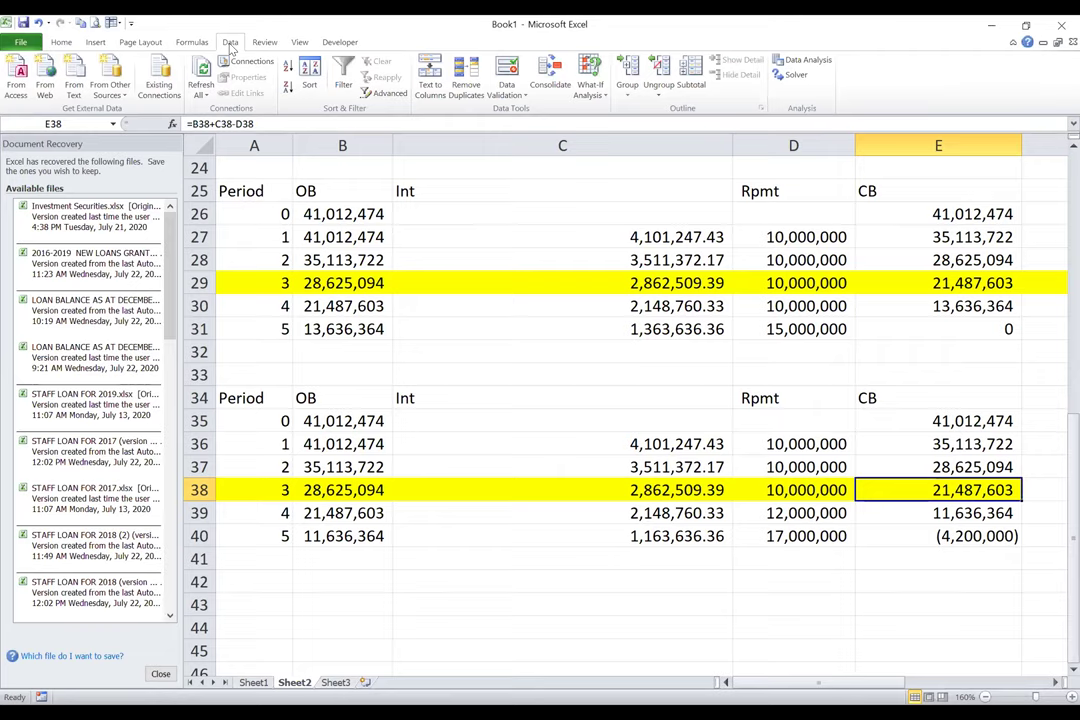
left_click(595, 92)
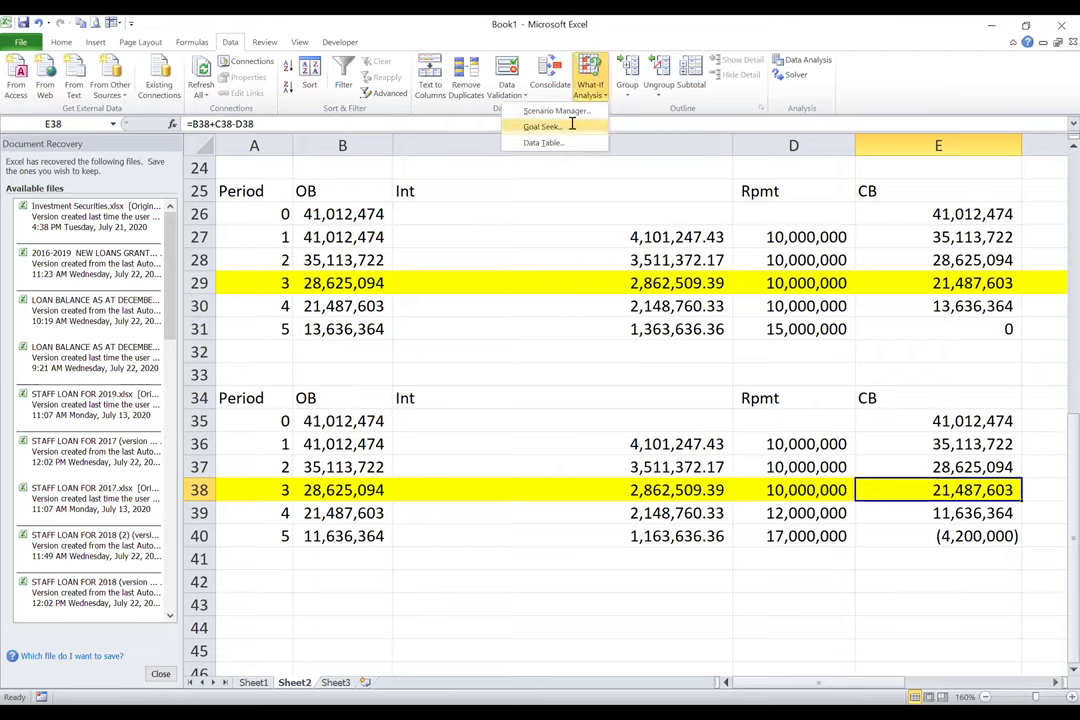
left_click(572, 124)
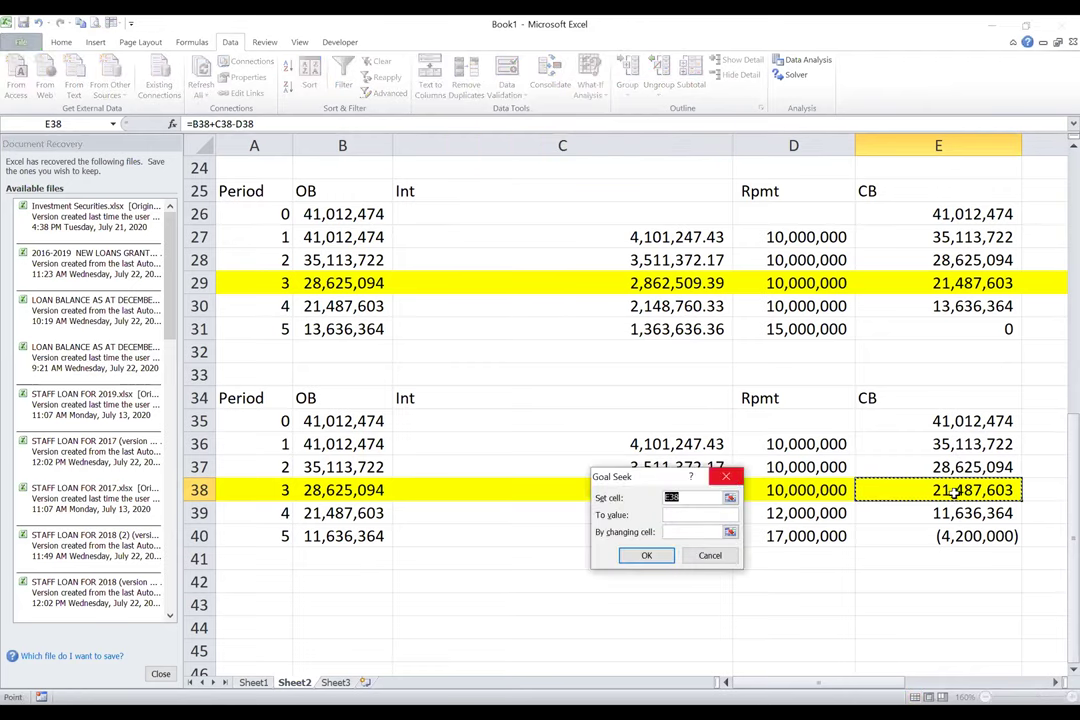
key("Escape")
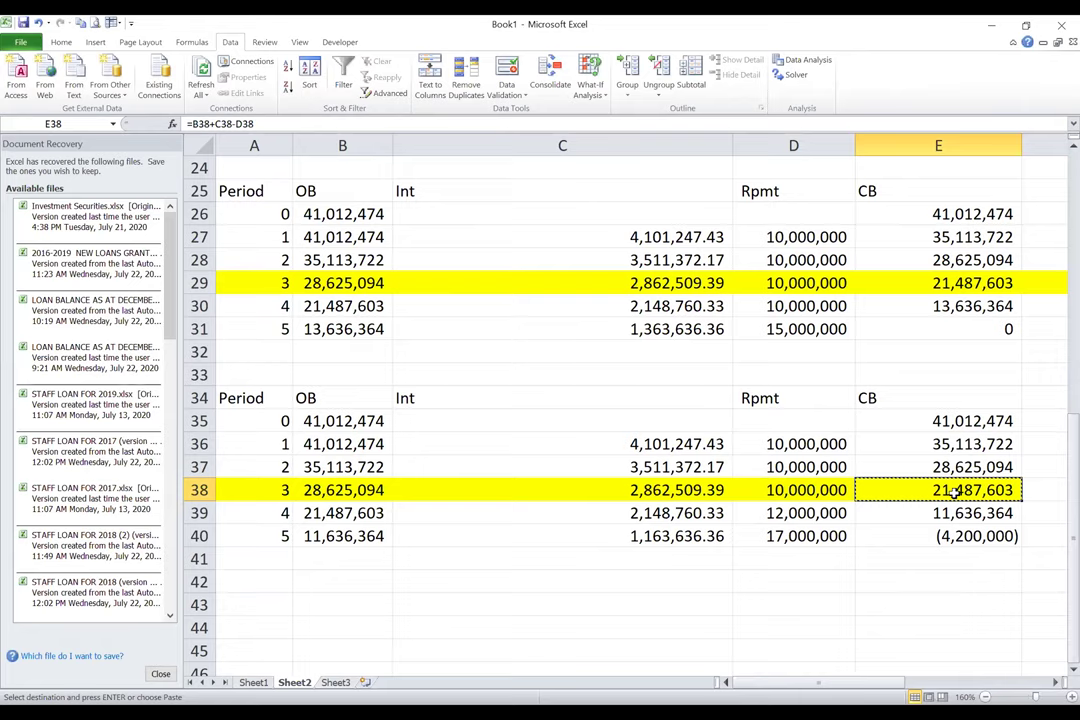
Replace the period 3 closing balance formula in E38 with its fixed value.
right_click(860, 492)
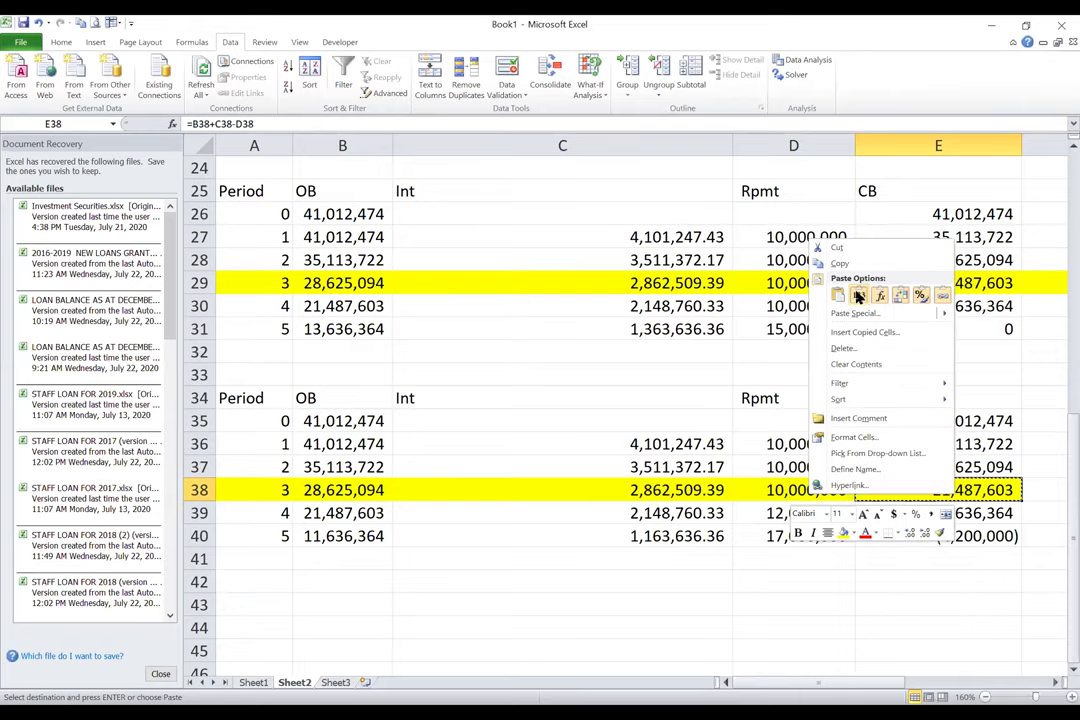
key("v")
left_click(958, 535)
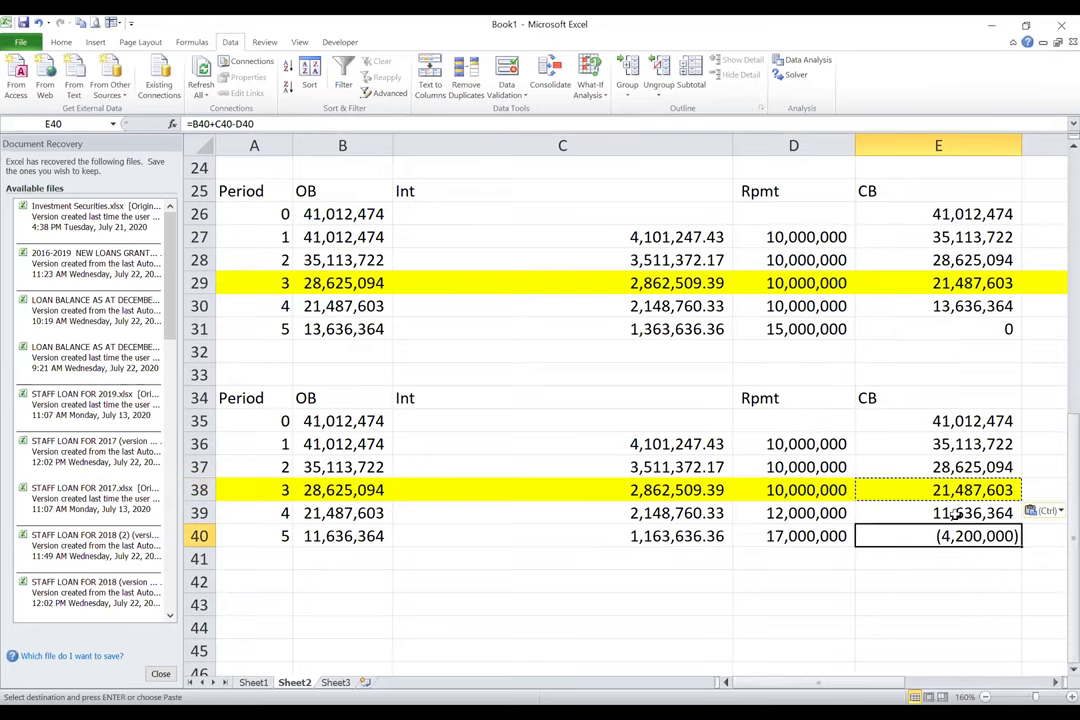
Run Goal Seek to bring the period 5 closing balance in E40 to 0 by changing the period 3 closing balance in E38.
left_click(952, 487)
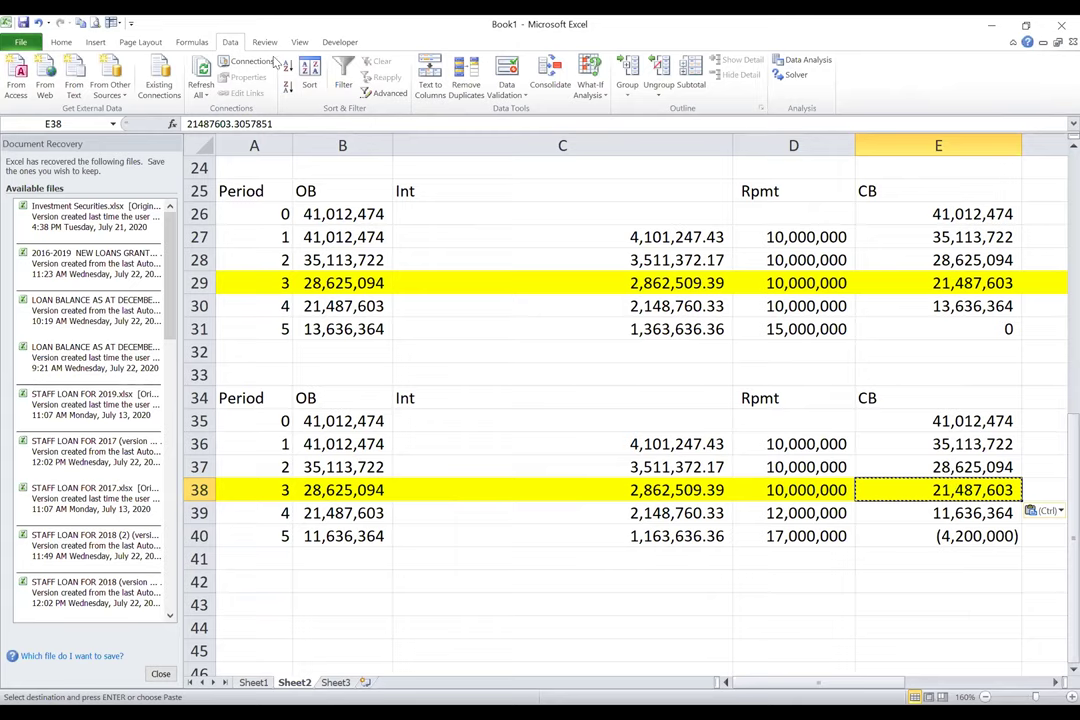
left_click(598, 104)
left_click(600, 125)
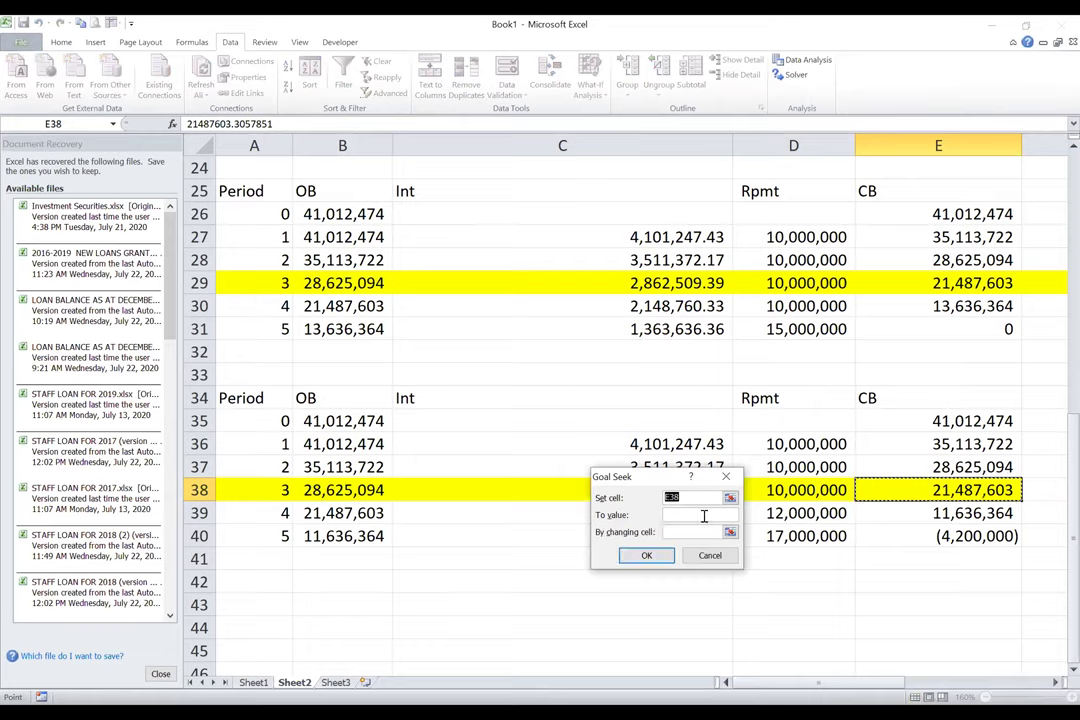
left_click(920, 534)
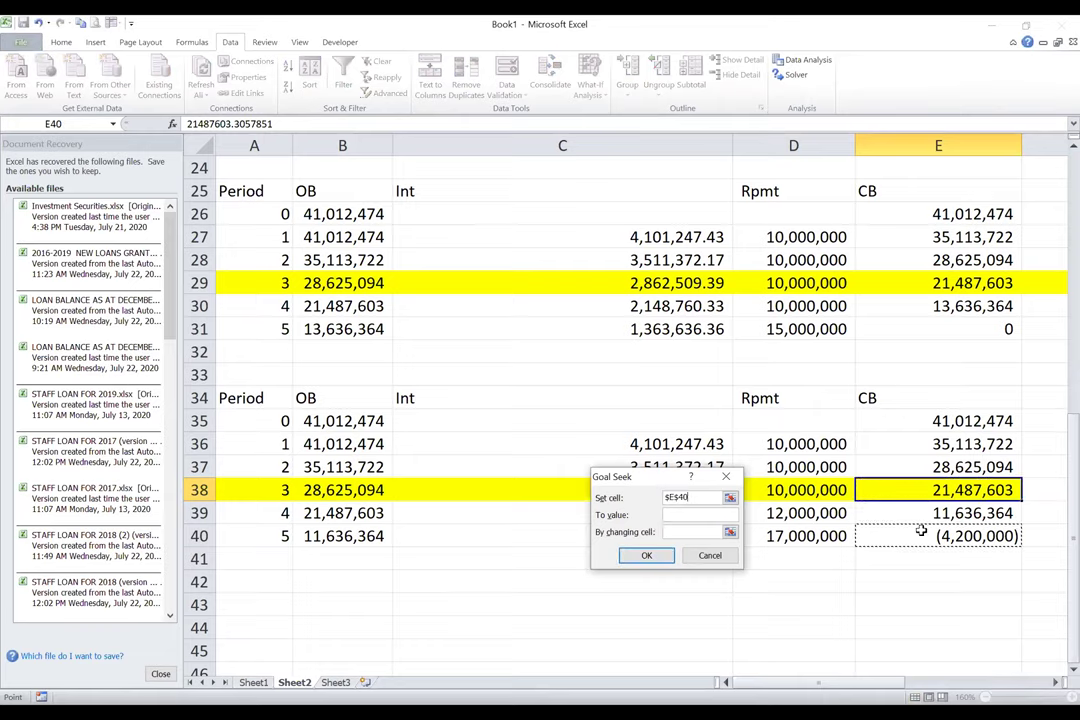
left_click(679, 515)
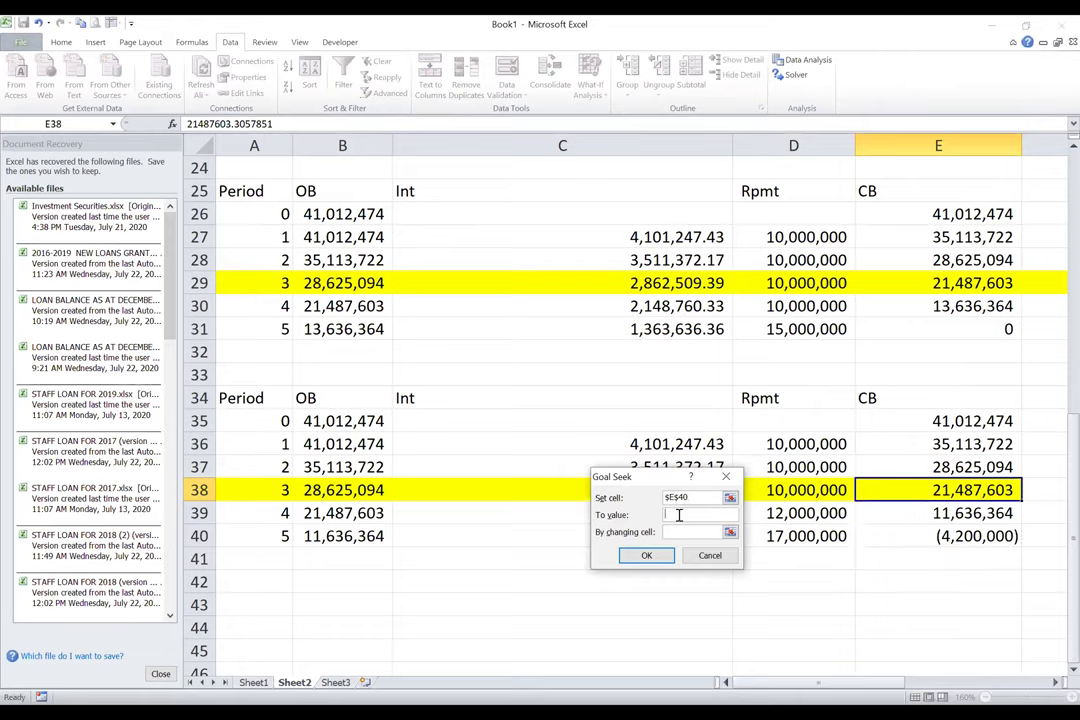
type("0")
left_click(680, 532)
left_click(897, 494)
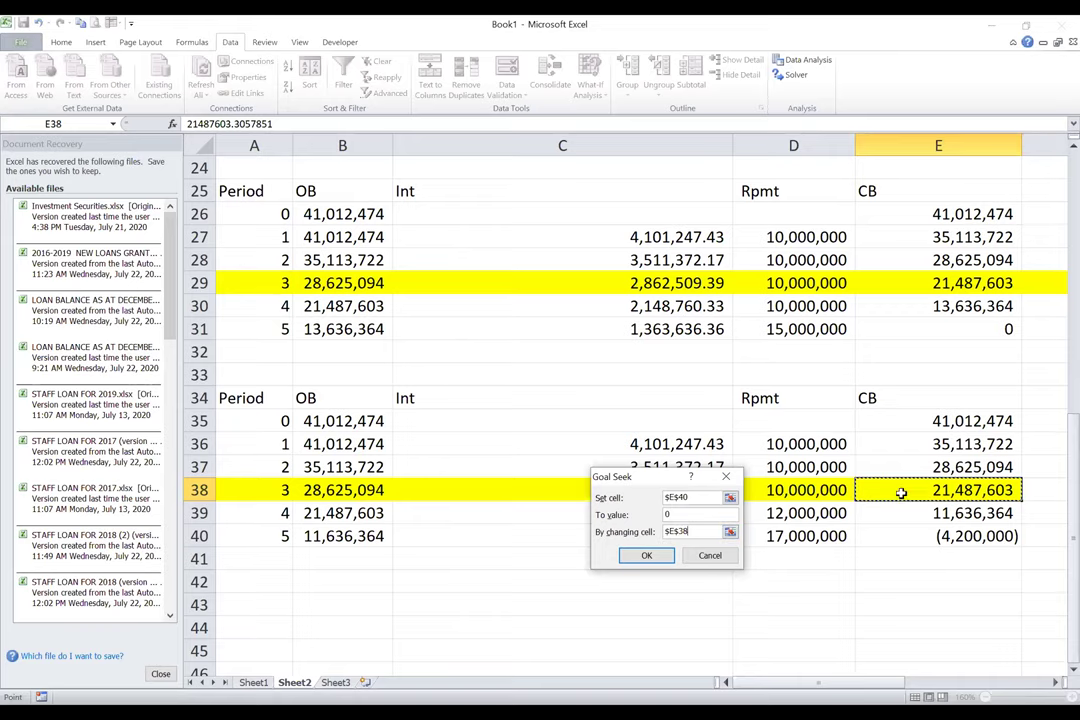
left_click(647, 556)
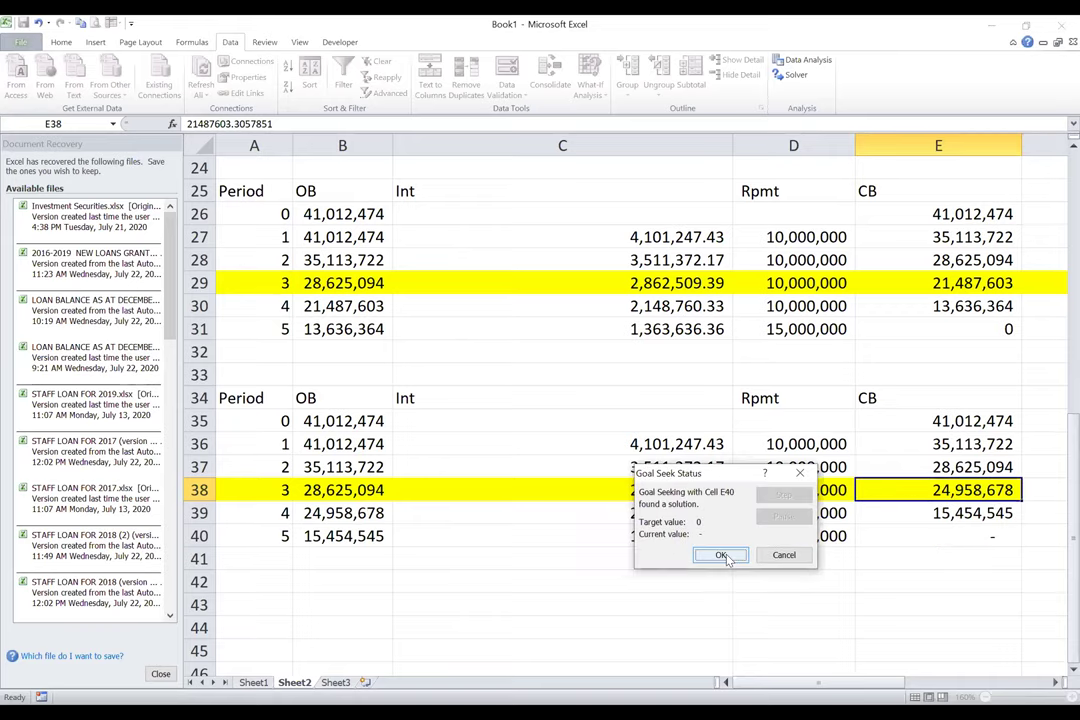
left_click(722, 556)
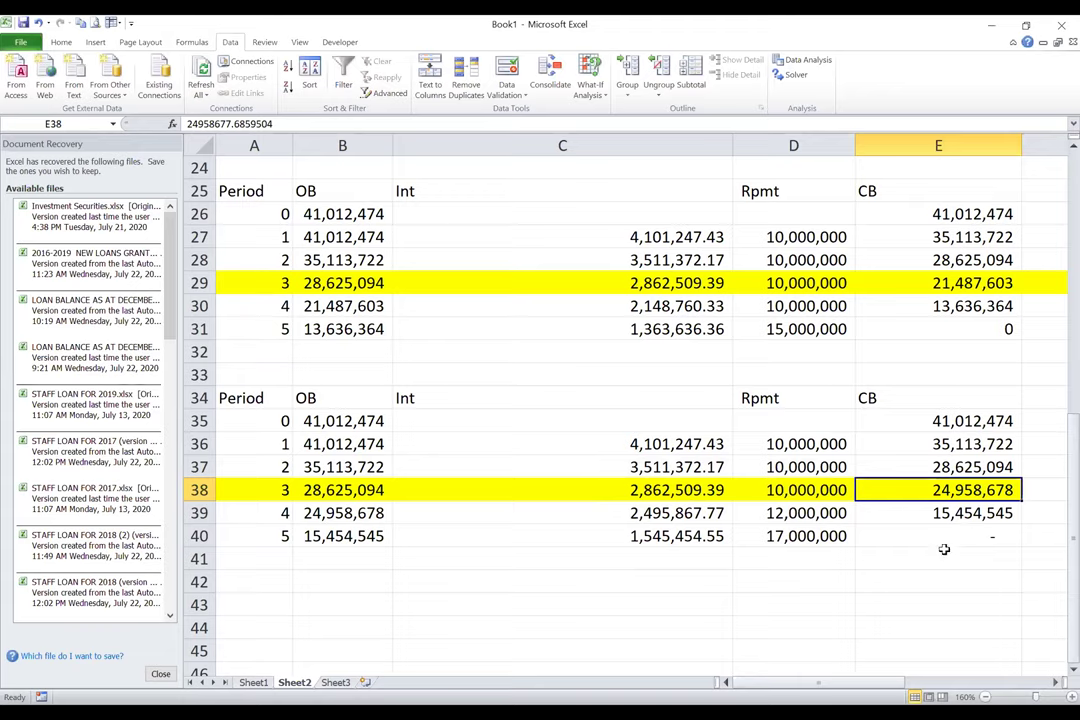
Undo the Goal Seek change to E38 and review the revised repayments in D39 and D40 and the closing balance in E40.
left_click(37, 22)
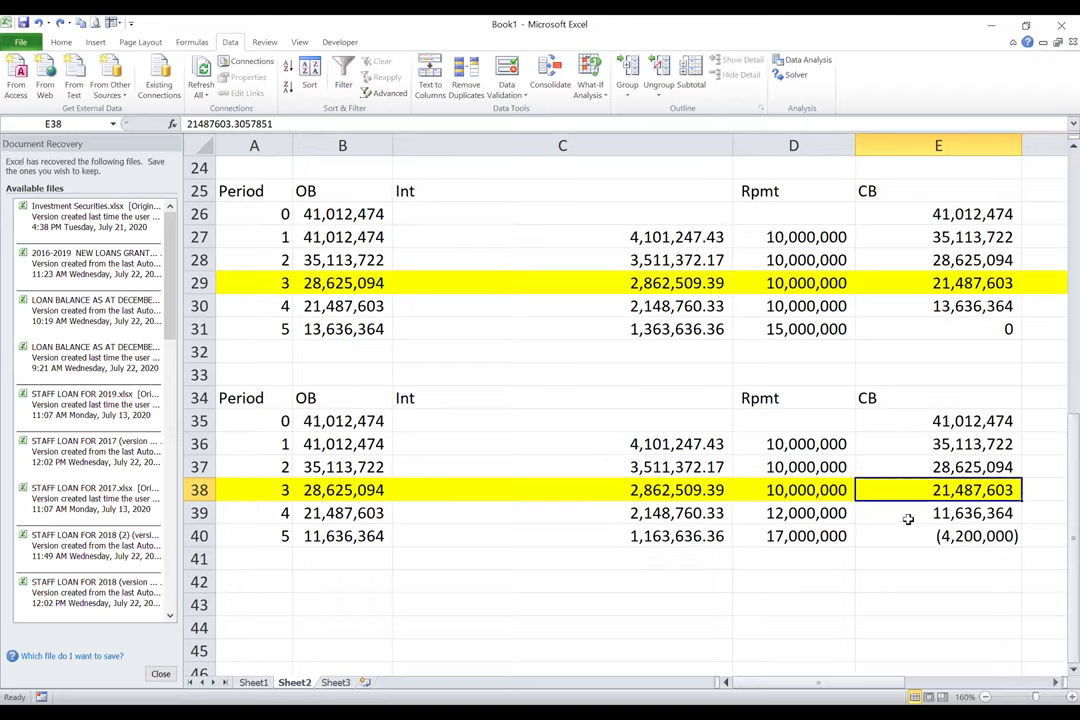
left_click(800, 512)
left_click(798, 536)
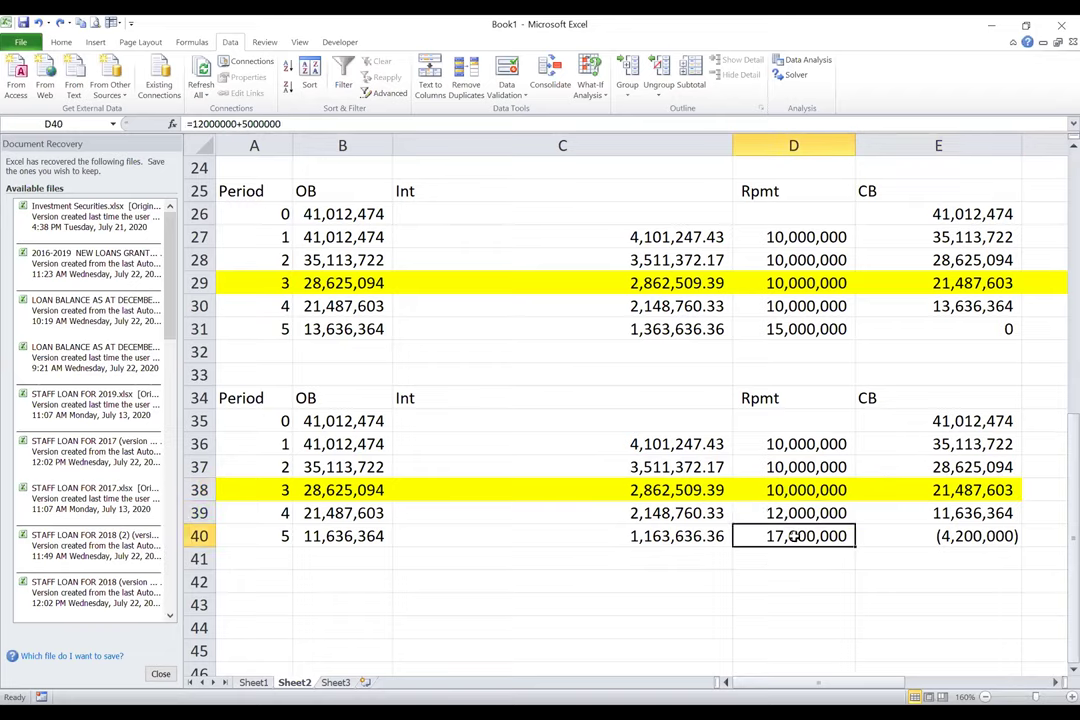
left_click(948, 537)
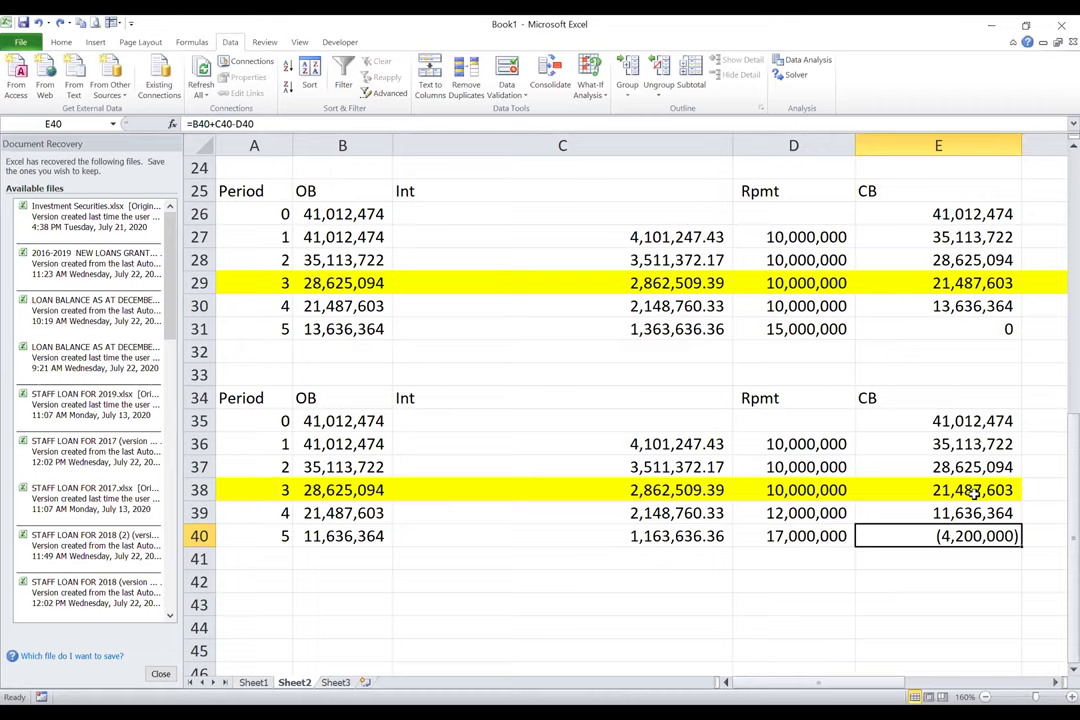
Run Goal Seek to set the period 5 closing balance in E40 to 0 by changing the period 3 closing balance in E38.
left_click(973, 491)
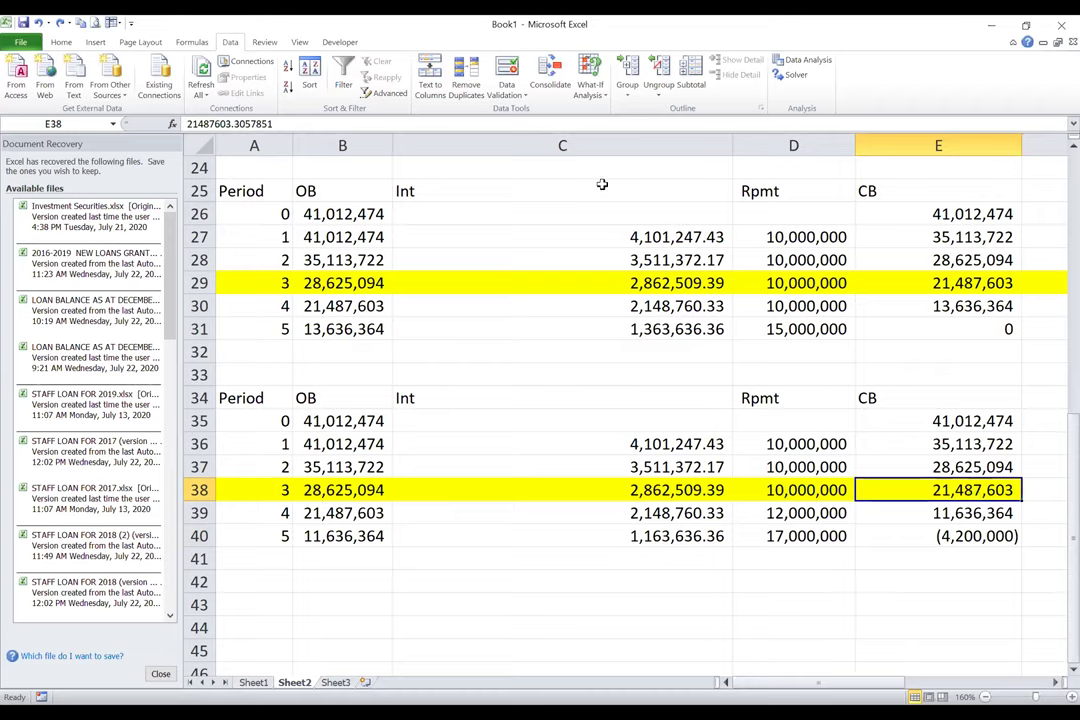
left_click(589, 92)
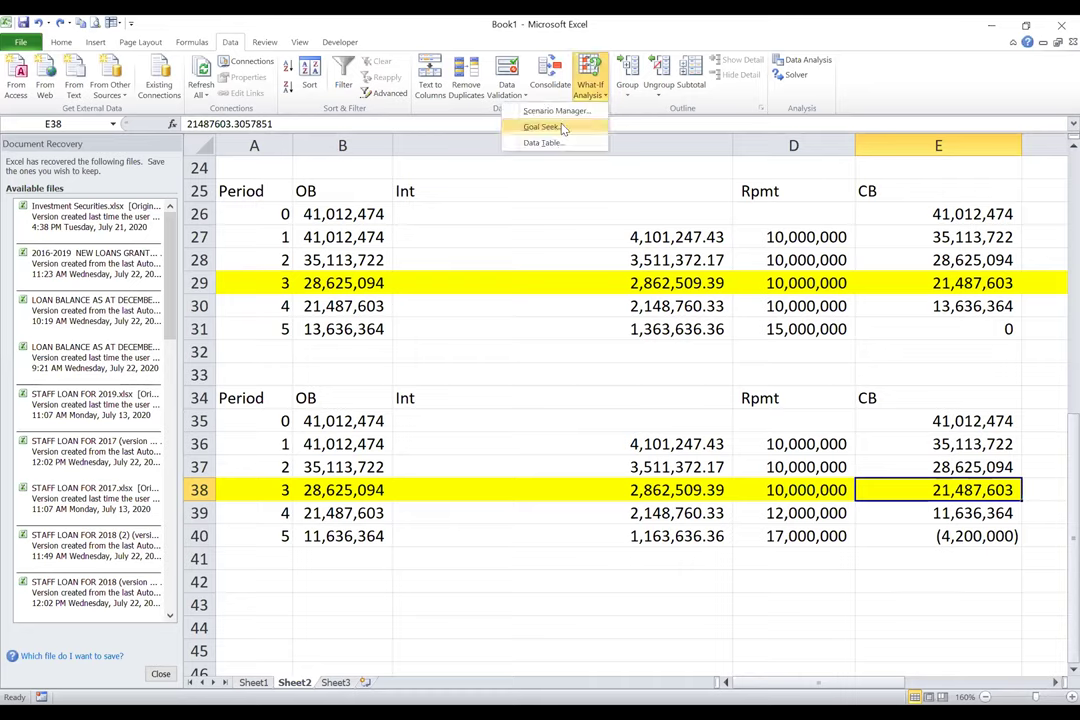
left_click(562, 128)
left_click(942, 536)
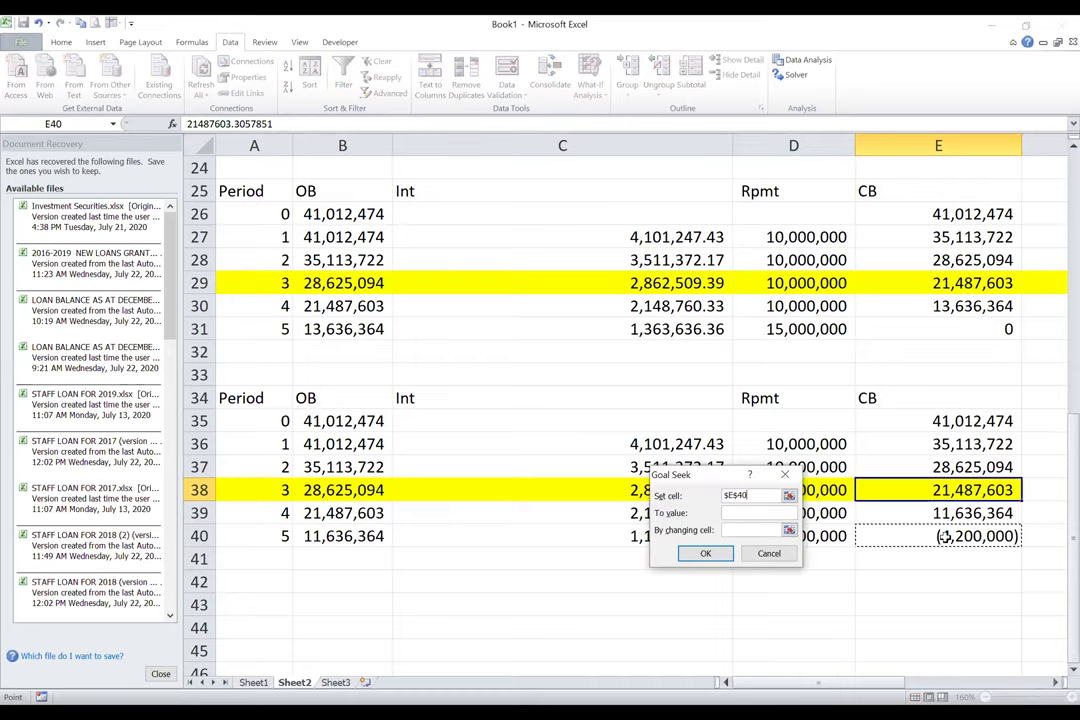
left_click(774, 516)
type("0")
left_click(754, 530)
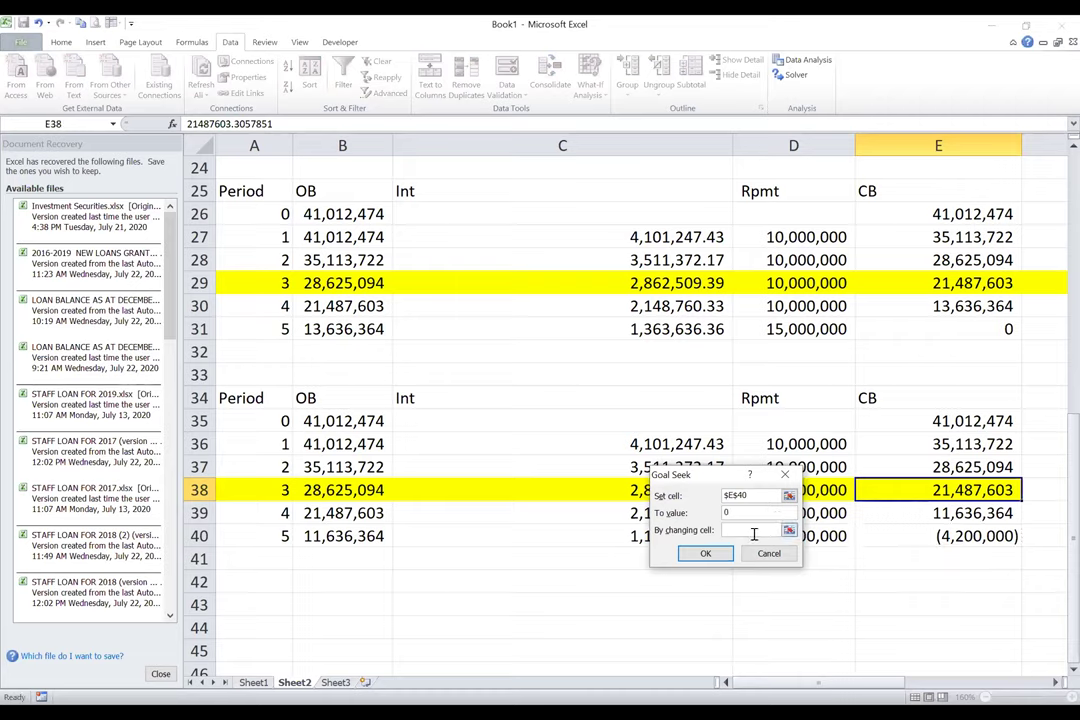
left_click(905, 491)
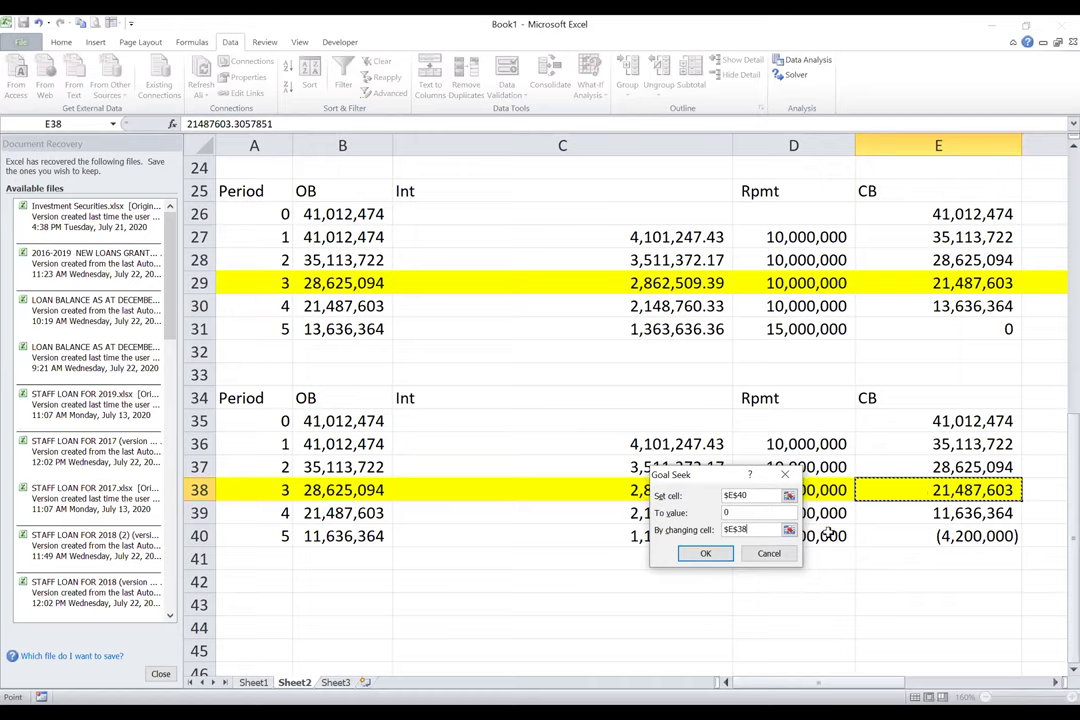
left_click(705, 556)
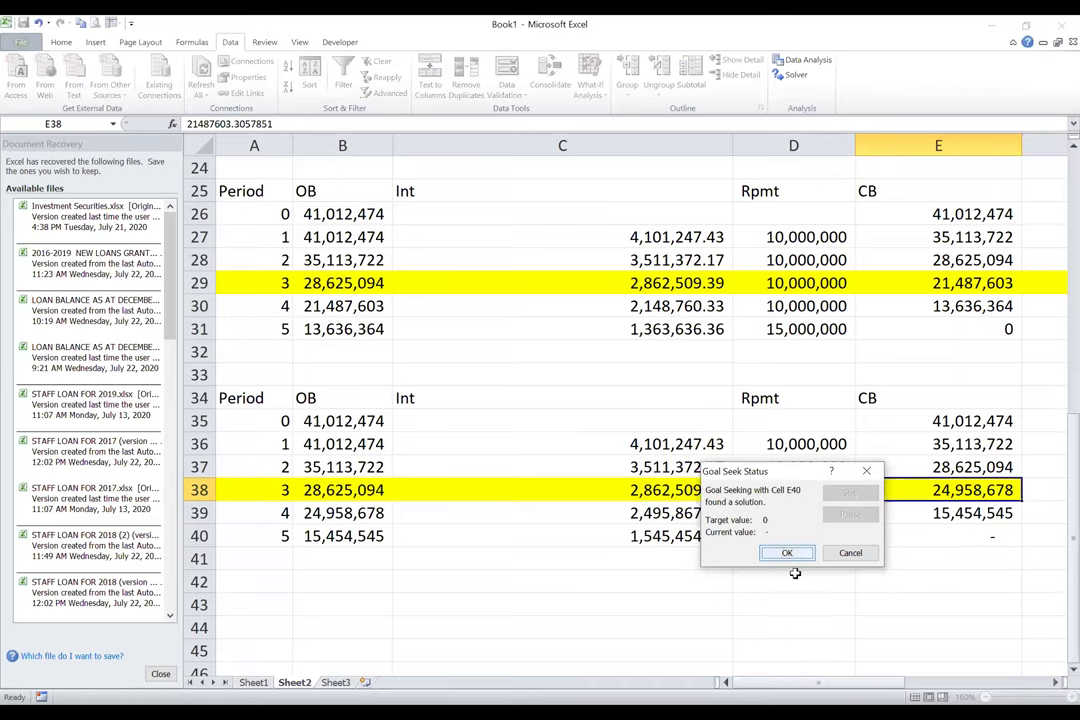
left_click(790, 558)
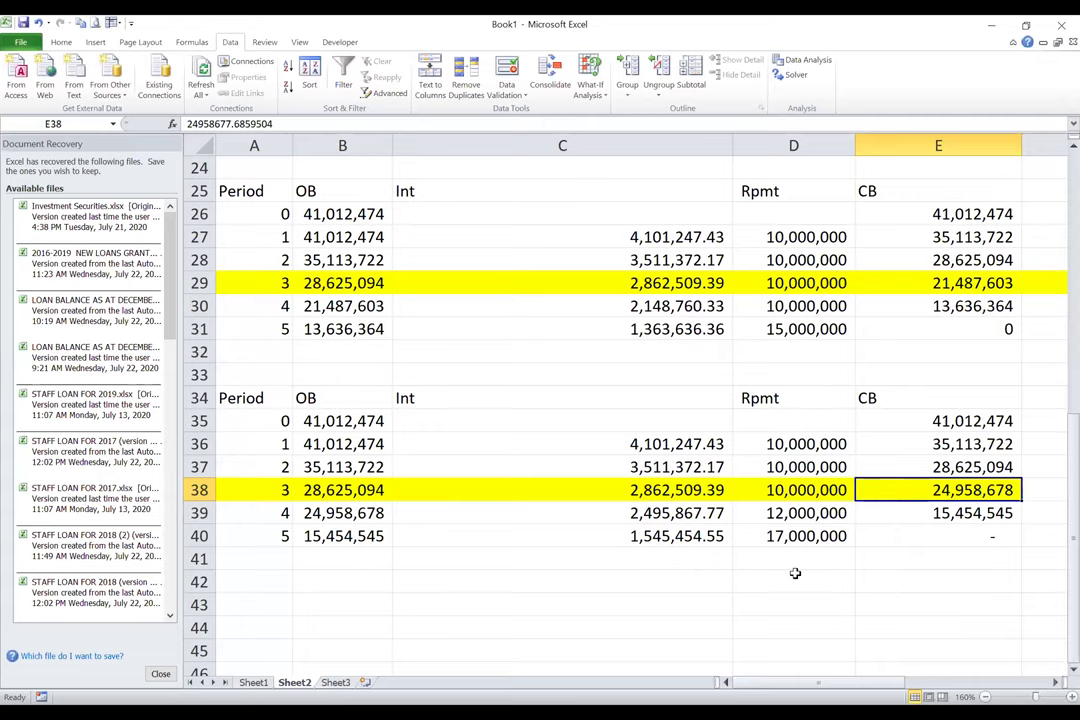
Calculate the increase in the period 3 lease liability in E42 with the formula =E38-E29.
left_click(920, 581)
type("=")
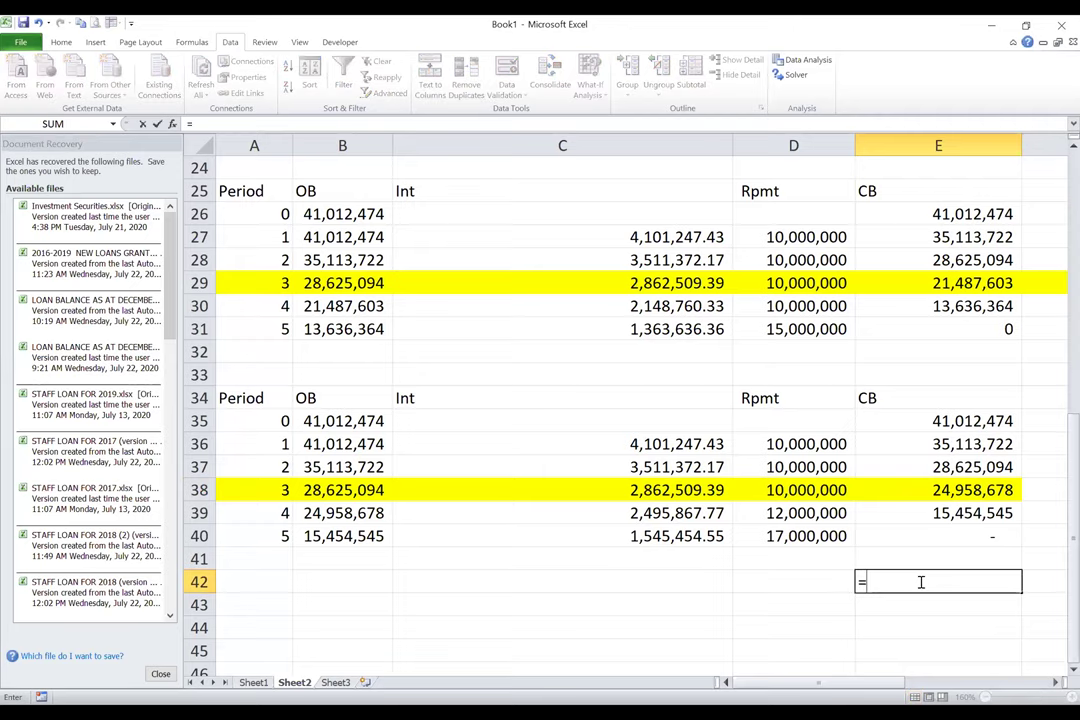
left_click(918, 491)
type("-")
left_click(950, 283)
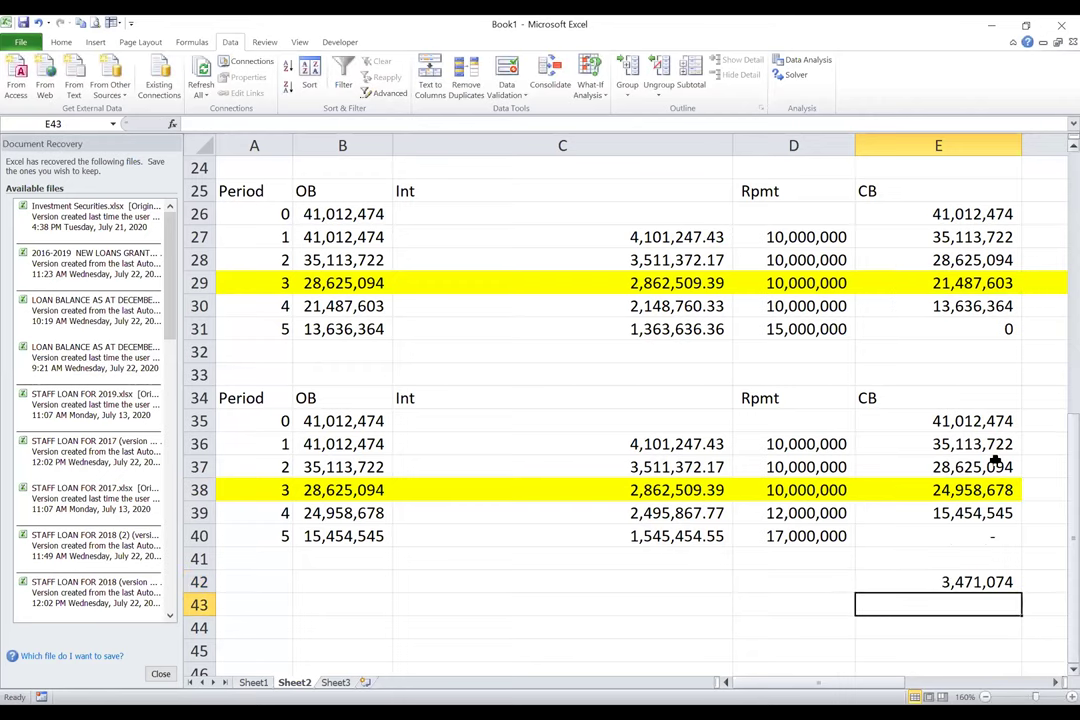
Highlight the liability difference in E42 with a yellow fill.
key("Up")
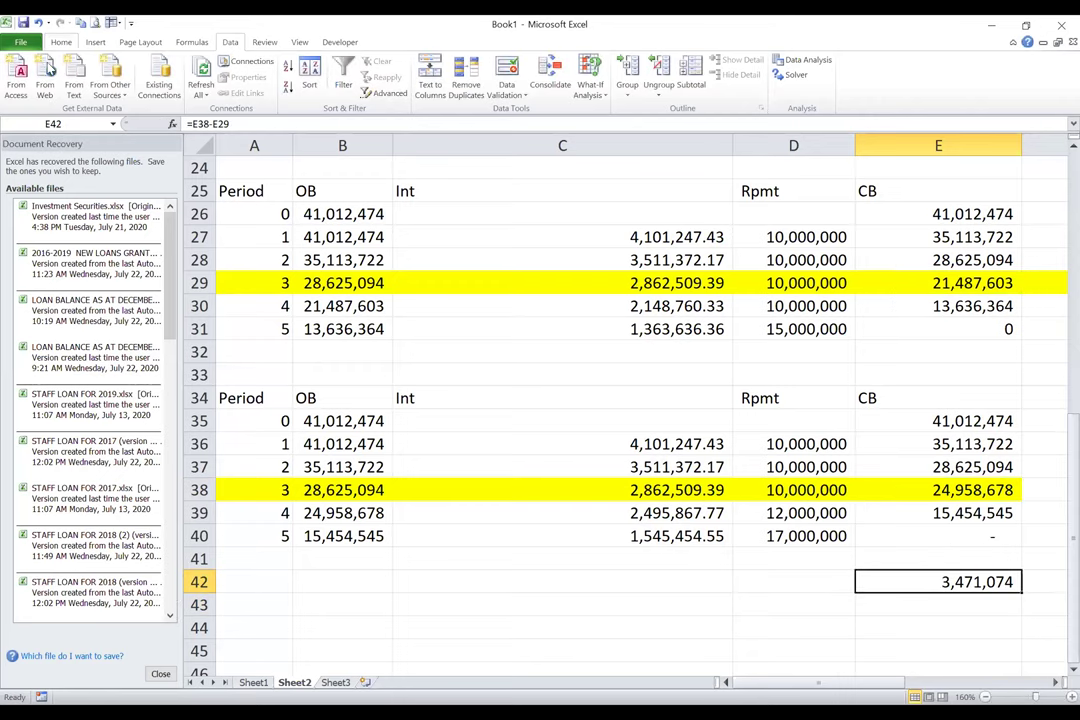
left_click(70, 42)
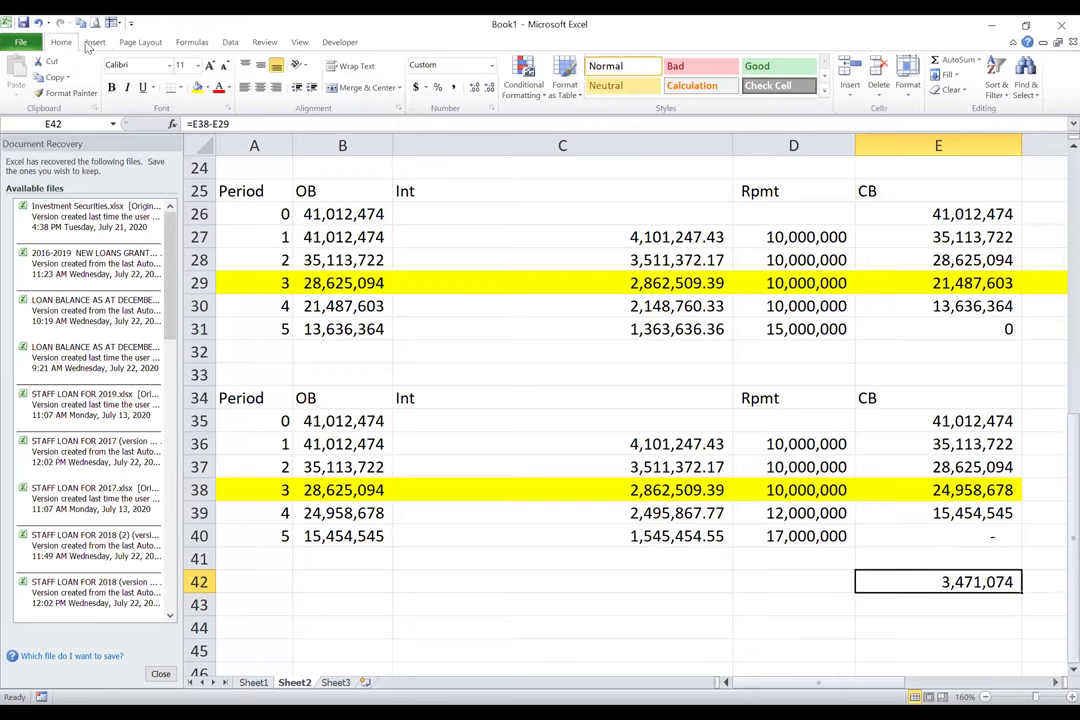
left_click(197, 87)
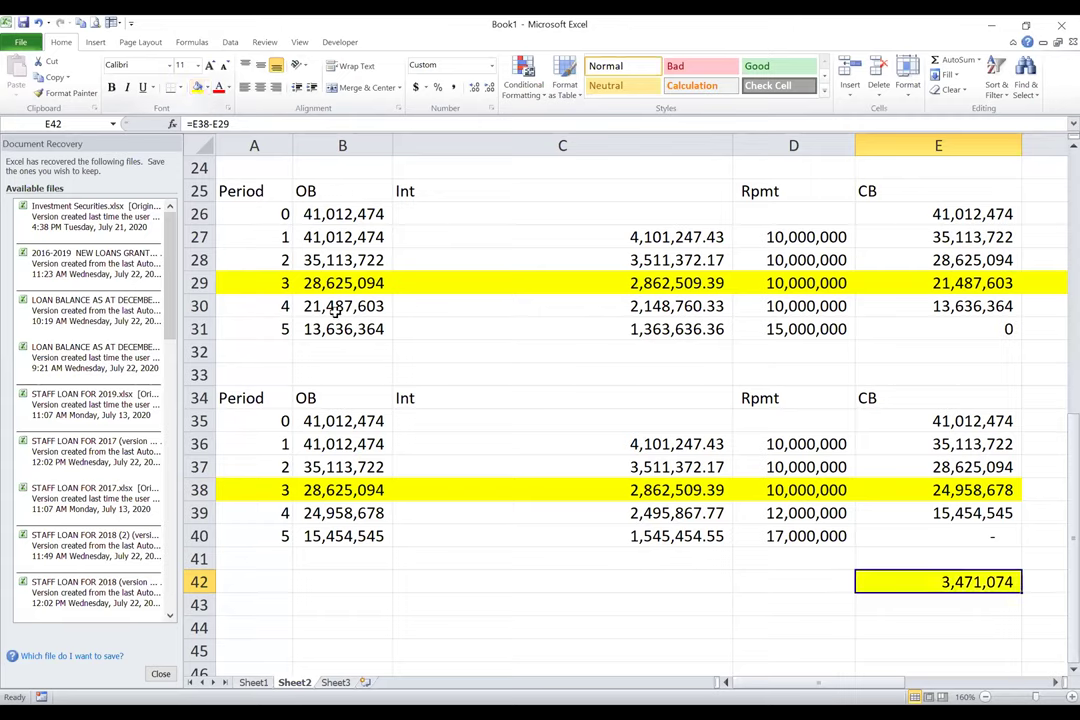
Enter the journal entry column headings D in D44 and C in E44.
left_click(773, 626)
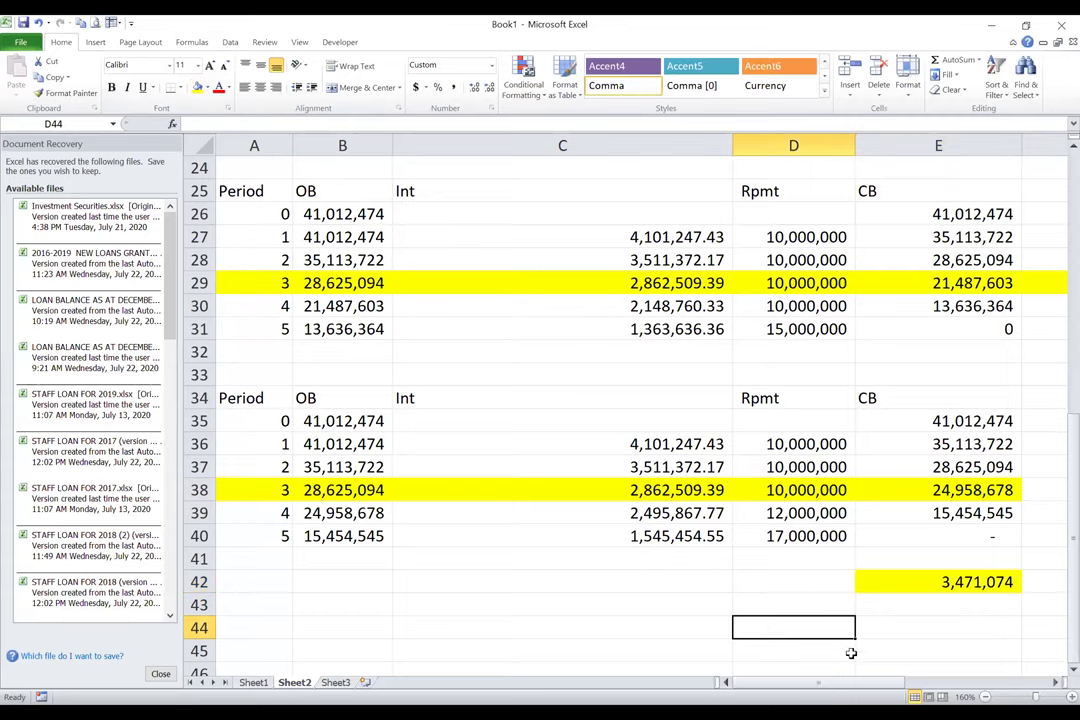
type("D")
key("Tab")
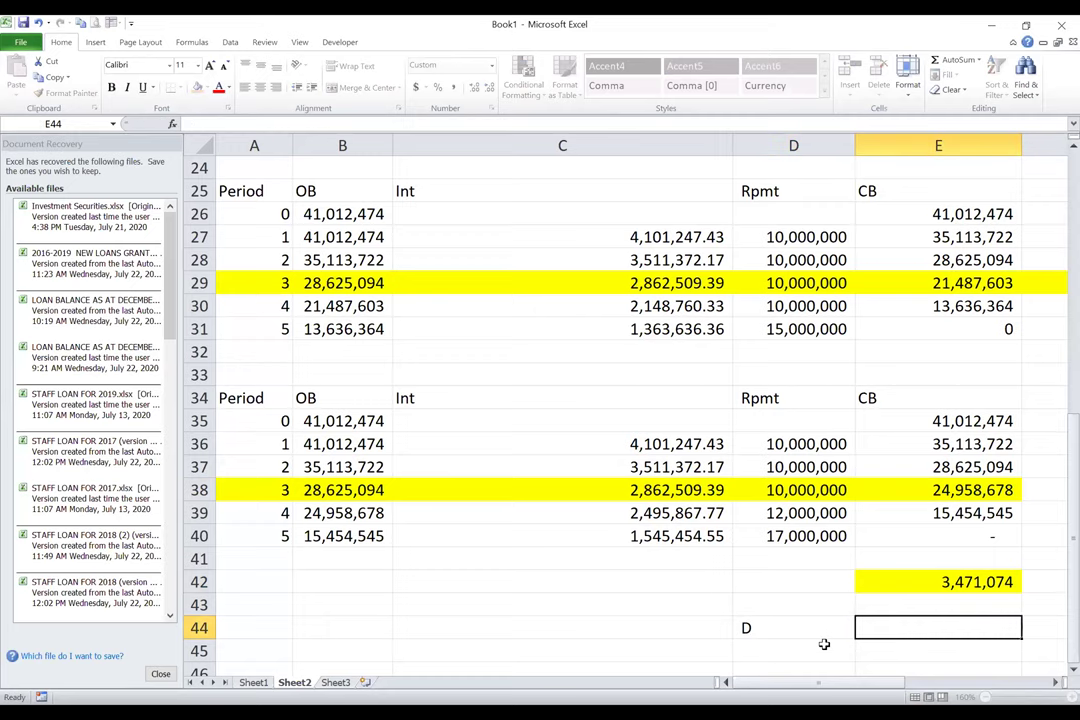
type("C")
key("Return")
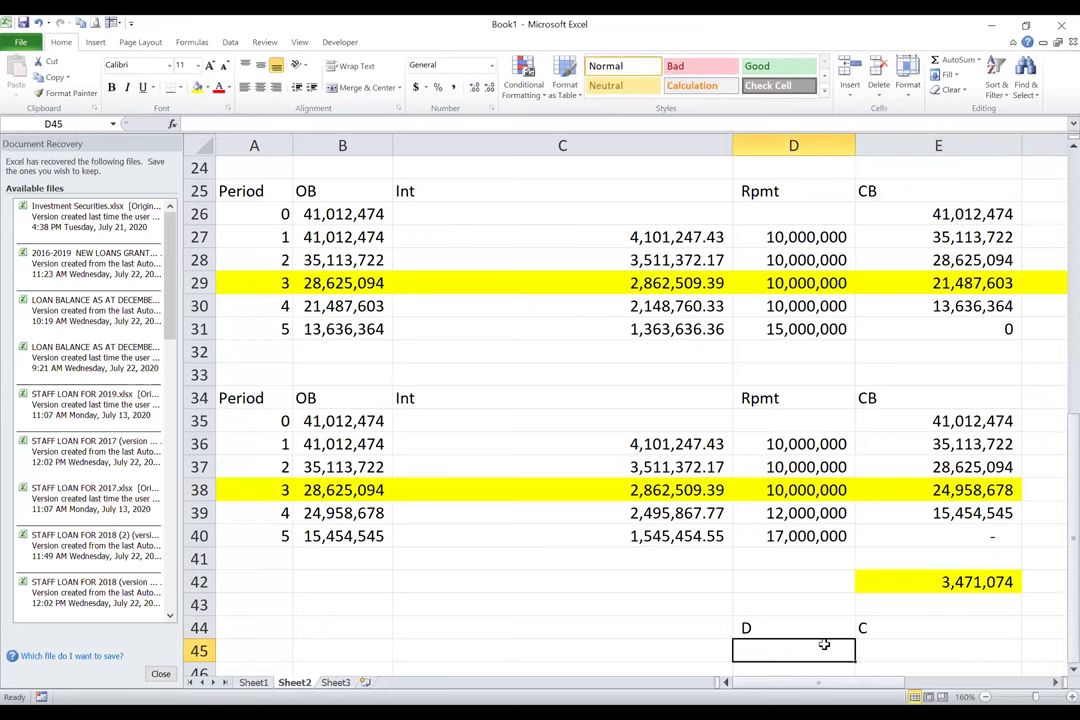
Enter the account name Right of use asset in C45 for the first journal line.
key("Left")
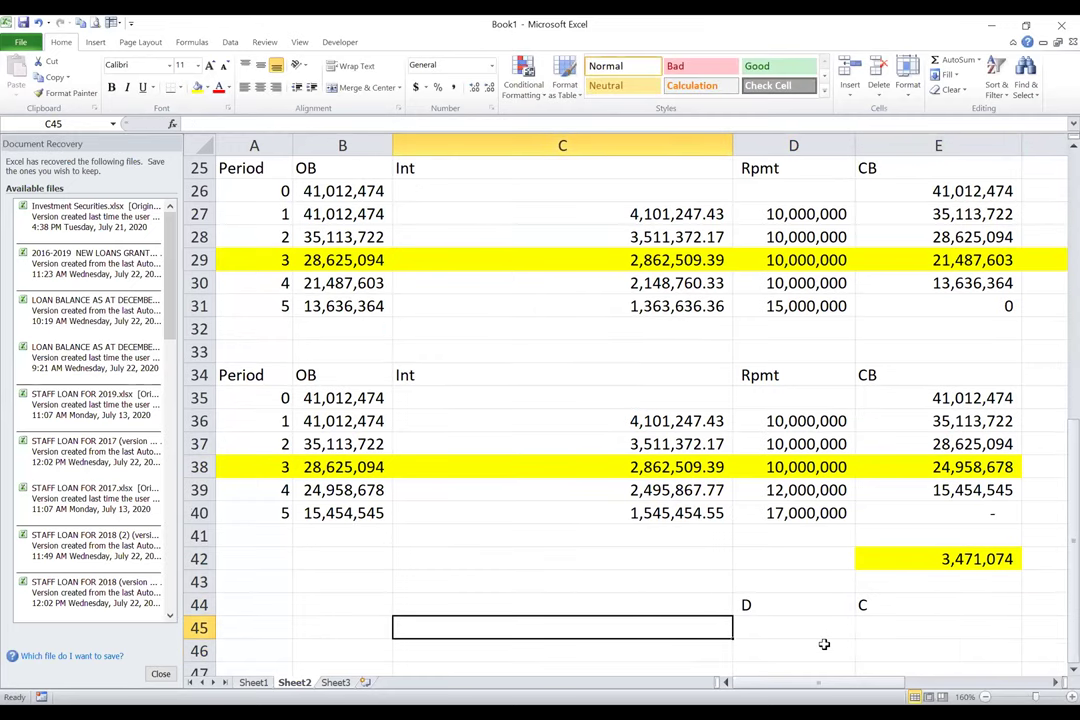
type("RO")
key("BackSpace")
type("ight of use asset")
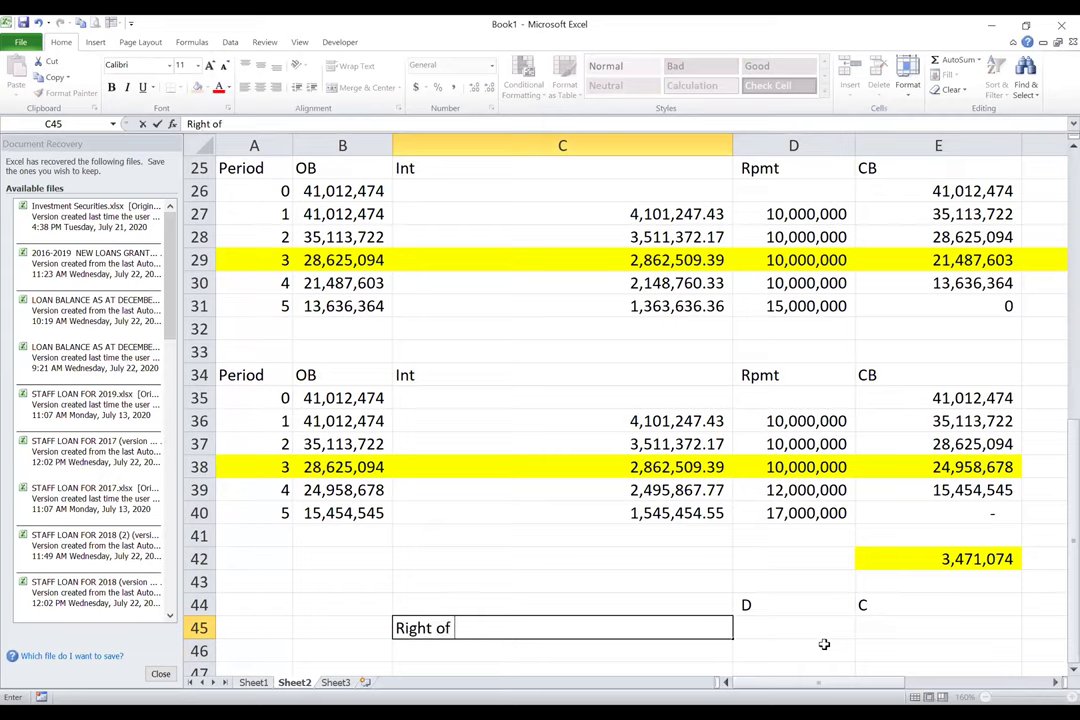
key("Return")
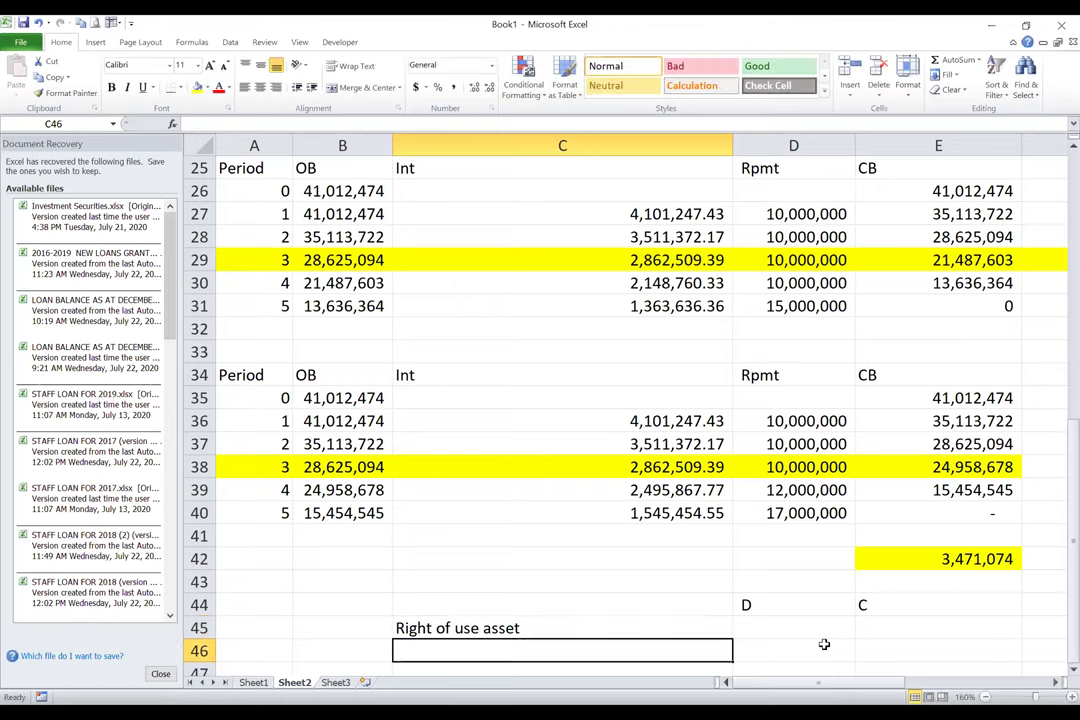
Link the right of use asset debit in D45 to the liability difference with the formula =E42.
key("Return")
key("Return")
key("Up")
key("Up")
key("Up")
key("Right")
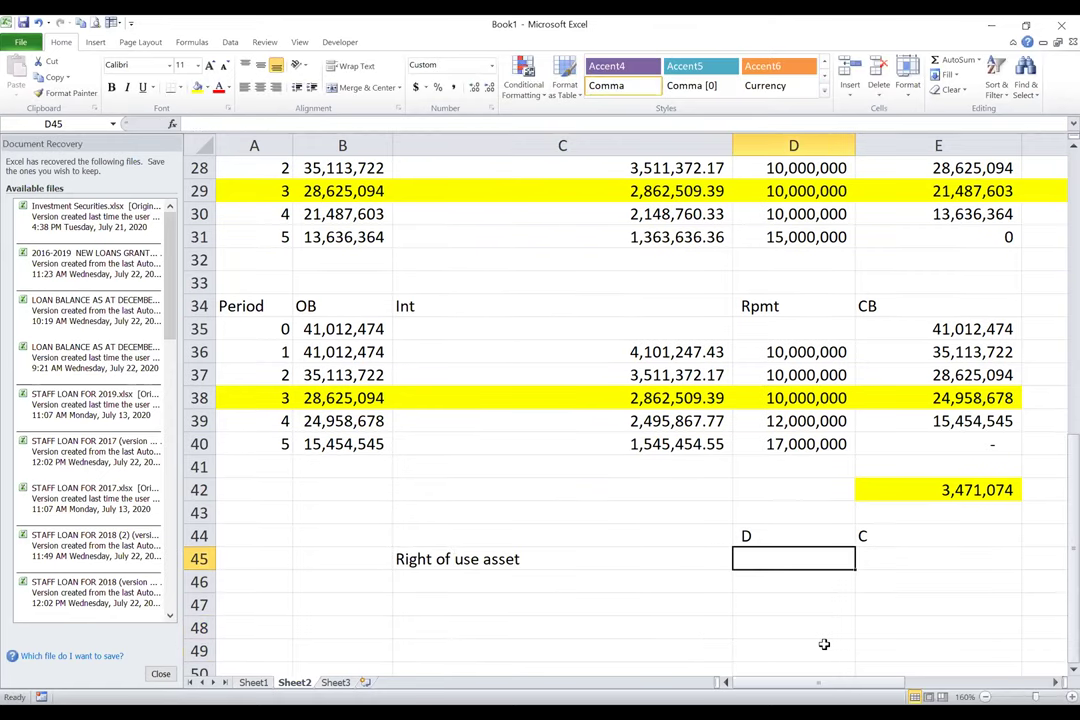
type("=")
left_click(950, 488)
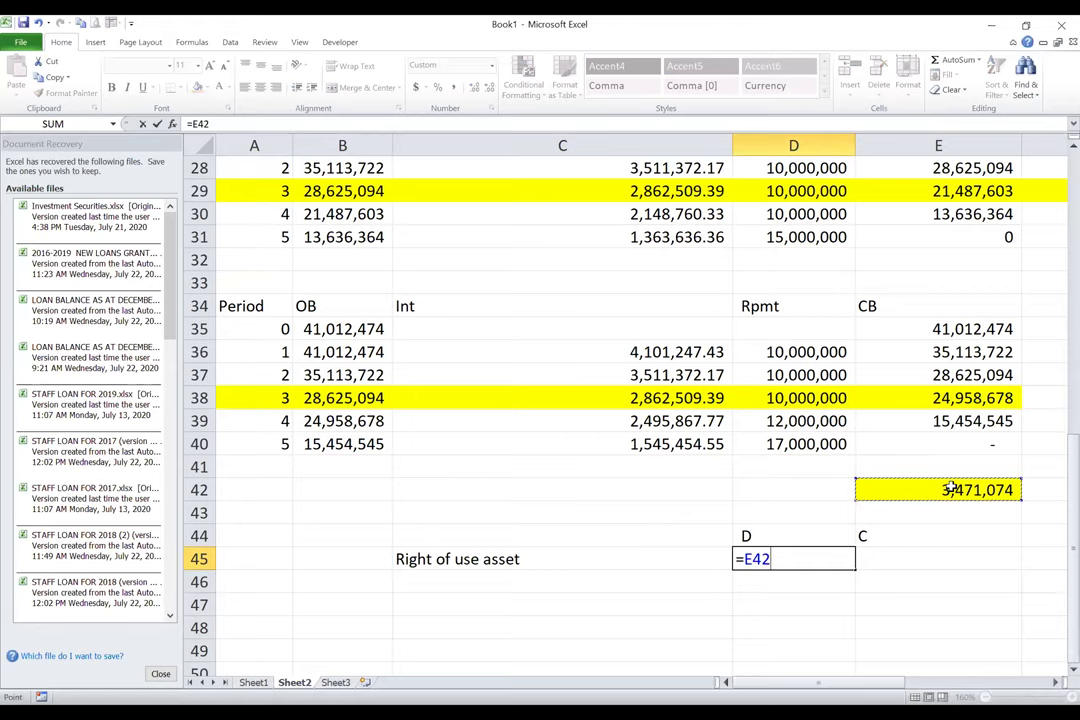
key("Return")
Add the credit line below, entering Lease liabi in C46 and the formula =D45 in E46.
key("Left")
type("L")
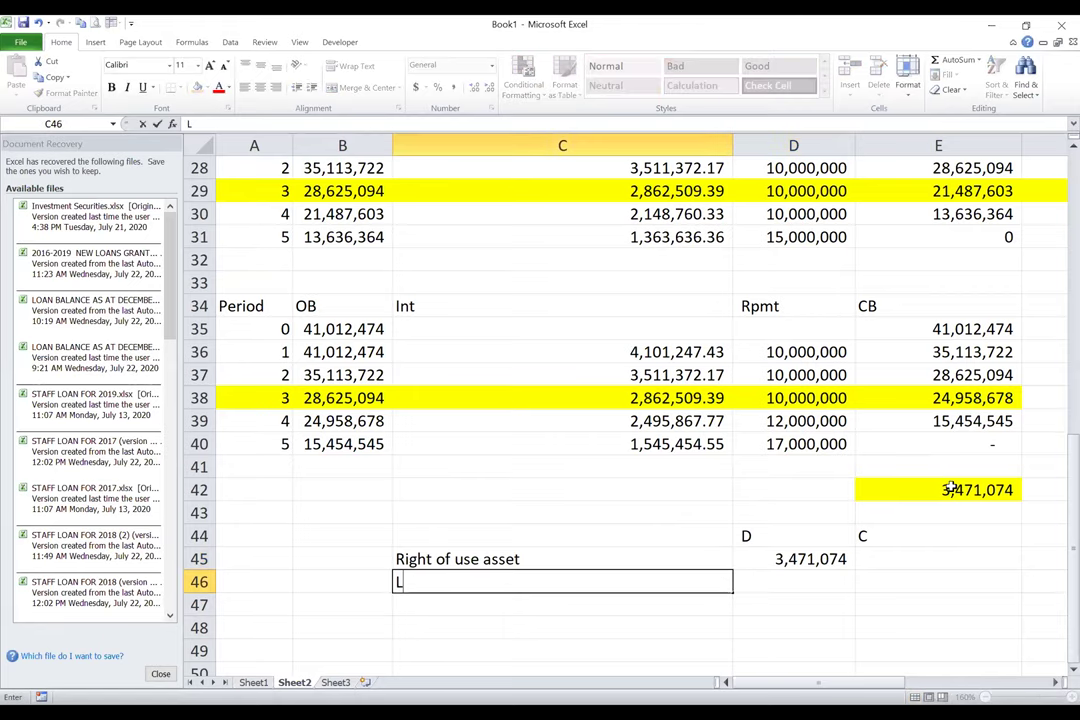
type("ease liabi")
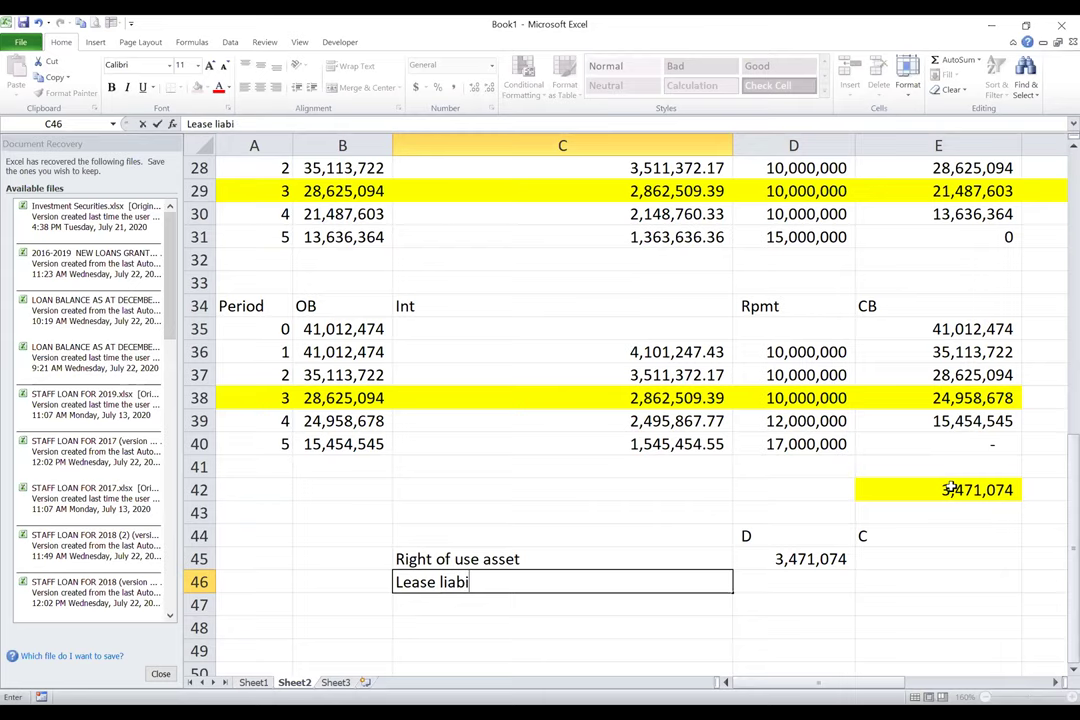
key("Tab")
key("Tab")
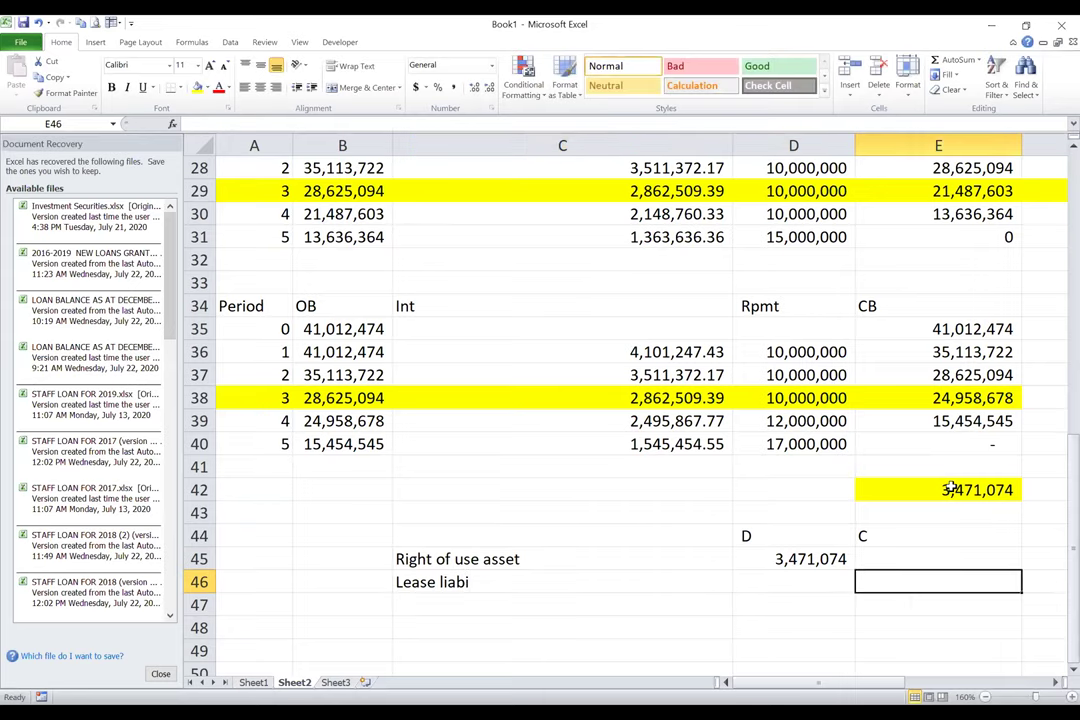
type("=")
key("Left")
key("Up")
key("Return")
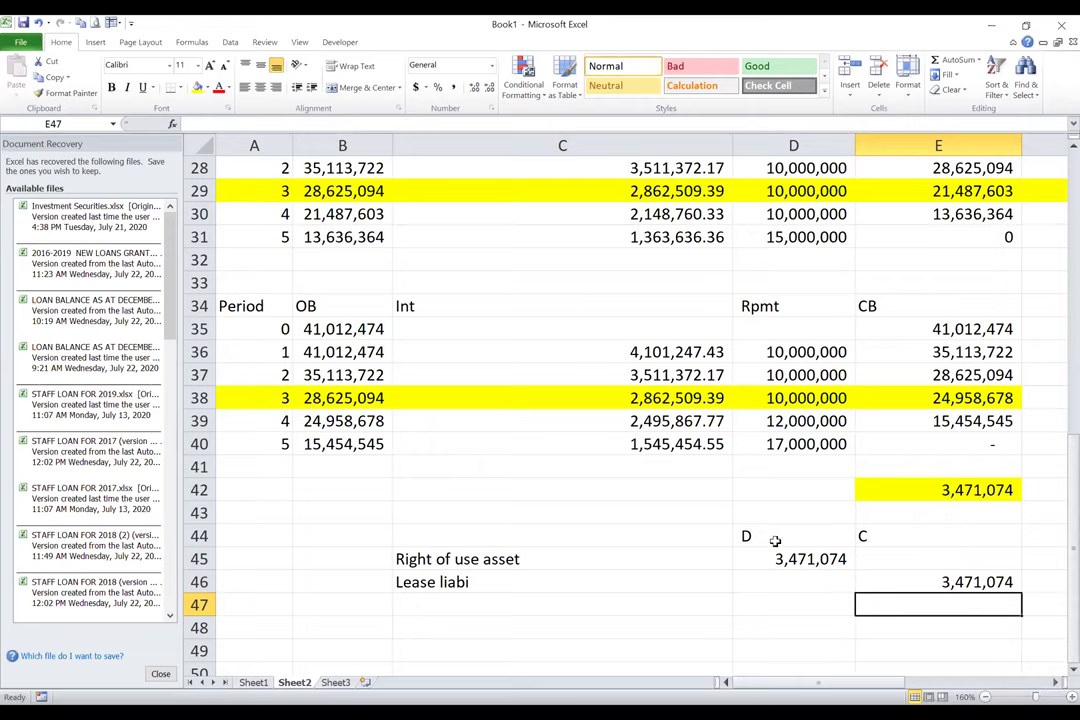
left_click(513, 560)
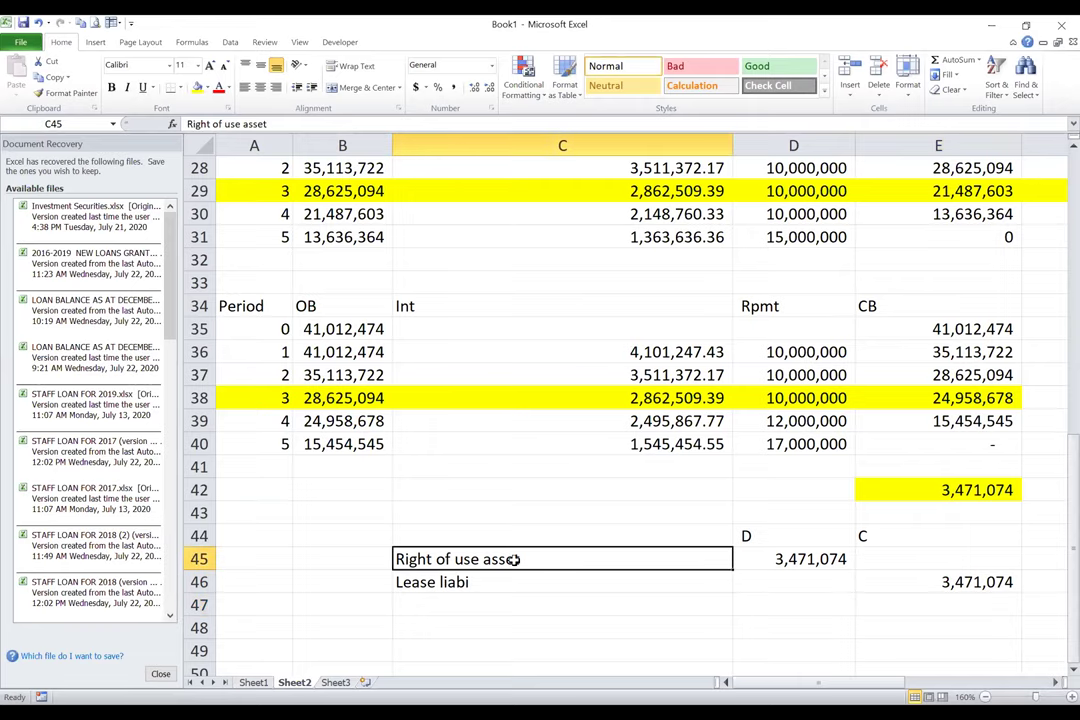